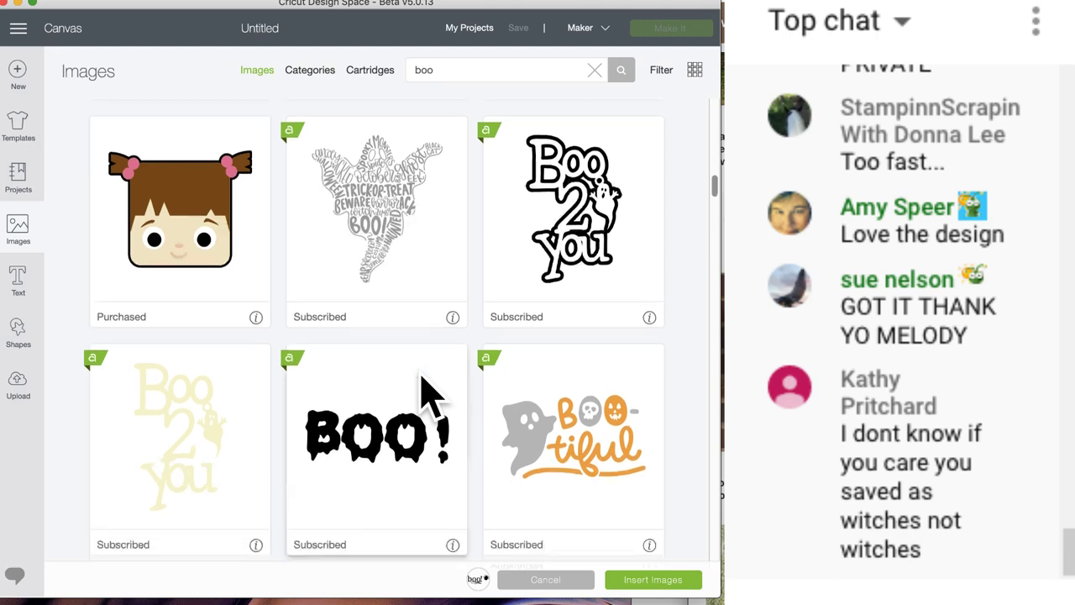
# - Find the black script Boo with curled ends among the boo images, add it to the selection, and insert the selected images
pyautogui.scroll(-10, 428, 390)
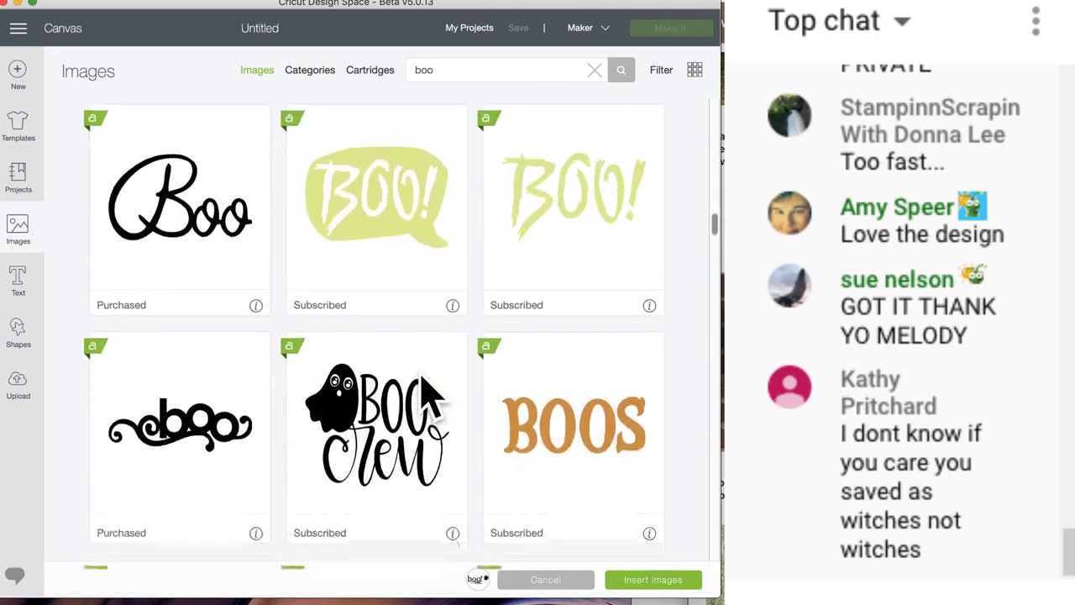
pyautogui.scroll(-5, 428, 390)
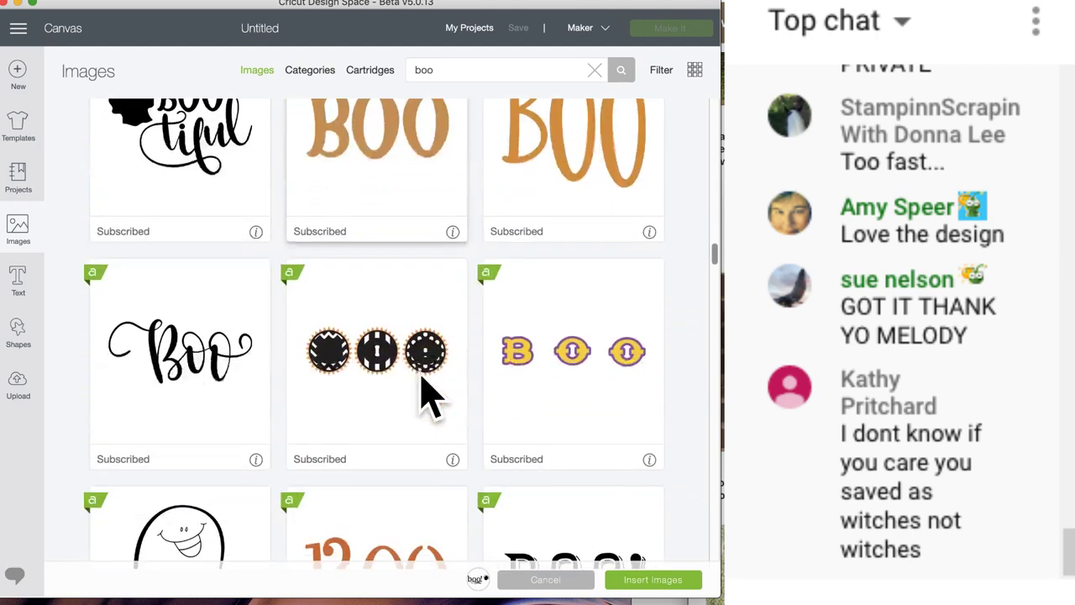
pyautogui.scroll(-2, 428, 394)
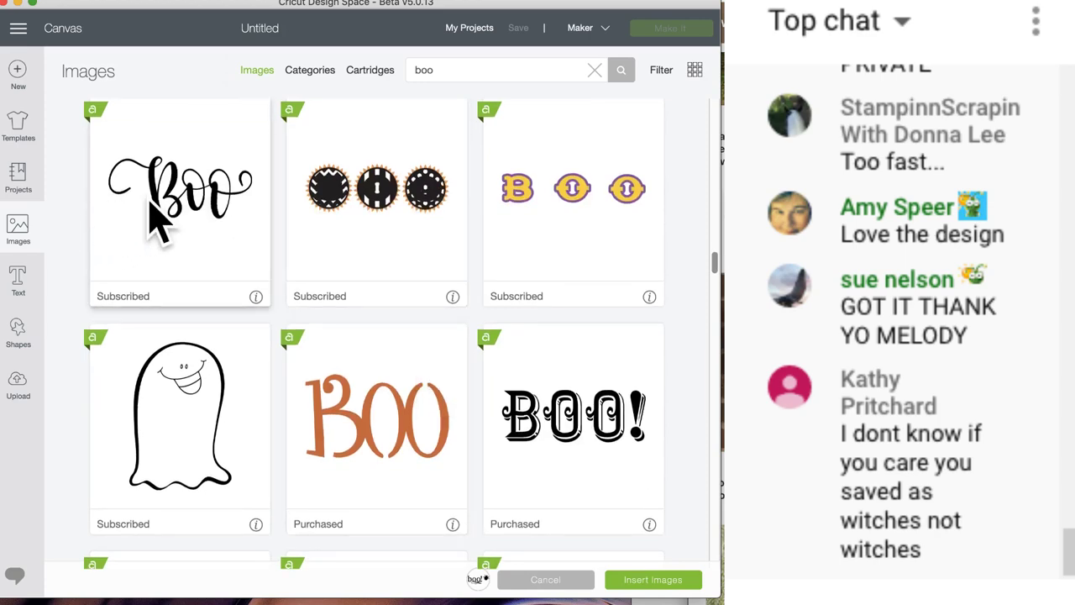
pyautogui.scroll(-10, 336, 391)
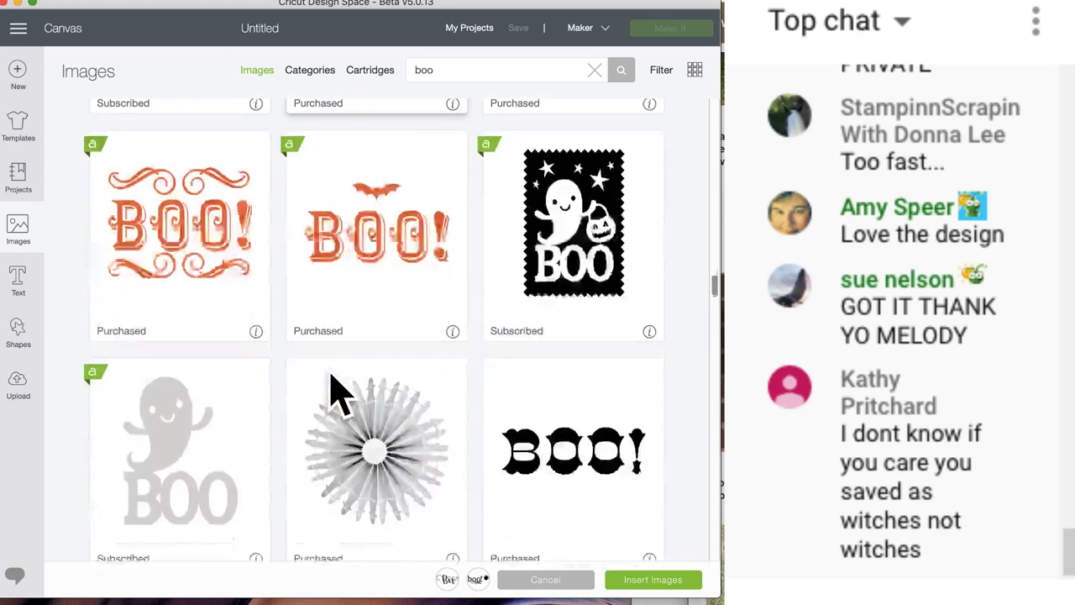
pyautogui.scroll(-4, 336, 391)
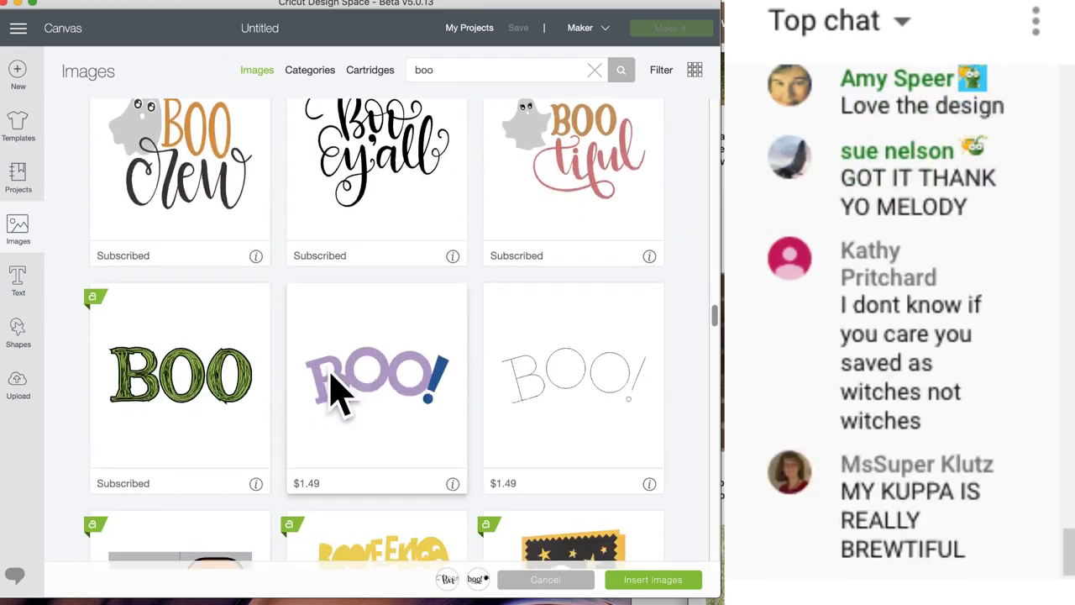
pyautogui.scroll(3, 336, 390)
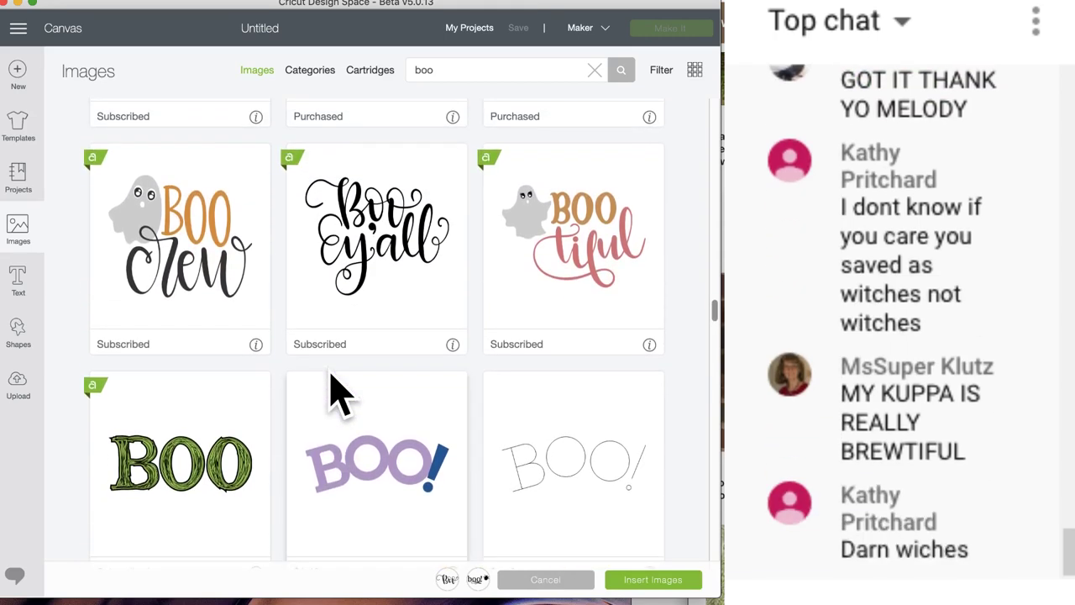
pyautogui.scroll(-10, 375, 256)
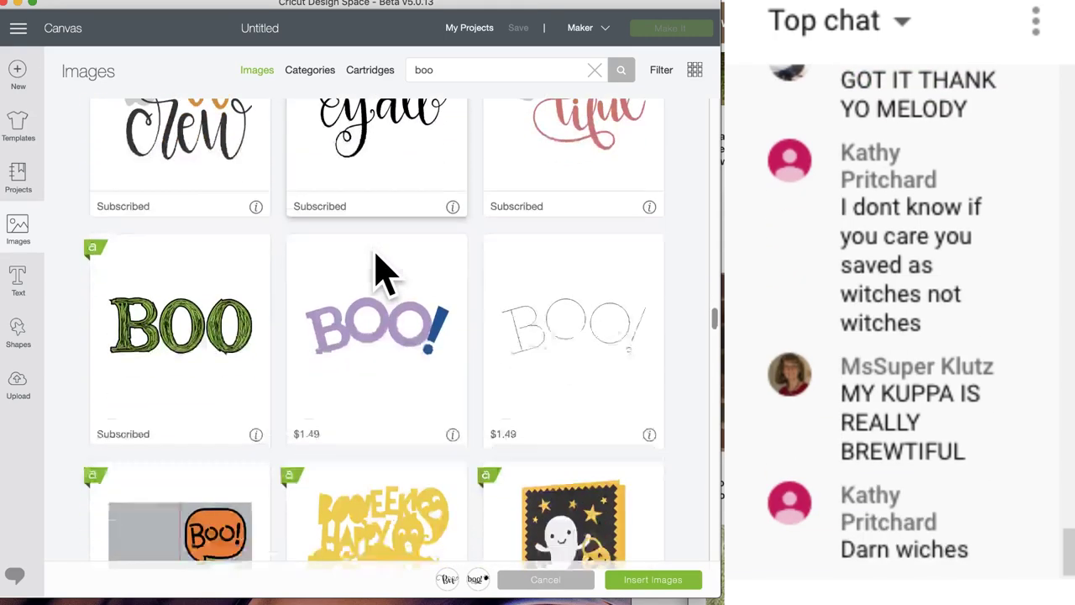
pyautogui.scroll(-5, 376, 255)
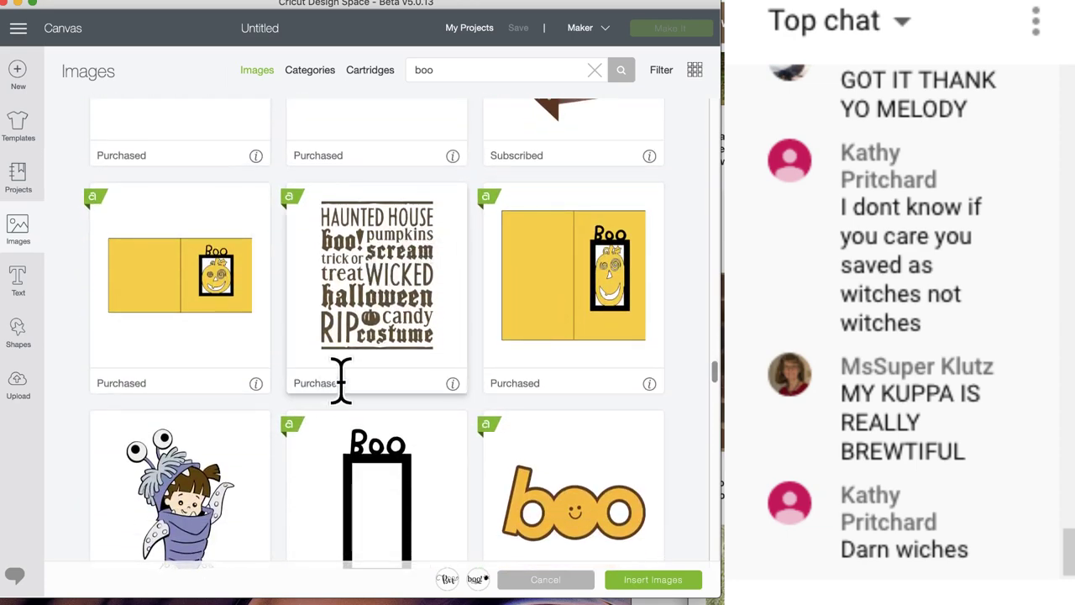
pyautogui.scroll(-12, 376, 362)
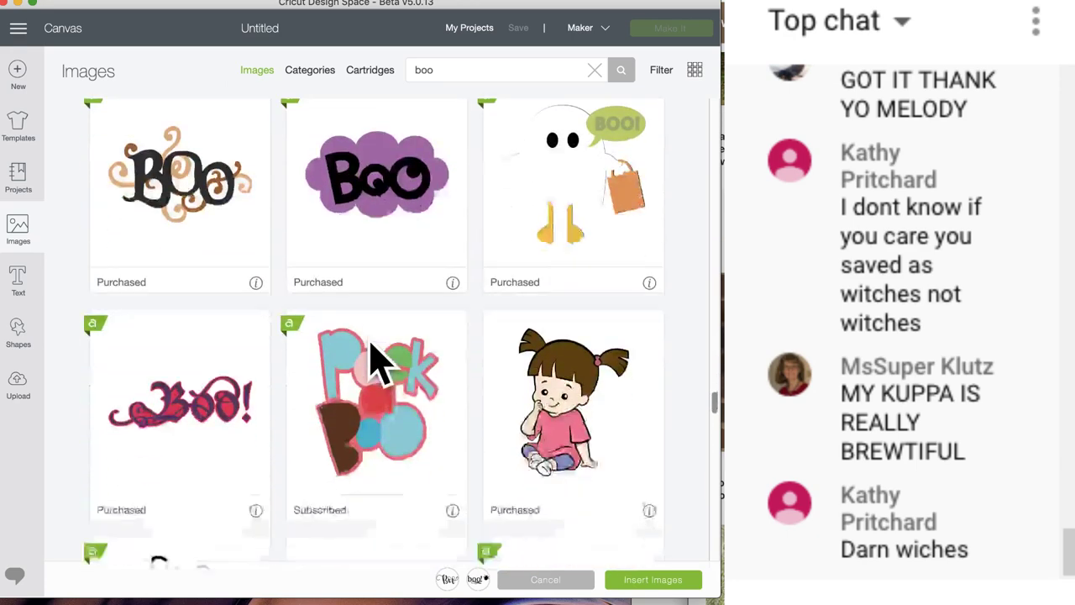
pyautogui.scroll(-15, 375, 361)
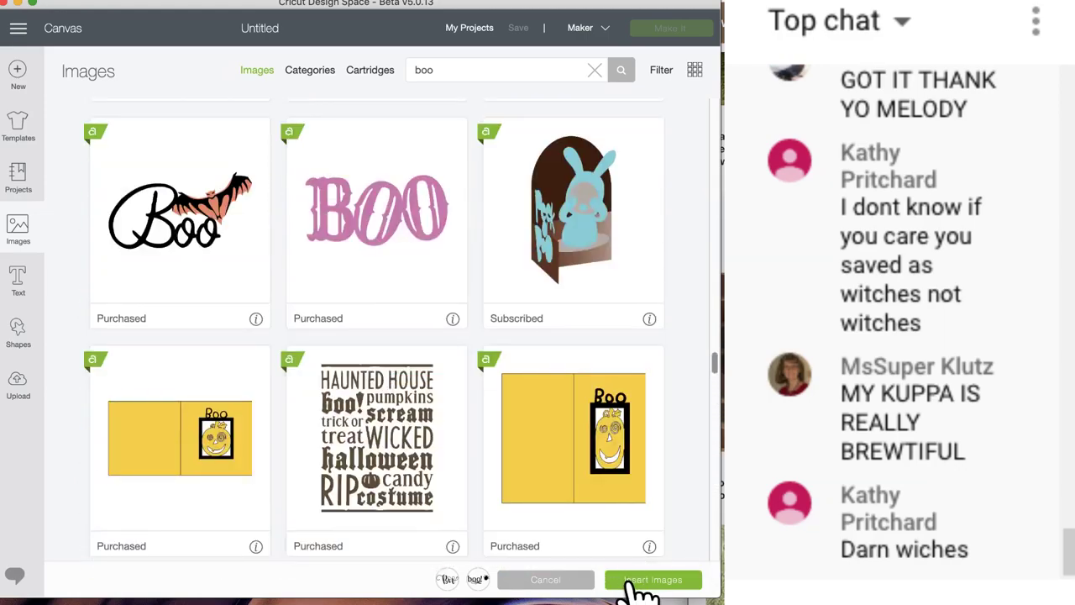
pyautogui.click(630, 579)
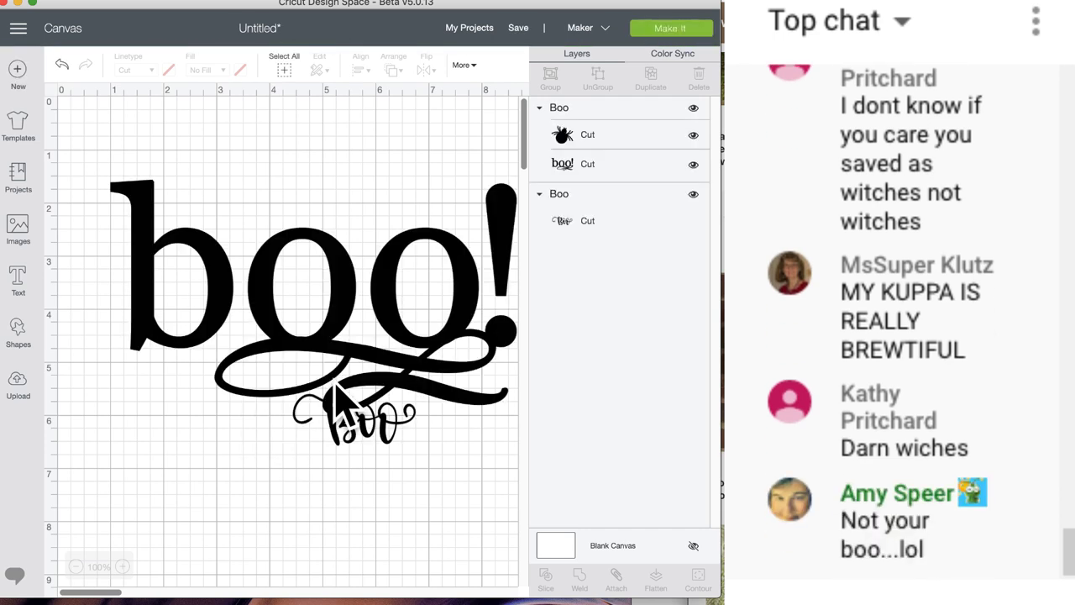
# - Move the boo! spider design up and to the left, and enlarge the script Boo below it to about 4.79 inches wide
pyautogui.moveTo(335, 304); pyautogui.dragTo(306, 271)
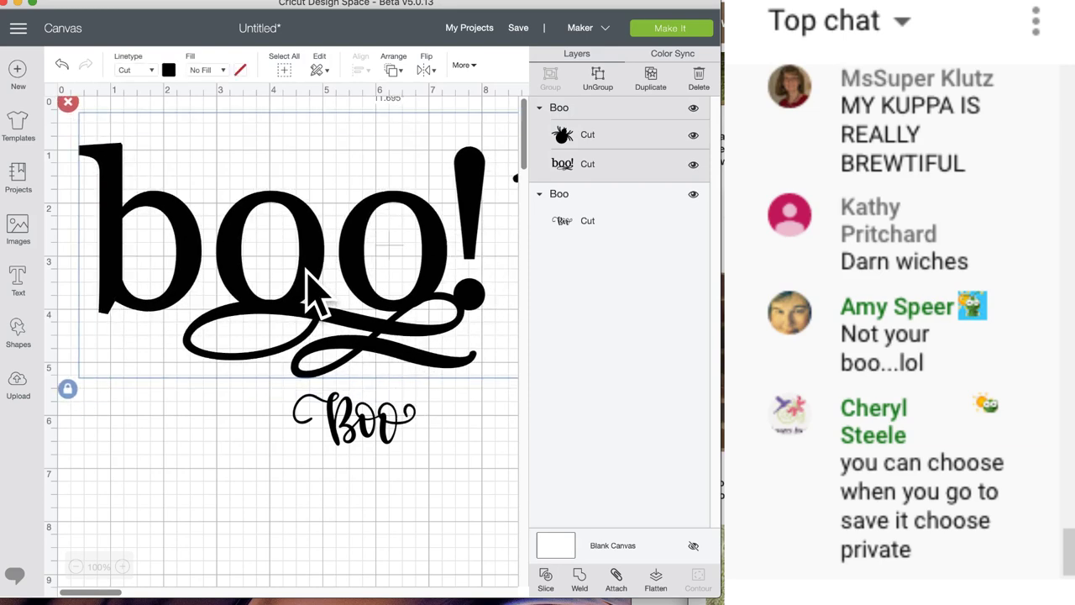
pyautogui.click(379, 423)
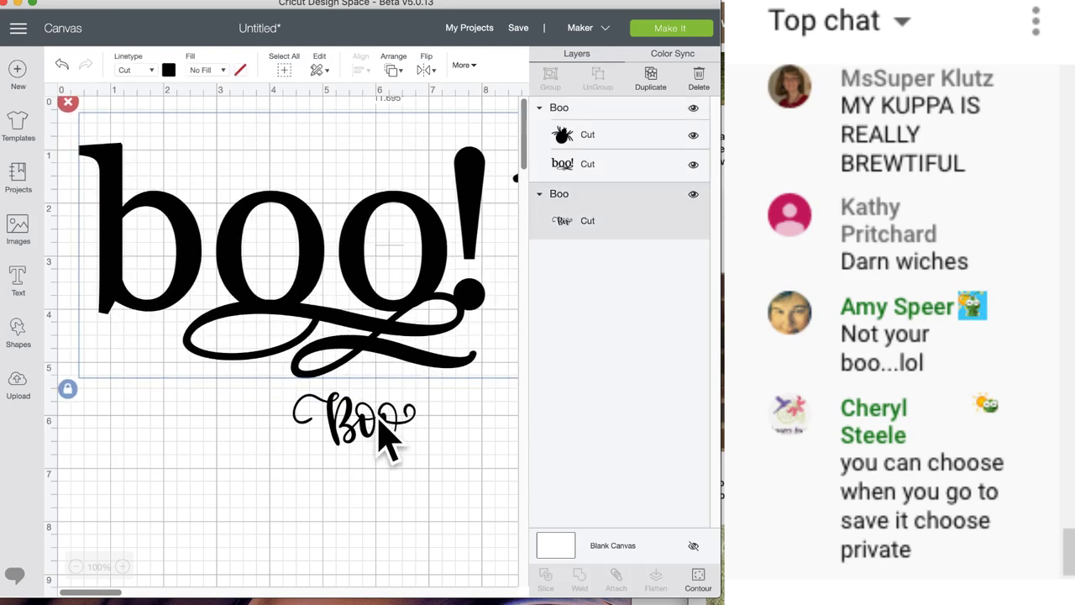
pyautogui.moveTo(428, 457); pyautogui.dragTo(454, 571)
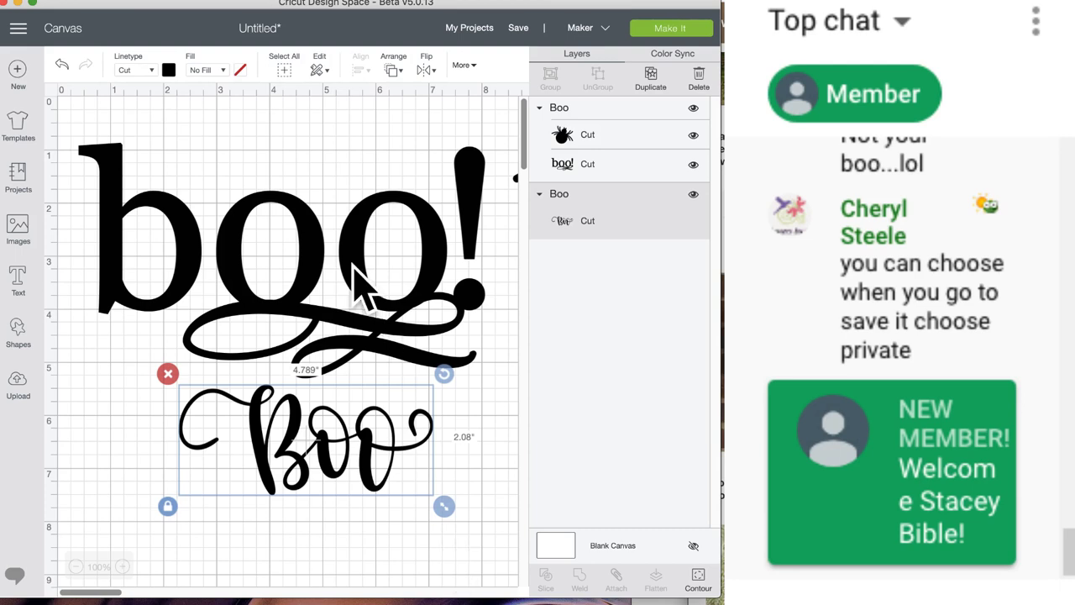
# - Shift the boo! spider design upward and enlarge the script Boo beneath it to about 7.51 inches wide
pyautogui.moveTo(251, 273); pyautogui.dragTo(262, 256)
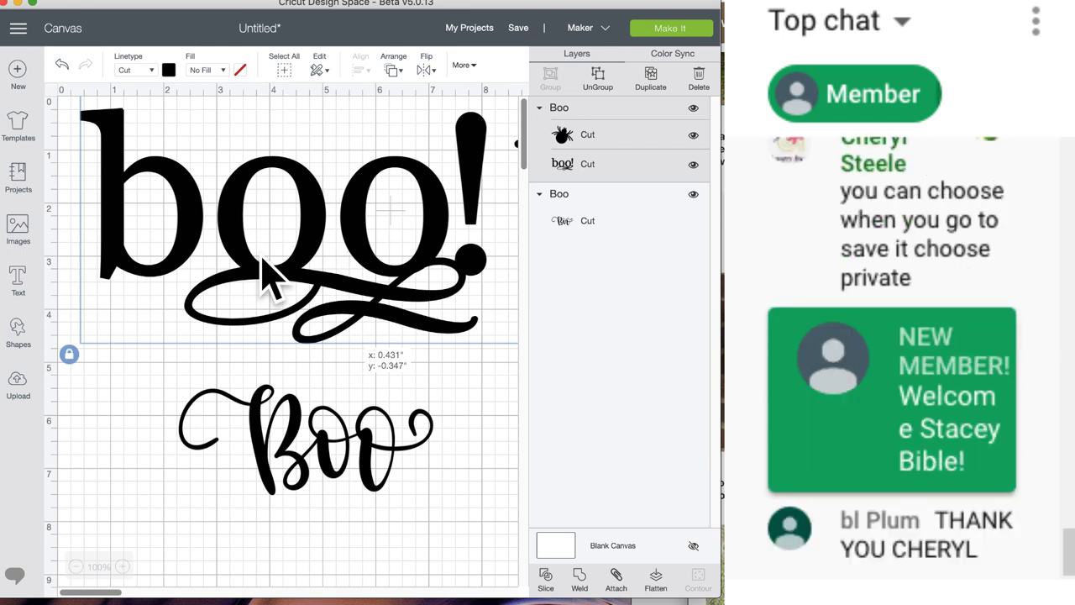
pyautogui.moveTo(263, 259); pyautogui.dragTo(263, 260)
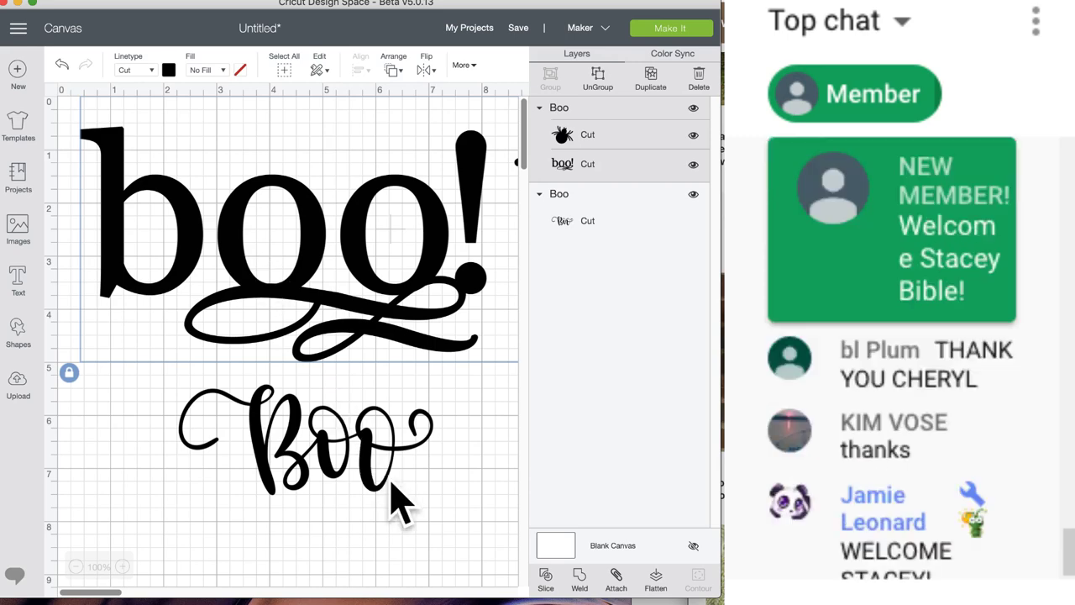
pyautogui.click(273, 454)
pyautogui.moveTo(273, 454); pyautogui.dragTo(206, 437)
pyautogui.moveTo(374, 489); pyautogui.dragTo(543, 583)
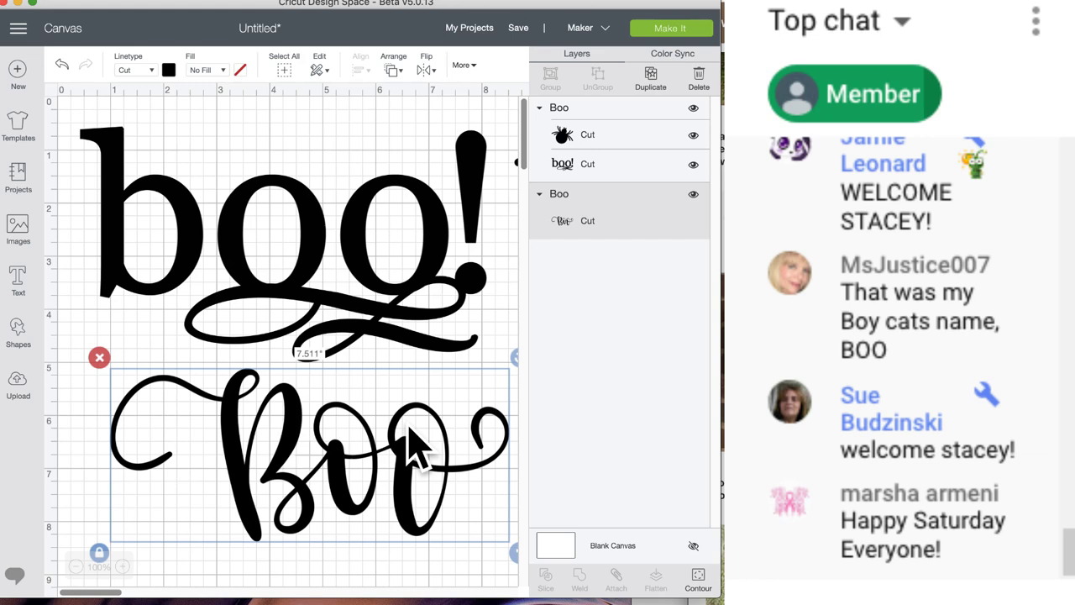
# - Shrink the boo! spider design to about 7.45 by 3.18 inches and place it just above the script Boo
pyautogui.click(458, 278)
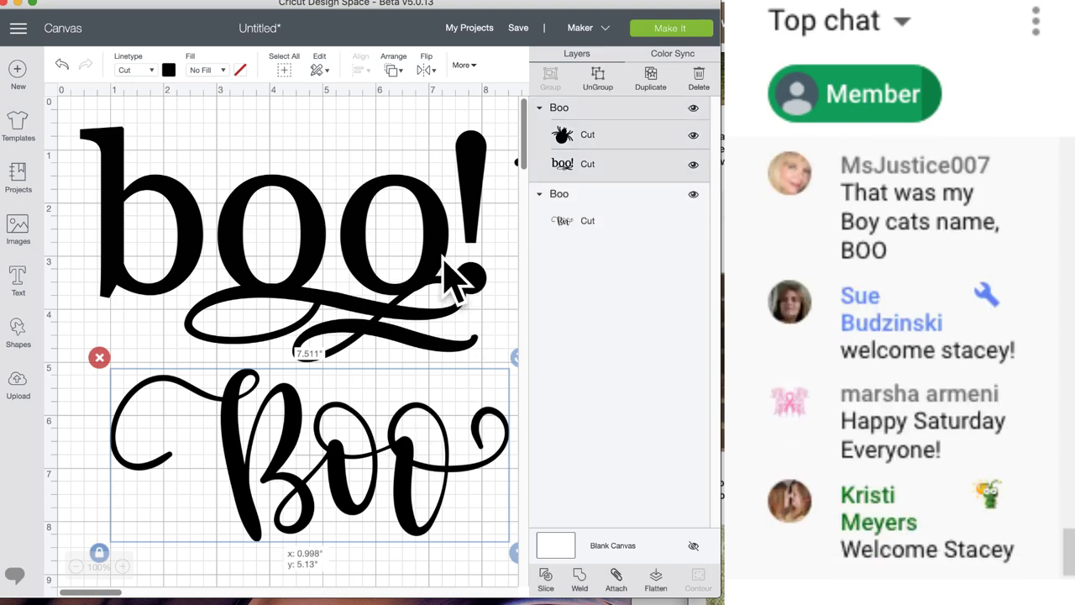
pyautogui.moveTo(443, 332); pyautogui.dragTo(418, 329)
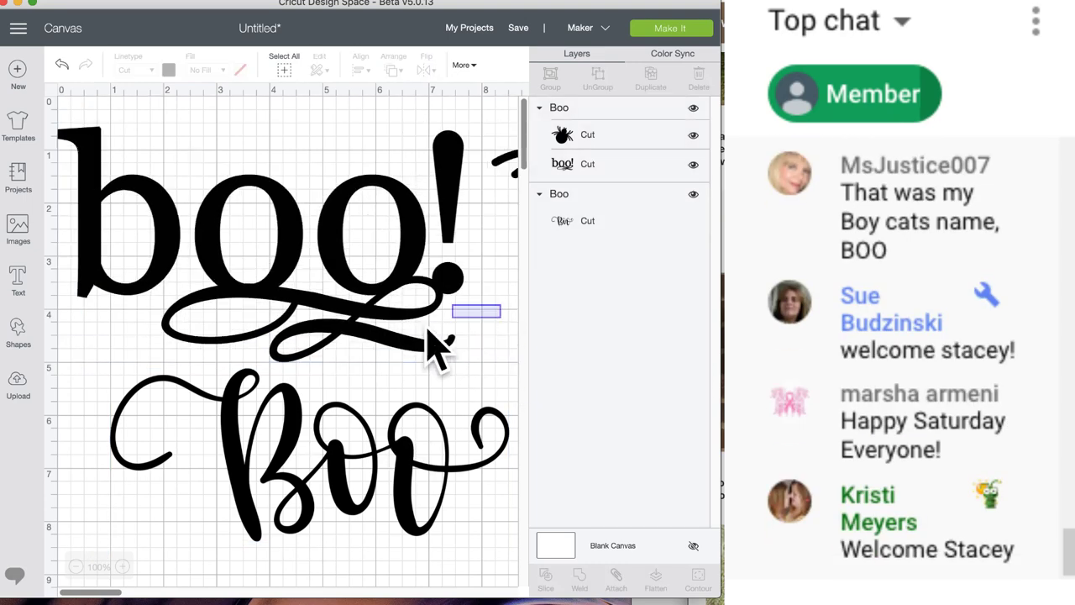
pyautogui.click(75, 566)
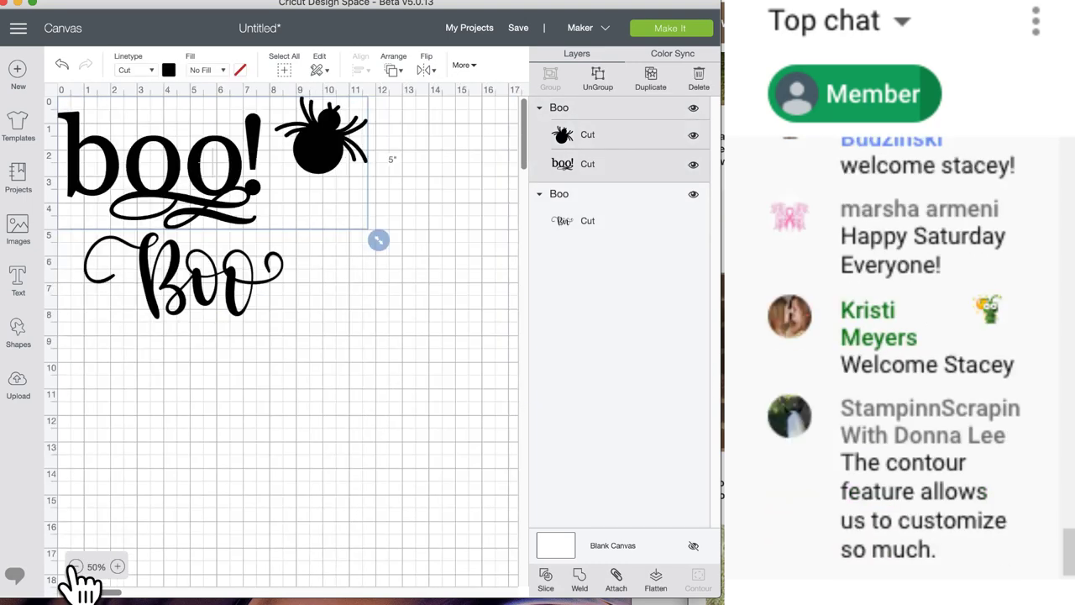
pyautogui.moveTo(375, 242); pyautogui.dragTo(262, 192)
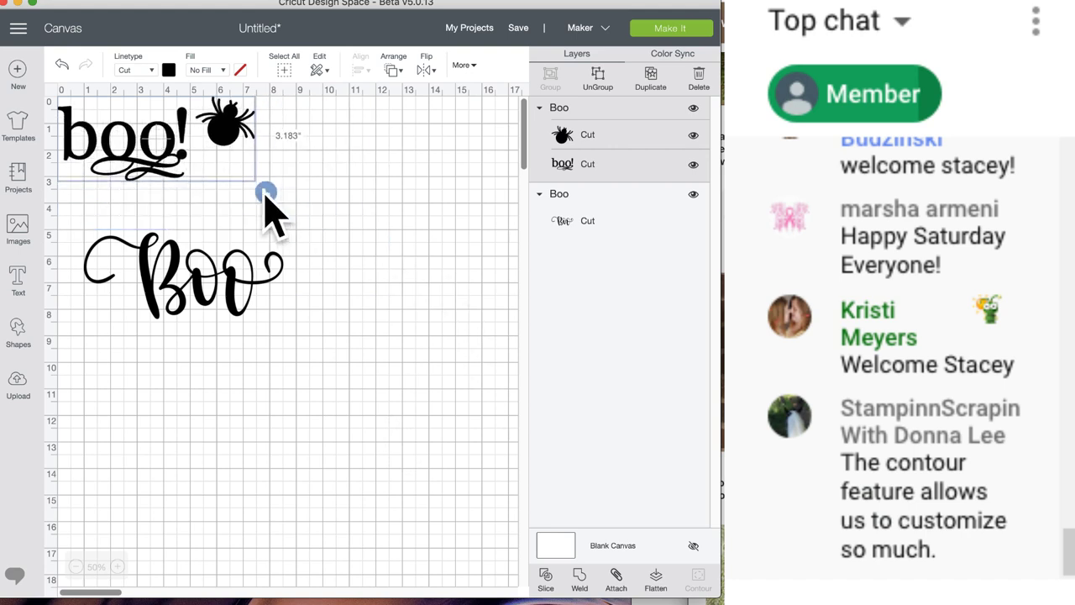
pyautogui.click(214, 307)
pyautogui.keyDown('shift'); pyautogui.click(179, 192); pyautogui.keyUp('shift')
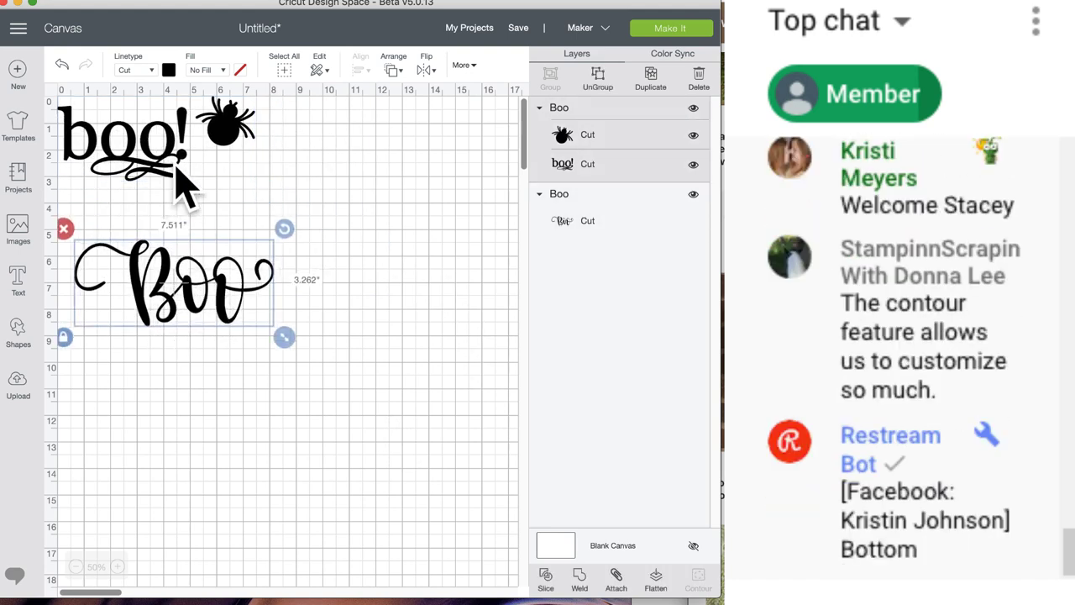
pyautogui.moveTo(179, 191); pyautogui.dragTo(225, 225)
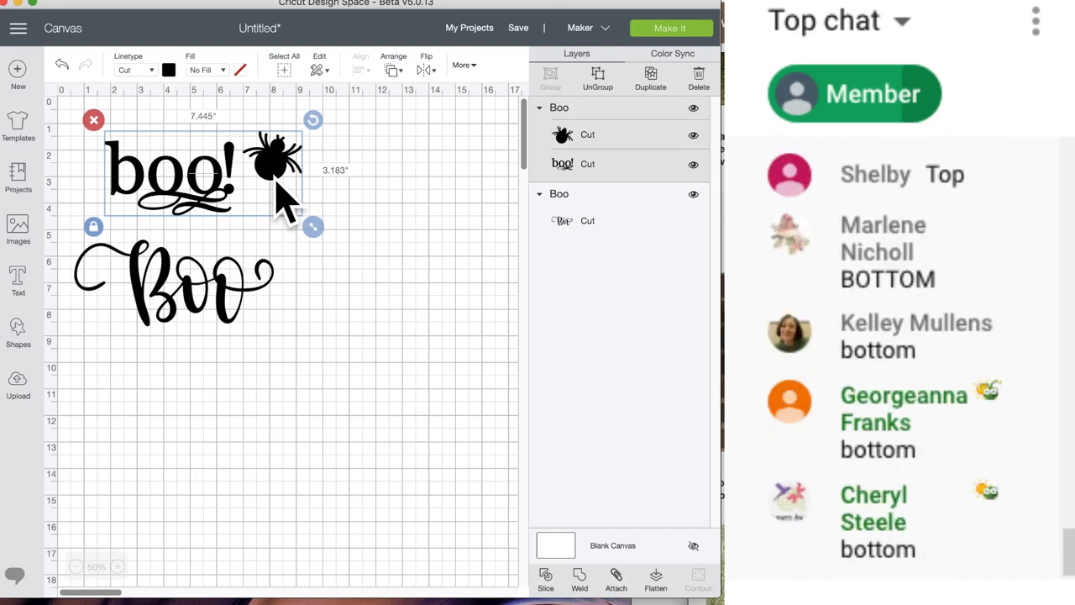
# - Move the script Boo aside and hide it, and shift the boo! spider design down and to the right
pyautogui.moveTo(192, 300); pyautogui.dragTo(336, 312)
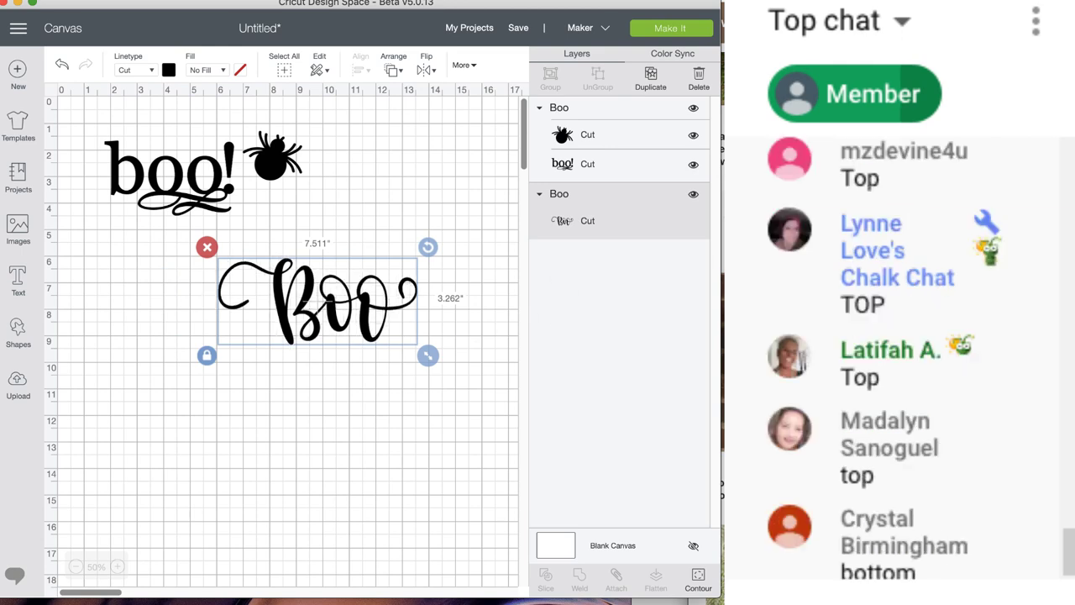
pyautogui.click(693, 194)
pyautogui.moveTo(198, 198); pyautogui.dragTo(231, 255)
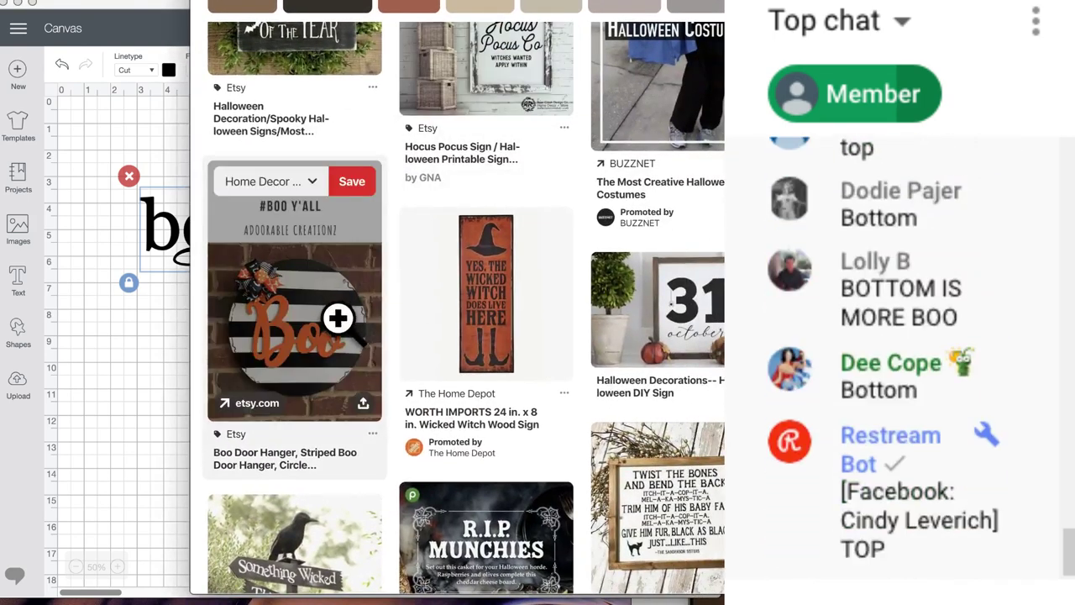
# - Open the striped Boo door hanger pin on Pinterest to examine its layout, and return to the Cricut Design Space canvas
pyautogui.click(283, 323)
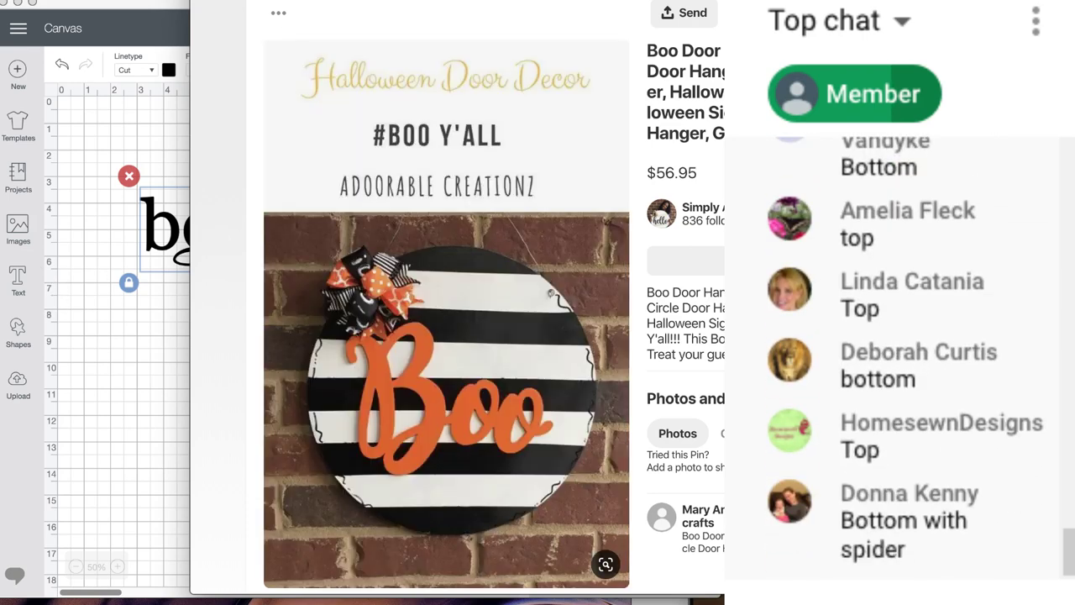
pyautogui.moveTo(454, 5); pyautogui.dragTo(348, 4)
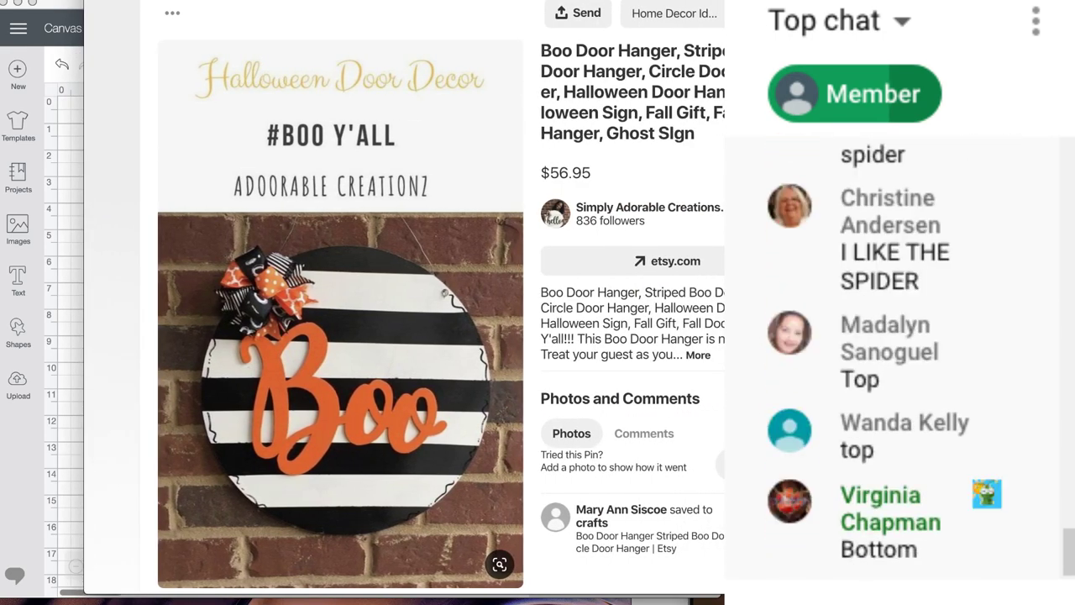
pyautogui.moveTo(347, 4); pyautogui.dragTo(862, 5)
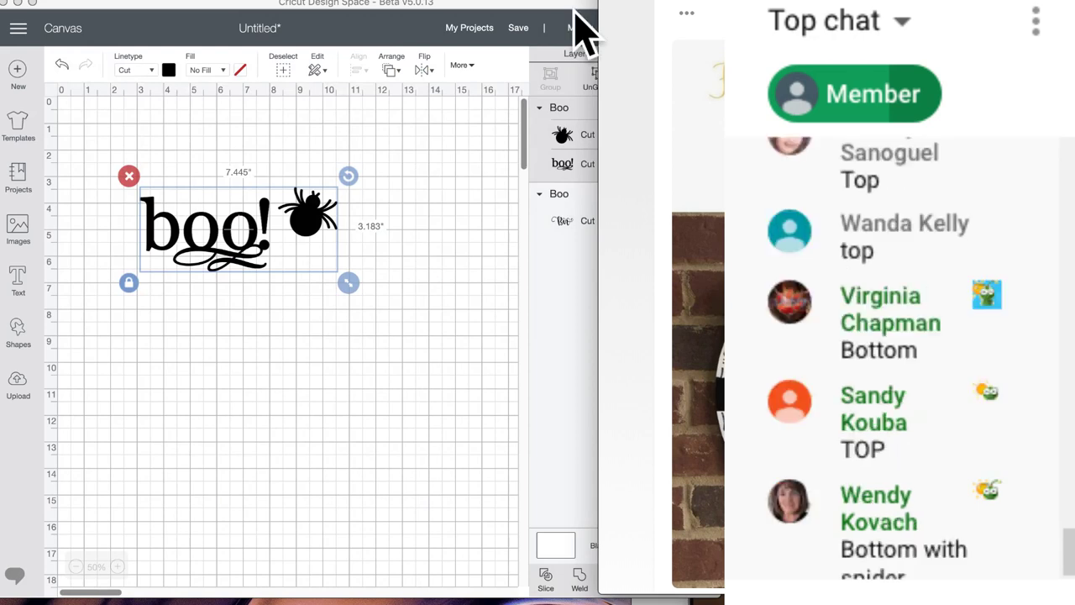
pyautogui.click(332, 222)
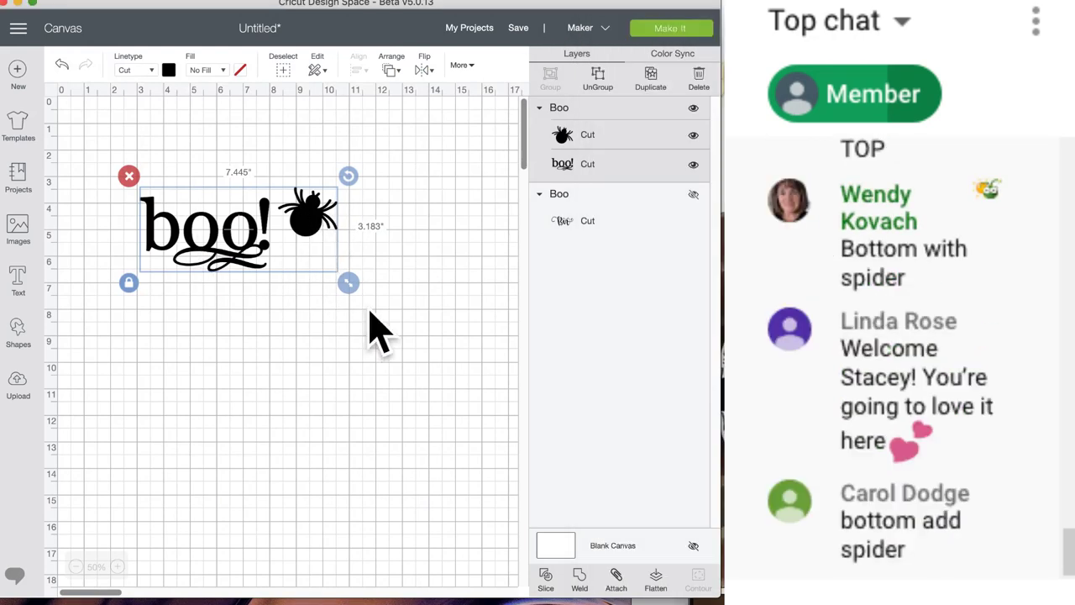
# - Move the boo! spider design aside, insert a square, and stretch it without fixed proportions into a horizontal bar about 13.69 inches wide
pyautogui.moveTo(227, 235); pyautogui.dragTo(478, 228)
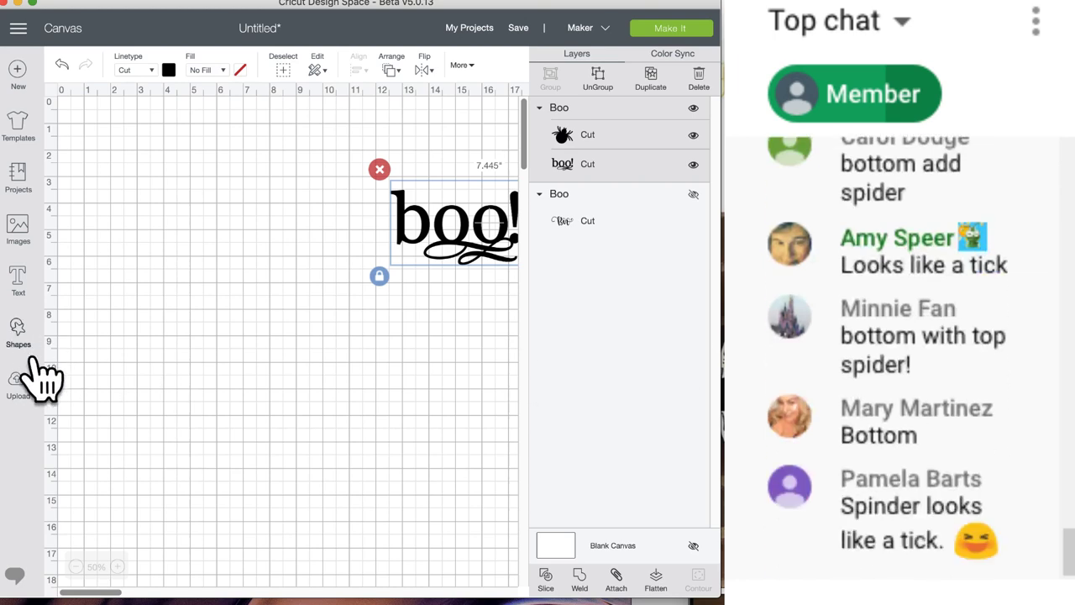
pyautogui.click(18, 327)
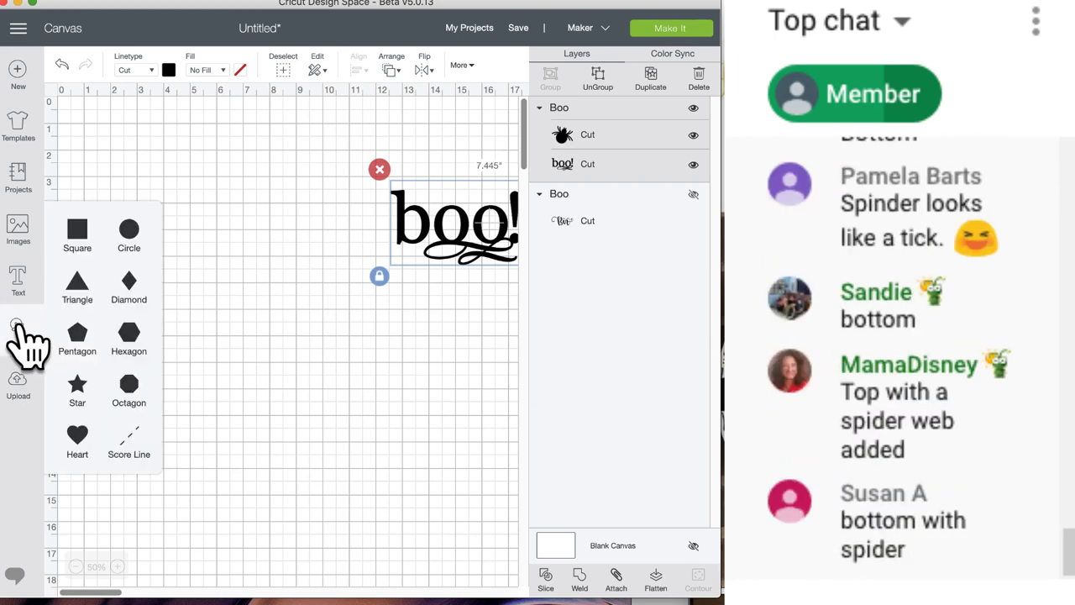
pyautogui.click(82, 232)
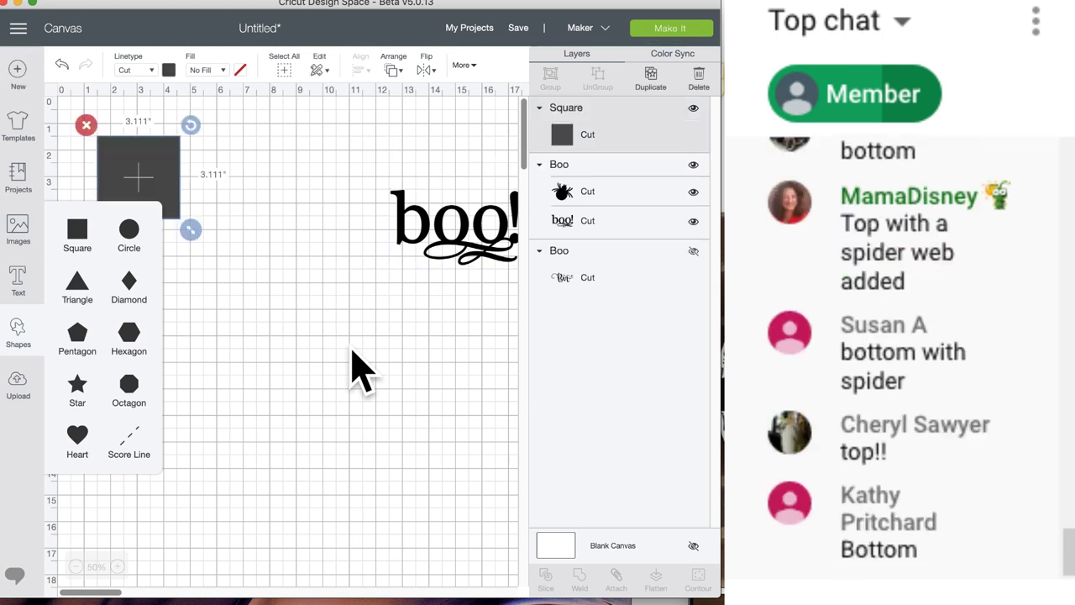
pyautogui.moveTo(182, 193); pyautogui.dragTo(502, 330)
pyautogui.click(125, 363)
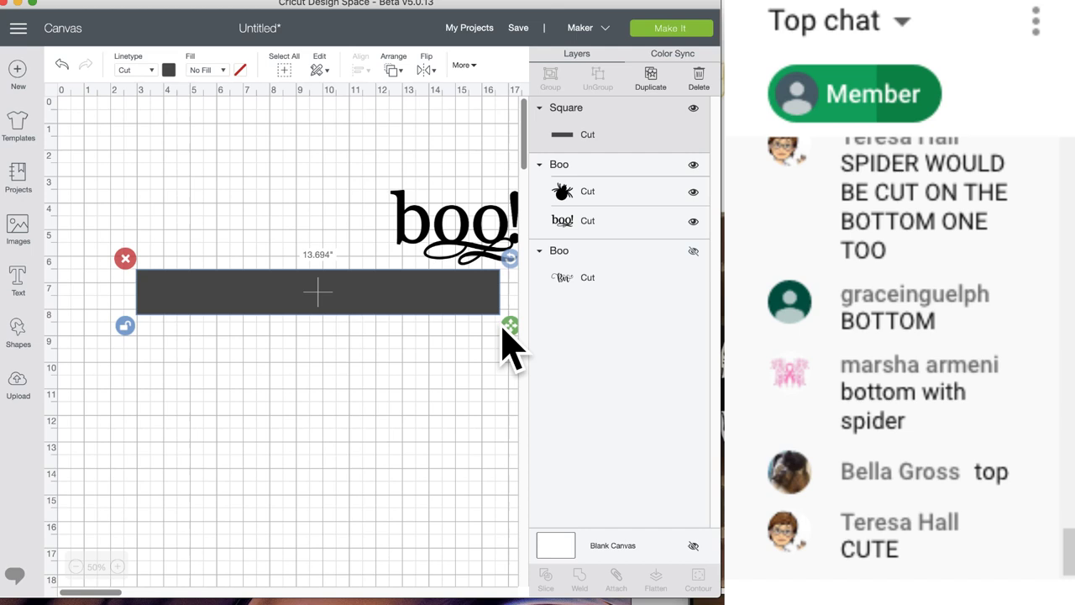
# - Enlarge the boo! spider design and place it above the bar, and thin the bar to about 1.39 inches high, slightly lower down
pyautogui.moveTo(454, 223); pyautogui.dragTo(179, 217)
pyautogui.moveTo(330, 258); pyautogui.dragTo(452, 316)
pyautogui.moveTo(267, 237); pyautogui.dragTo(340, 186)
pyautogui.moveTo(257, 285); pyautogui.dragTo(250, 329)
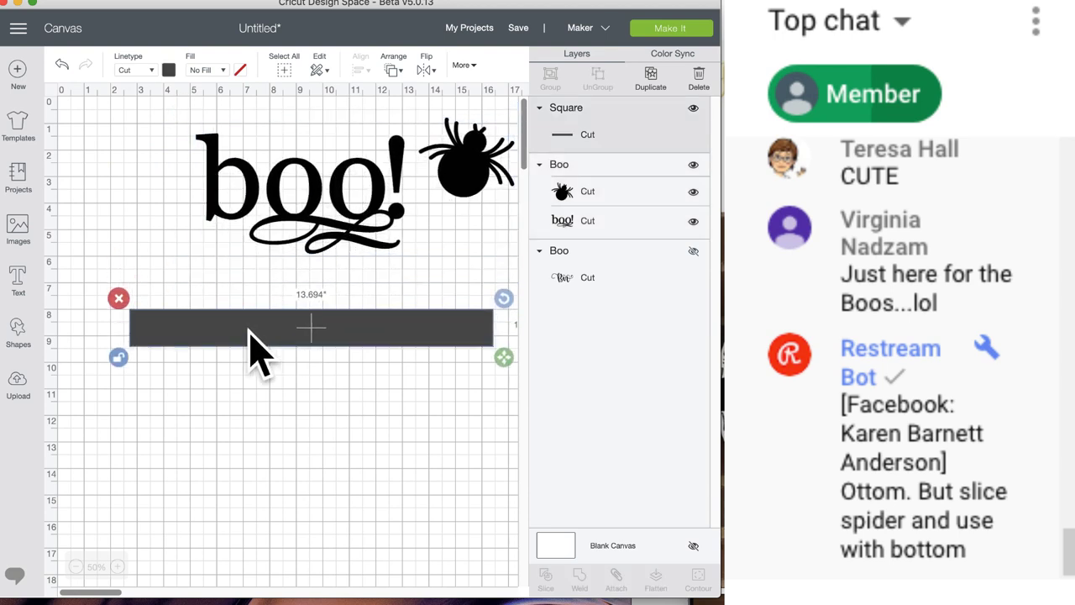
pyautogui.click(76, 566)
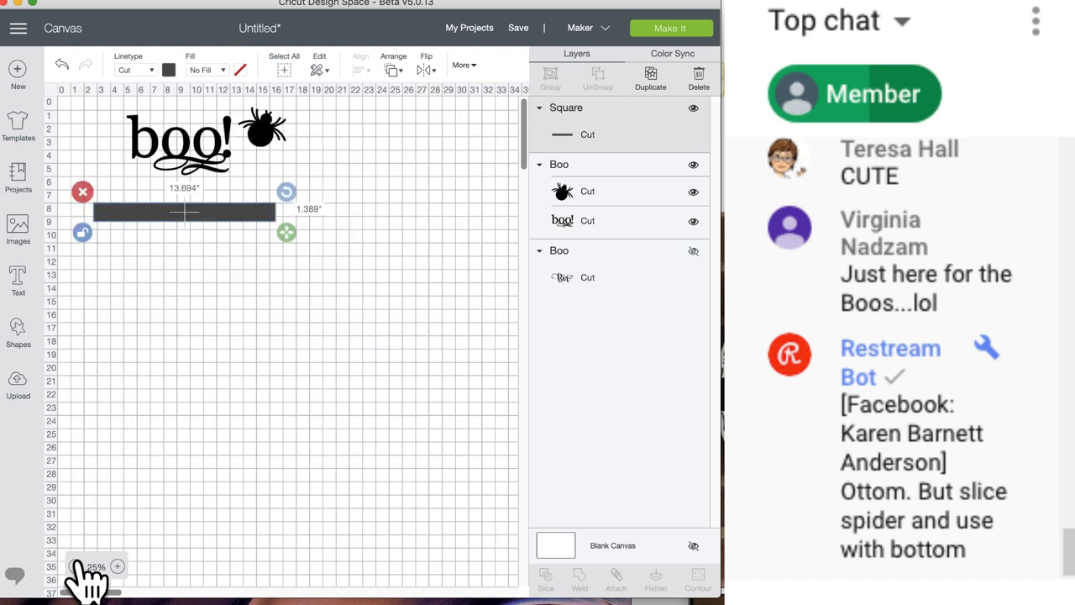
# - Duplicate the horizontal bar twice and stack the copies below the original with similar gaps
pyautogui.click(117, 566)
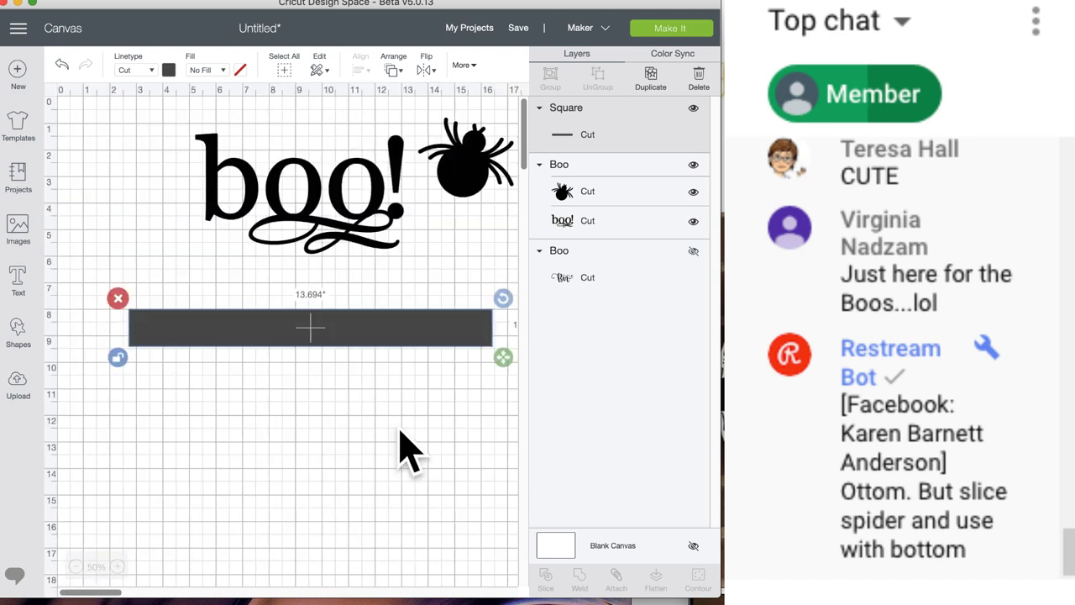
pyautogui.click(654, 77)
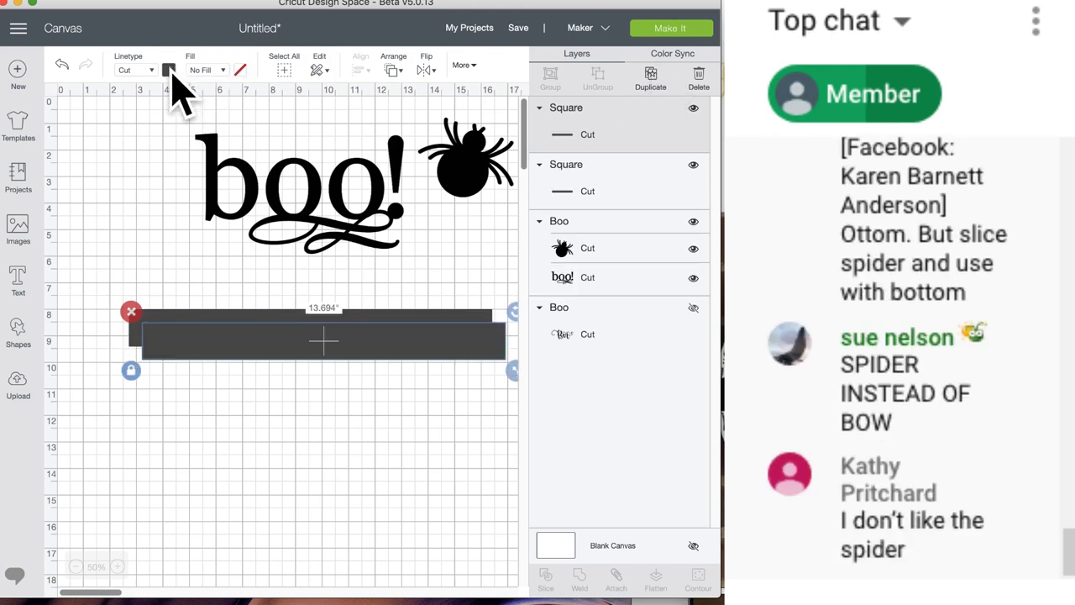
pyautogui.moveTo(232, 336); pyautogui.dragTo(216, 378)
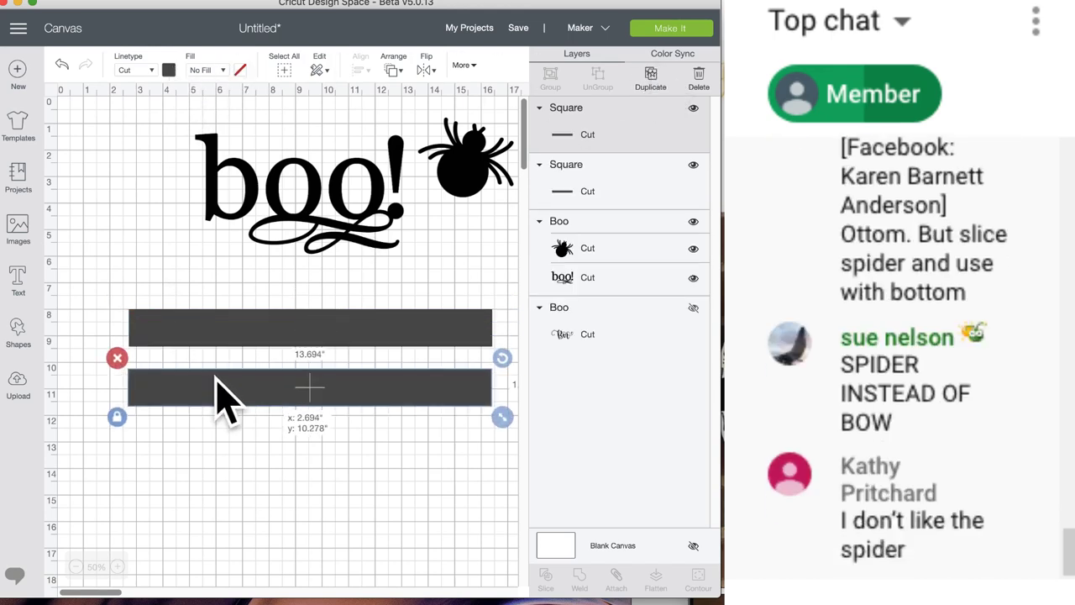
pyautogui.click(651, 80)
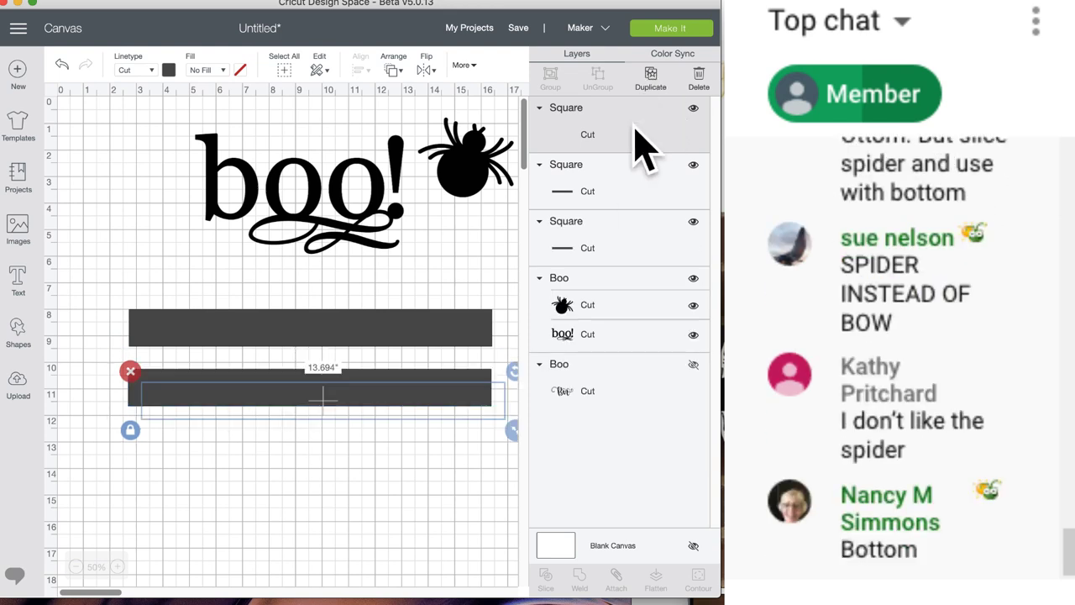
pyautogui.moveTo(324, 407); pyautogui.dragTo(309, 437)
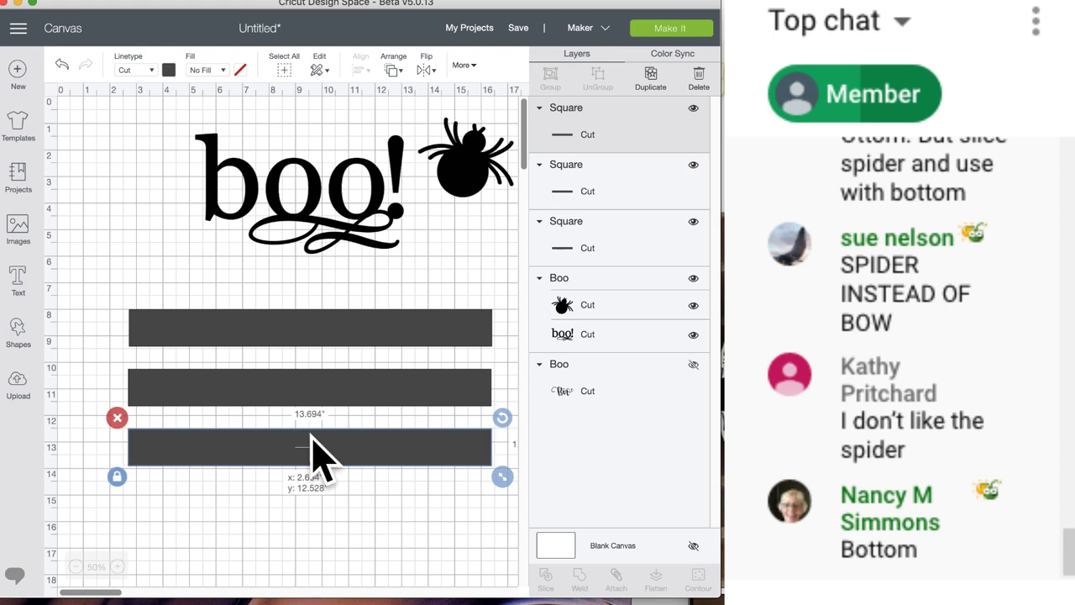
# - Duplicate the three bars, move the boo! design out of the way, and place two copies above the stack and one below it
pyautogui.moveTo(99, 284); pyautogui.dragTo(235, 504)
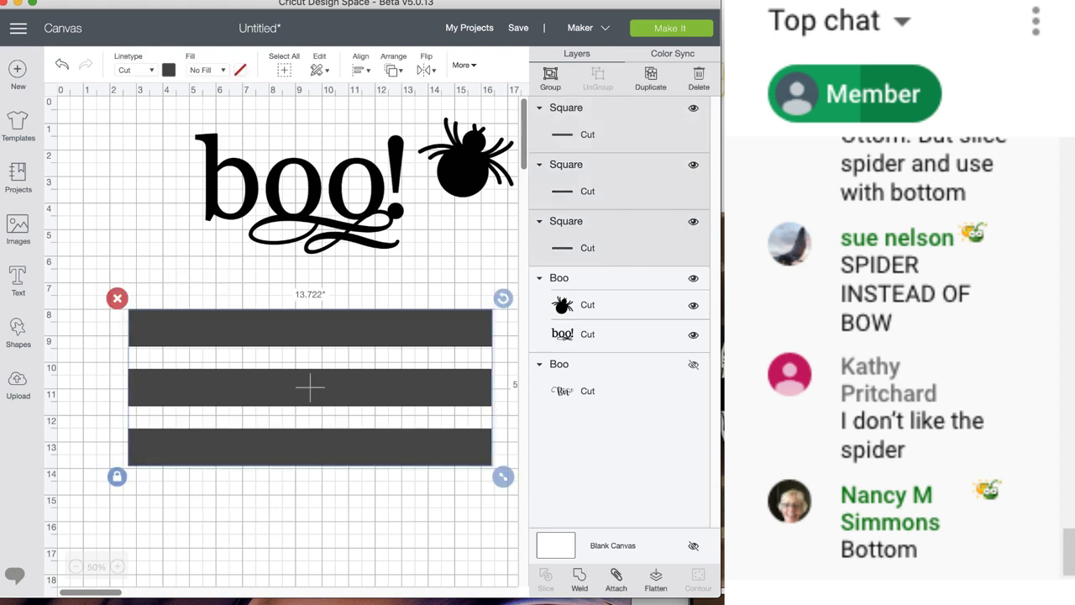
pyautogui.click(648, 82)
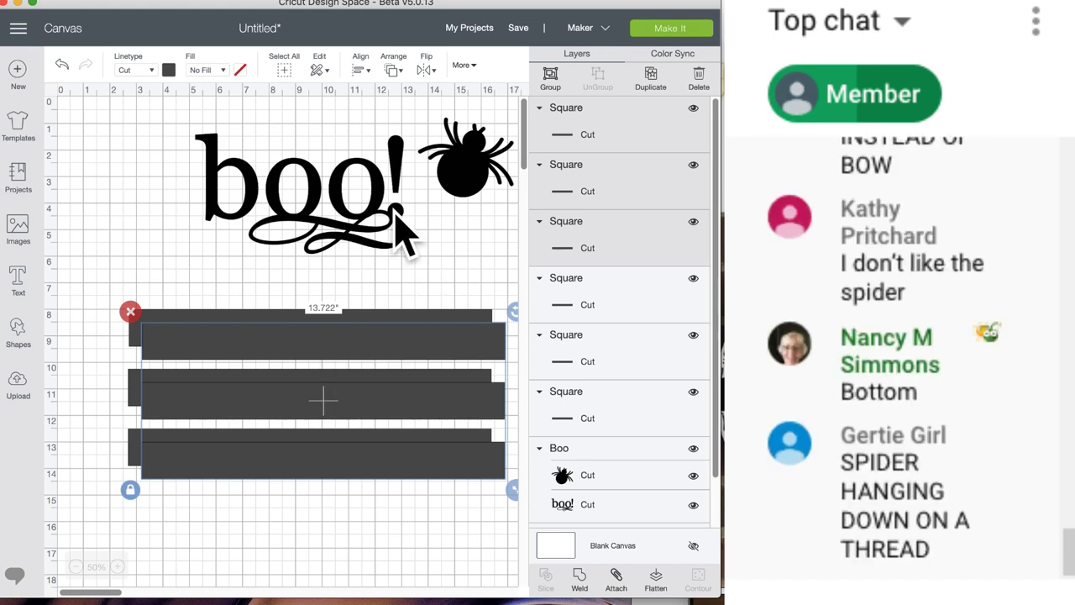
pyautogui.moveTo(307, 189); pyautogui.dragTo(437, 216)
pyautogui.moveTo(264, 347); pyautogui.dragTo(249, 269)
pyautogui.moveTo(266, 409); pyautogui.dragTo(238, 210)
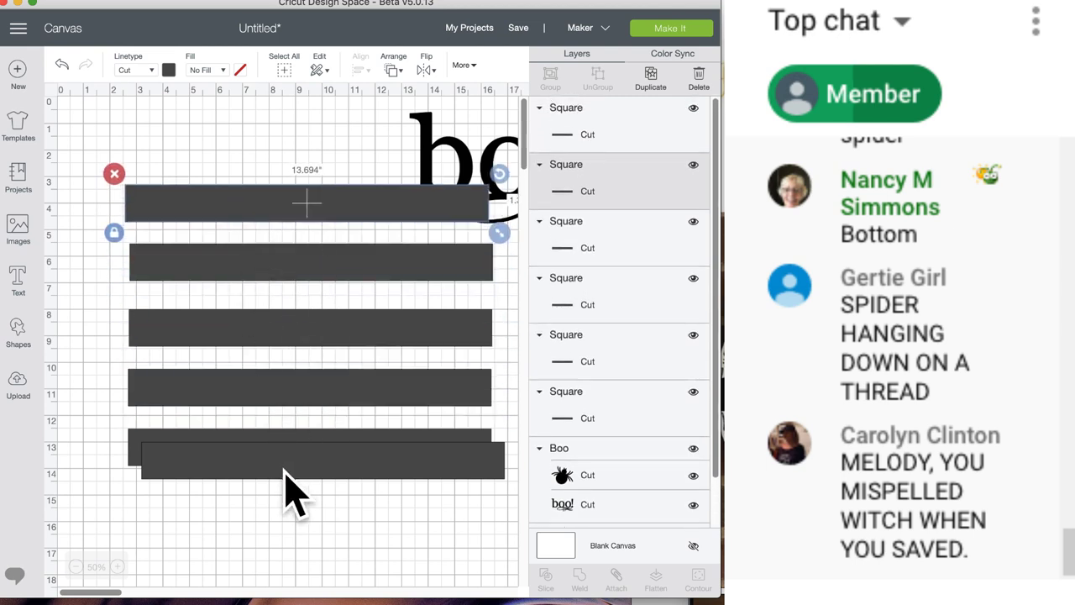
pyautogui.moveTo(280, 460); pyautogui.dragTo(271, 537)
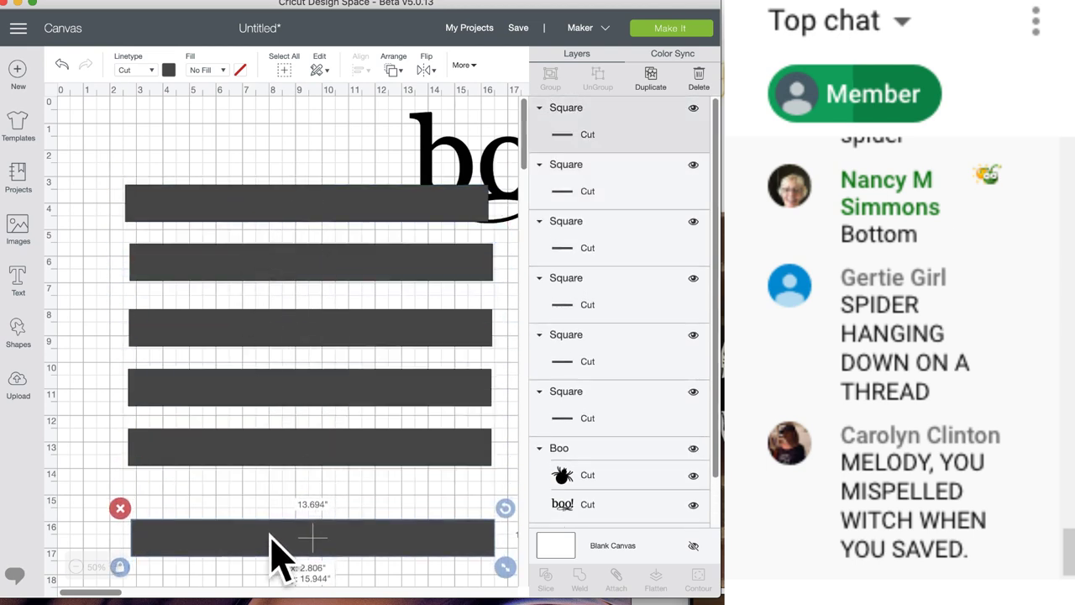
# - Distribute the six stacked bars vertically so their spacing is even
pyautogui.moveTo(90, 140); pyautogui.dragTo(259, 555)
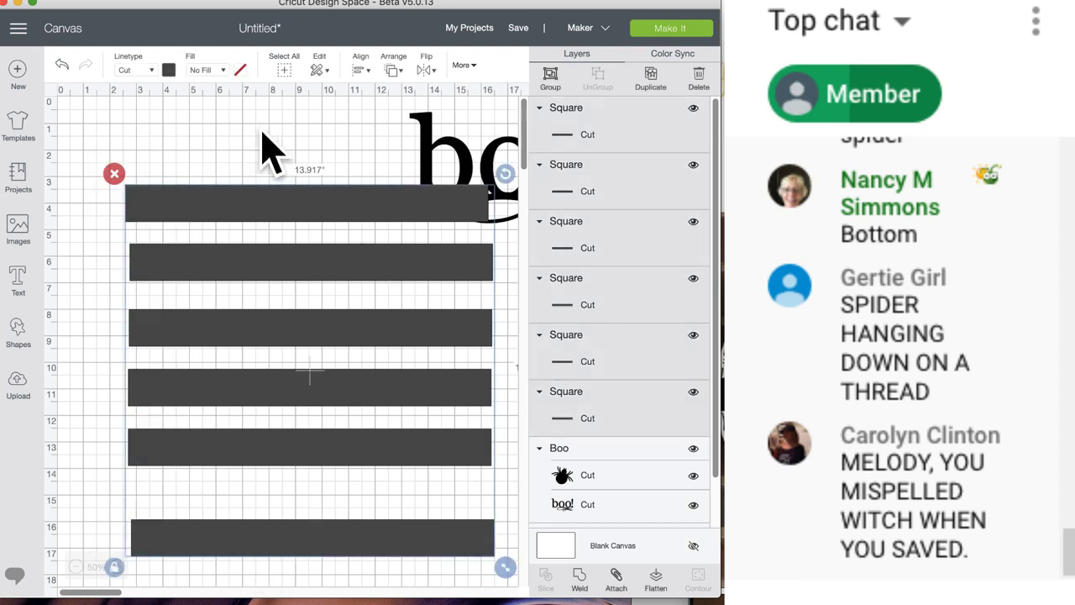
pyautogui.click(360, 68)
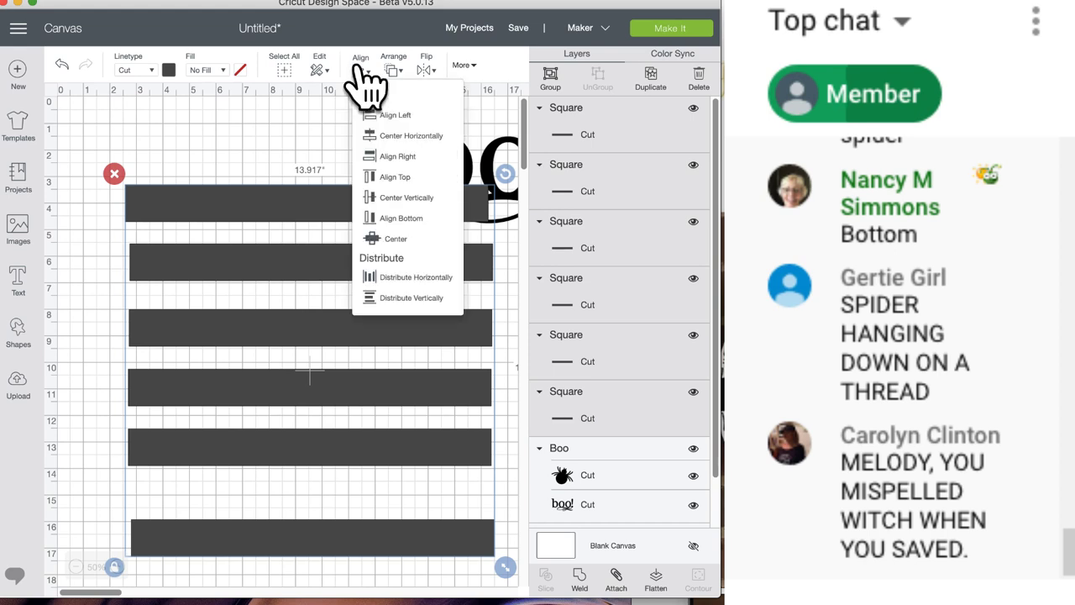
pyautogui.click(392, 302)
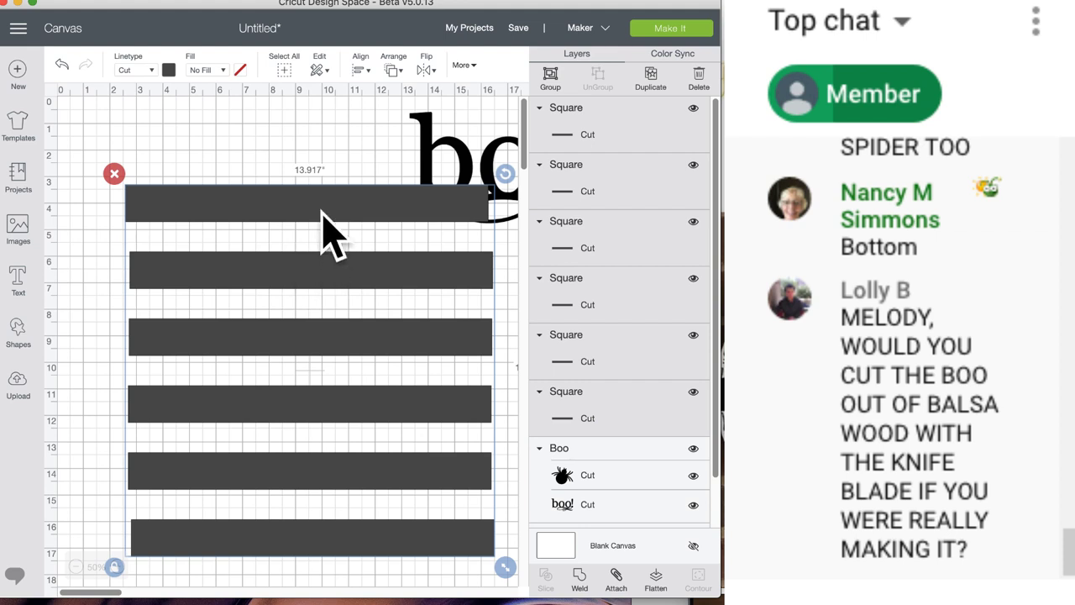
pyautogui.click(73, 348)
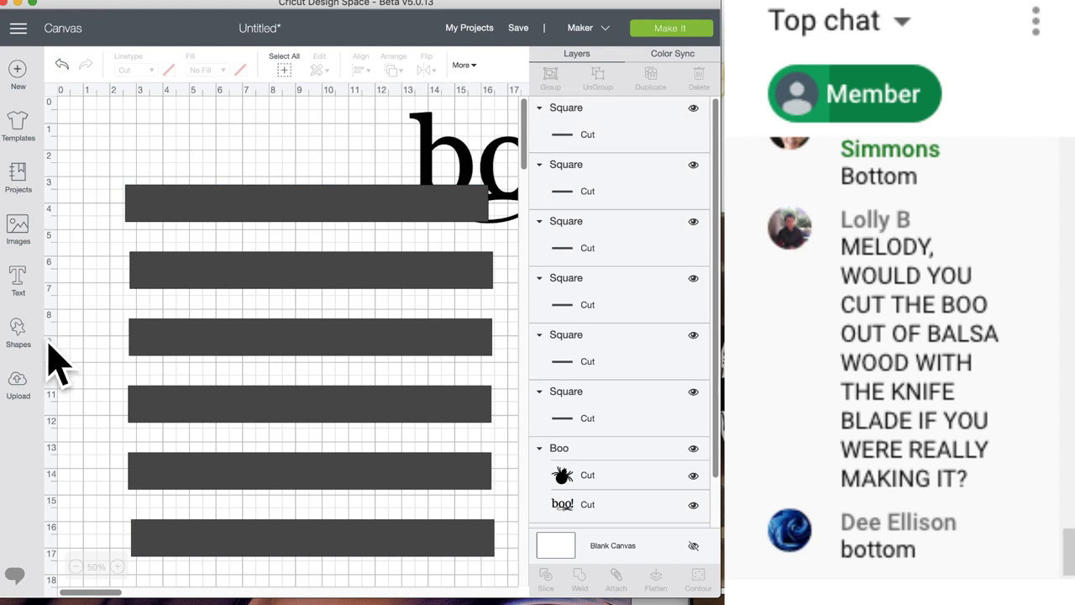
# - Insert a circle, enlarge it to about 12.72 inches, and center it over the stack of bars
pyautogui.click(19, 340)
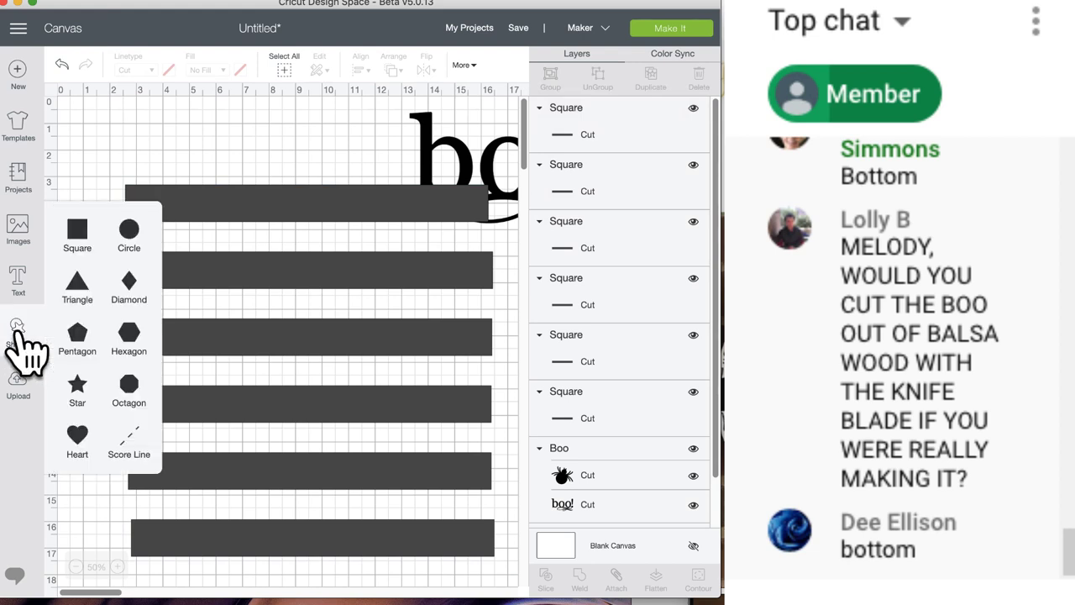
pyautogui.click(131, 237)
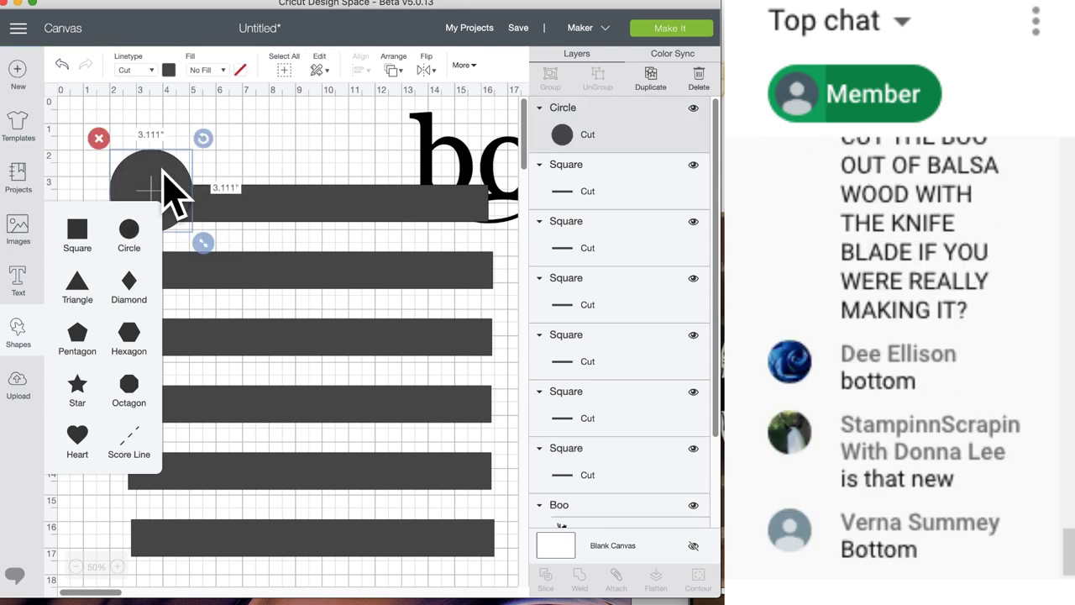
pyautogui.moveTo(169, 197); pyautogui.dragTo(243, 219)
pyautogui.moveTo(280, 262); pyautogui.dragTo(496, 592)
pyautogui.scroll(-2, 314, 418)
pyautogui.hscroll(1, 314, 418)
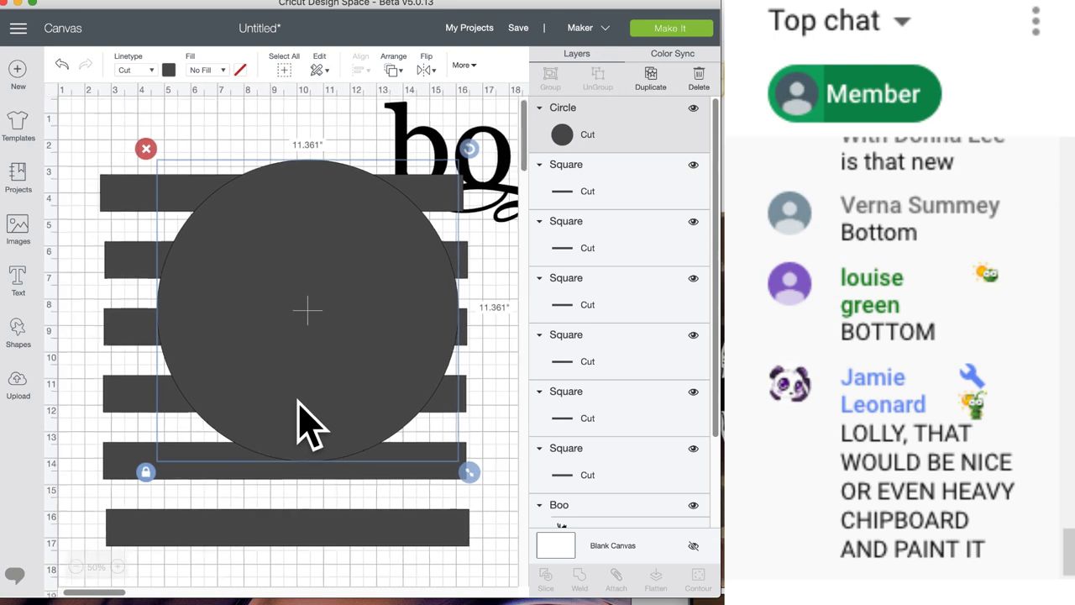
pyautogui.moveTo(308, 341); pyautogui.dragTo(284, 370)
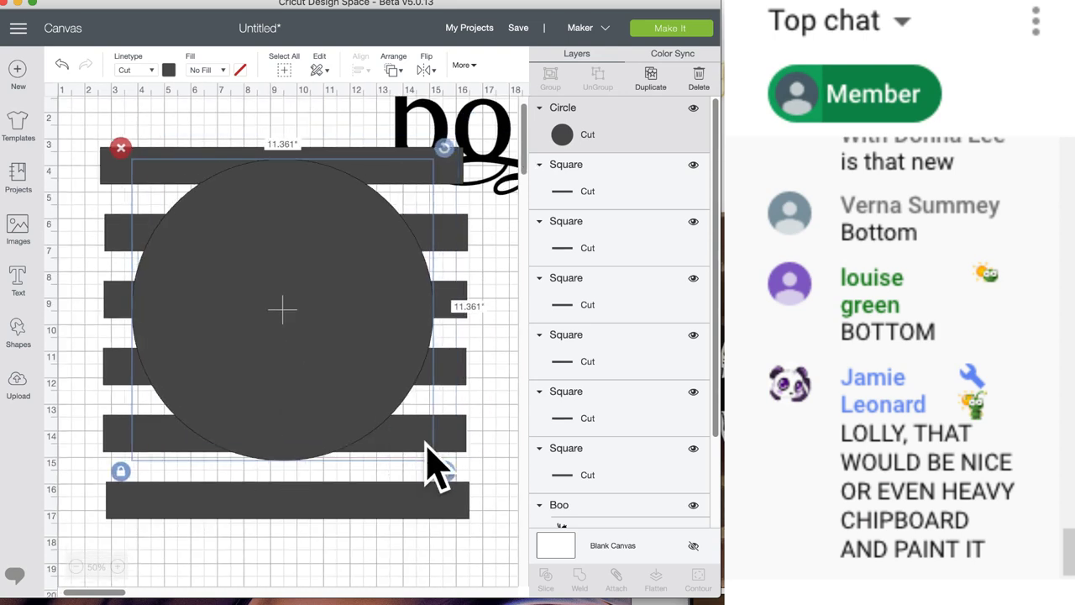
pyautogui.moveTo(451, 476); pyautogui.dragTo(488, 532)
pyautogui.moveTo(361, 377); pyautogui.dragTo(331, 341)
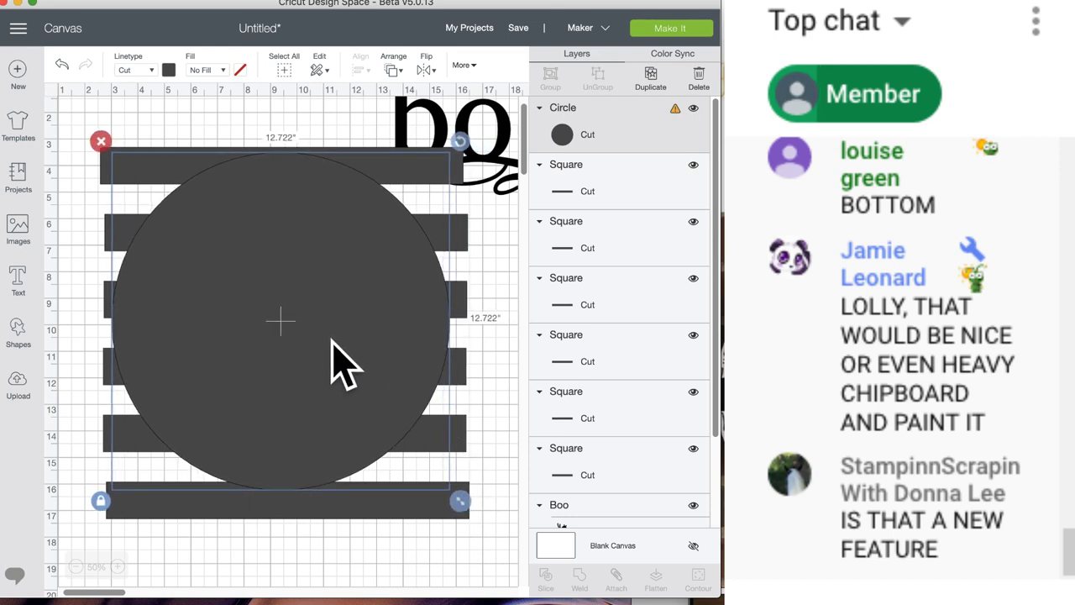
# - Move the circle aside and weld the six bars into one striped shape
pyautogui.moveTo(210, 336); pyautogui.dragTo(420, 319)
pyautogui.moveTo(333, 331)
pyautogui.mouseDown()
pyautogui.moveTo(490, 298)
pyautogui.moveTo(351, 332)
pyautogui.mouseUp()
pyautogui.moveTo(74, 115); pyautogui.dragTo(285, 571)
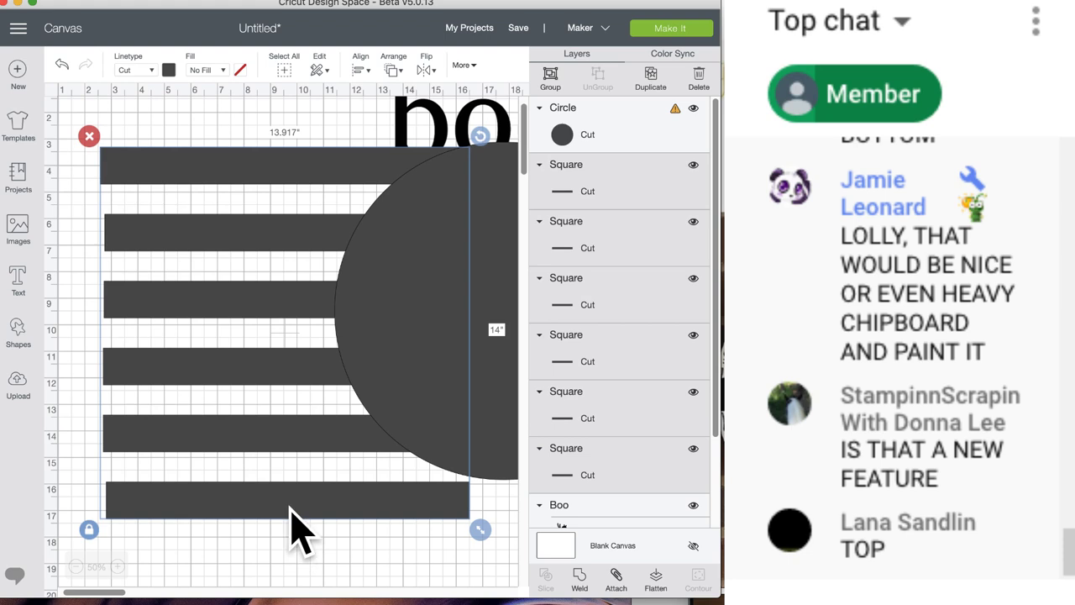
pyautogui.click(580, 578)
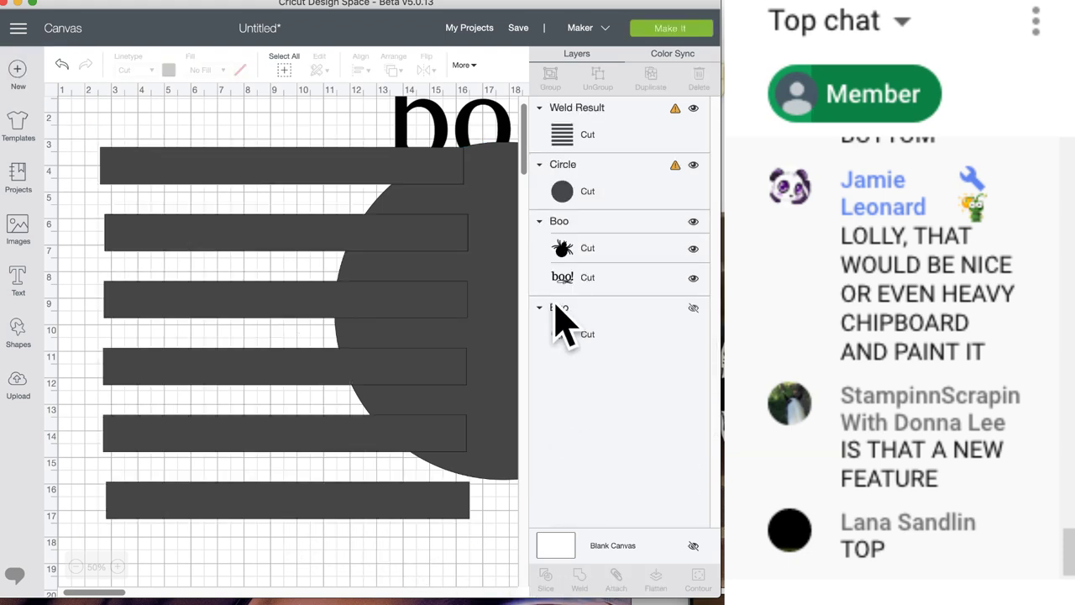
# - Place the circle back over the welded stripes, move it forward in front of them, and enlarge it to about 13.53 inches
pyautogui.click(482, 309)
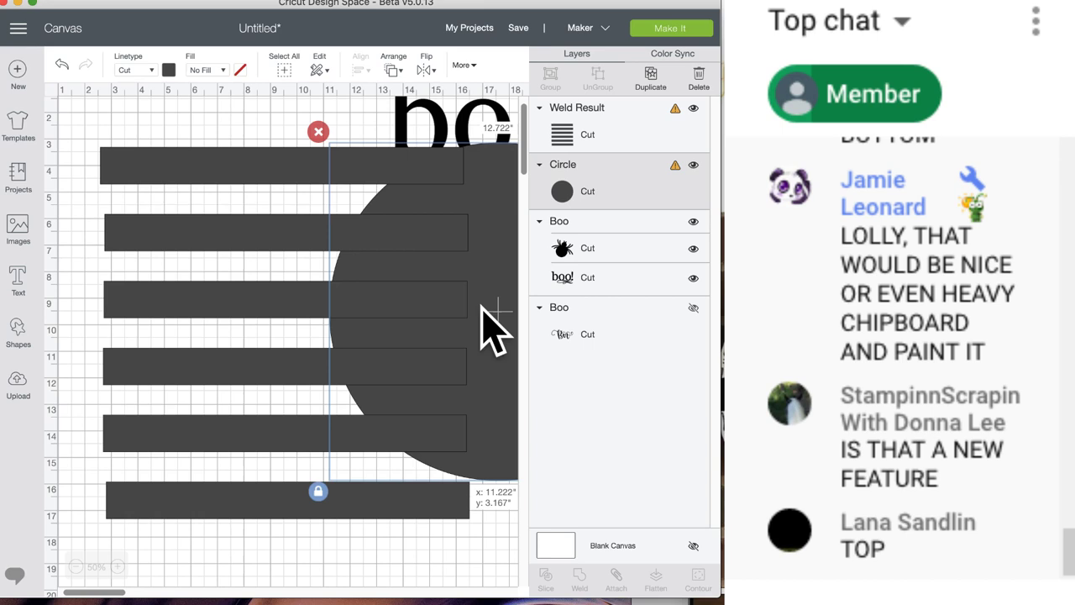
pyautogui.moveTo(493, 330); pyautogui.dragTo(282, 336)
pyautogui.click(391, 70)
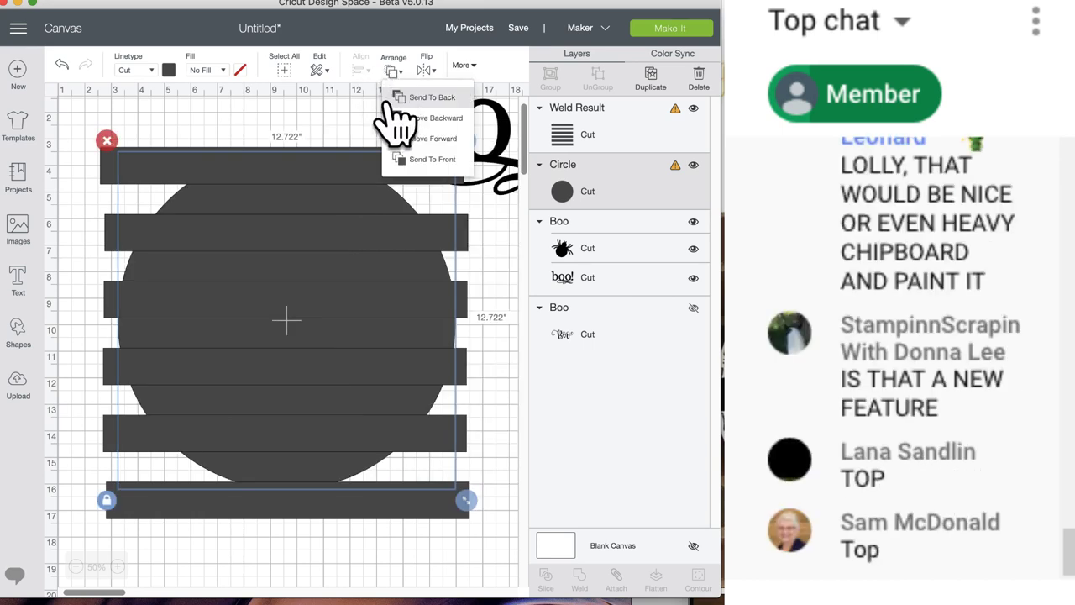
pyautogui.click(402, 141)
pyautogui.moveTo(337, 235); pyautogui.dragTo(328, 247)
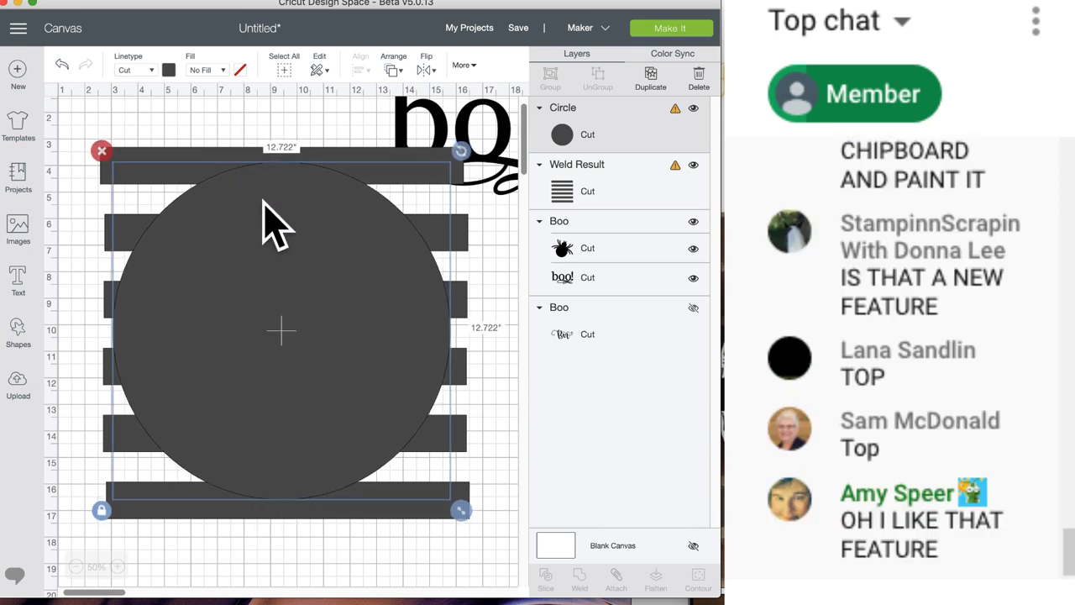
pyautogui.moveTo(460, 510); pyautogui.dragTo(481, 530)
pyautogui.moveTo(374, 402); pyautogui.dragTo(371, 401)
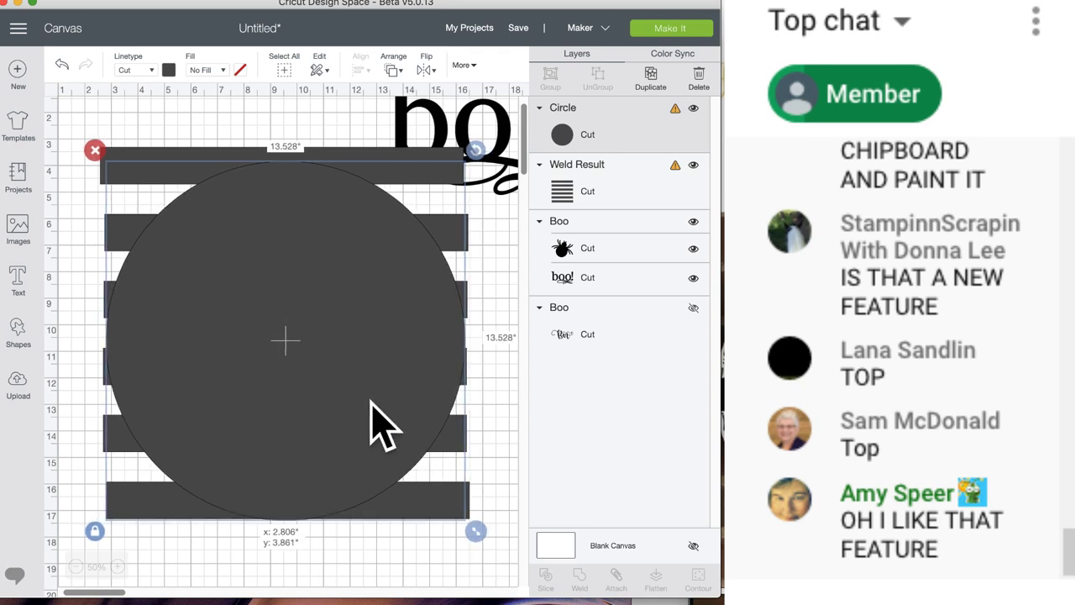
# - Slice the circle and the welded stripes with each other
pyautogui.click(220, 127)
pyautogui.moveTo(197, 125); pyautogui.dragTo(353, 504)
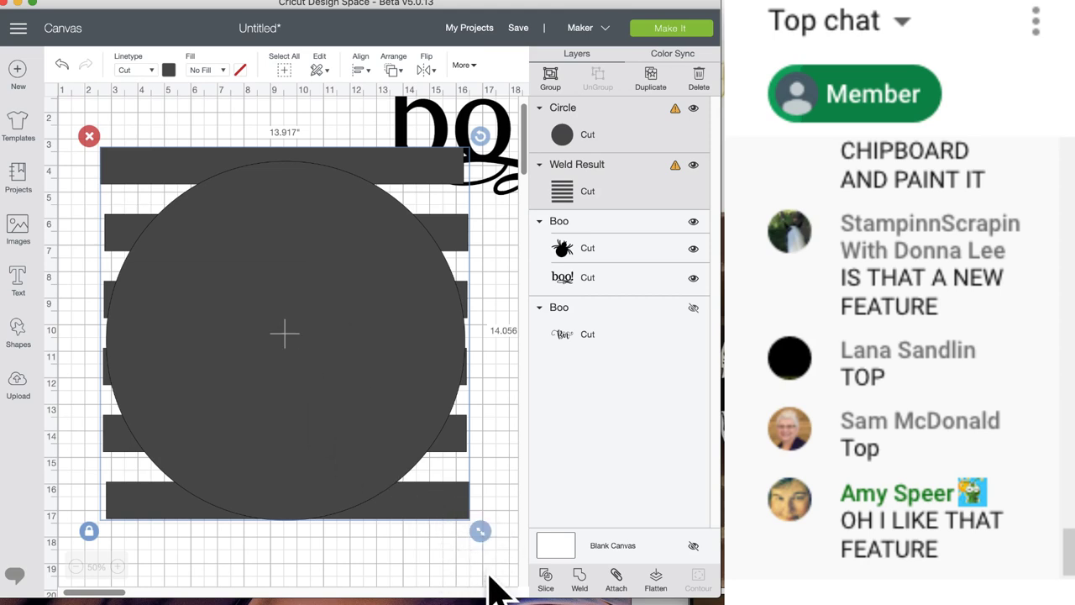
pyautogui.click(547, 583)
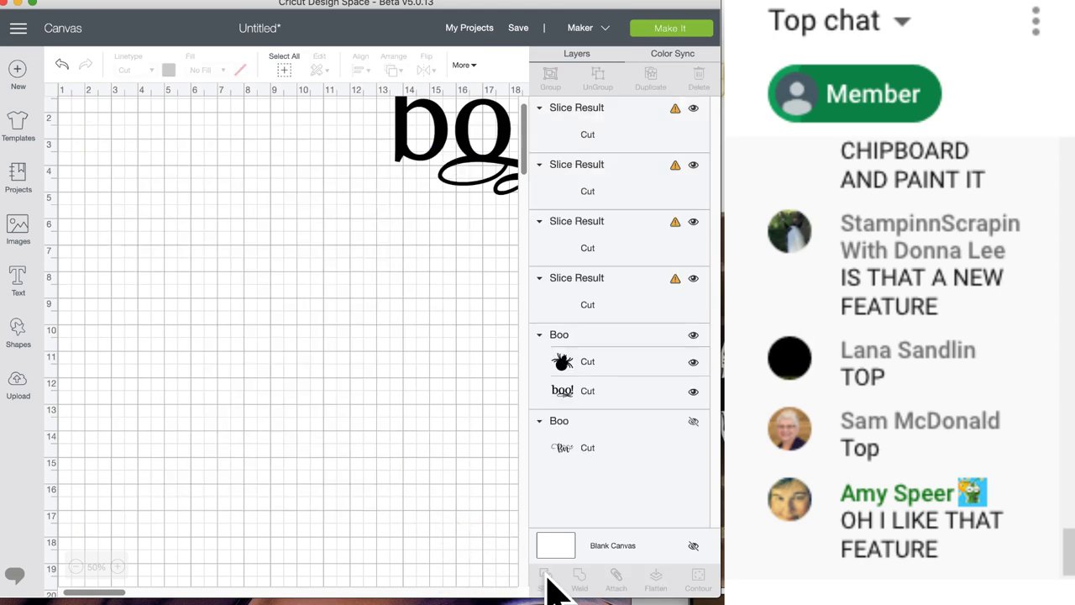
# - Pull the striped slice results away from the leftover pieces outside the circle
pyautogui.moveTo(283, 331); pyautogui.dragTo(444, 377)
pyautogui.moveTo(372, 412); pyautogui.dragTo(499, 383)
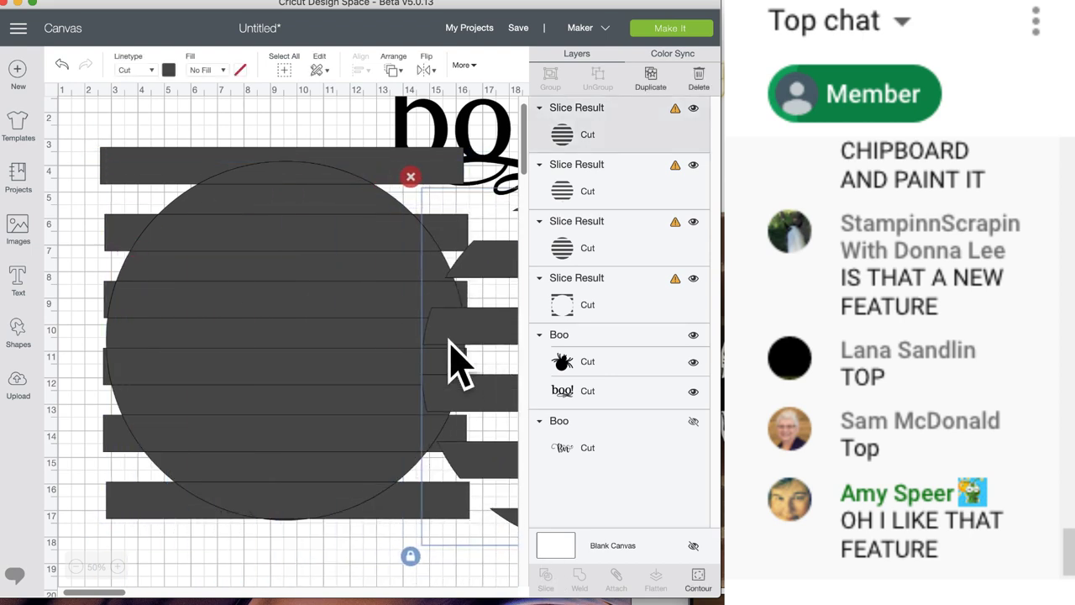
pyautogui.click(160, 126)
pyautogui.moveTo(148, 105); pyautogui.dragTo(266, 373)
pyautogui.moveTo(234, 239); pyautogui.dragTo(226, 297)
pyautogui.moveTo(266, 185); pyautogui.dragTo(528, 200)
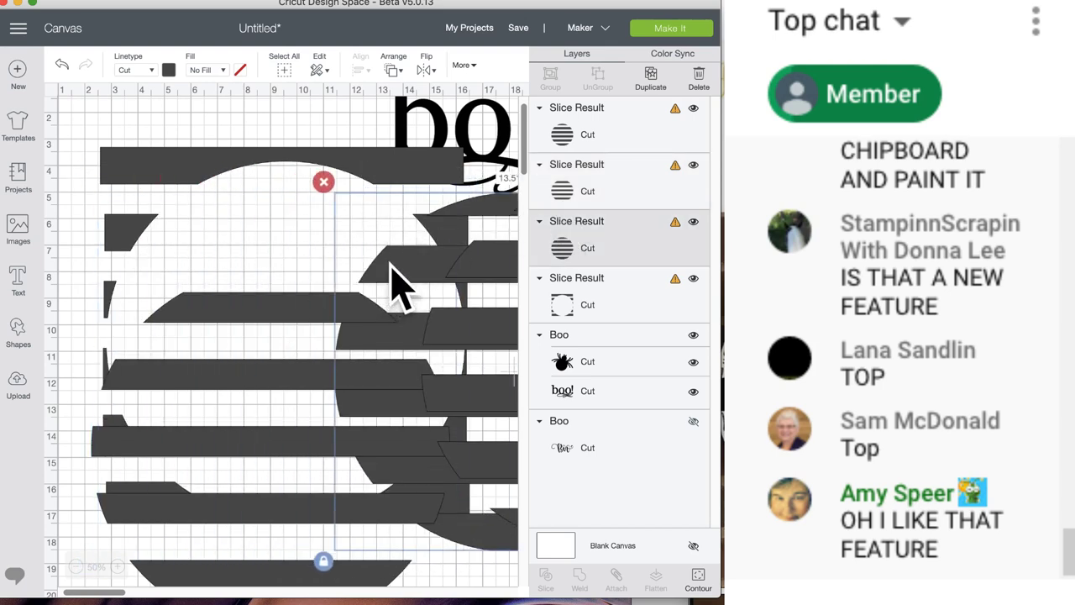
pyautogui.moveTo(162, 107); pyautogui.dragTo(262, 499)
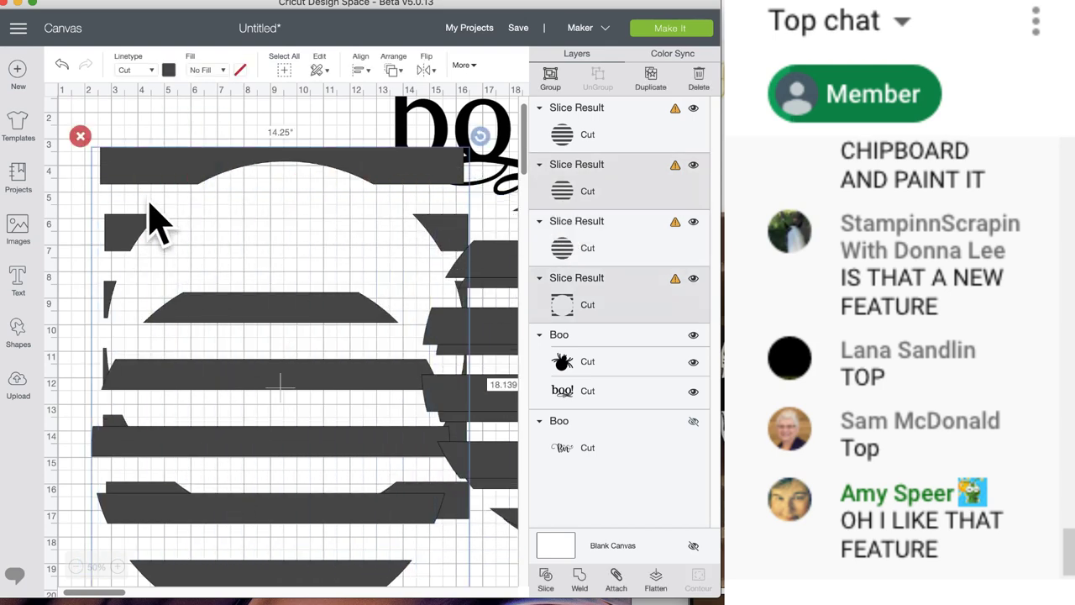
pyautogui.click(80, 136)
pyautogui.moveTo(475, 332); pyautogui.dragTo(93, 310)
pyautogui.moveTo(475, 344); pyautogui.dragTo(384, 341)
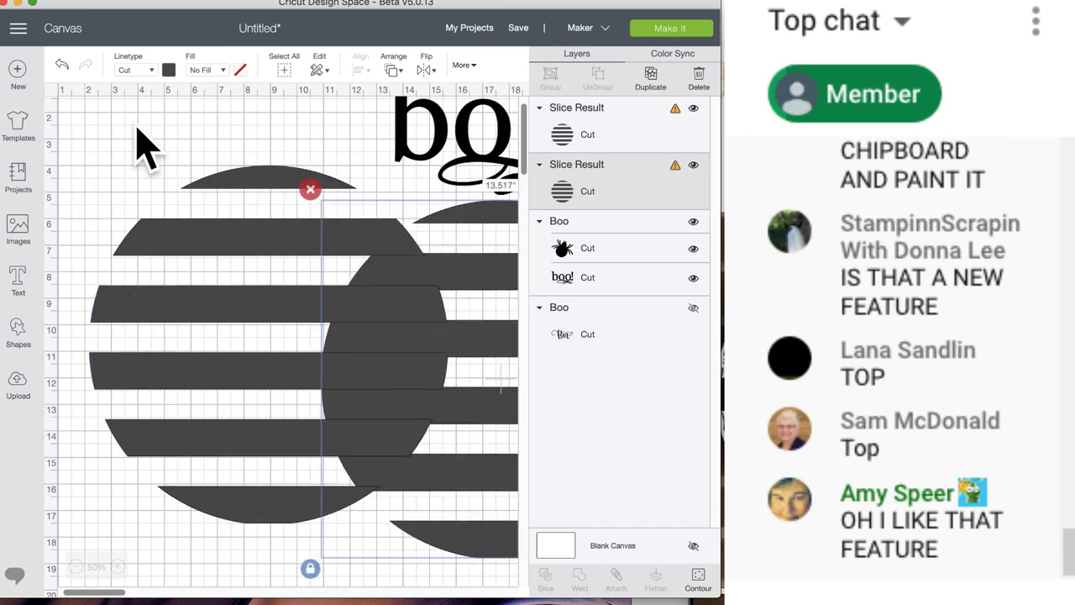
pyautogui.click(60, 66)
pyautogui.click(60, 66)
pyautogui.click(60, 66)
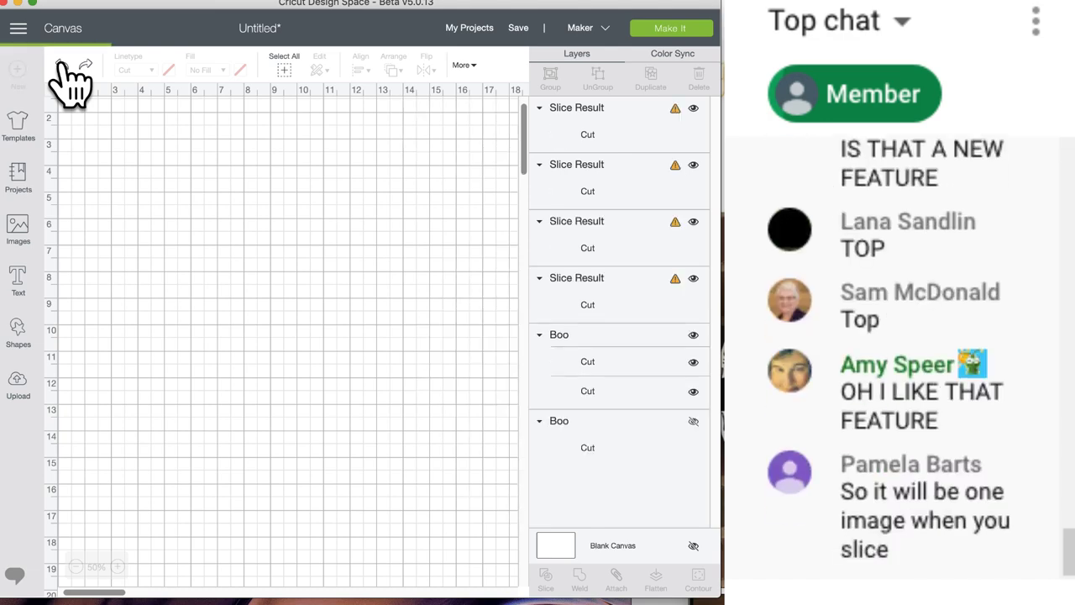
# - Set the gap stripes aside, delete the leftover outer pieces and one duplicate striped circle, and bring the two remaining striped circles together, slightly offset
pyautogui.moveTo(269, 312); pyautogui.dragTo(569, 352)
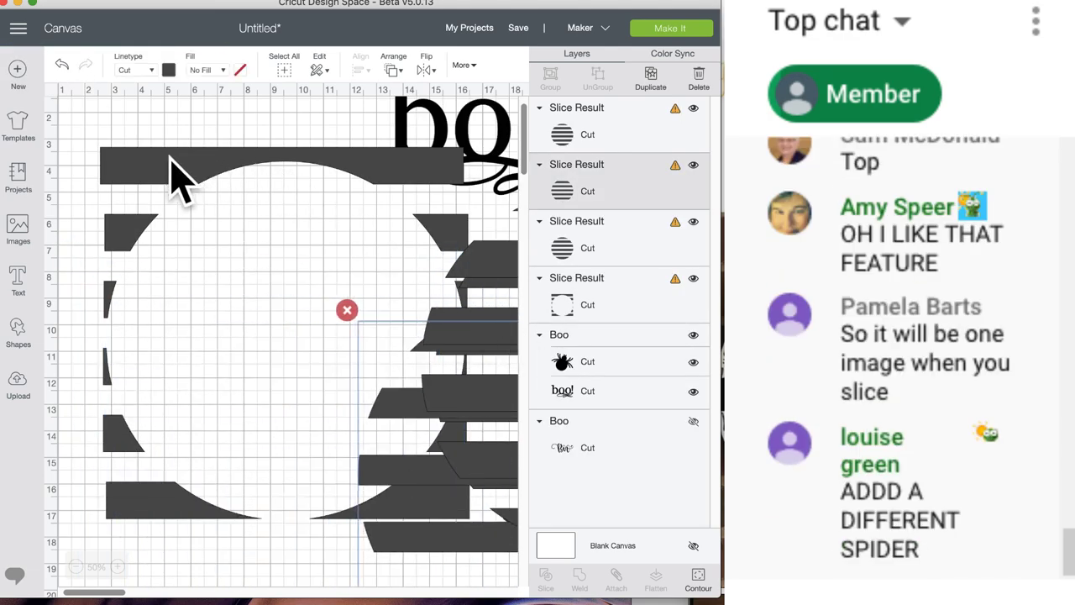
pyautogui.click(172, 165)
pyautogui.click(89, 136)
pyautogui.moveTo(448, 355); pyautogui.dragTo(125, 298)
pyautogui.moveTo(418, 550); pyautogui.dragTo(136, 363)
pyautogui.click(478, 338)
pyautogui.click(420, 184)
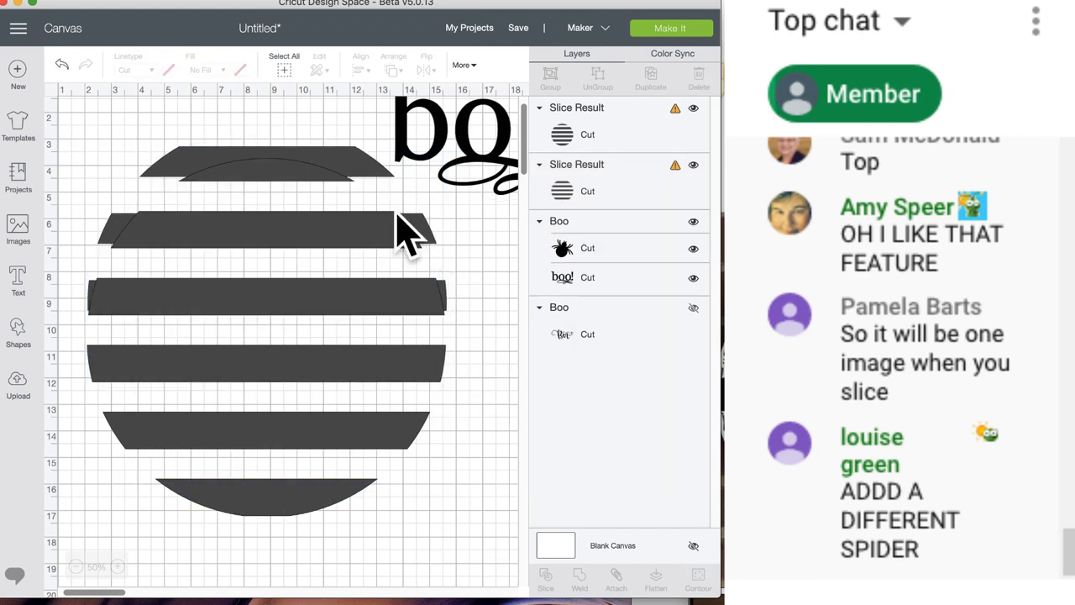
pyautogui.moveTo(267, 237); pyautogui.dragTo(269, 267)
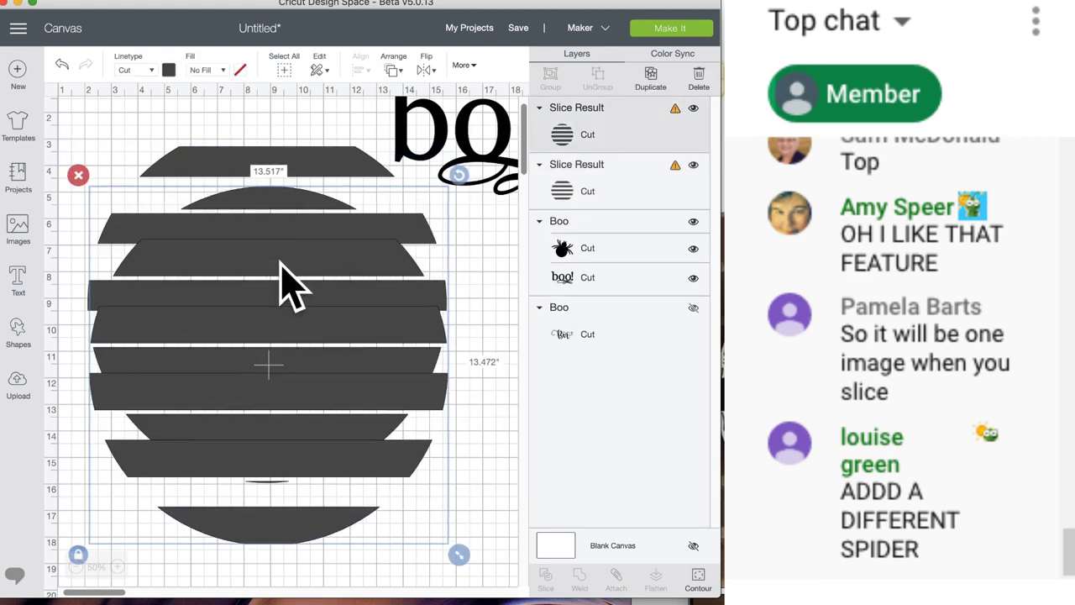
pyautogui.click(106, 131)
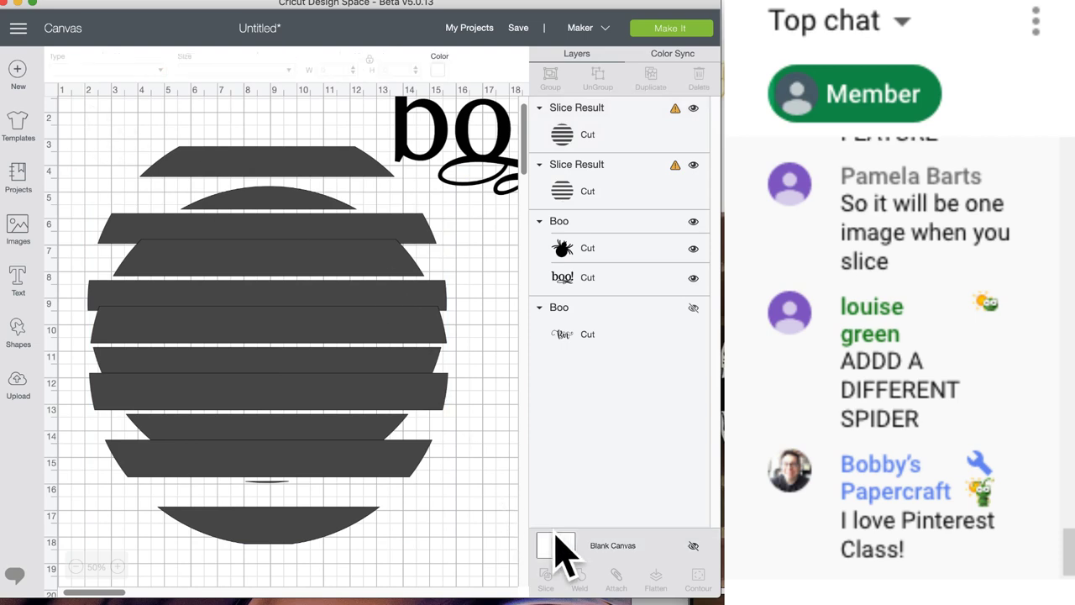
# - Set the canvas background to light blue and recolor the front striped slice result white
pyautogui.click(440, 71)
pyautogui.click(508, 149)
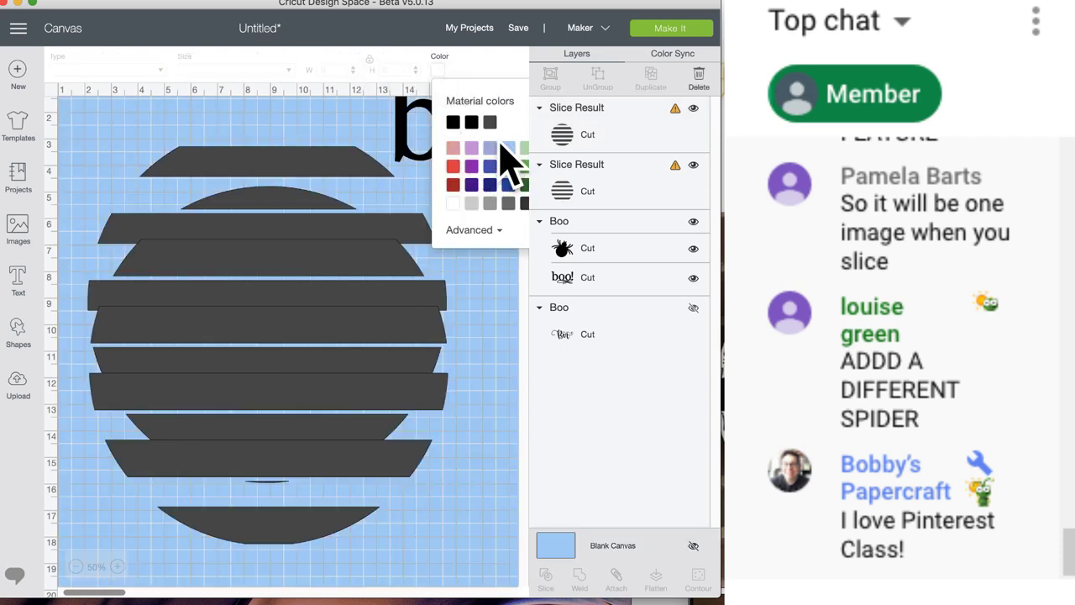
pyautogui.click(252, 239)
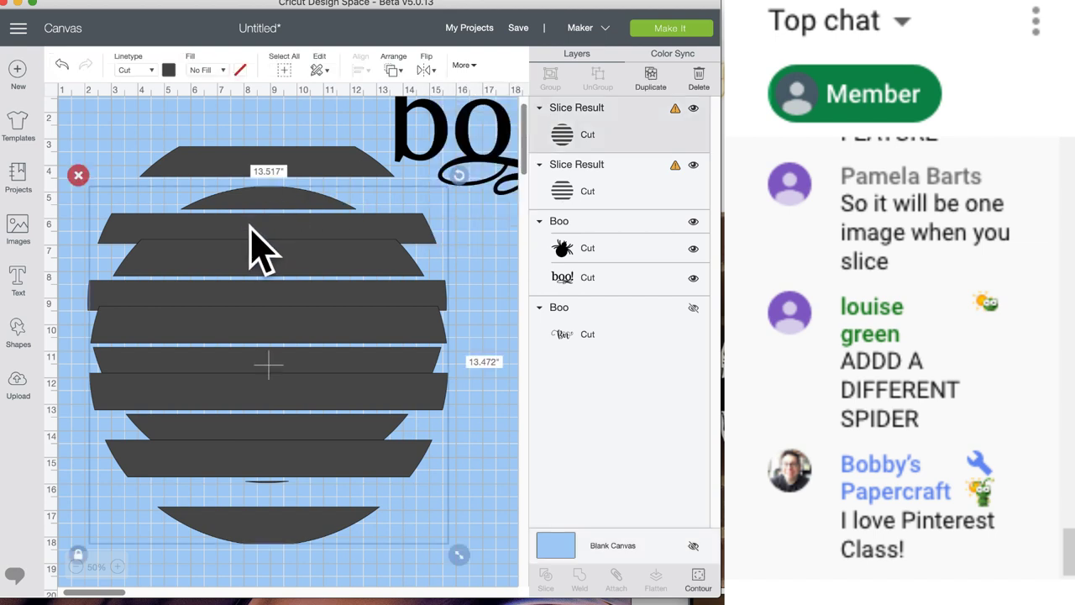
pyautogui.click(169, 71)
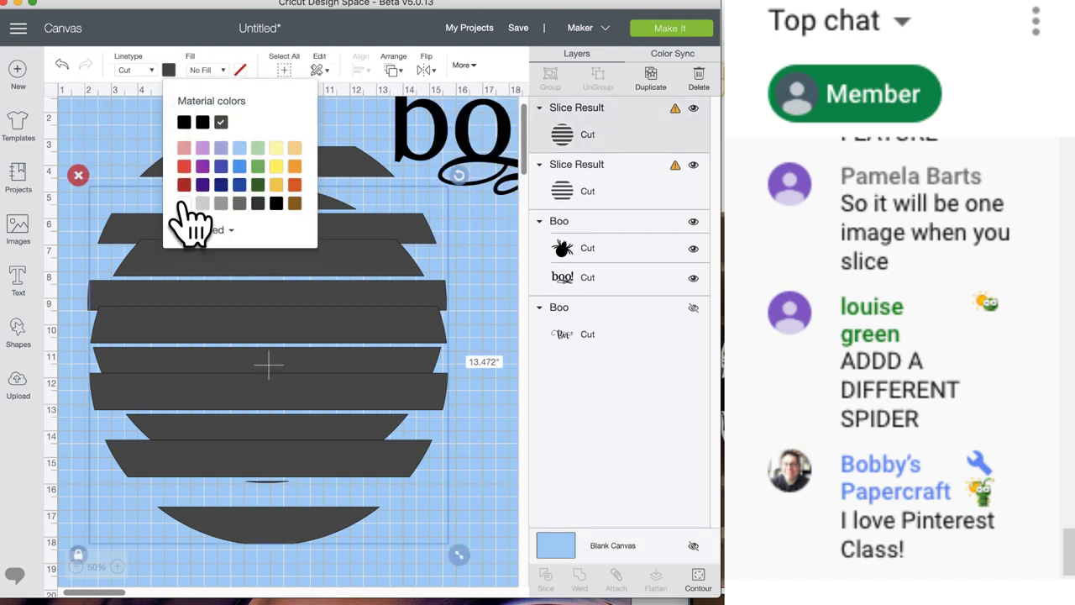
pyautogui.click(186, 197)
# - Fit the white and dark stripe sets together into one full striped circle
pyautogui.click(350, 161)
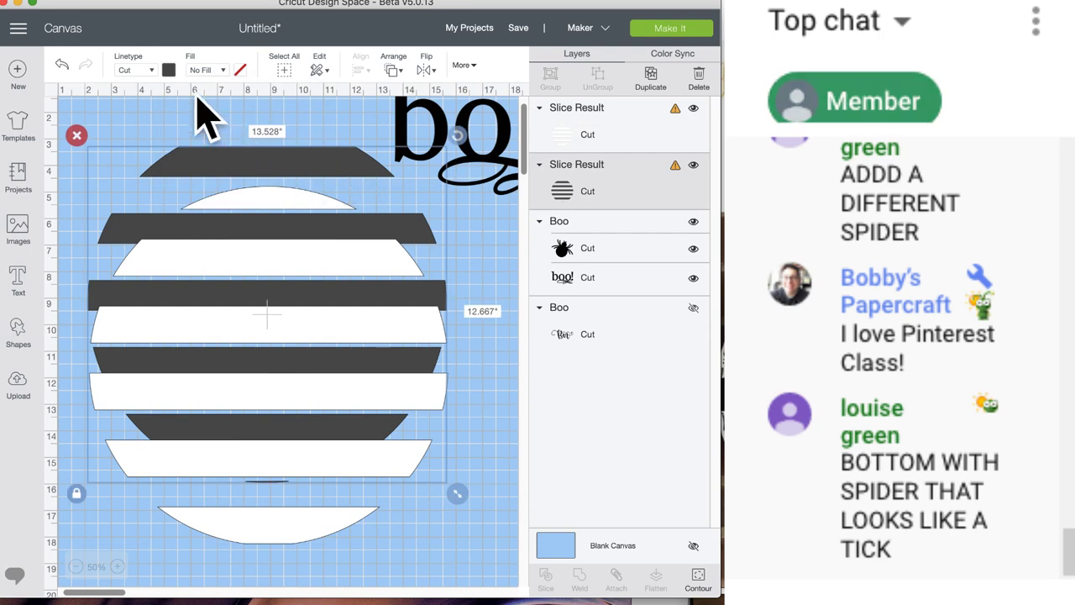
pyautogui.click(169, 70)
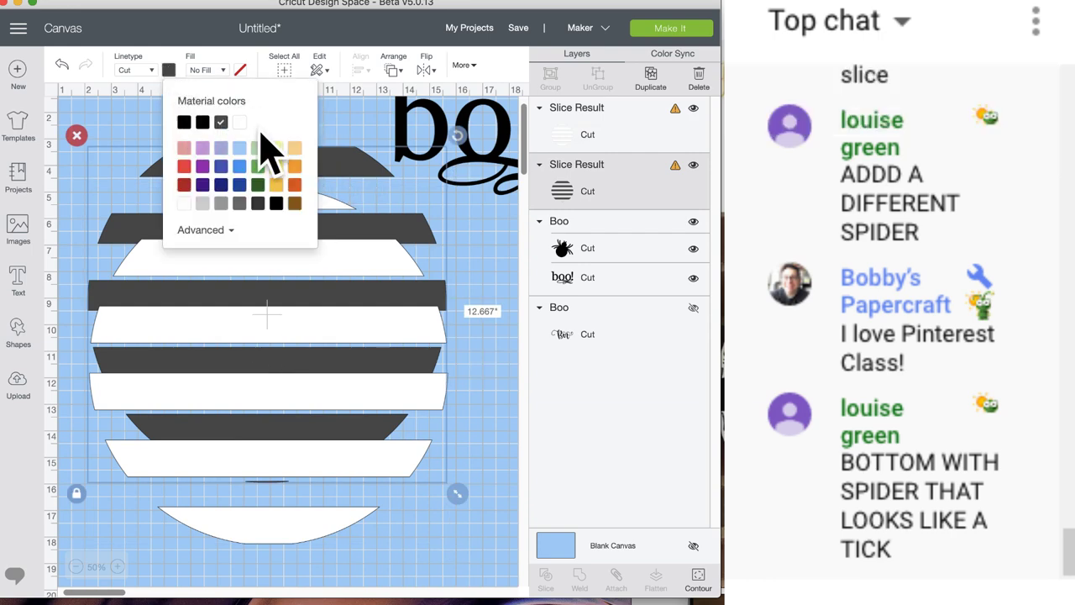
pyautogui.click(408, 242)
# - Place the grouped boo! and spider artwork over the striped circle and send it to the front
pyautogui.moveTo(440, 252); pyautogui.dragTo(207, 262)
pyautogui.hscroll(4, 395, 193)
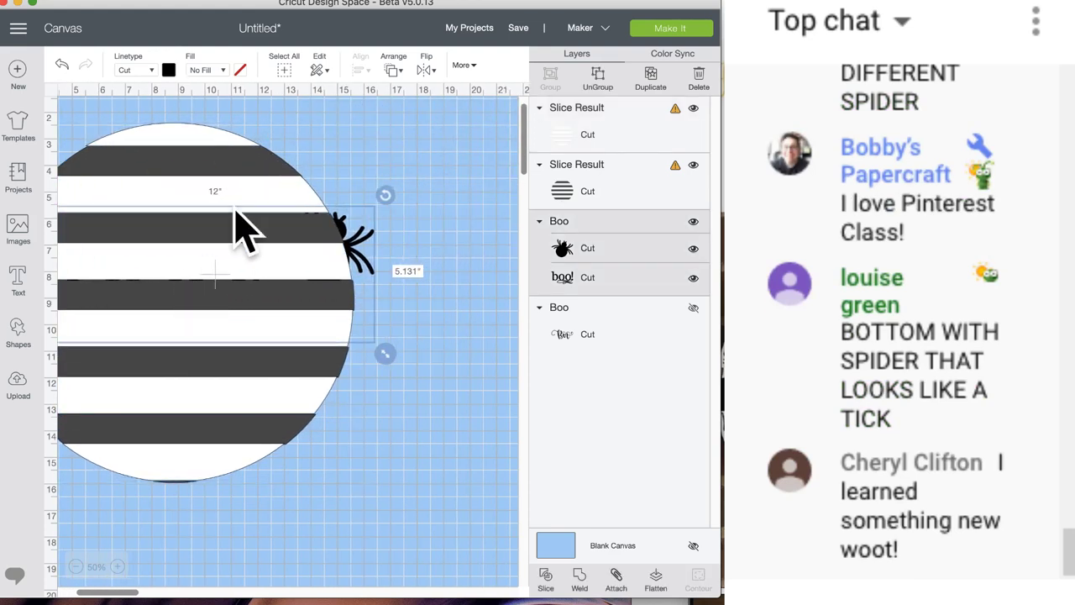
pyautogui.click(393, 71)
pyautogui.click(425, 159)
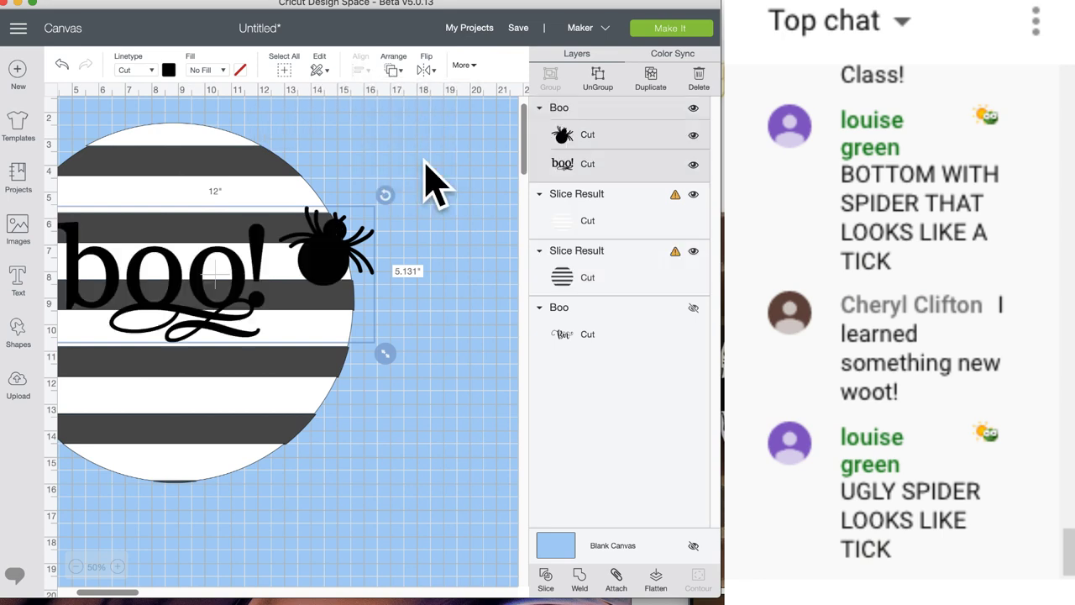
pyautogui.hscroll(-4, 411, 235)
pyautogui.moveTo(323, 294); pyautogui.dragTo(288, 297)
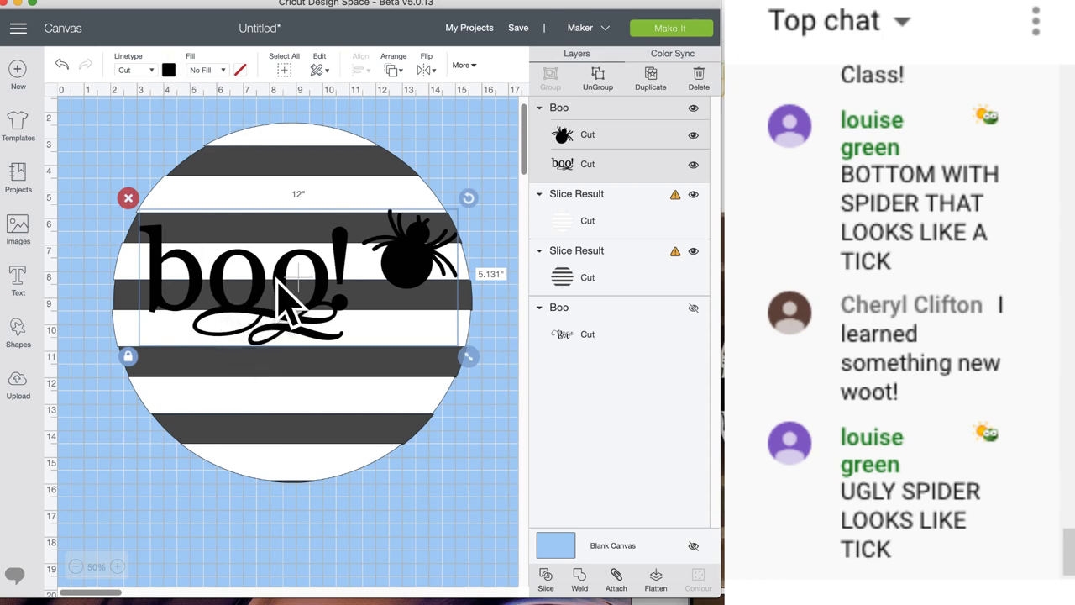
pyautogui.moveTo(282, 277); pyautogui.dragTo(276, 271)
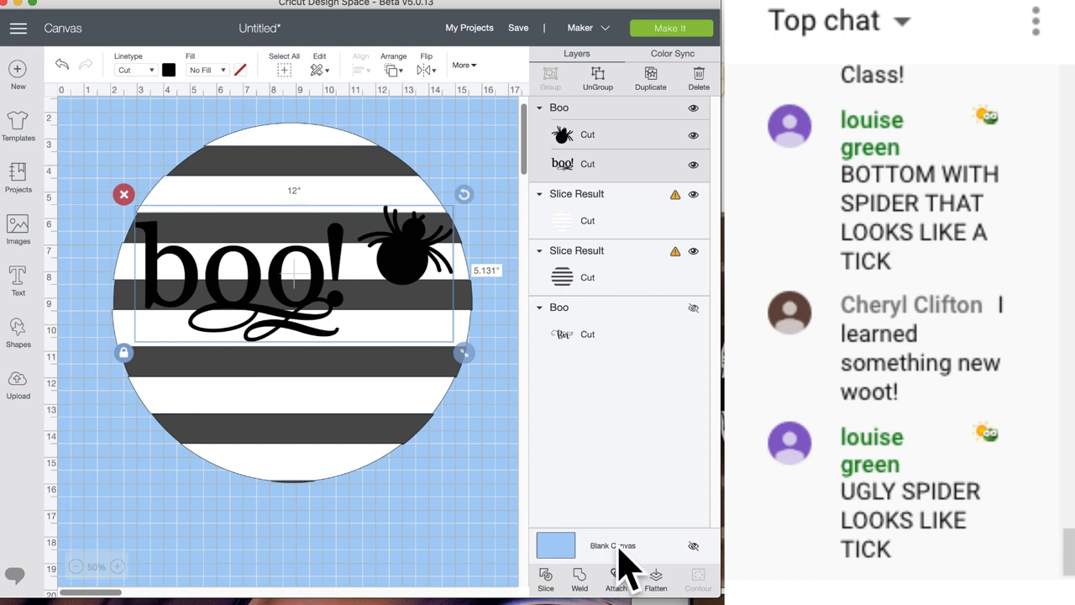
# - Duplicate the boo! and spider group, try flattening the copy and undo it, and place the copy below the original
pyautogui.click(652, 82)
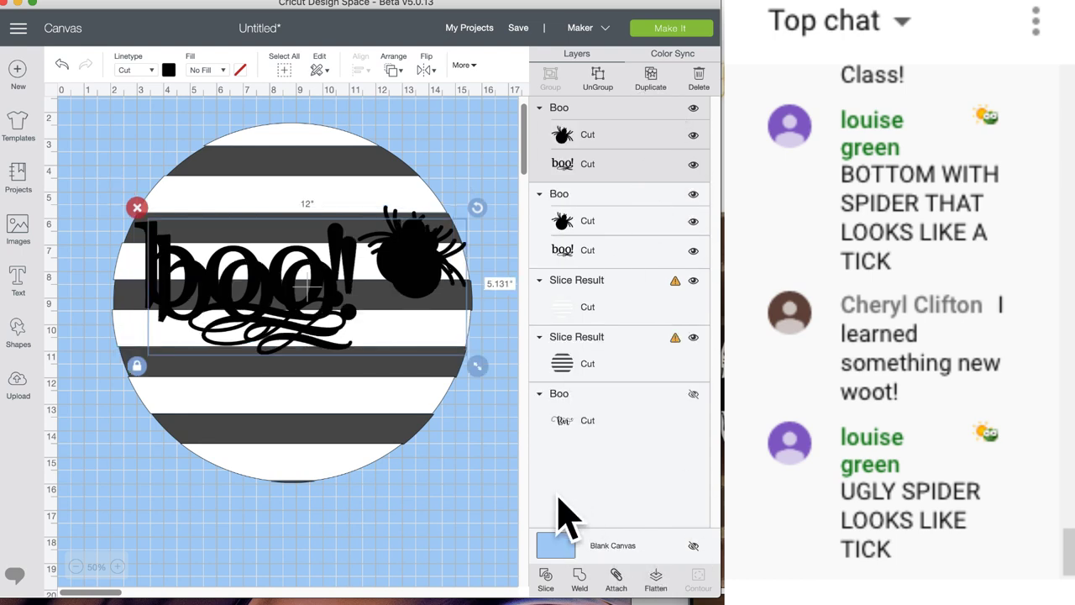
pyautogui.click(656, 580)
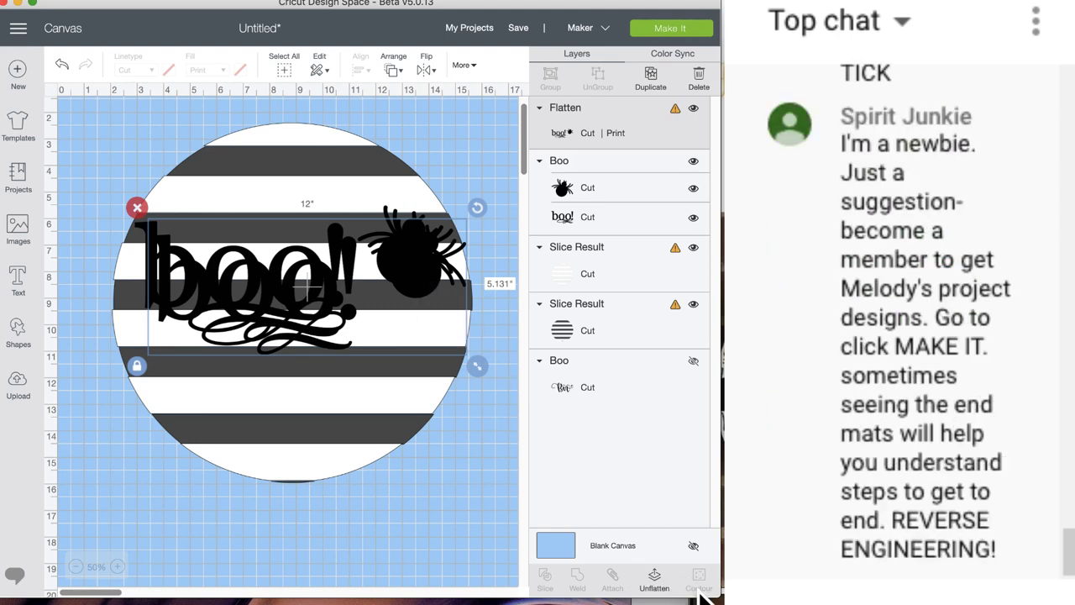
pyautogui.click(61, 66)
pyautogui.moveTo(252, 344); pyautogui.dragTo(294, 374)
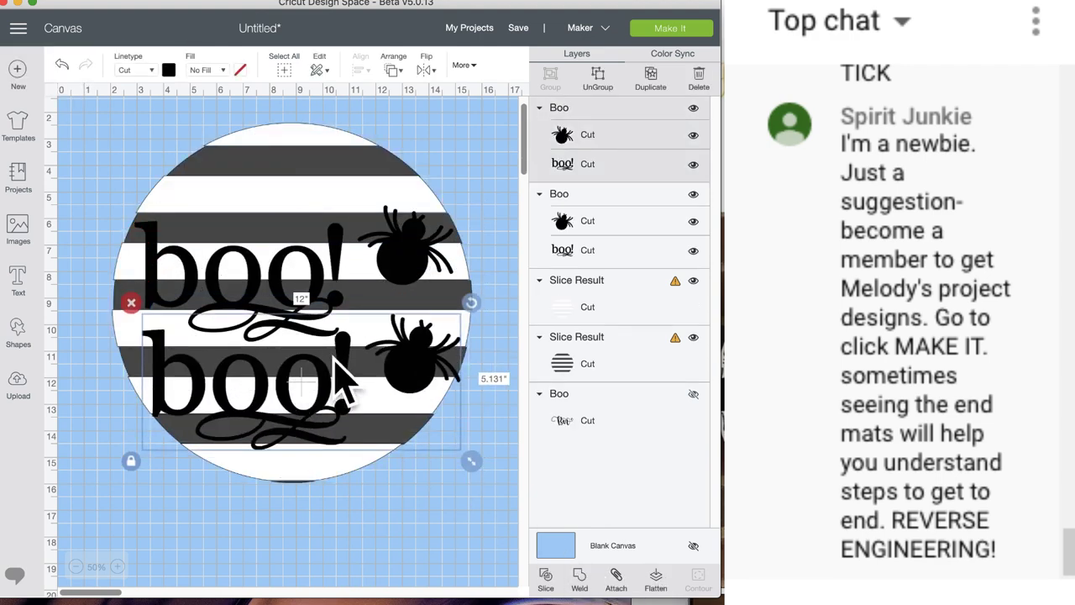
# - Ungroup the duplicated artwork, pull its spider away from the word, and delete the original group
pyautogui.click(600, 84)
pyautogui.moveTo(449, 355)
pyautogui.mouseDown()
pyautogui.moveTo(449, 378)
pyautogui.moveTo(436, 368)
pyautogui.mouseUp()
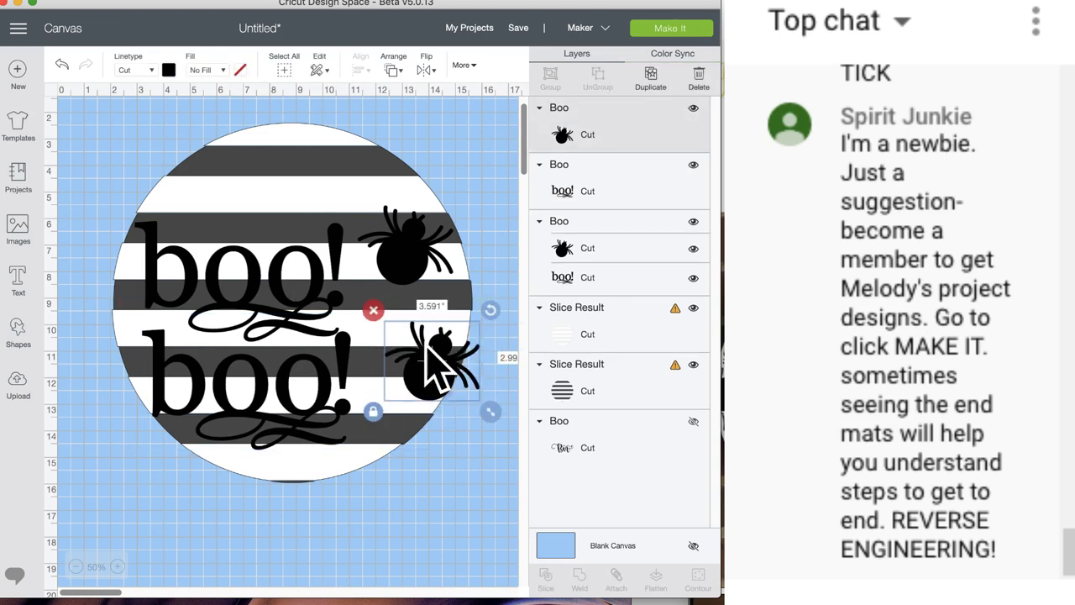
pyautogui.click(402, 269)
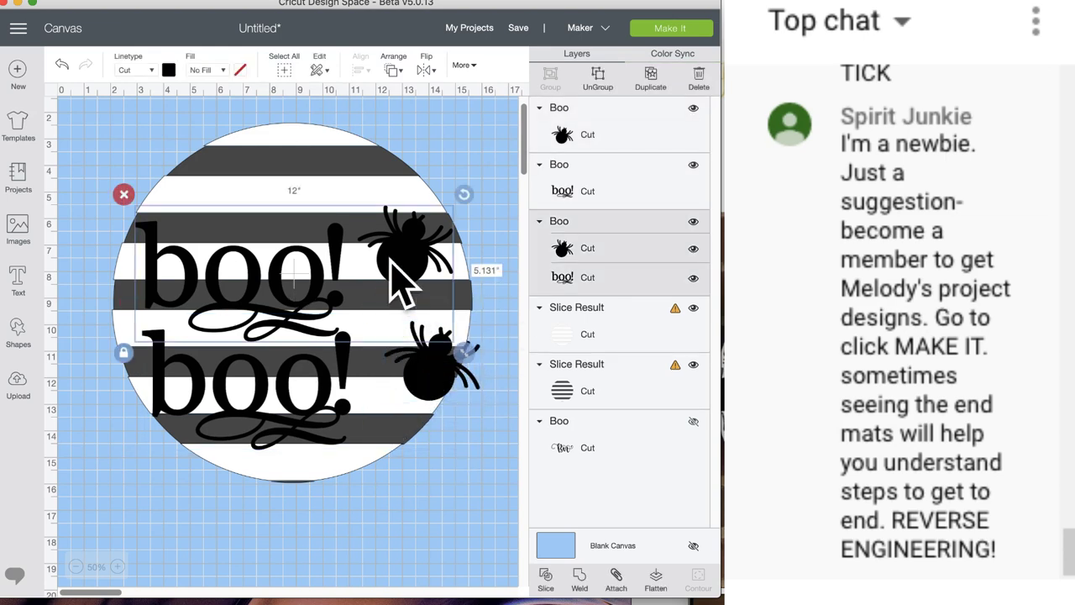
pyautogui.click(122, 194)
# - Move the separate boo! word up to the middle stripes of the circle and recolor it orange
pyautogui.moveTo(286, 395); pyautogui.dragTo(294, 283)
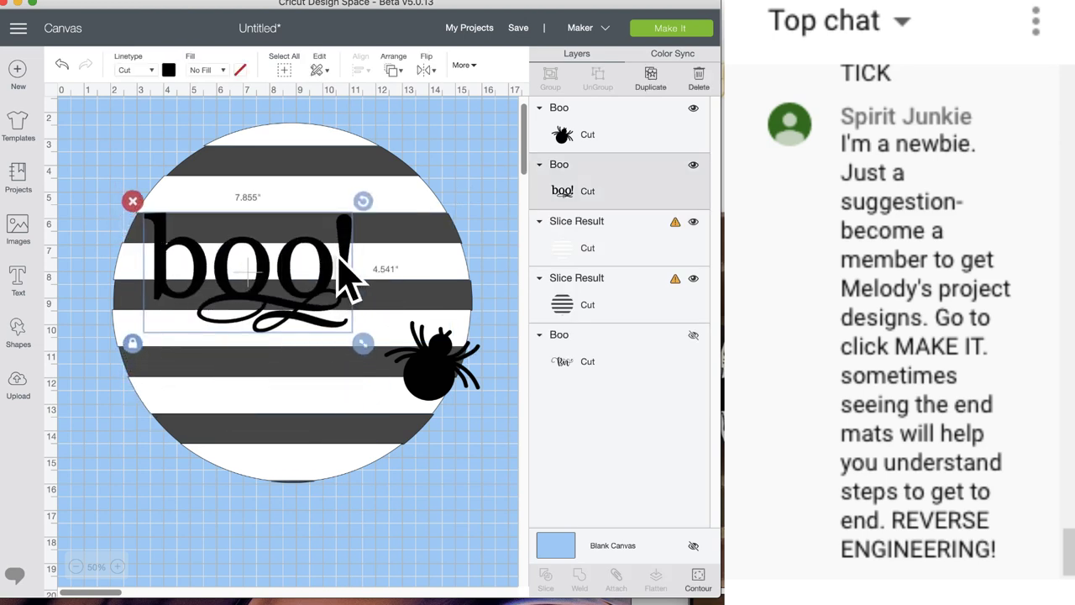
pyautogui.click(169, 70)
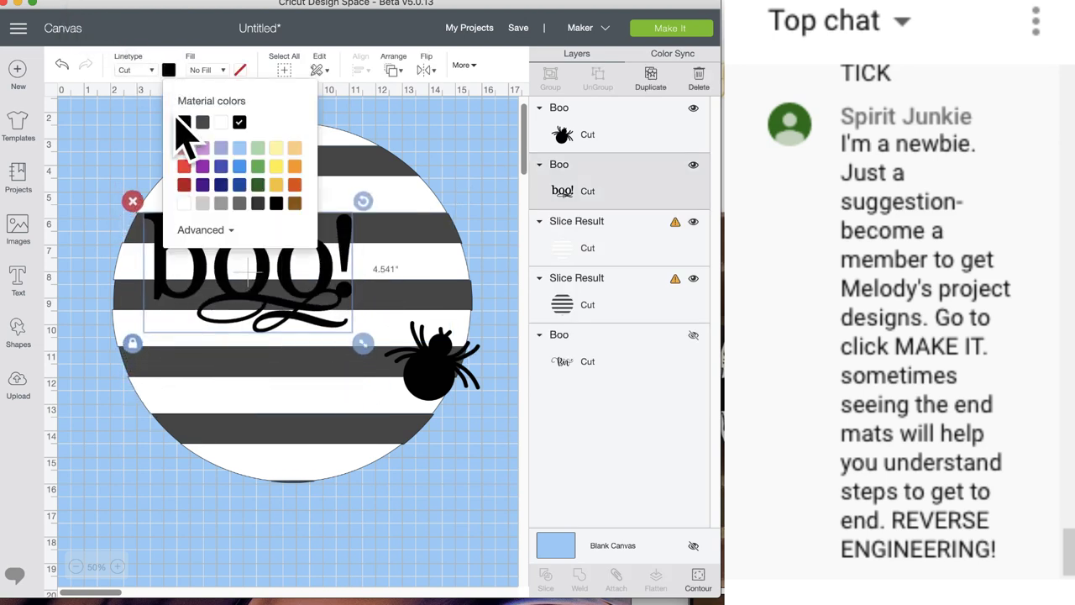
pyautogui.click(294, 166)
pyautogui.moveTo(260, 294); pyautogui.dragTo(262, 316)
# - Place the spider beside the exclamation mark and shrink it to about 2.37 by 1.97 inches
pyautogui.moveTo(397, 388); pyautogui.dragTo(378, 275)
pyautogui.moveTo(476, 300); pyautogui.dragTo(444, 273)
pyautogui.moveTo(409, 239); pyautogui.dragTo(407, 274)
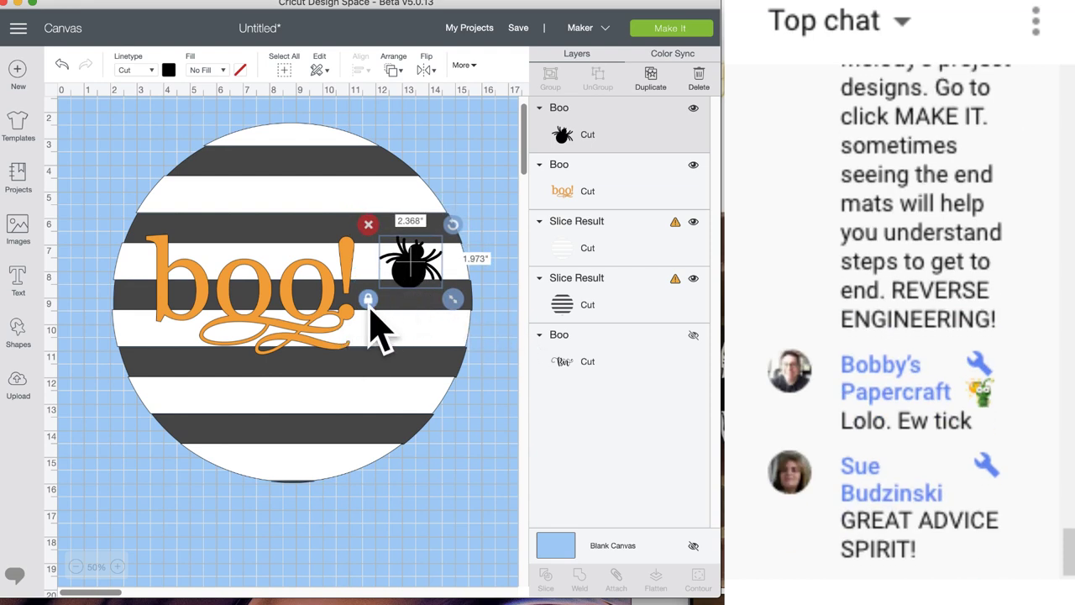
# - Sync the spider's color to the dark gray of the stripes and nudge it slightly up
pyautogui.click(301, 315)
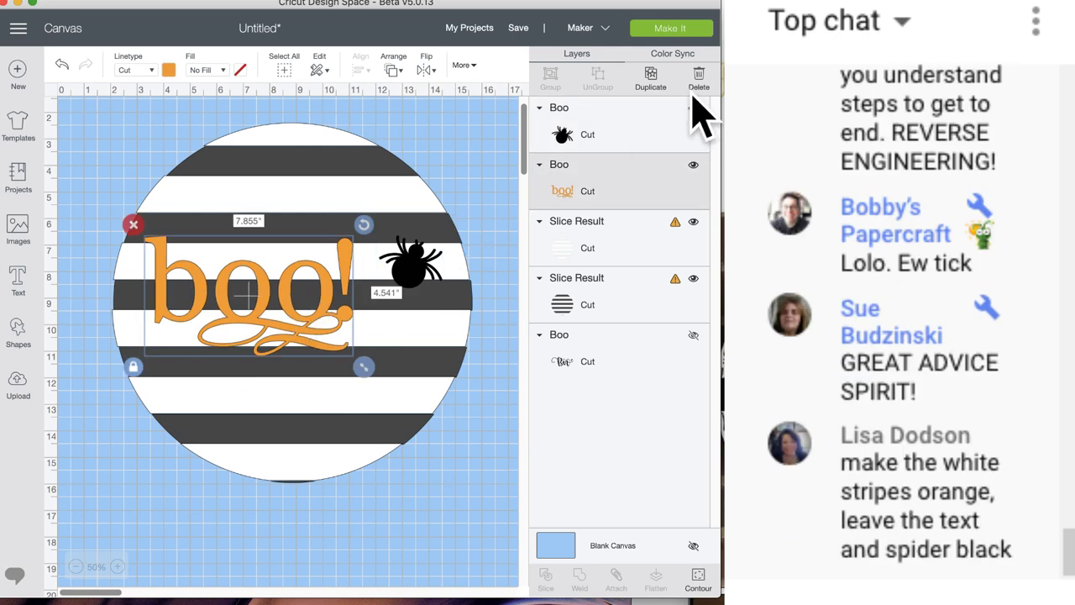
pyautogui.click(677, 56)
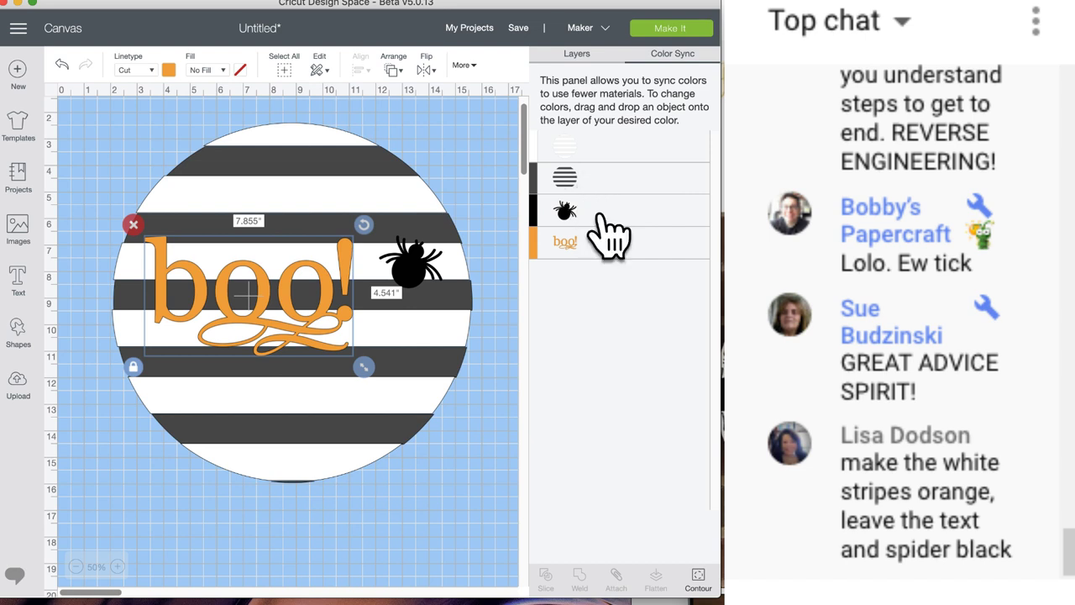
pyautogui.moveTo(543, 185); pyautogui.dragTo(567, 185)
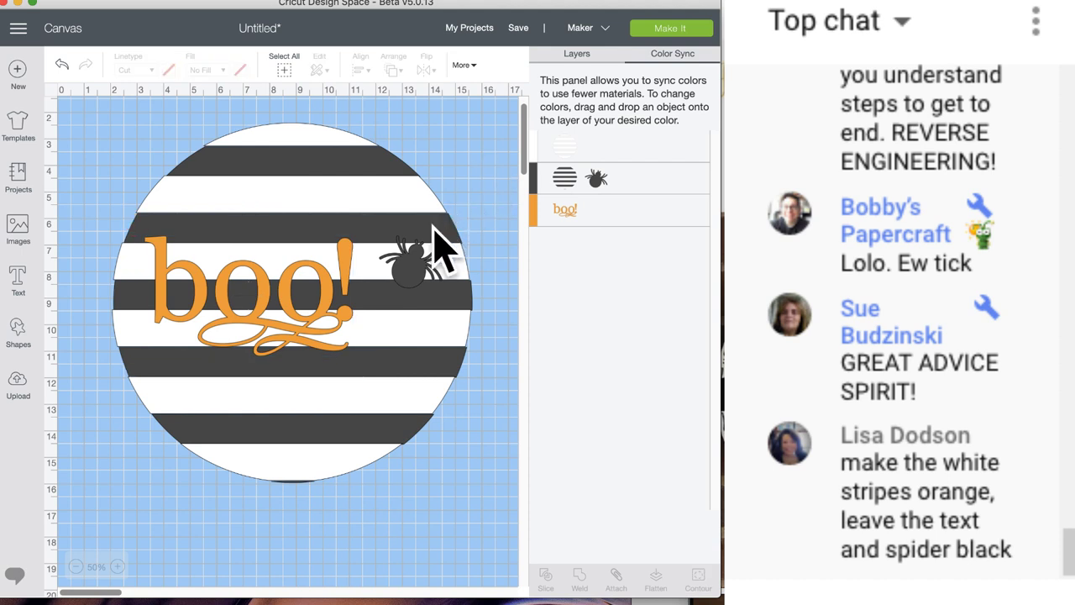
pyautogui.moveTo(431, 280); pyautogui.dragTo(409, 283)
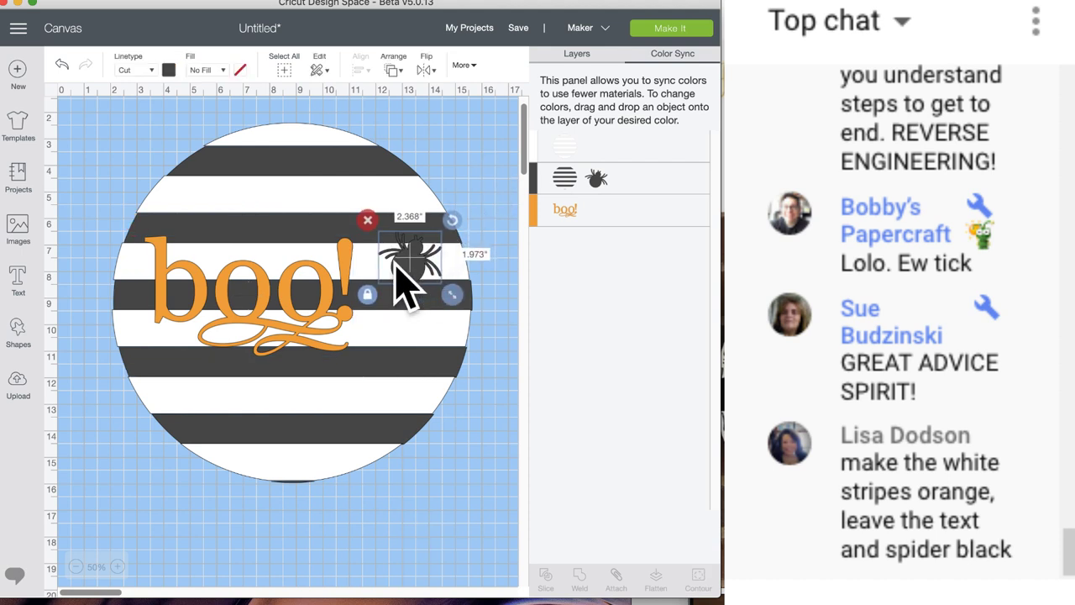
# - Enlarge the orange boo! to about 9.19 inches wide and reposition it next to the spider
pyautogui.click(288, 306)
pyautogui.moveTo(365, 367)
pyautogui.mouseDown()
pyautogui.moveTo(440, 429)
pyautogui.moveTo(348, 361)
pyautogui.mouseUp()
pyautogui.moveTo(430, 407); pyautogui.dragTo(378, 383)
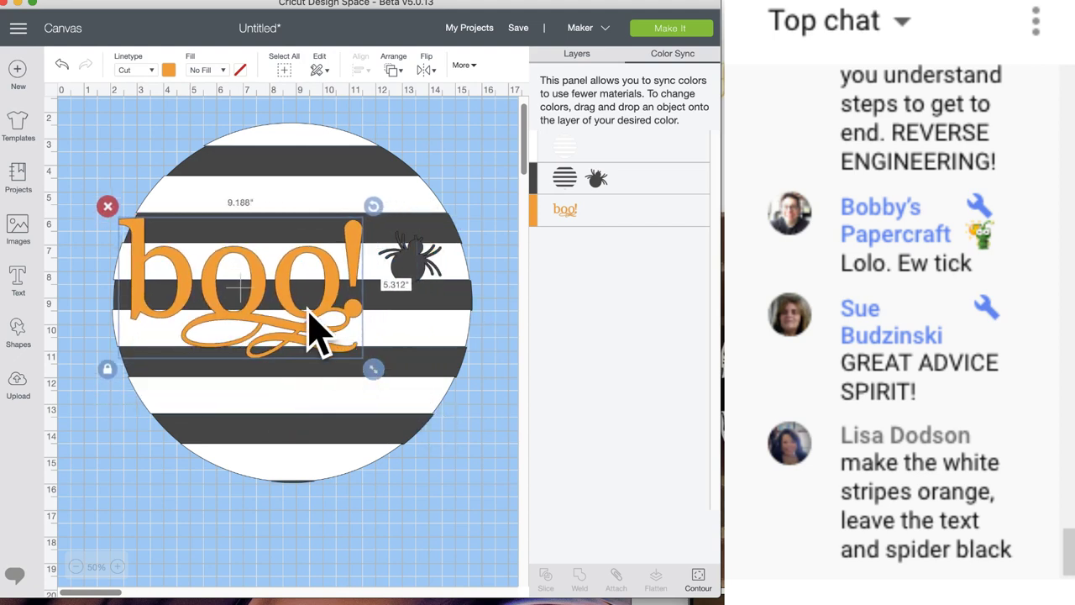
pyautogui.moveTo(300, 304); pyautogui.dragTo(316, 315)
pyautogui.click(507, 383)
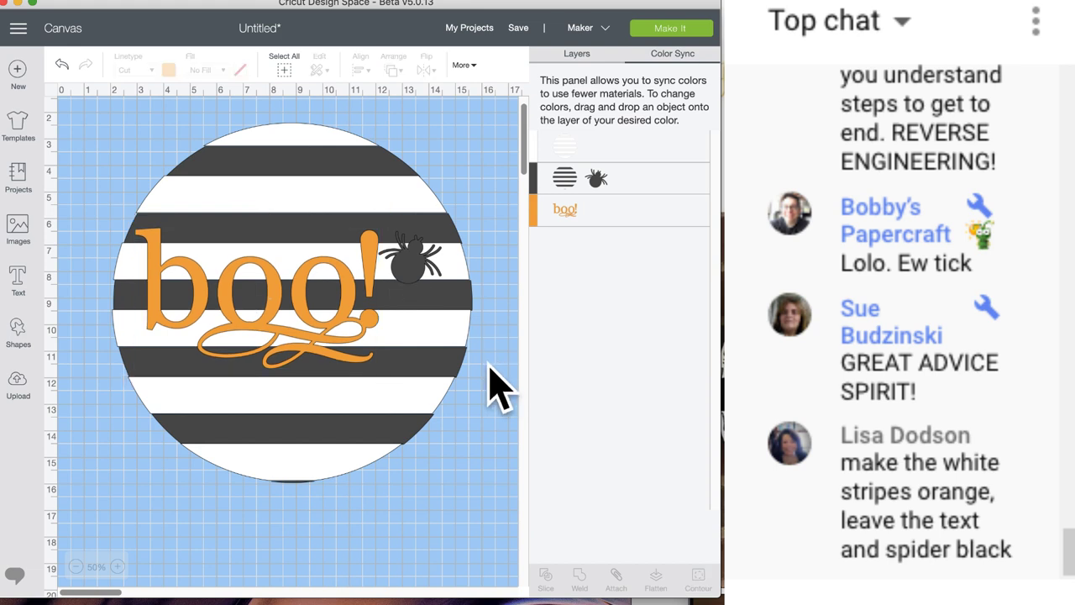
# - Unhide the script Boo artwork, send it to the front, and recolor it orange
pyautogui.click(583, 53)
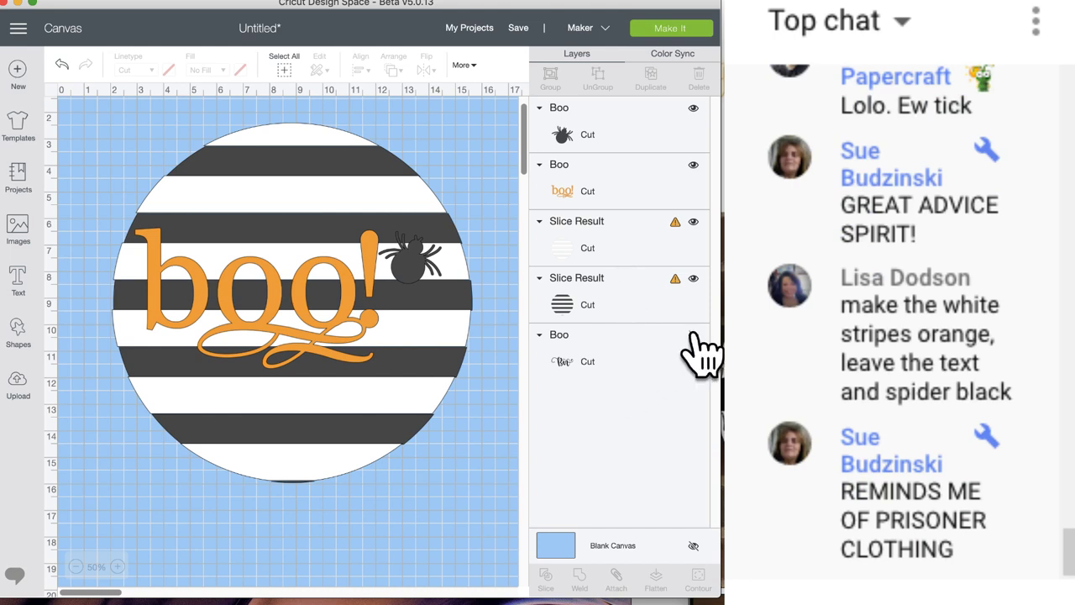
pyautogui.click(699, 351)
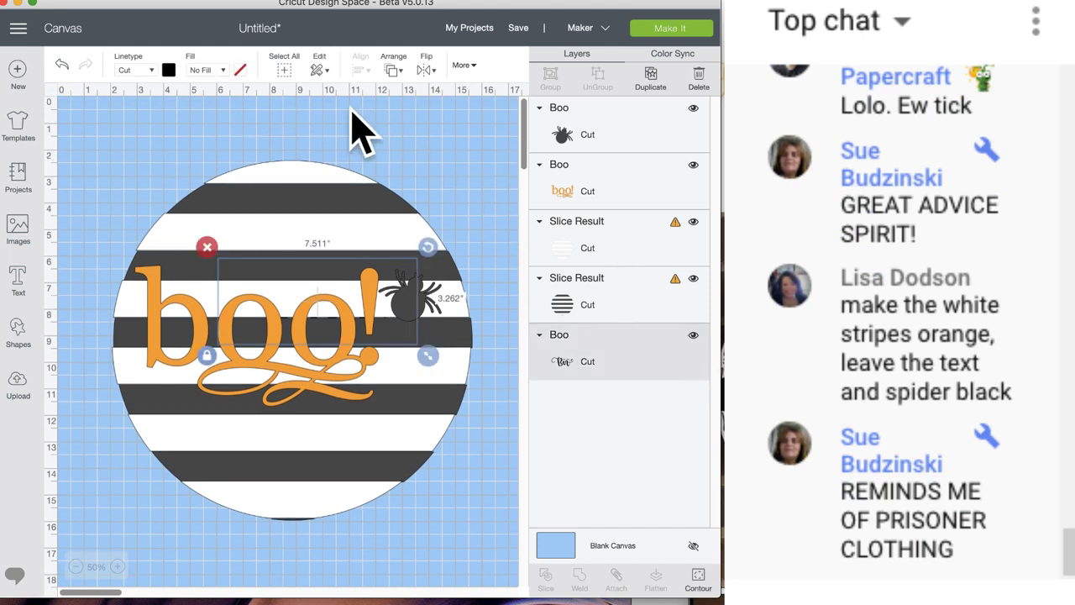
pyautogui.click(390, 72)
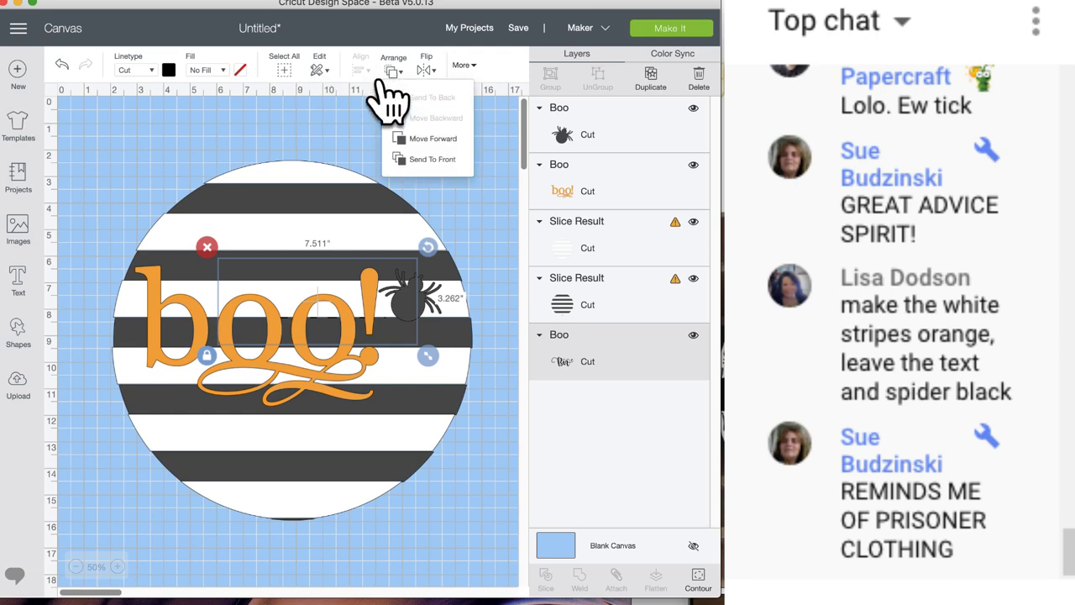
pyautogui.click(403, 159)
pyautogui.click(169, 71)
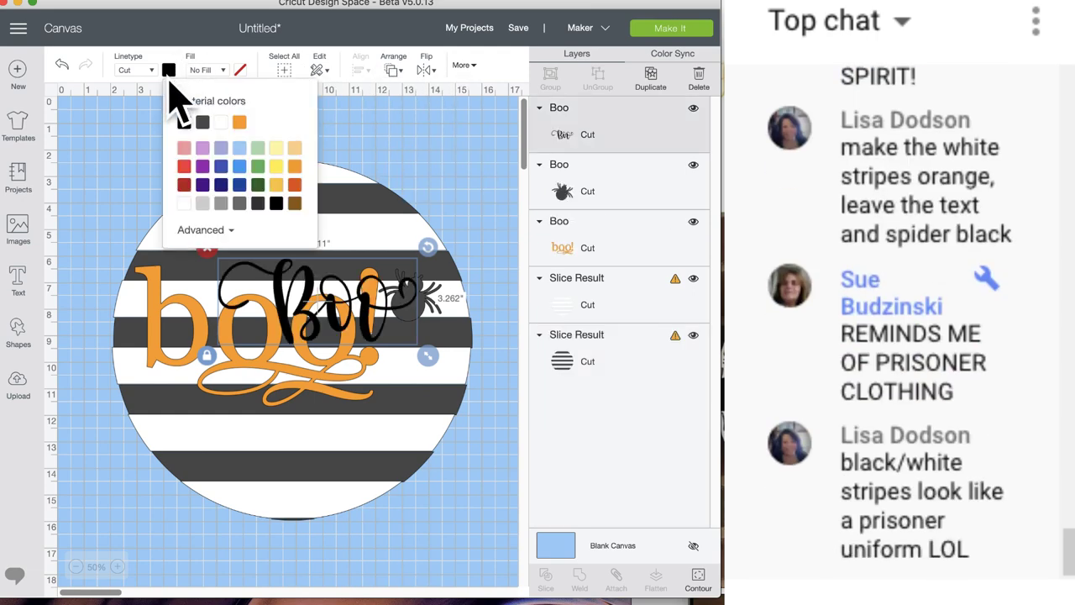
pyautogui.click(295, 170)
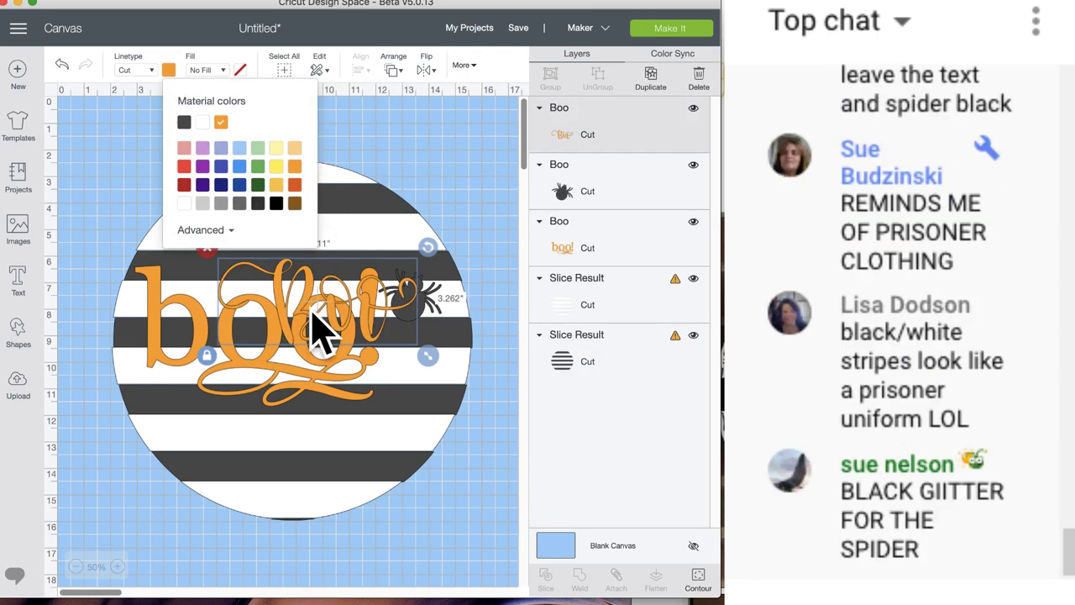
# - Move the serif boo! down out of the way, and place the script Boo across the circle at about 10.46 inches wide
pyautogui.moveTo(156, 344); pyautogui.dragTo(207, 491)
pyautogui.moveTo(290, 324); pyautogui.dragTo(196, 343)
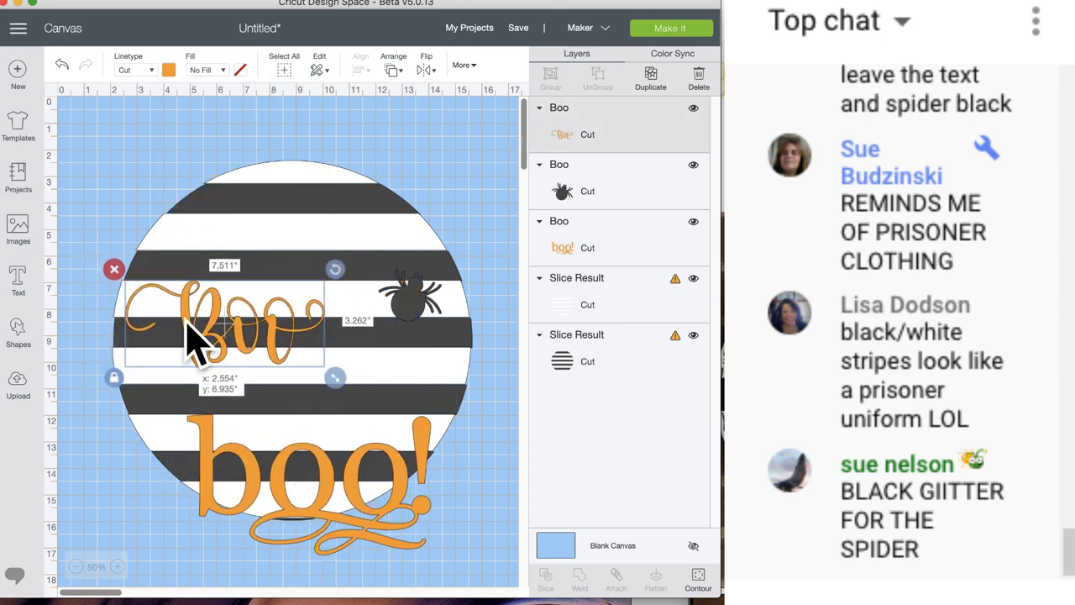
pyautogui.moveTo(334, 388); pyautogui.dragTo(462, 470)
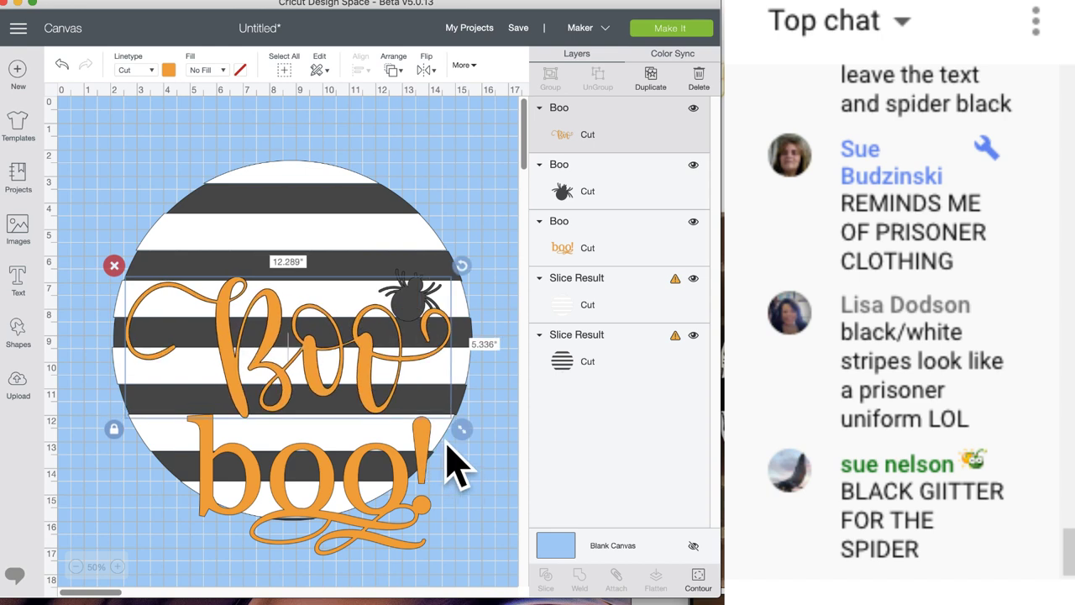
pyautogui.moveTo(372, 389)
pyautogui.mouseDown()
pyautogui.moveTo(329, 390)
pyautogui.moveTo(370, 391)
pyautogui.moveTo(368, 399)
pyautogui.mouseUp()
pyautogui.moveTo(461, 438); pyautogui.dragTo(409, 413)
pyautogui.moveTo(334, 369); pyautogui.dragTo(338, 378)
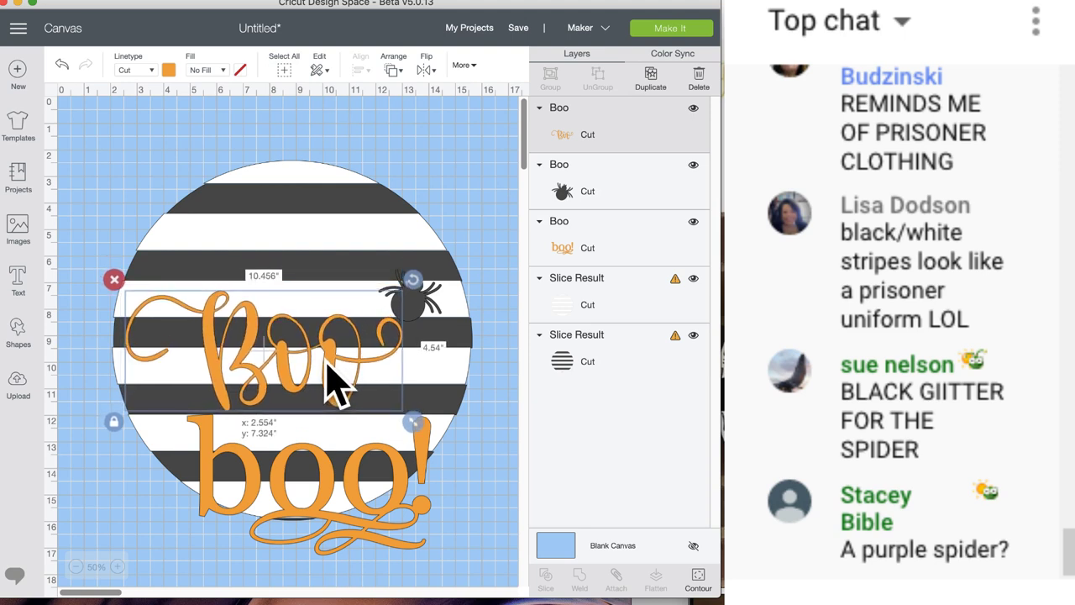
# - Turn the spider sideways at the circle's upper right, and center the script Boo across the middle
pyautogui.click(417, 318)
pyautogui.moveTo(454, 260); pyautogui.dragTo(398, 227)
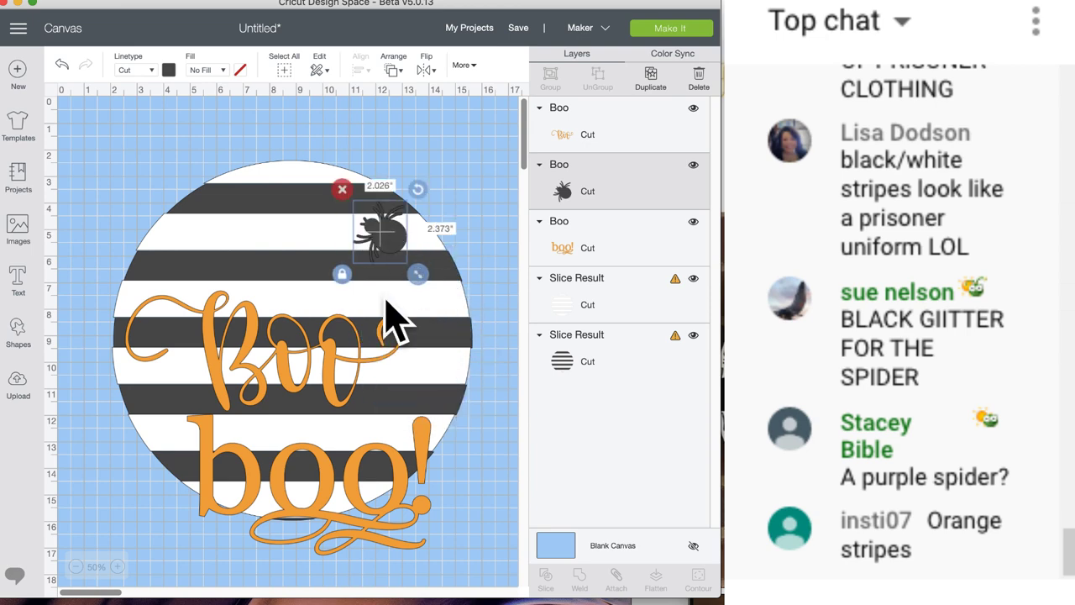
pyautogui.moveTo(308, 367); pyautogui.dragTo(289, 355)
# - Move the serif boo! below the circle and hide it
pyautogui.moveTo(286, 494); pyautogui.dragTo(378, 571)
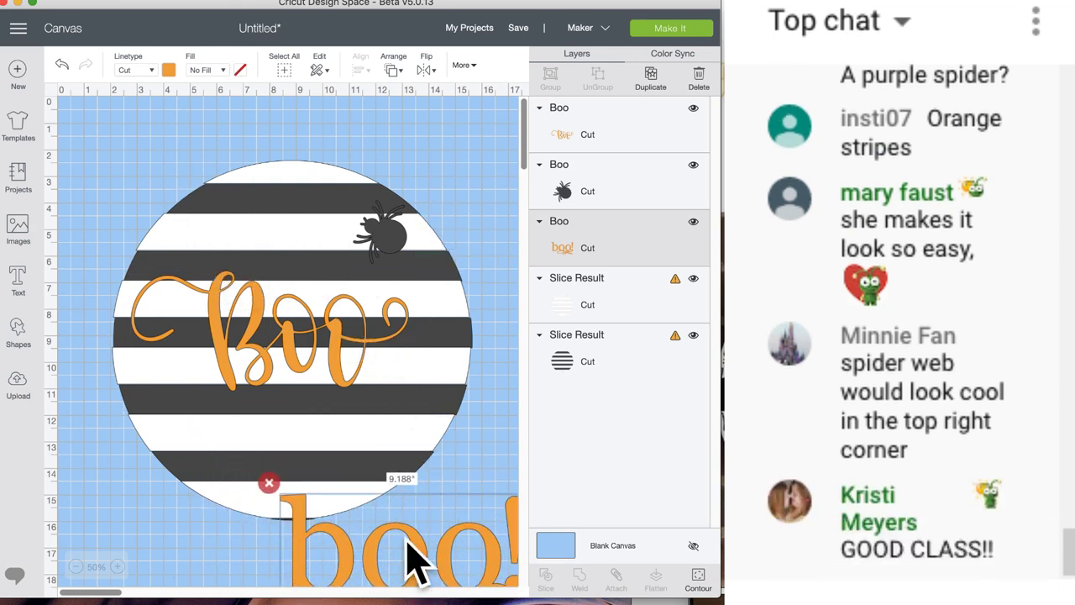
pyautogui.moveTo(410, 529); pyautogui.dragTo(384, 540)
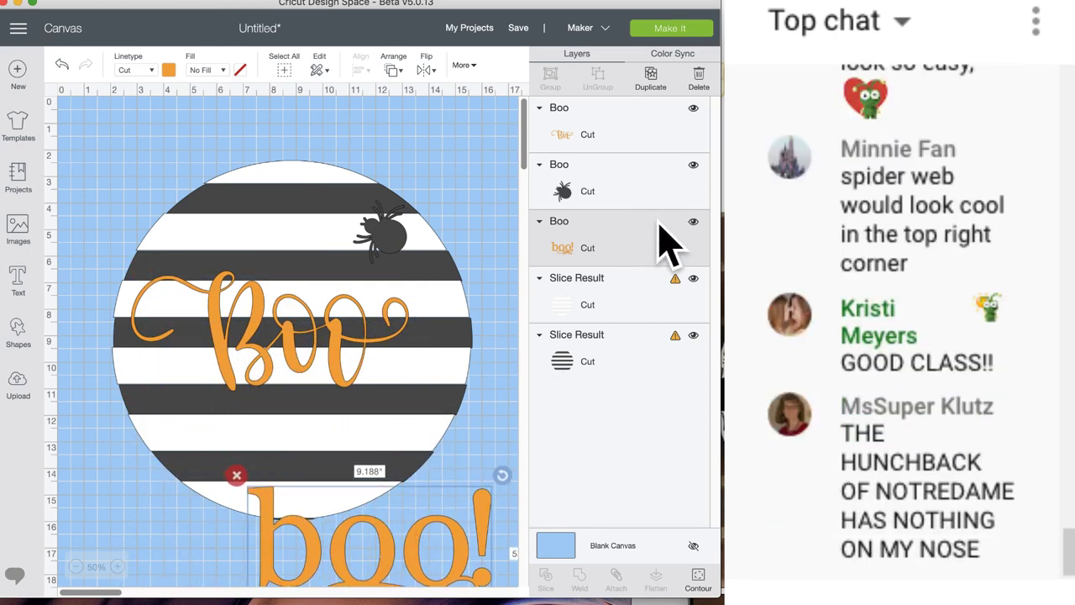
pyautogui.click(693, 222)
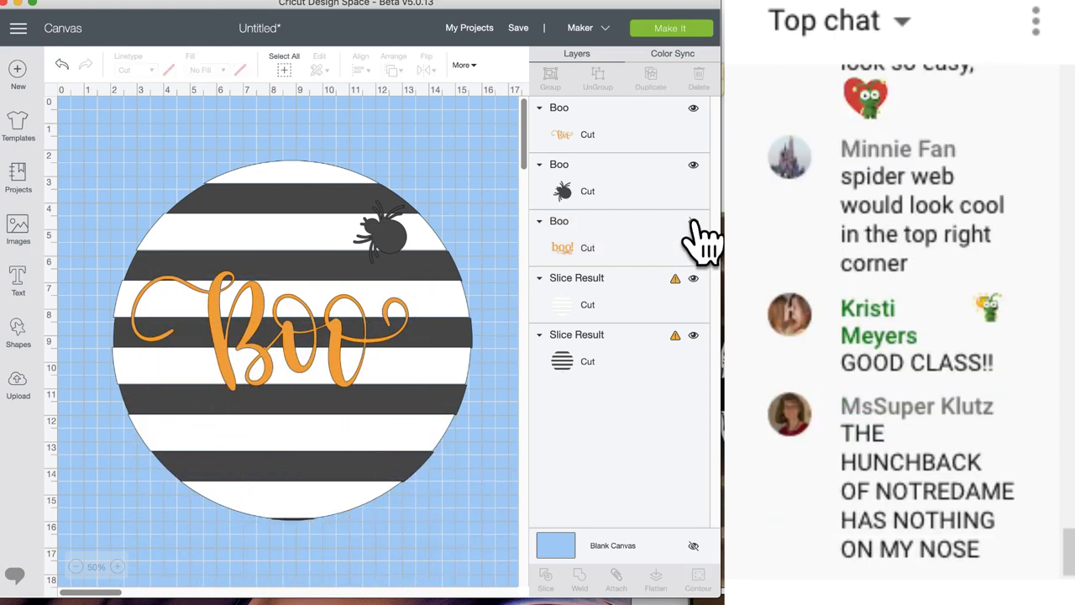
# - Enlarge the script Boo to about 10.93 inches wide and shift it slightly left on the circle
pyautogui.click(335, 342)
pyautogui.moveTo(420, 403)
pyautogui.mouseDown()
pyautogui.moveTo(441, 422)
pyautogui.moveTo(432, 409)
pyautogui.mouseUp()
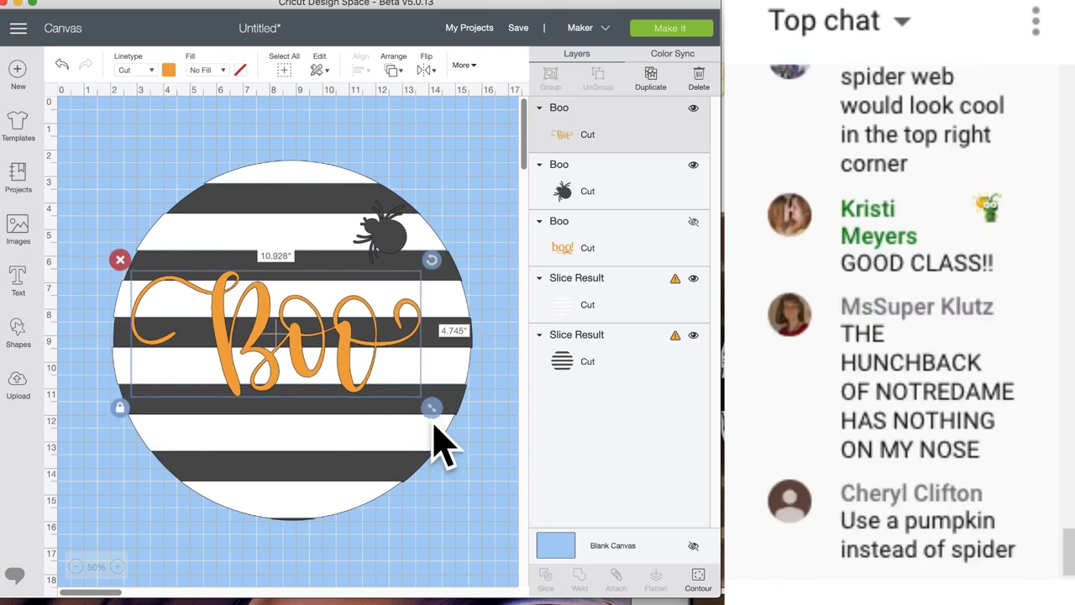
pyautogui.moveTo(347, 344); pyautogui.dragTo(342, 344)
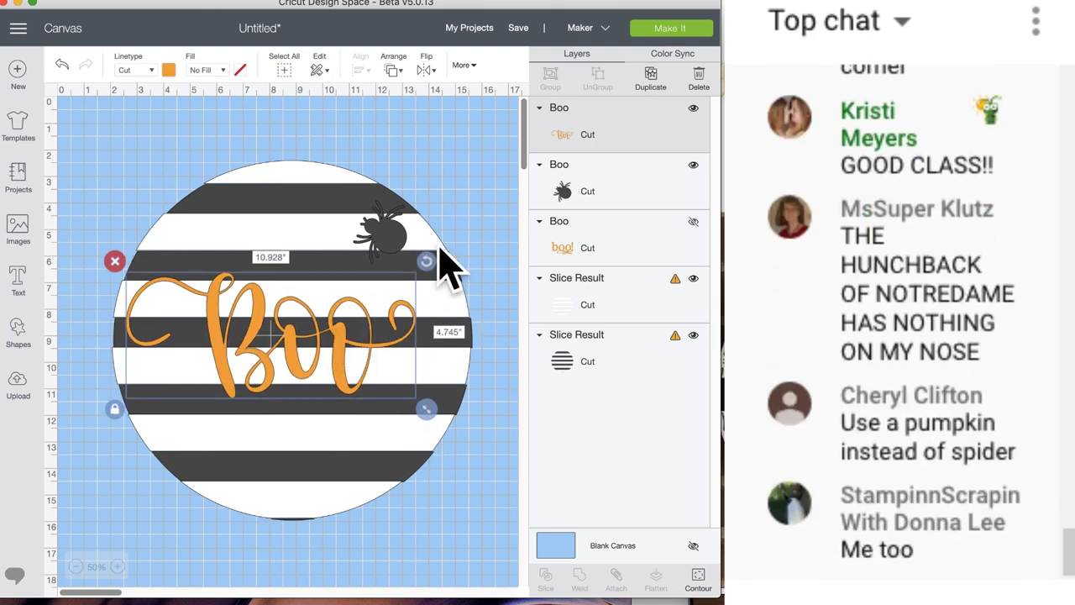
pyautogui.scroll(-2, 302, 156)
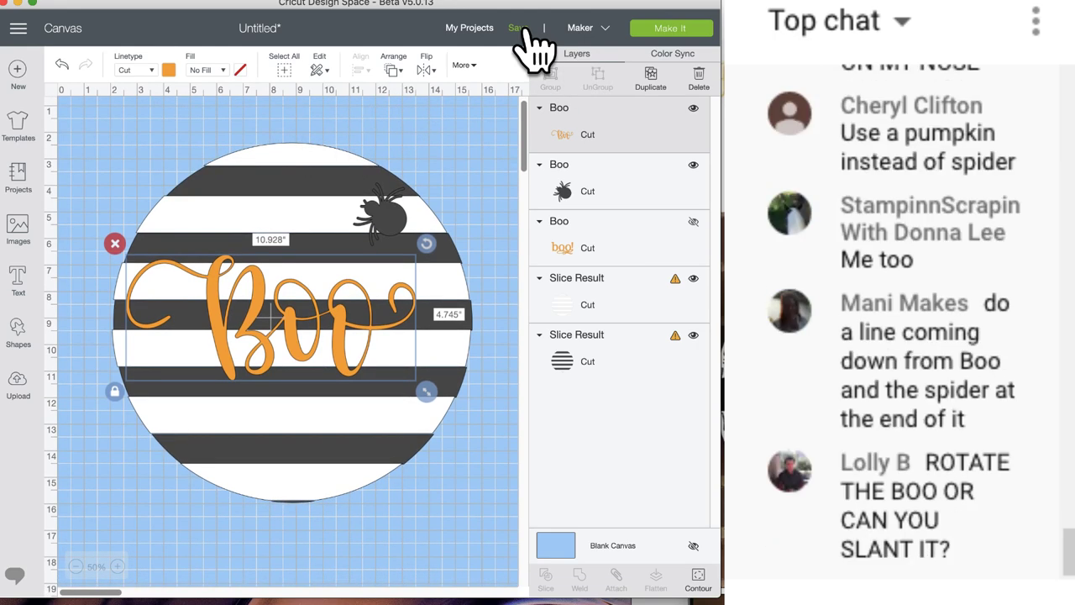
# - Recolor the spider at the circle's upper right purple and move it slightly lower
pyautogui.click(383, 216)
pyautogui.click(169, 70)
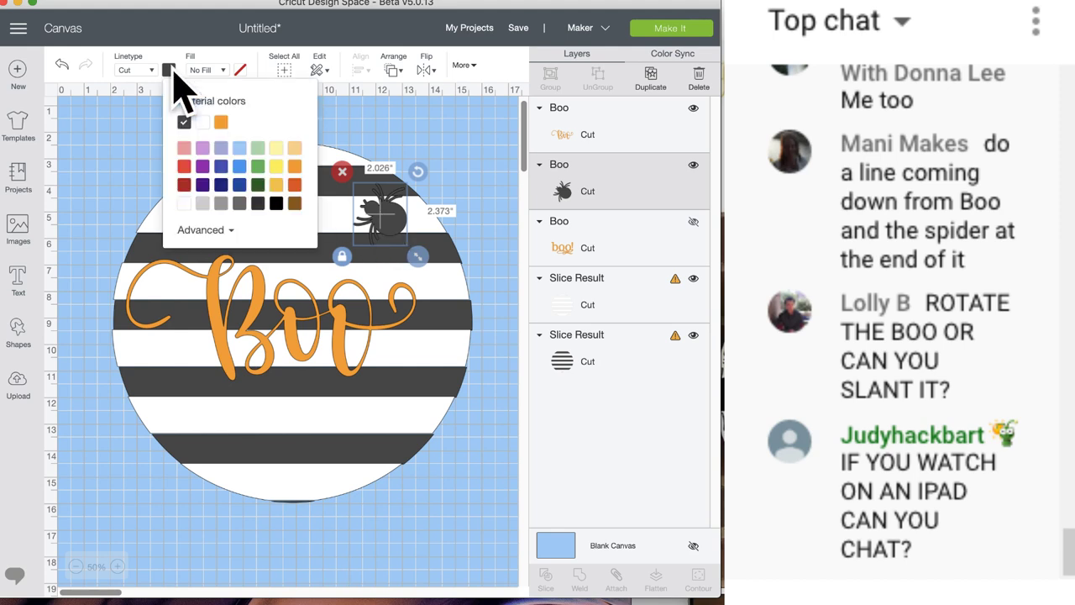
pyautogui.click(202, 166)
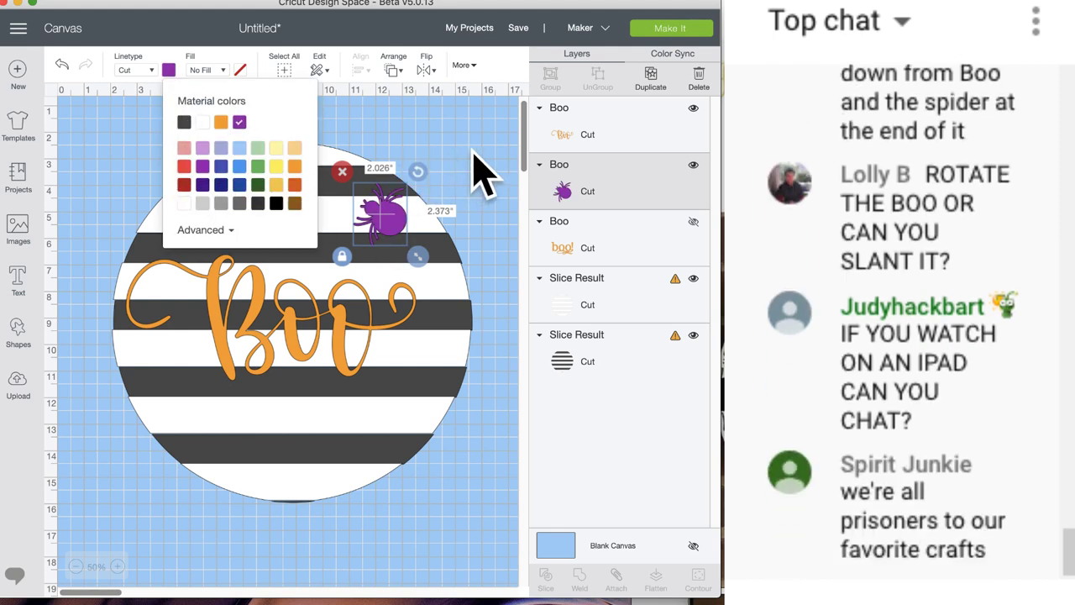
pyautogui.click(479, 173)
pyautogui.moveTo(400, 224); pyautogui.dragTo(391, 235)
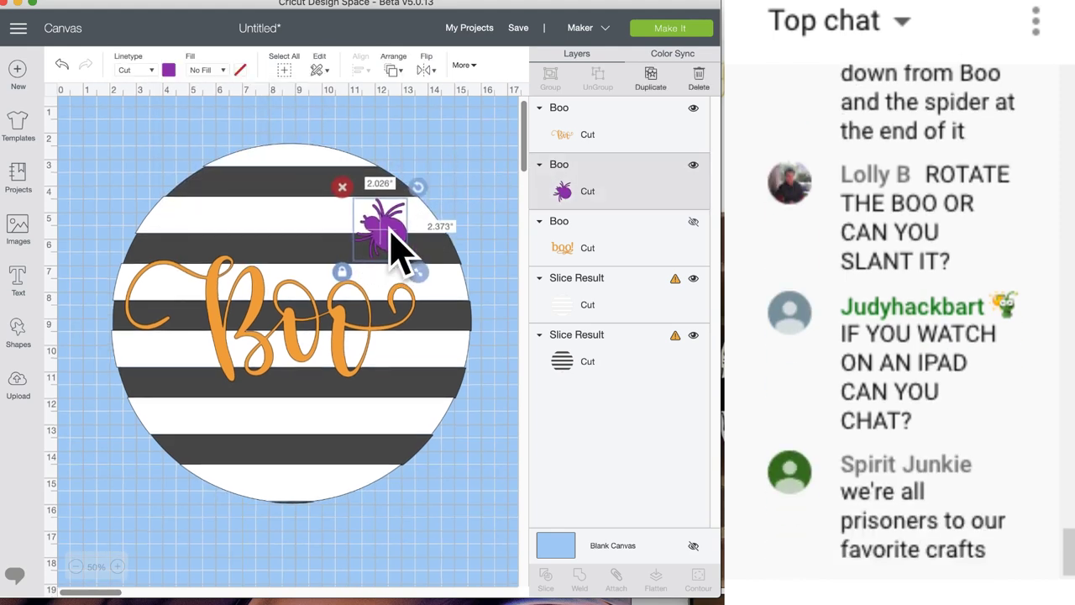
# - Duplicate the purple spider, turn the copy to face the opposite way, and place it at the circle's lower left
pyautogui.click(651, 80)
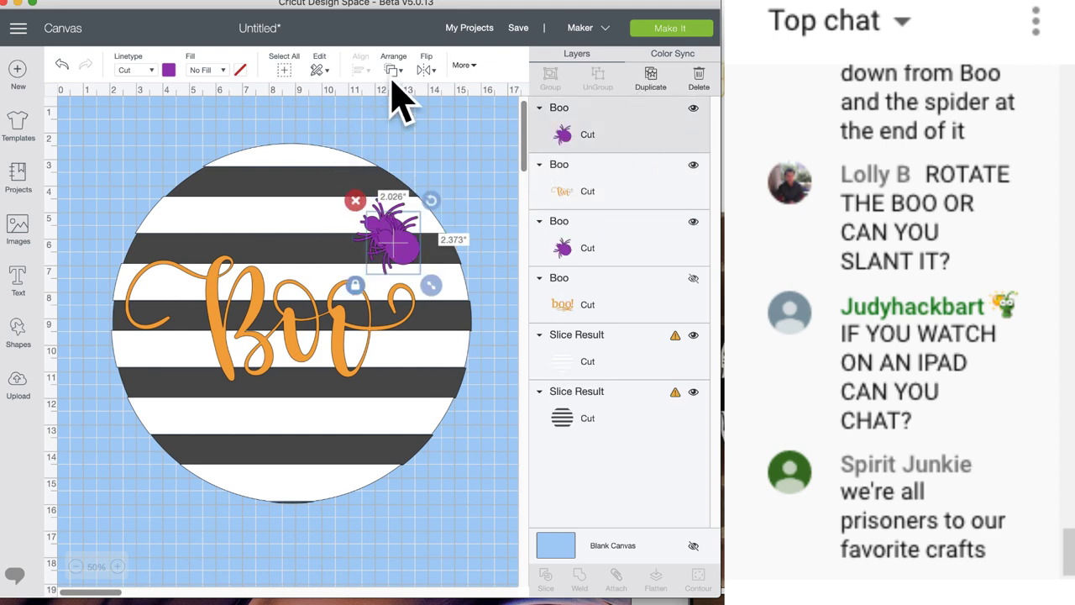
pyautogui.click(430, 84)
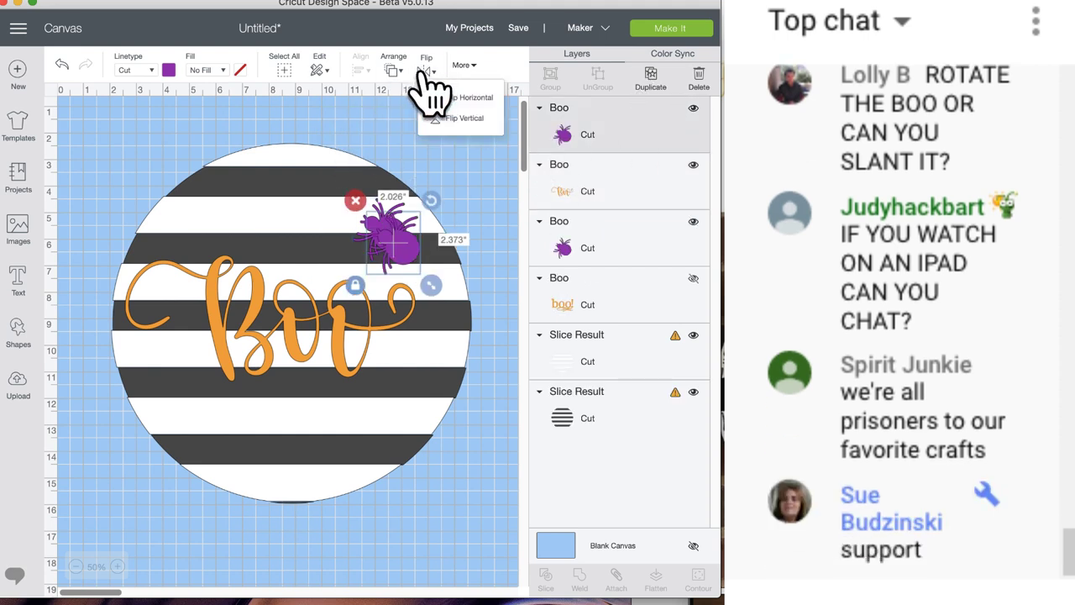
pyautogui.click(467, 215)
pyautogui.click(403, 243)
pyautogui.moveTo(435, 202); pyautogui.dragTo(233, 423)
pyautogui.click(500, 425)
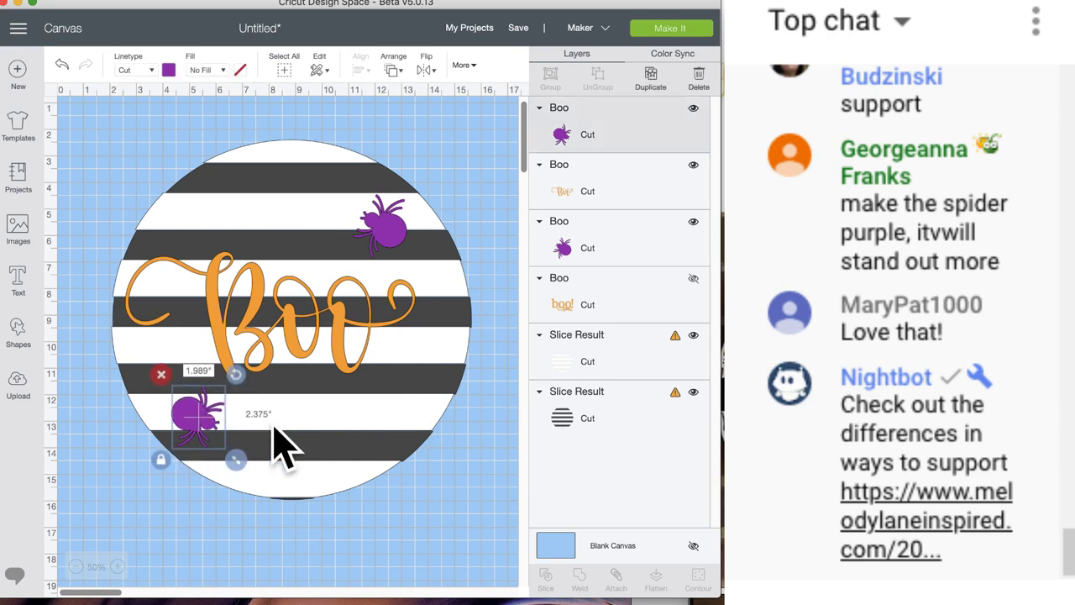
pyautogui.click(513, 516)
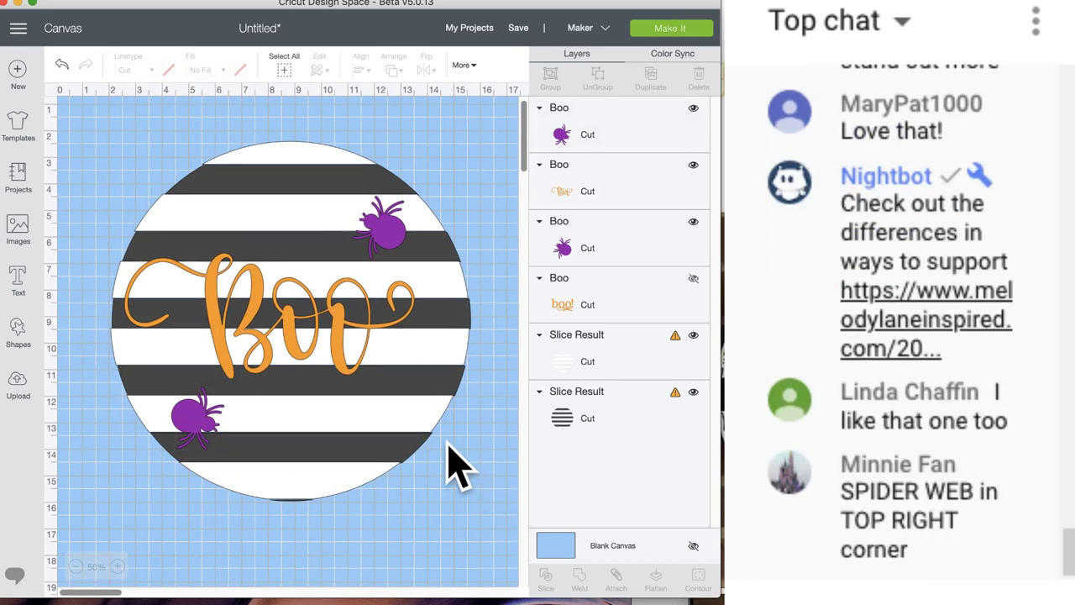
pyautogui.hscroll(1, 446, 450)
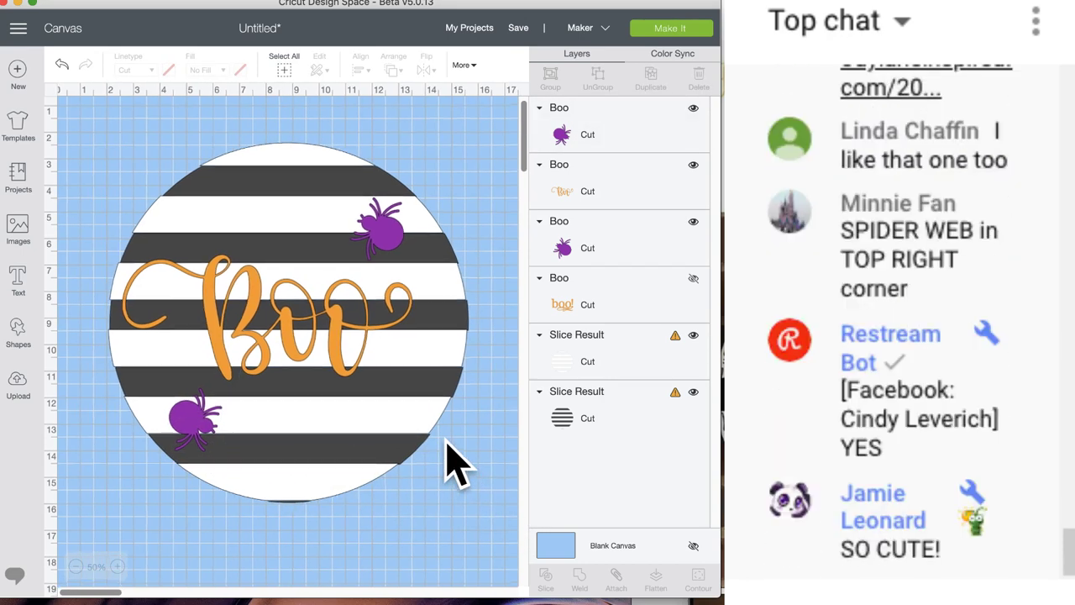
# - Try tilting the script Boo slightly clockwise across the circle
pyautogui.click(348, 344)
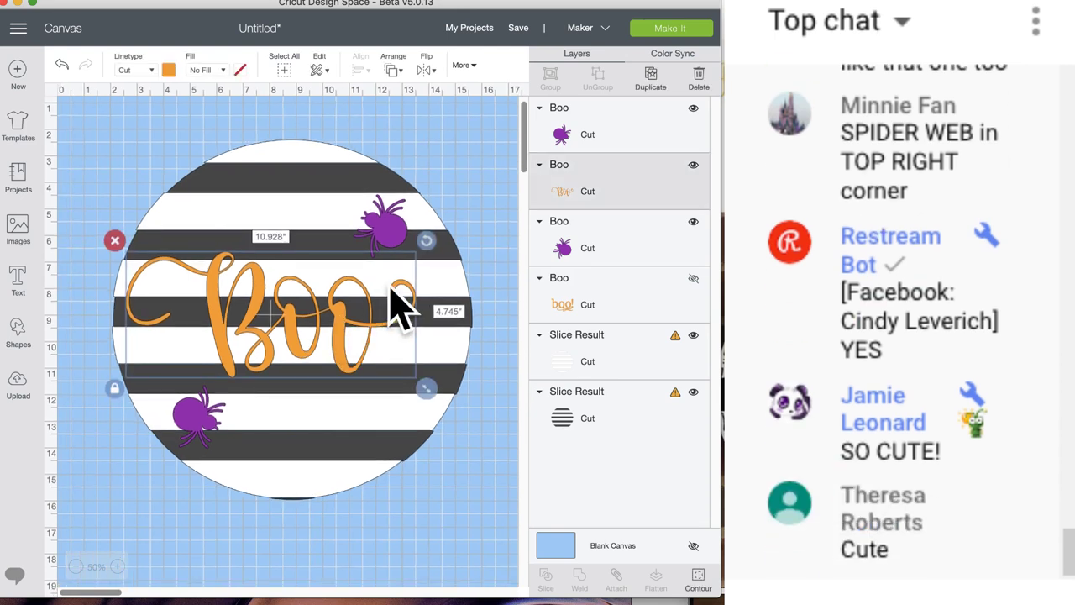
pyautogui.moveTo(429, 242); pyautogui.dragTo(434, 252)
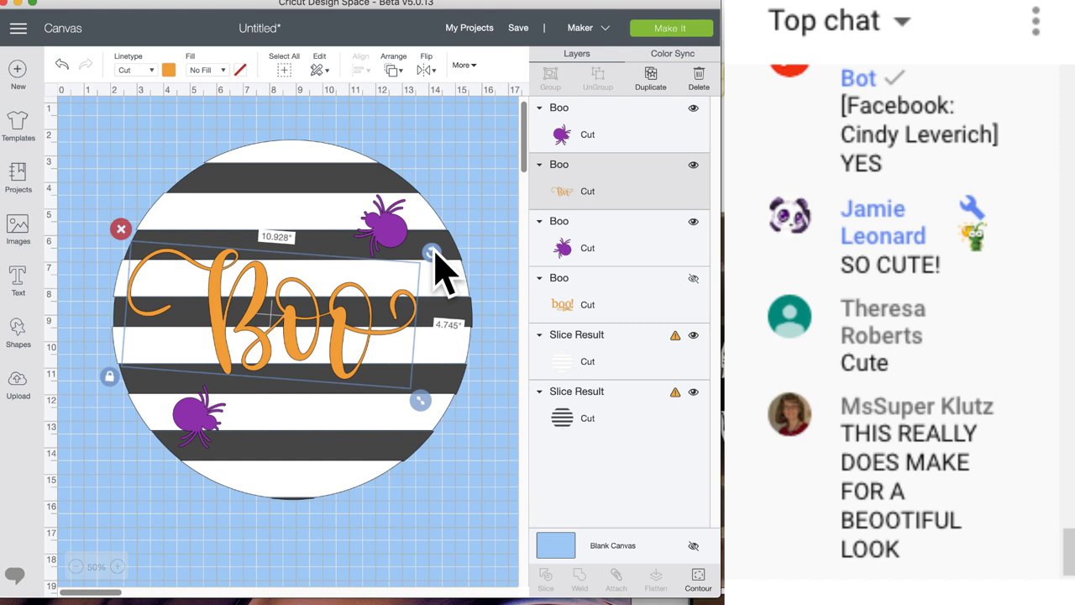
pyautogui.moveTo(434, 252)
pyautogui.mouseDown()
pyautogui.moveTo(410, 209)
pyautogui.moveTo(428, 307)
pyautogui.moveTo(424, 235)
pyautogui.moveTo(428, 247)
pyautogui.mouseUp()
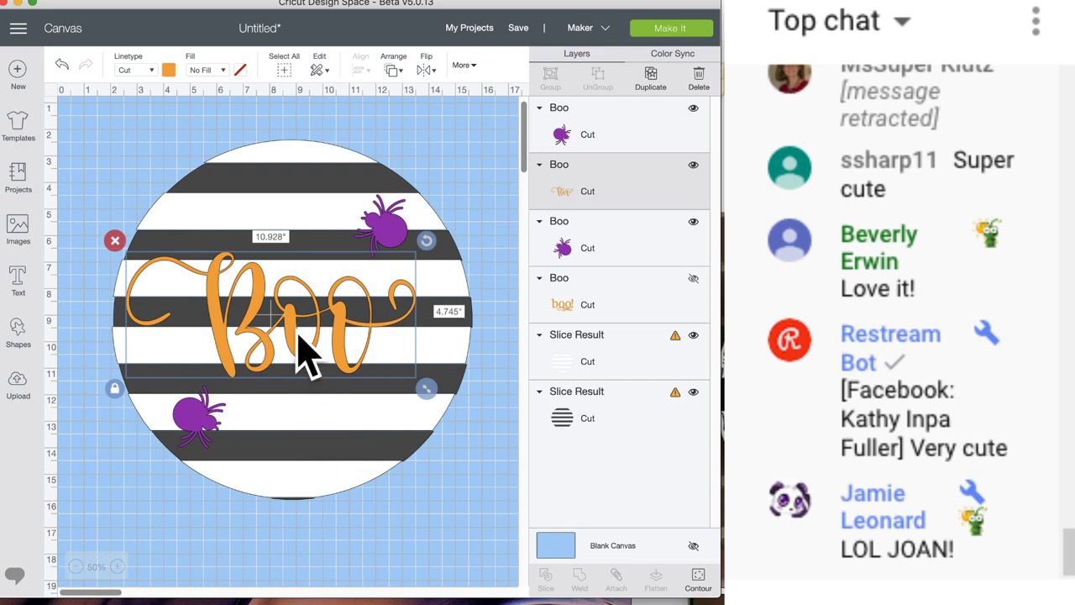
# - Search the image library for "web" and select the black corner spider web
pyautogui.click(21, 229)
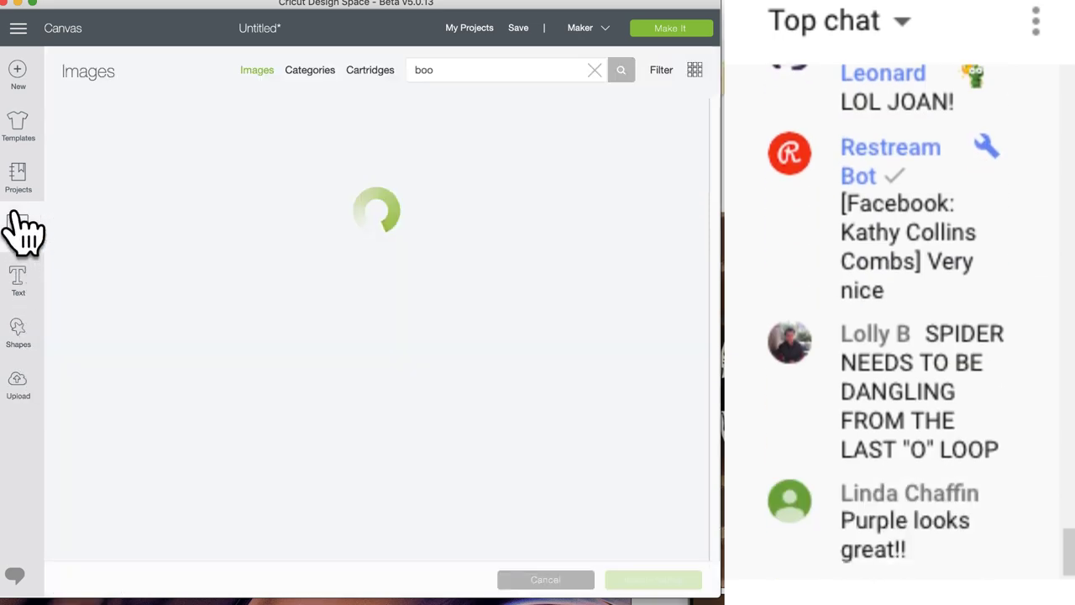
pyautogui.doubleClick(435, 70)
pyautogui.write('web')
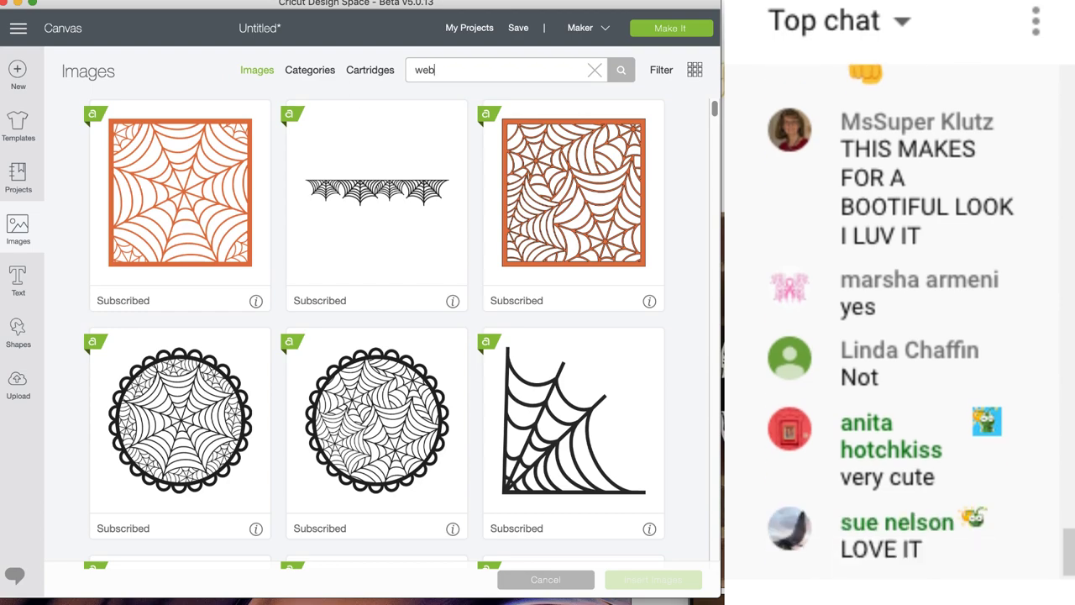
pyautogui.scroll(-8, 483, 340)
pyautogui.scroll(-1, 483, 340)
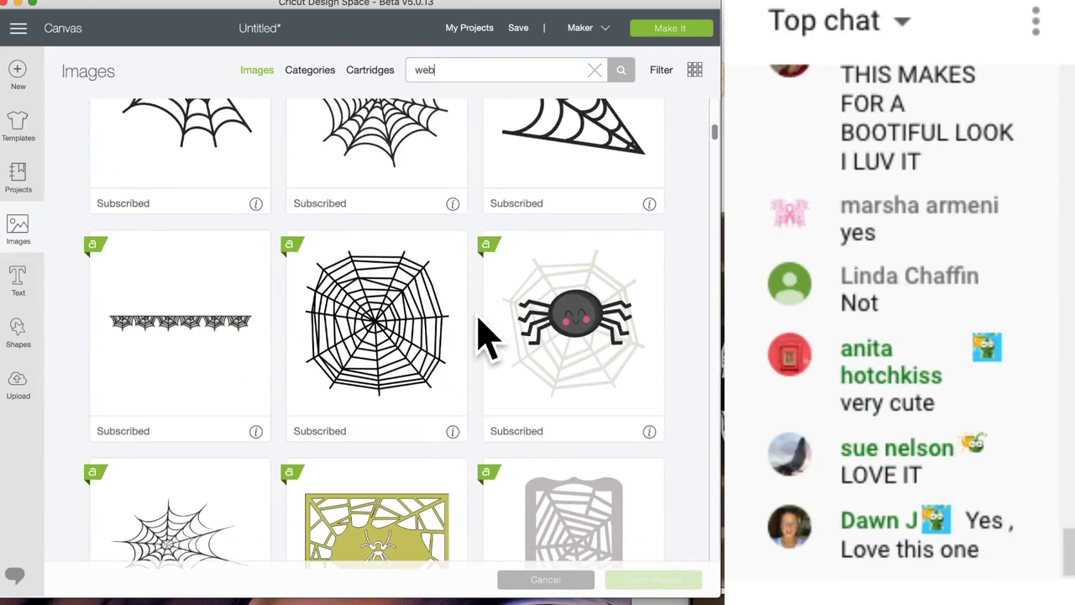
pyautogui.scroll(-2, 483, 340)
pyautogui.scroll(5, 483, 341)
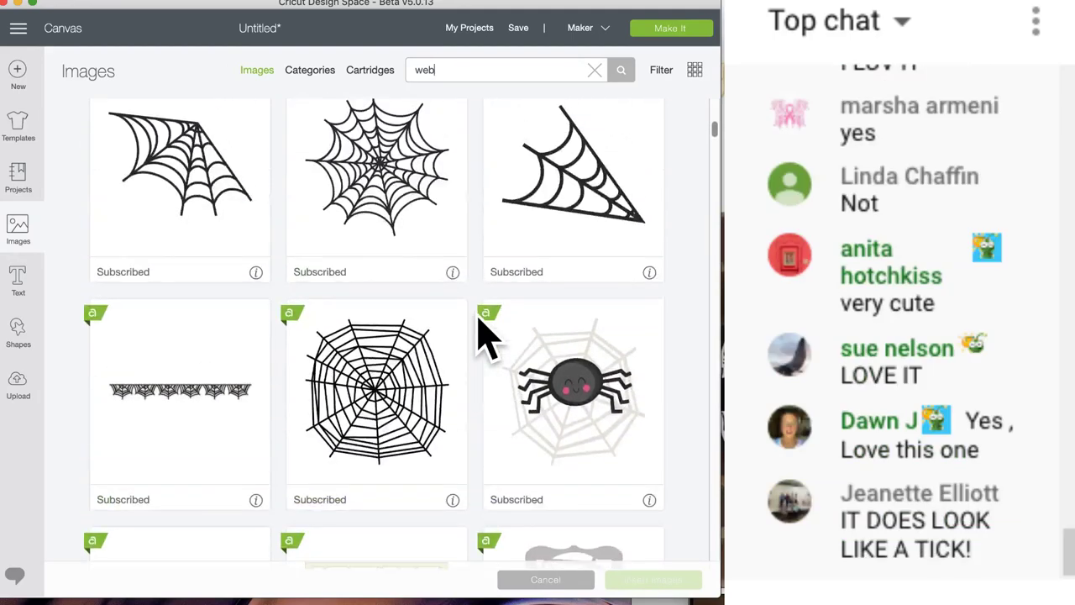
pyautogui.click(217, 307)
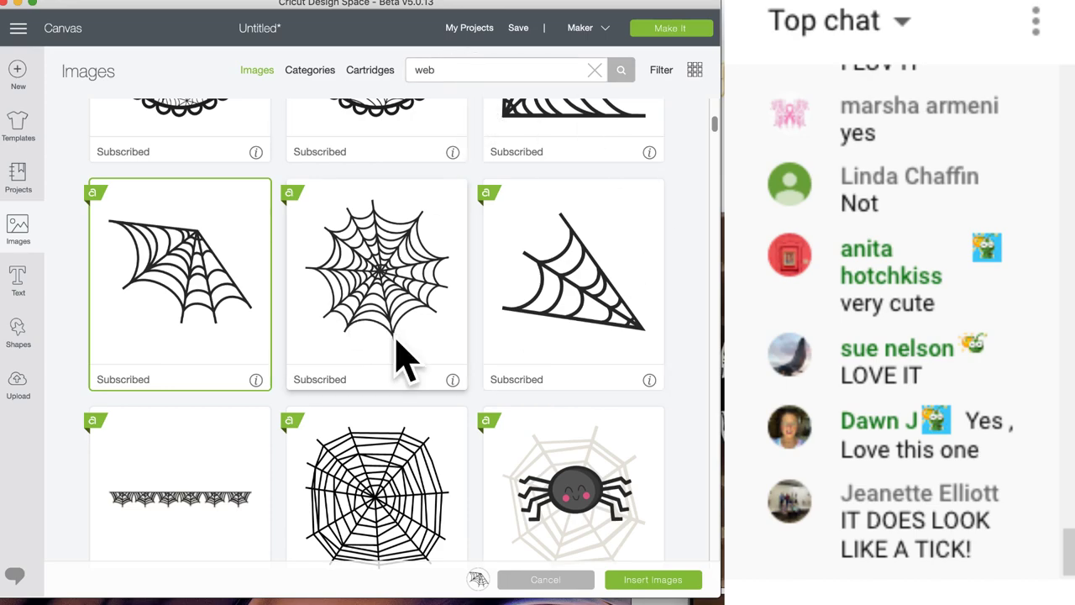
# - Add the spider hanging on a thread and the web swirl to the selection, and insert all three images
pyautogui.scroll(-10, 403, 360)
pyautogui.scroll(-5, 403, 359)
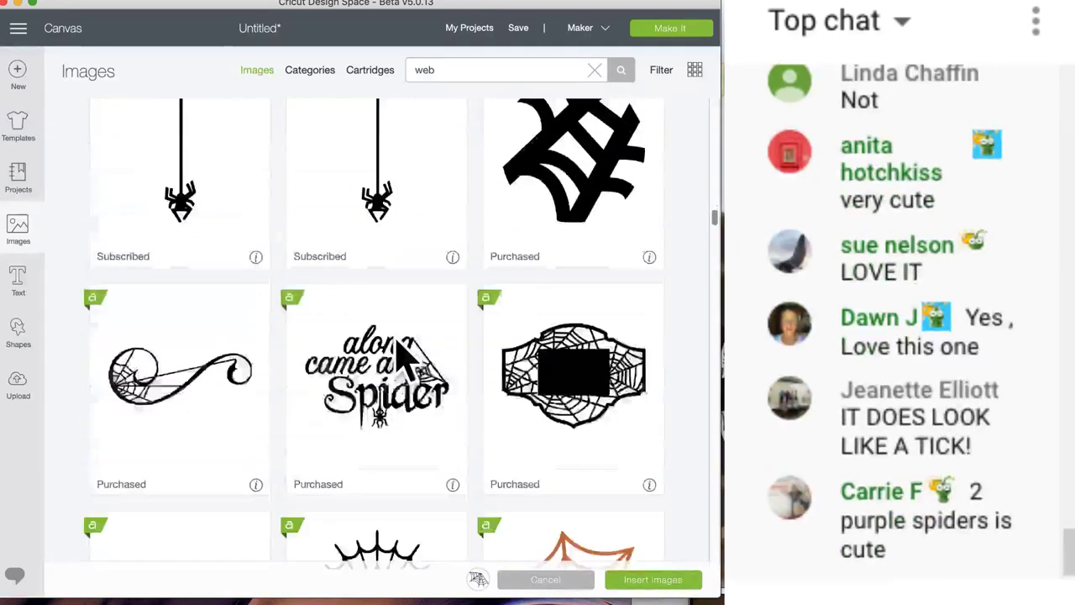
pyautogui.scroll(2, 399, 345)
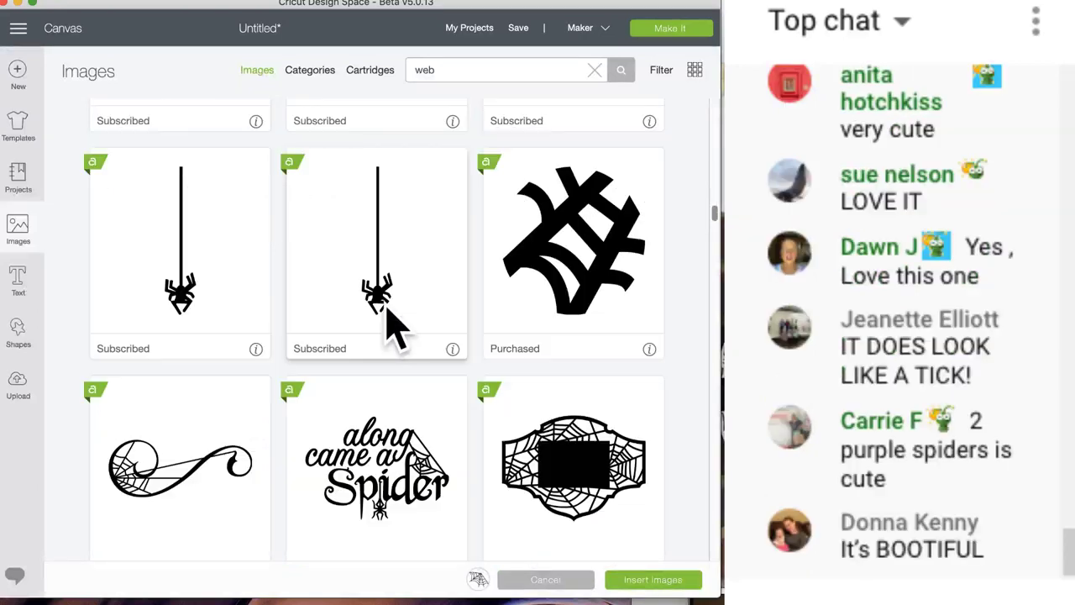
pyautogui.click(389, 318)
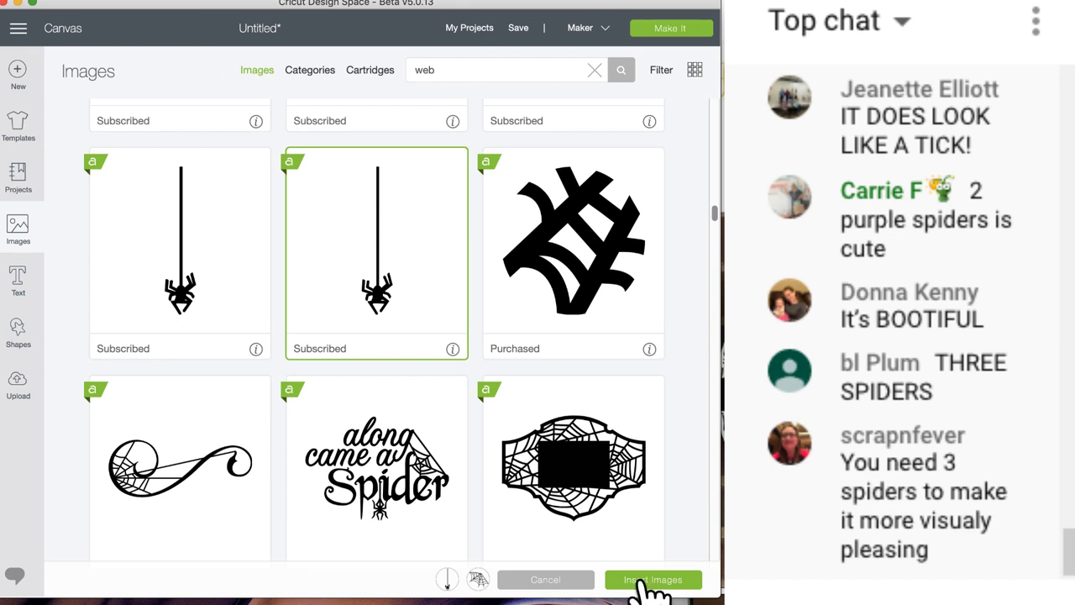
pyautogui.click(139, 467)
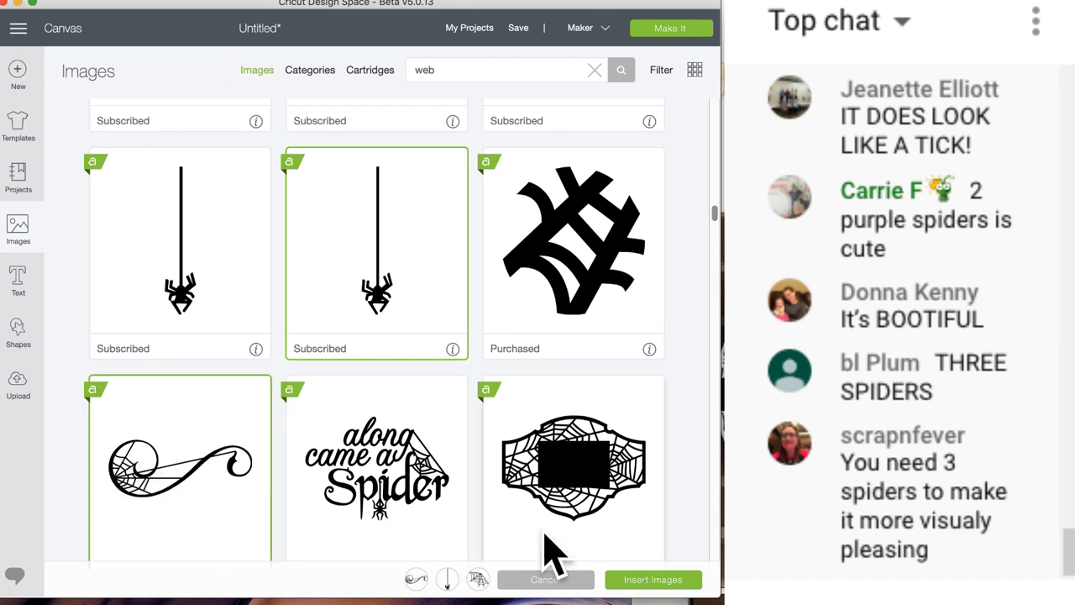
pyautogui.click(651, 582)
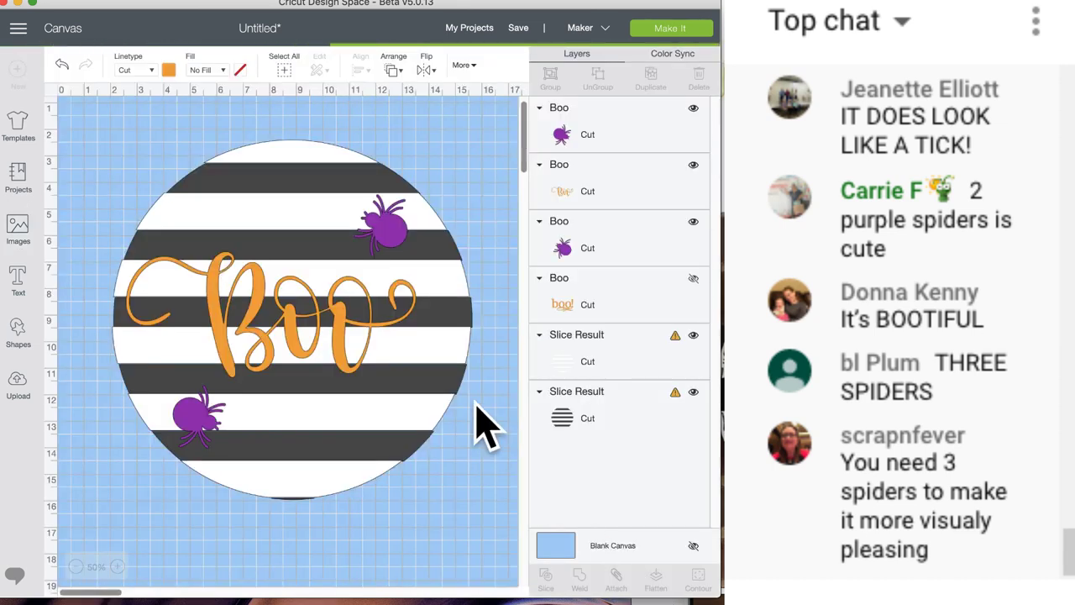
# - Move the corner web beyond the circle's upper right, and place the web swirl below Boo at about 7.58 inches wide
pyautogui.scroll(-1, 468, 330)
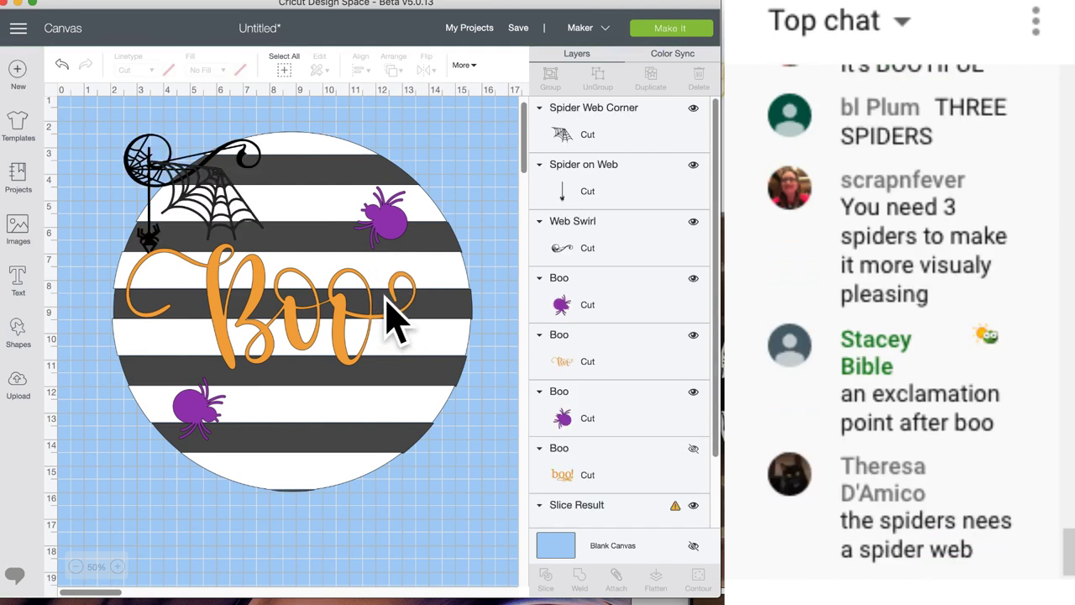
pyautogui.moveTo(243, 220); pyautogui.dragTo(488, 194)
pyautogui.moveTo(156, 180); pyautogui.dragTo(260, 444)
pyautogui.moveTo(388, 462); pyautogui.dragTo(450, 476)
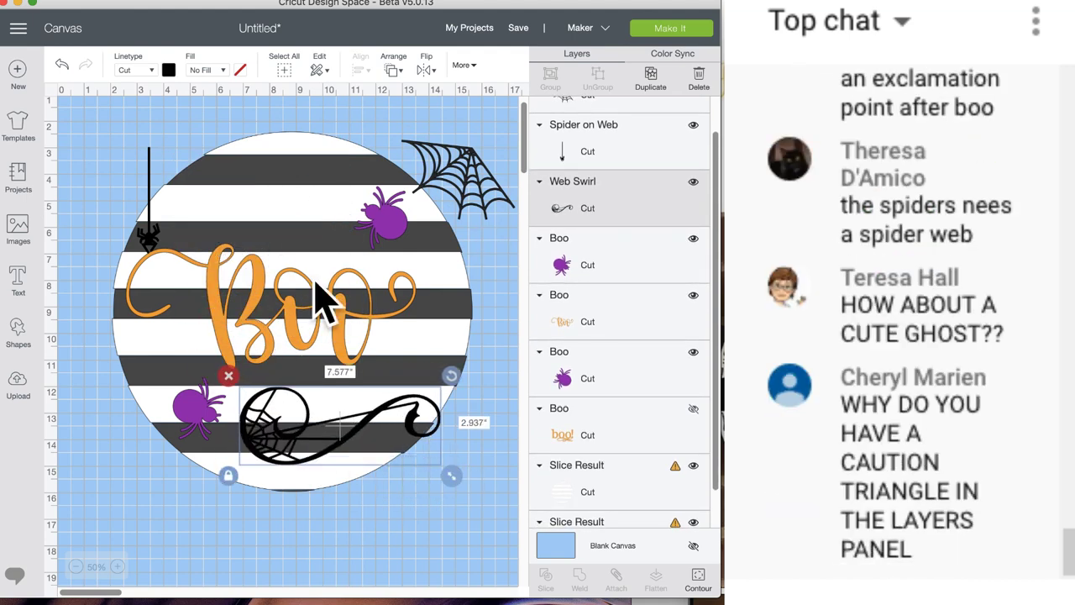
# - Recolor the web swirl orange and nudge it up, and move the lower-left purple spider off the circle
pyautogui.click(167, 71)
pyautogui.click(218, 122)
pyautogui.moveTo(288, 451)
pyautogui.mouseDown()
pyautogui.moveTo(280, 428)
pyautogui.moveTo(267, 445)
pyautogui.moveTo(234, 437)
pyautogui.moveTo(290, 432)
pyautogui.mouseUp()
pyautogui.moveTo(192, 415); pyautogui.dragTo(103, 483)
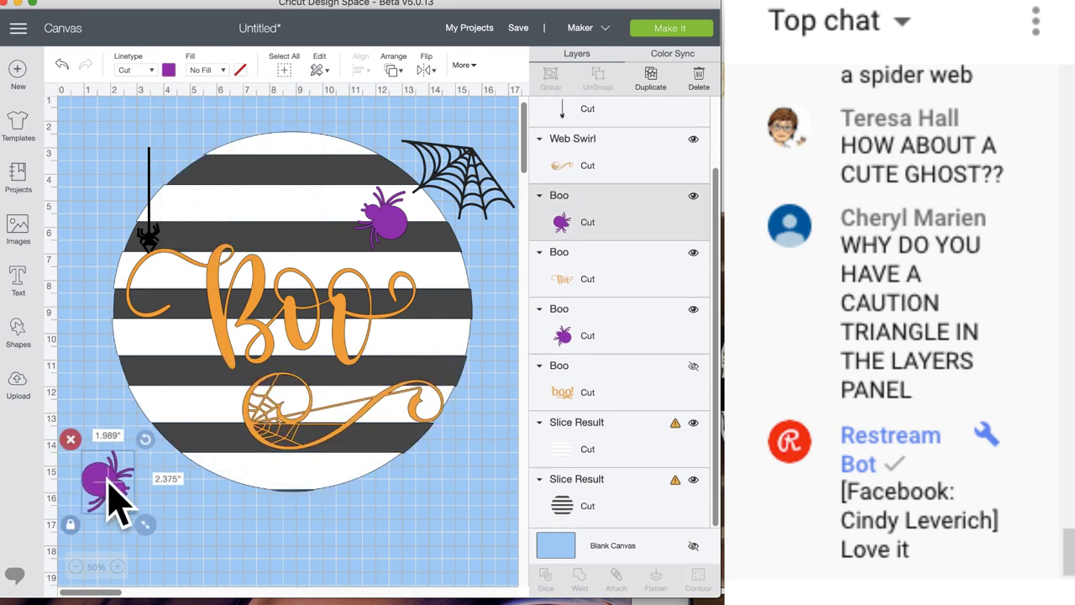
# - Mirror the web swirl horizontally and position it farther left beneath the script Boo
pyautogui.moveTo(277, 432); pyautogui.dragTo(204, 442)
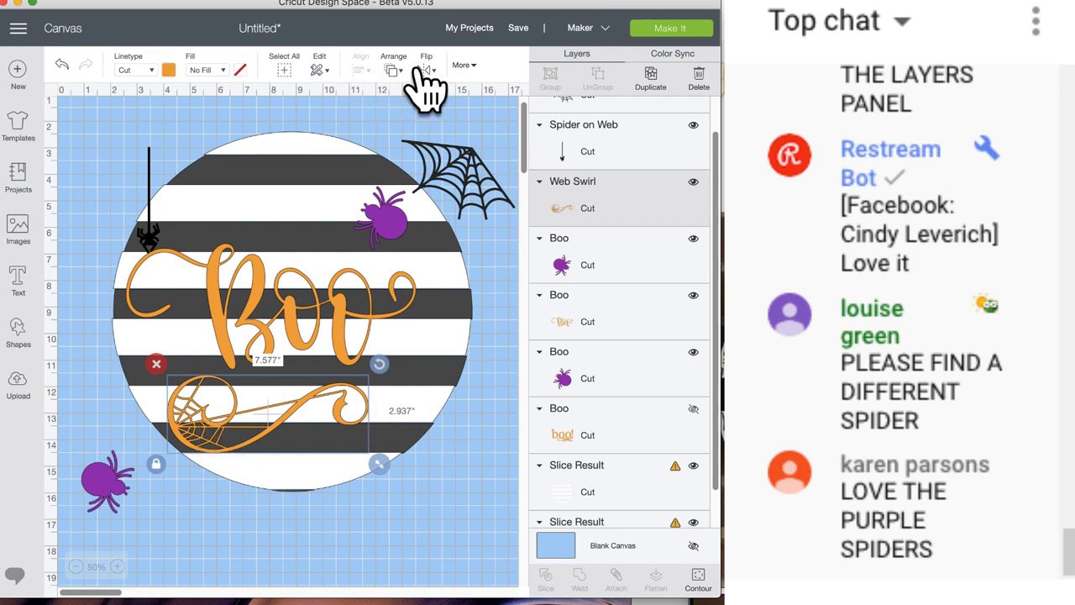
pyautogui.press('super+z')
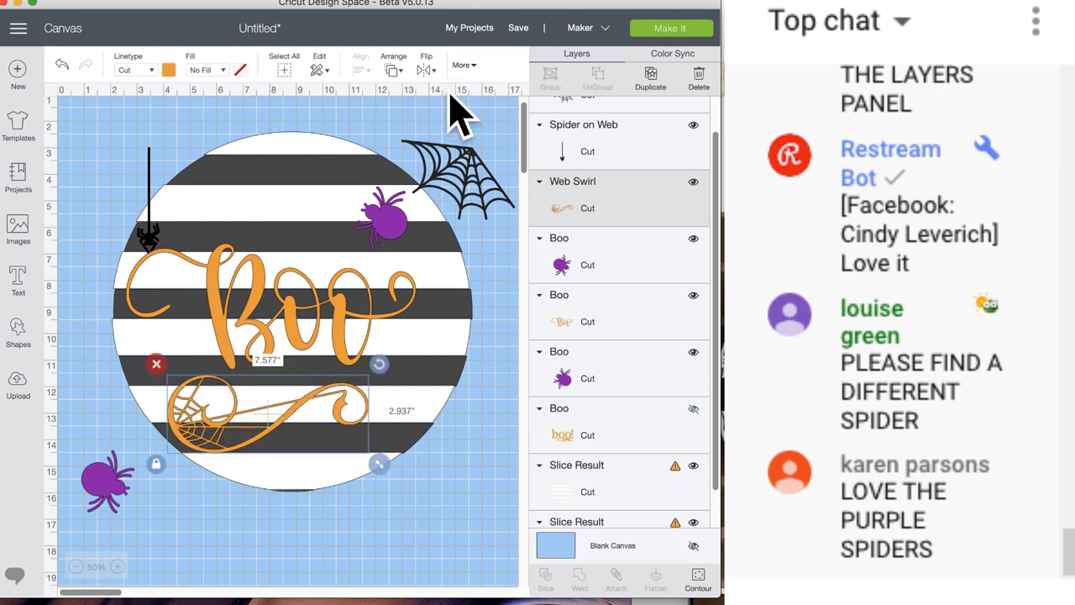
pyautogui.moveTo(345, 437)
pyautogui.mouseDown()
pyautogui.moveTo(373, 435)
pyautogui.moveTo(324, 432)
pyautogui.mouseUp()
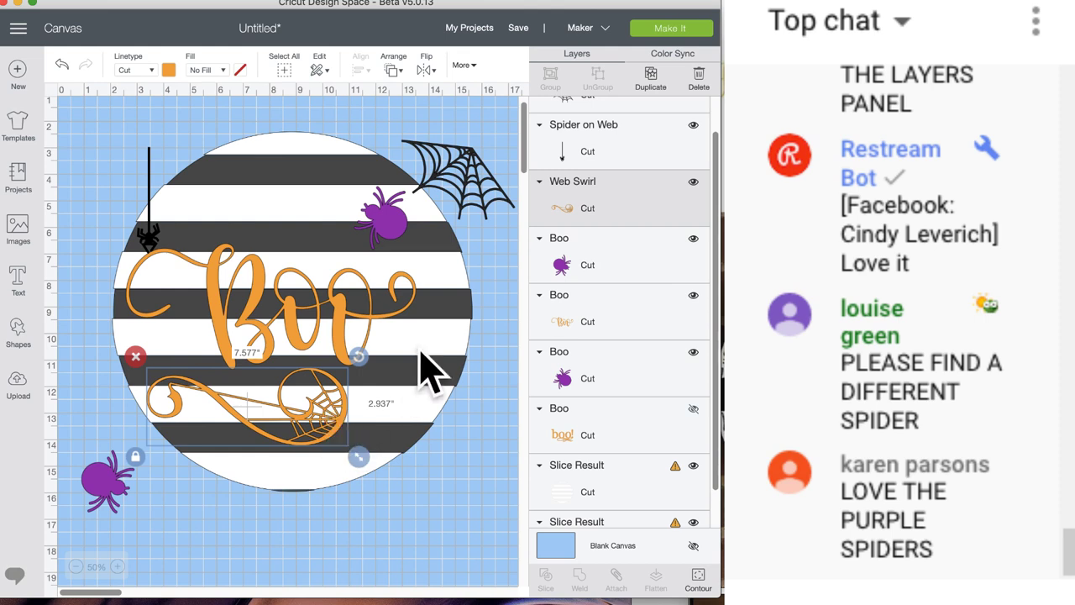
# - Move the upper purple spider off the circle's lower right, and place the corner web on the circle's upper-right edge
pyautogui.moveTo(399, 239); pyautogui.dragTo(487, 487)
pyautogui.moveTo(448, 162); pyautogui.dragTo(355, 153)
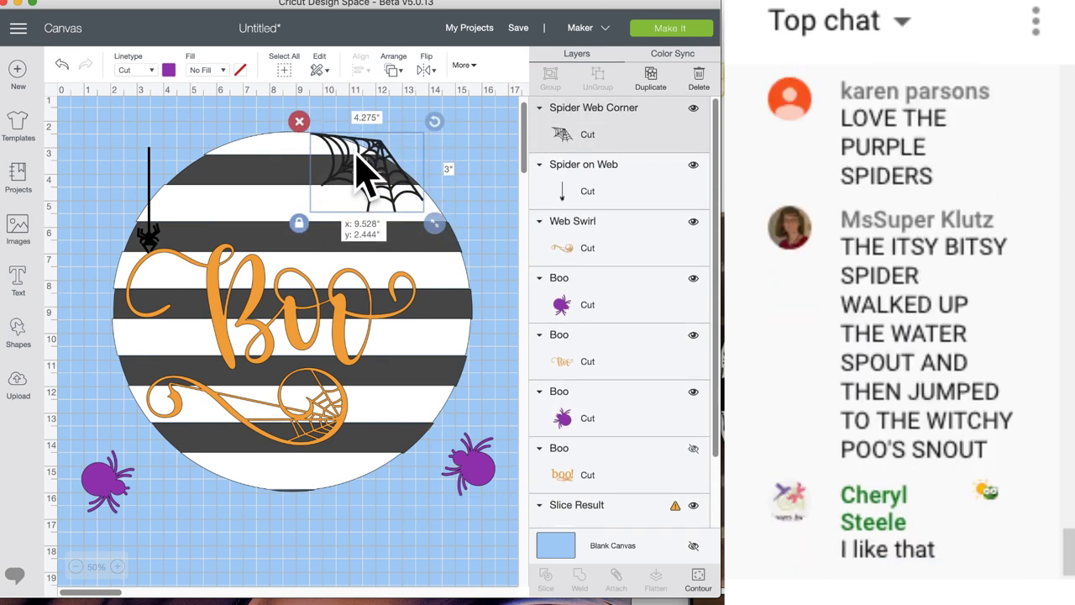
pyautogui.moveTo(356, 153); pyautogui.dragTo(356, 154)
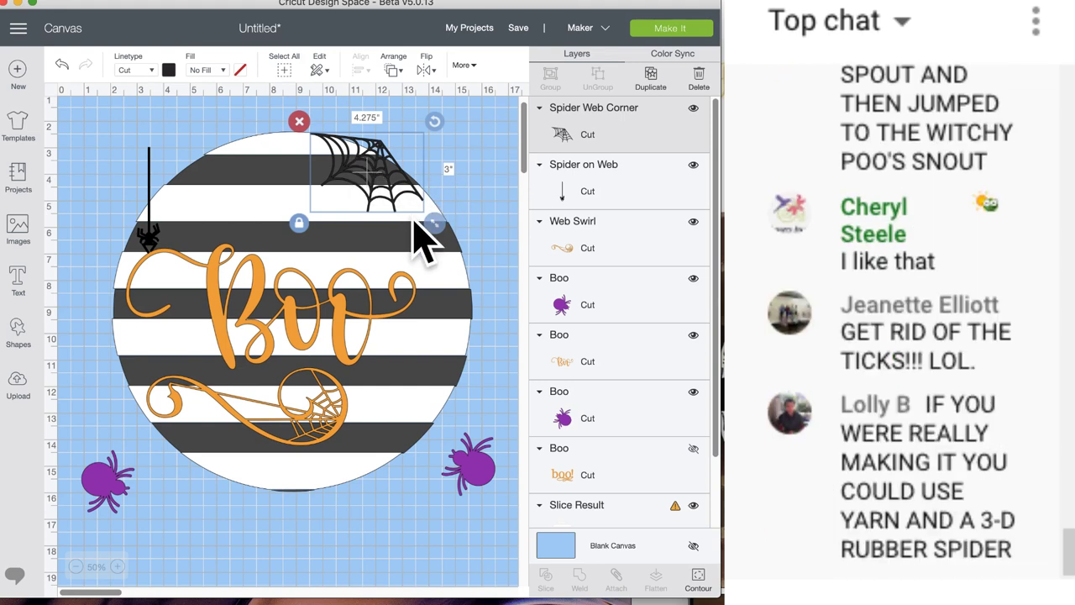
# - Hang the threaded spider from the tail of Boo's last o, and move the web swirl off below the circle
pyautogui.hscroll(2, 414, 222)
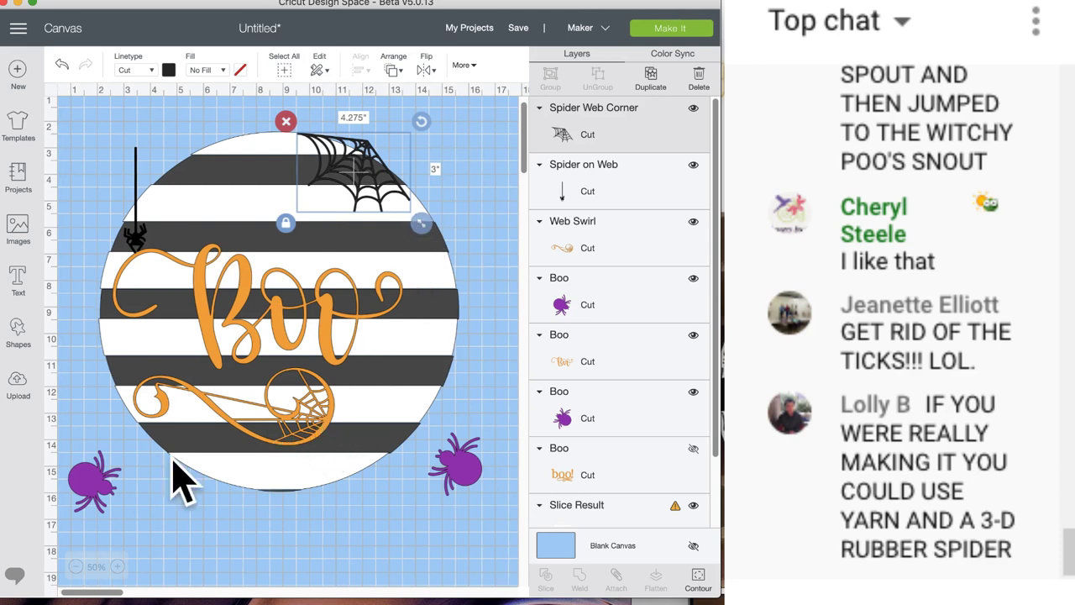
pyautogui.moveTo(138, 210); pyautogui.dragTo(372, 369)
pyautogui.click(486, 417)
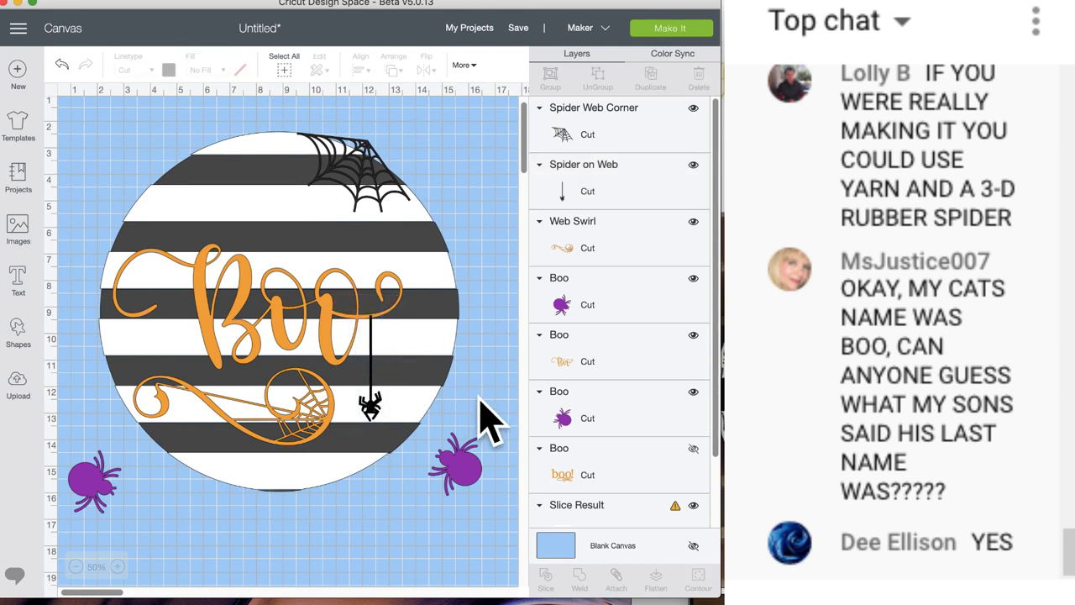
pyautogui.moveTo(323, 425); pyautogui.dragTo(428, 572)
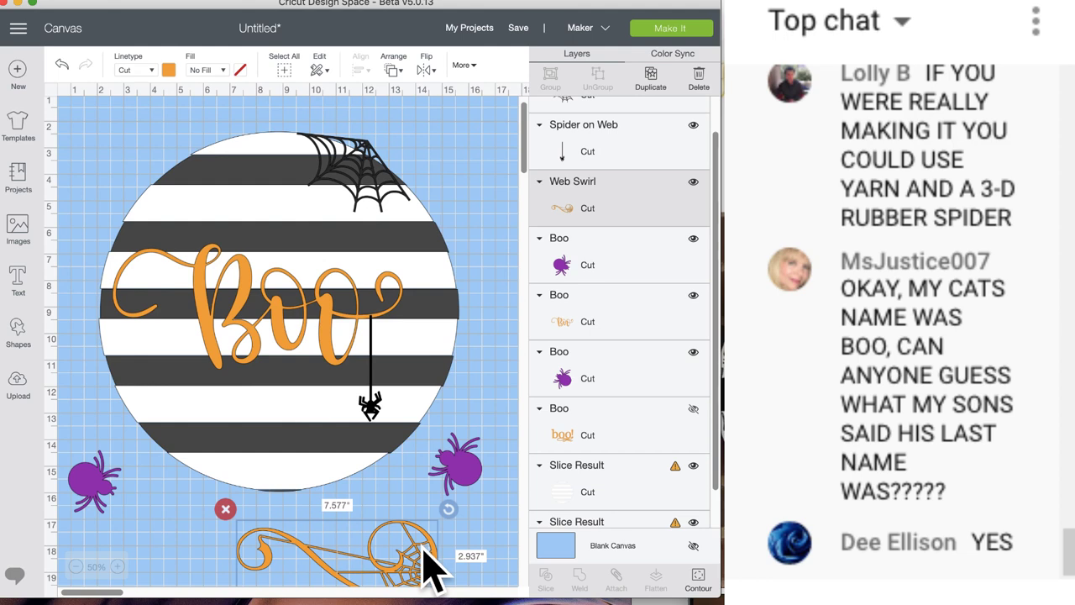
# - Duplicate the circle's white stripes and move the copy well to the right, and set the corner web in the gap between them
pyautogui.click(382, 202)
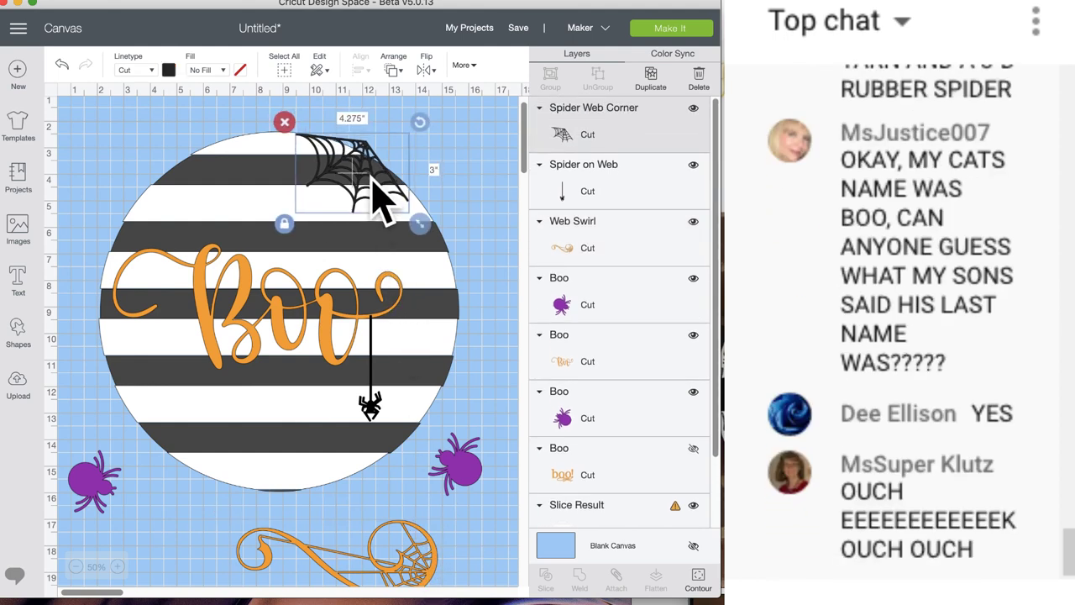
pyautogui.click(238, 163)
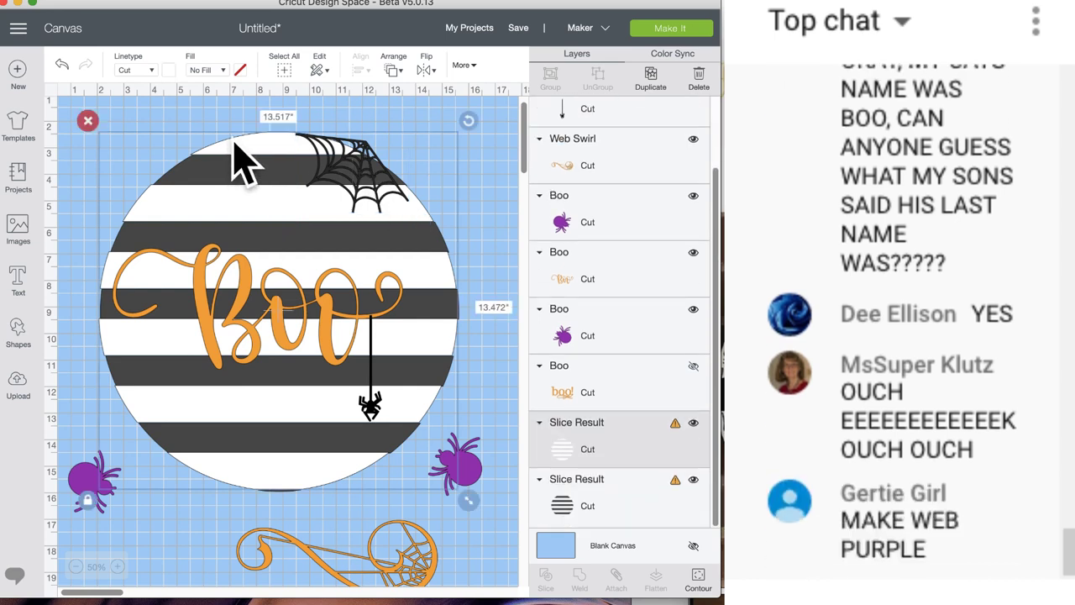
pyautogui.click(652, 83)
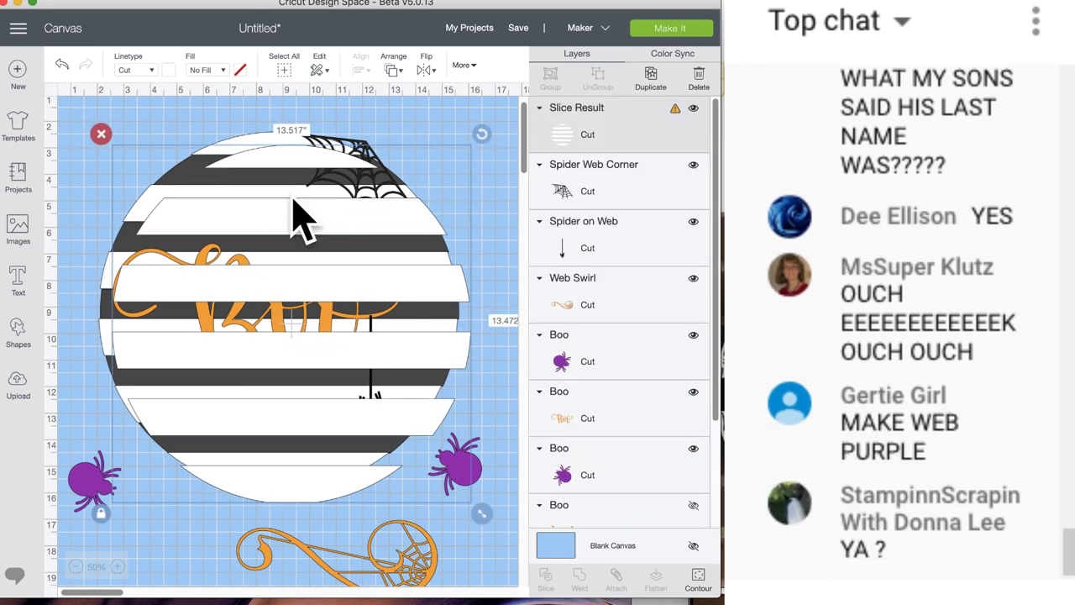
pyautogui.moveTo(298, 217); pyautogui.dragTo(533, 212)
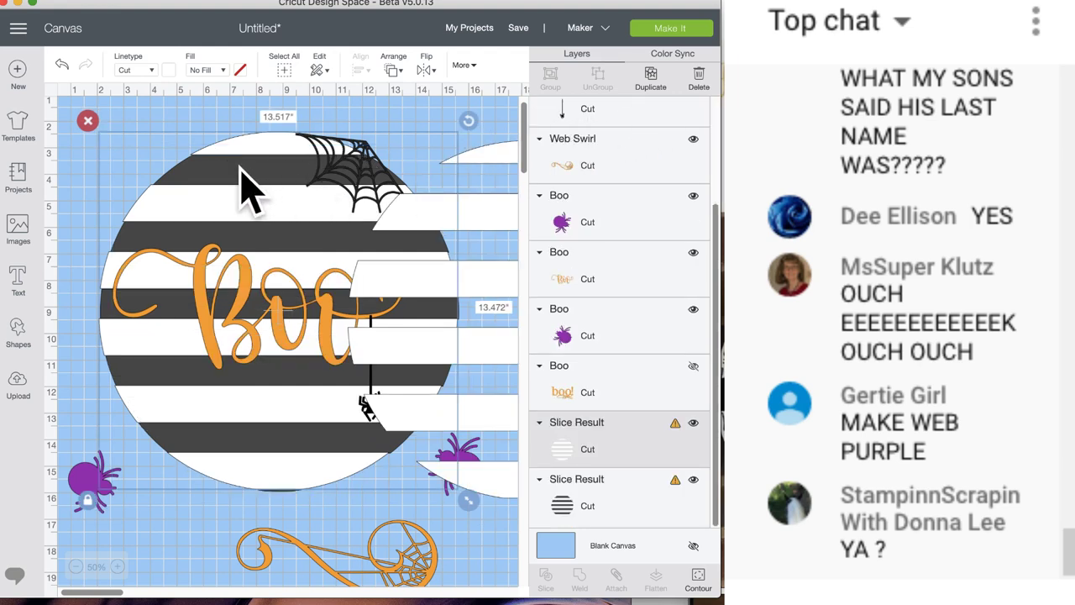
pyautogui.click(376, 186)
pyautogui.moveTo(336, 198); pyautogui.dragTo(298, 170)
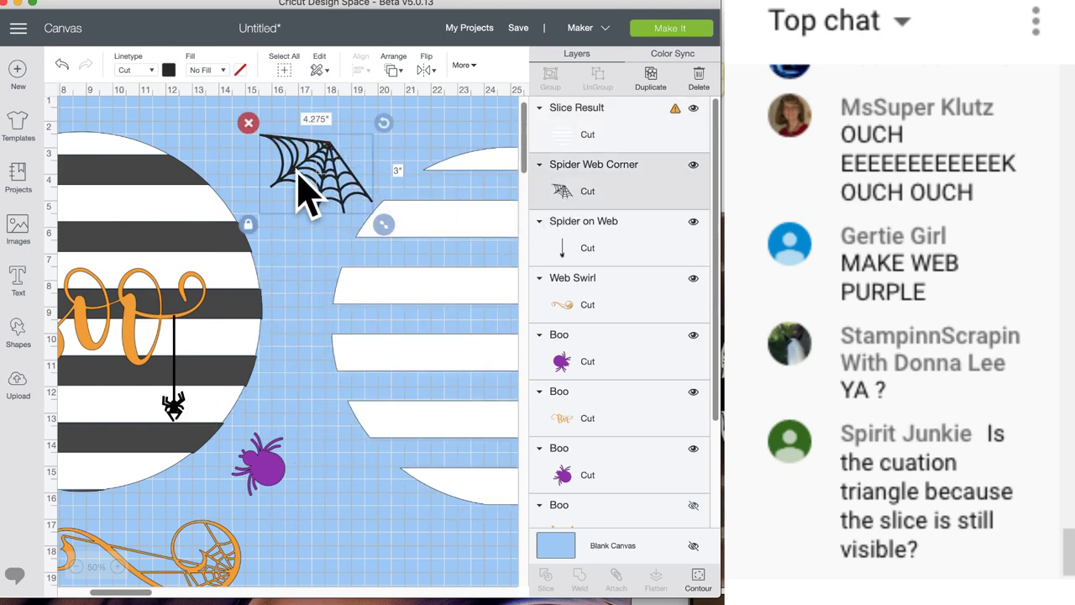
# - Send the original circle's white stripes to the back of the layer order
pyautogui.click(123, 189)
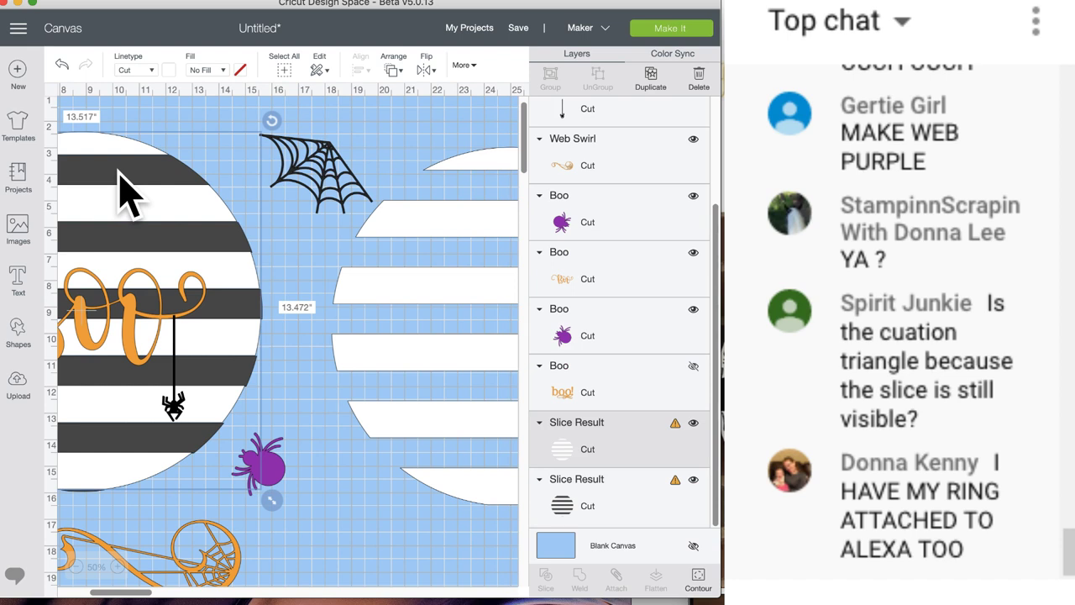
pyautogui.click(393, 70)
pyautogui.click(402, 100)
# - Duplicate the black stripes and fit the copy between the copied white stripes to form a second striped circle
pyautogui.click(145, 180)
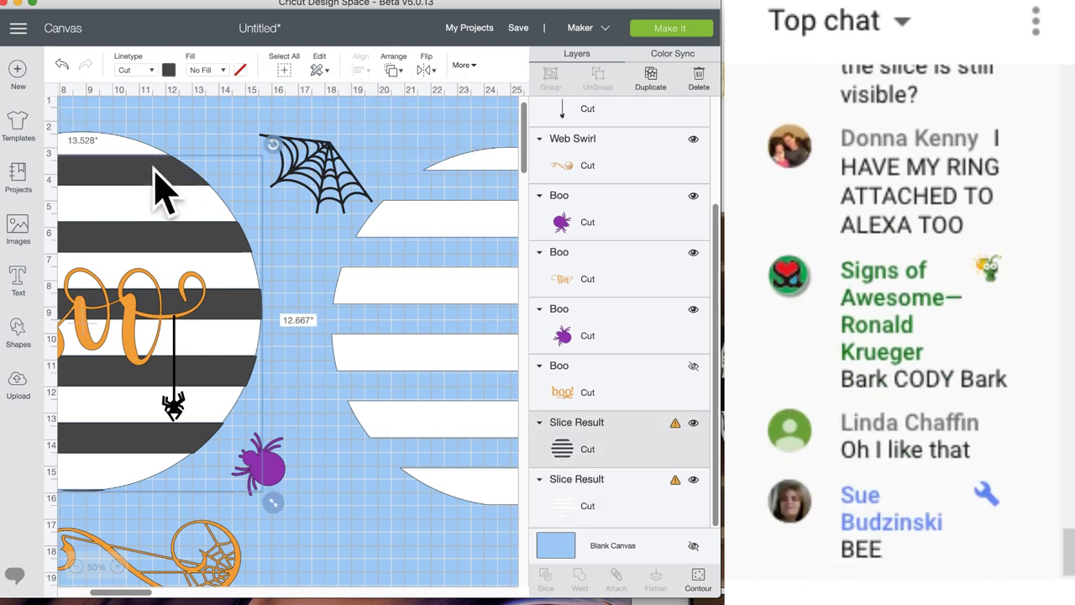
pyautogui.click(648, 82)
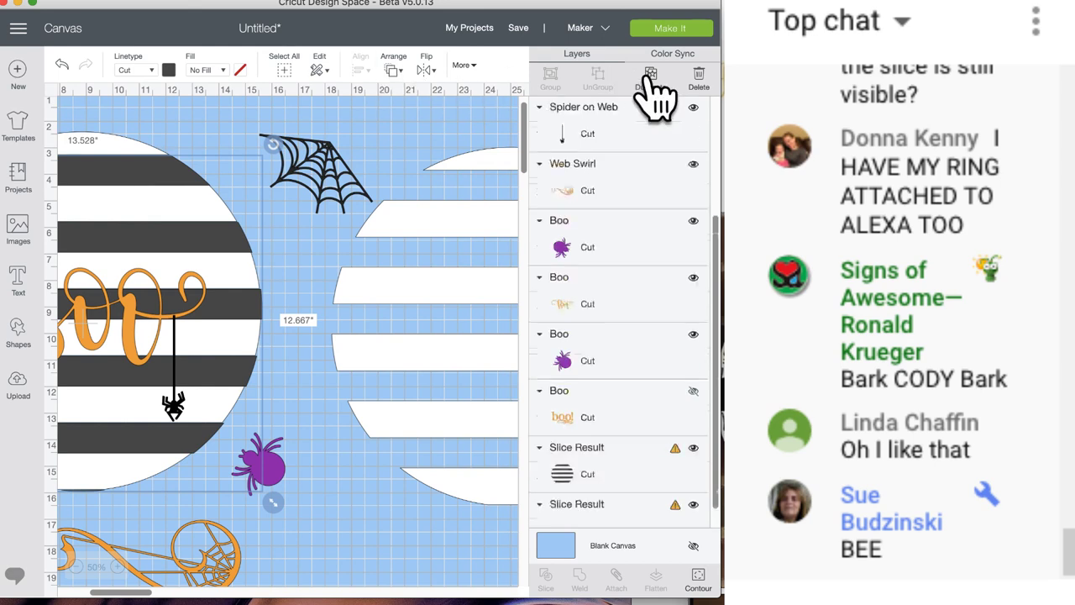
pyautogui.moveTo(235, 273); pyautogui.dragTo(228, 250)
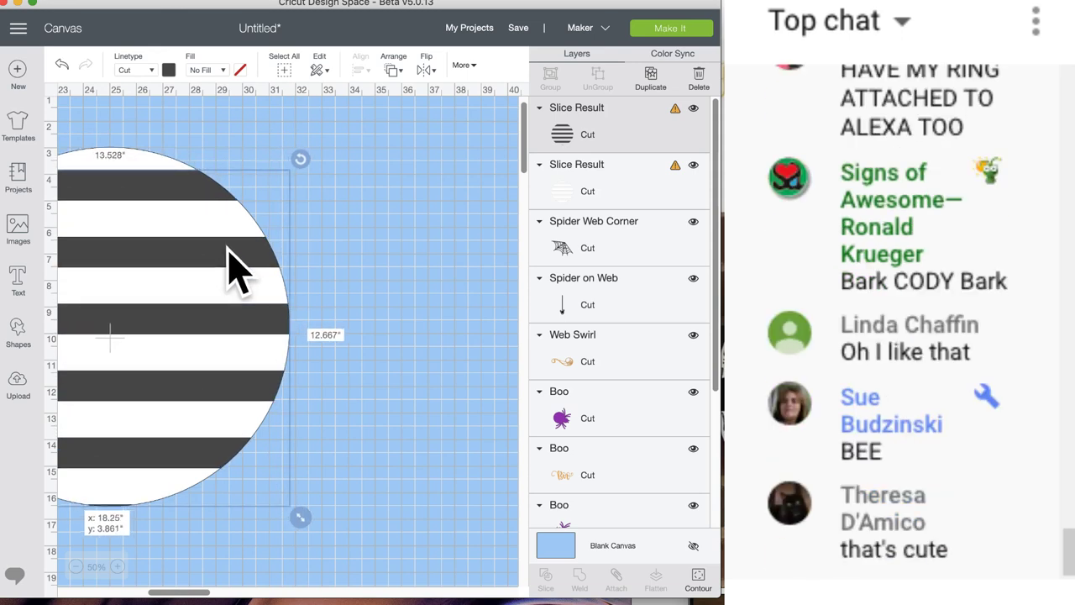
# - Enlarge the corner web proportionally to about 5.8 by 4.07 inches
pyautogui.hscroll(-5, 227, 252)
pyautogui.click(202, 190)
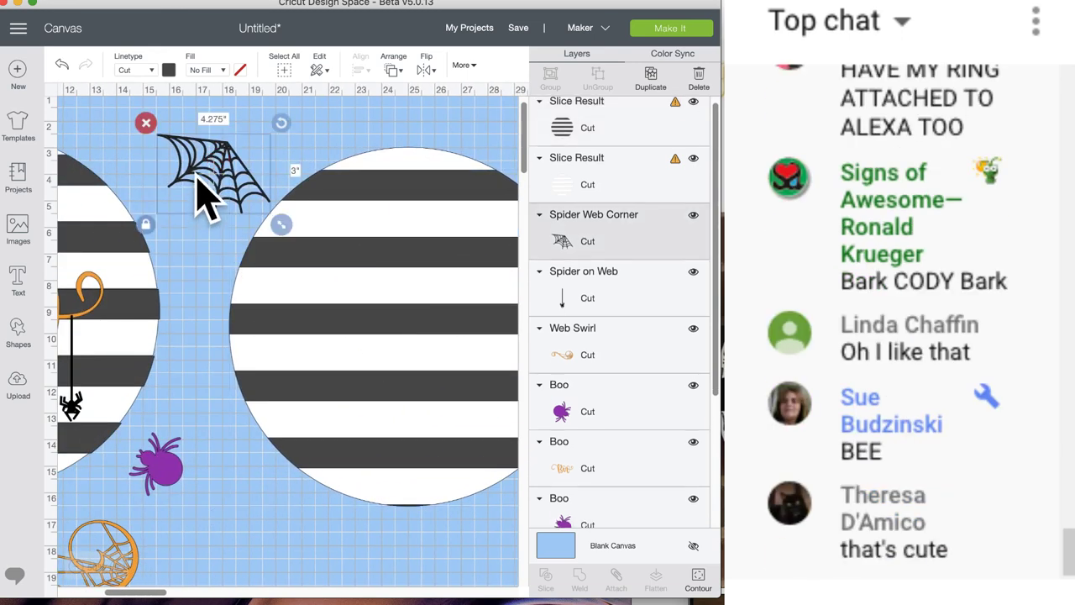
pyautogui.moveTo(280, 223); pyautogui.dragTo(297, 243)
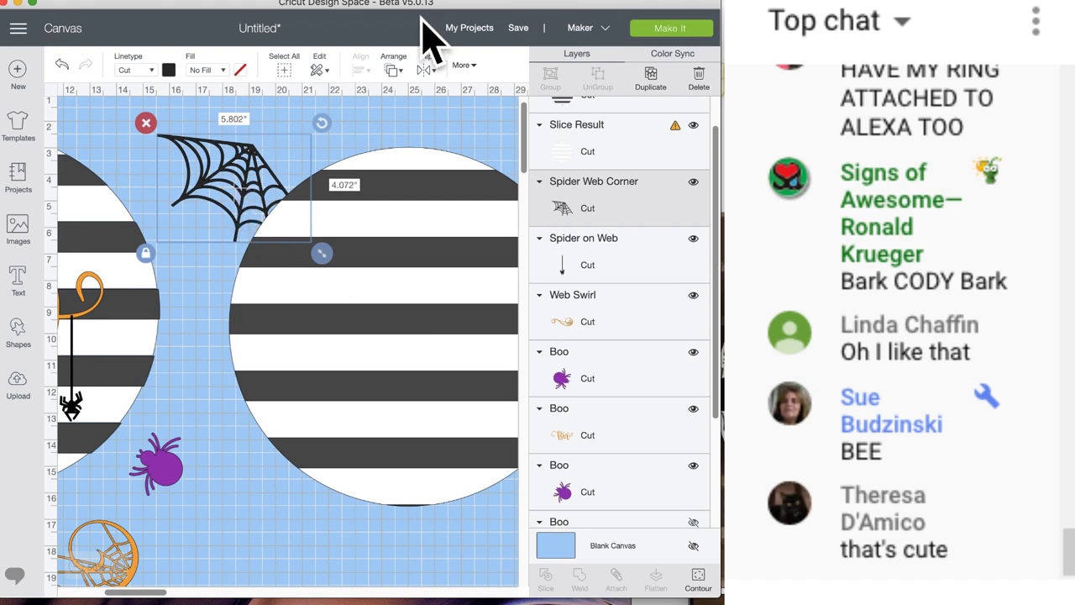
# - Bring the corner web to the front and place it along the second circle's upper-right edge
pyautogui.click(392, 70)
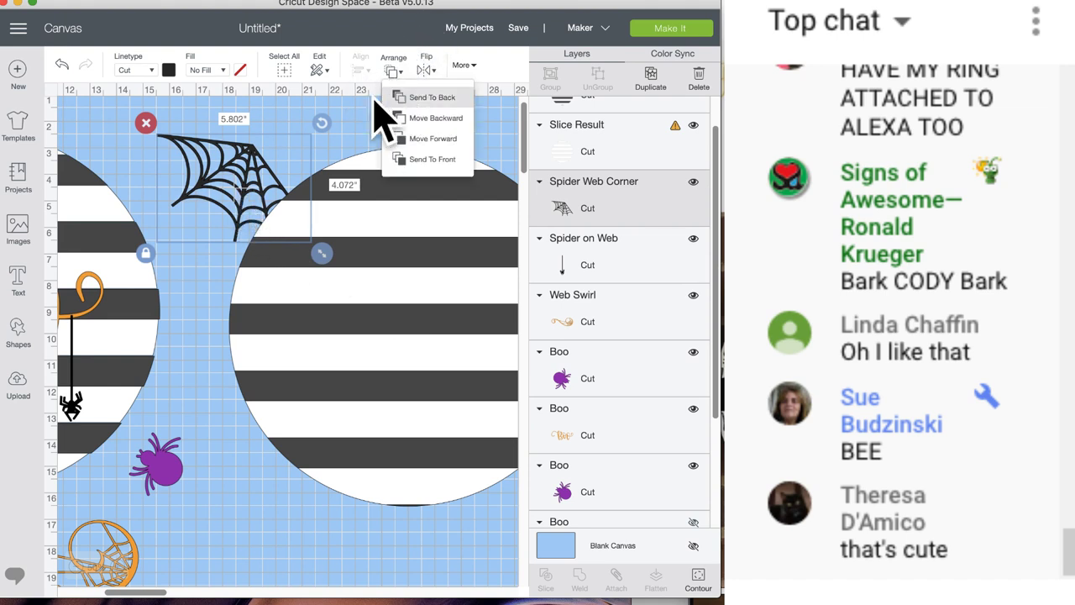
pyautogui.click(411, 160)
pyautogui.moveTo(260, 188); pyautogui.dragTo(493, 180)
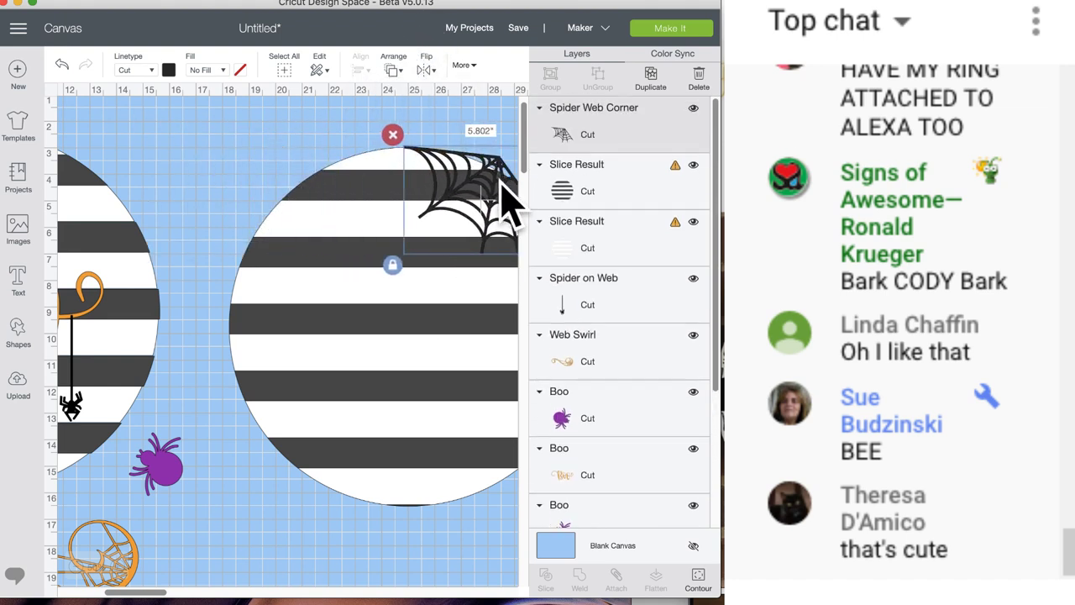
pyautogui.hscroll(3, 481, 195)
pyautogui.hscroll(2, 491, 214)
pyautogui.moveTo(360, 223)
pyautogui.mouseDown()
pyautogui.moveTo(377, 221)
pyautogui.moveTo(367, 203)
pyautogui.mouseUp()
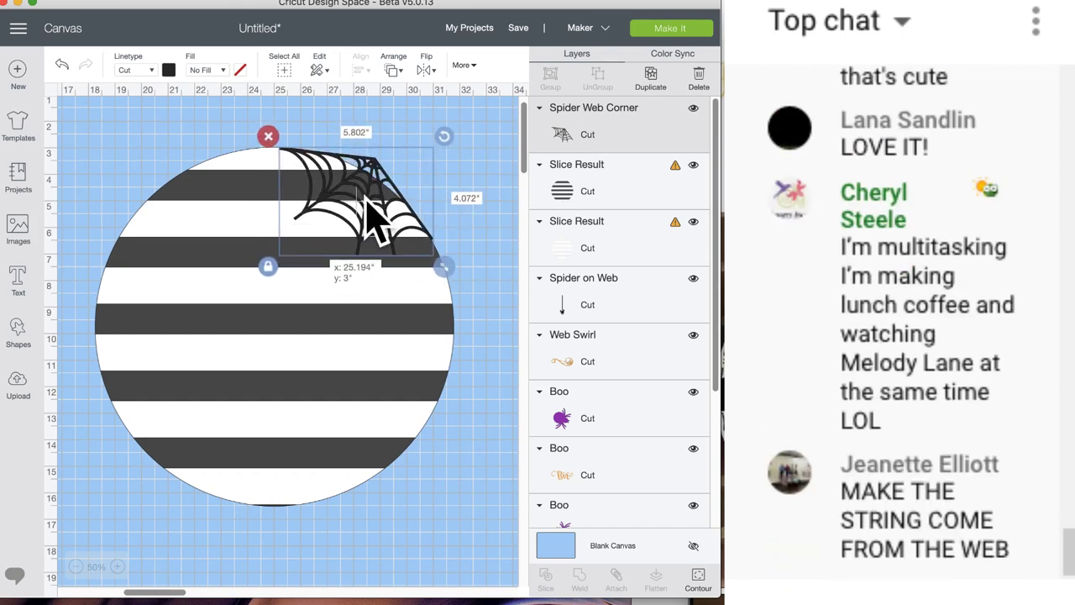
pyautogui.click(382, 123)
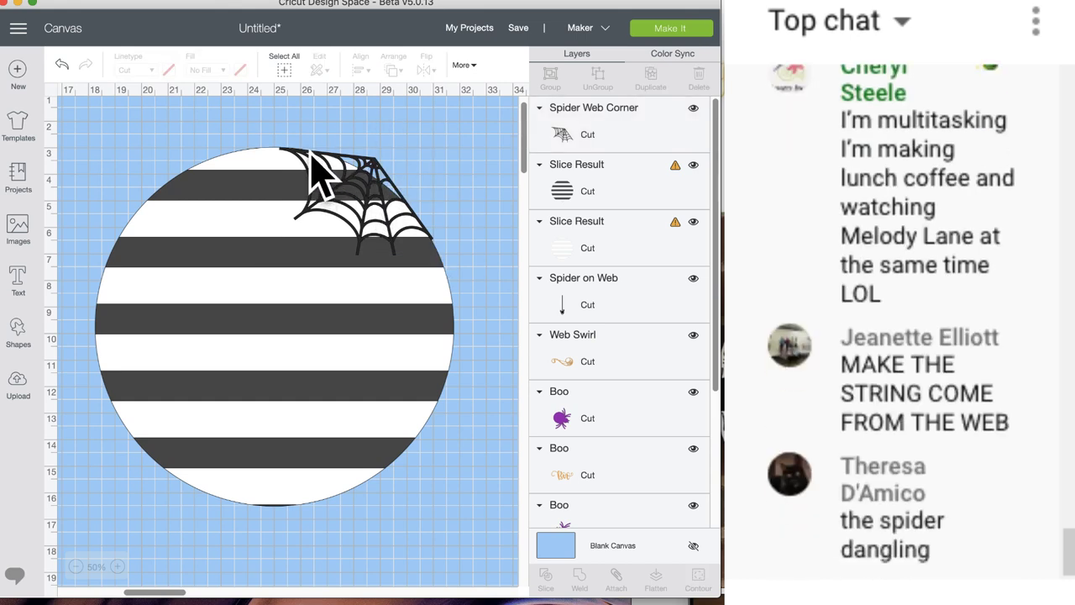
# - Slice the corner web out of the second circle's white stripes
pyautogui.click(311, 156)
pyautogui.keyDown('shift'); pyautogui.click(255, 164); pyautogui.keyUp('shift')
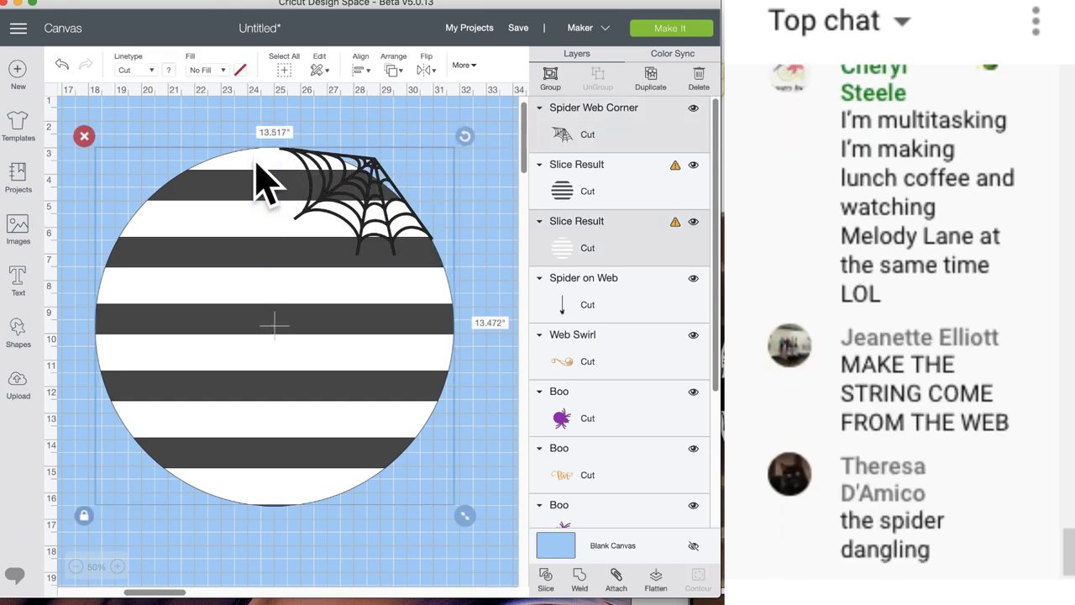
pyautogui.click(544, 578)
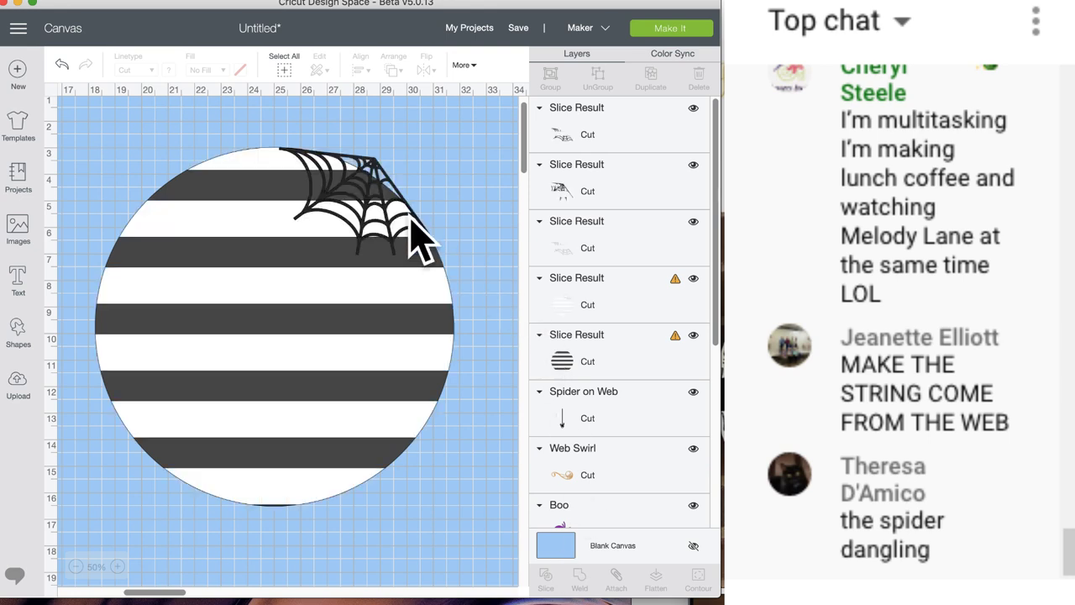
# - Slice the overlapping black web piece with the second circle's white stripes again
pyautogui.click(375, 192)
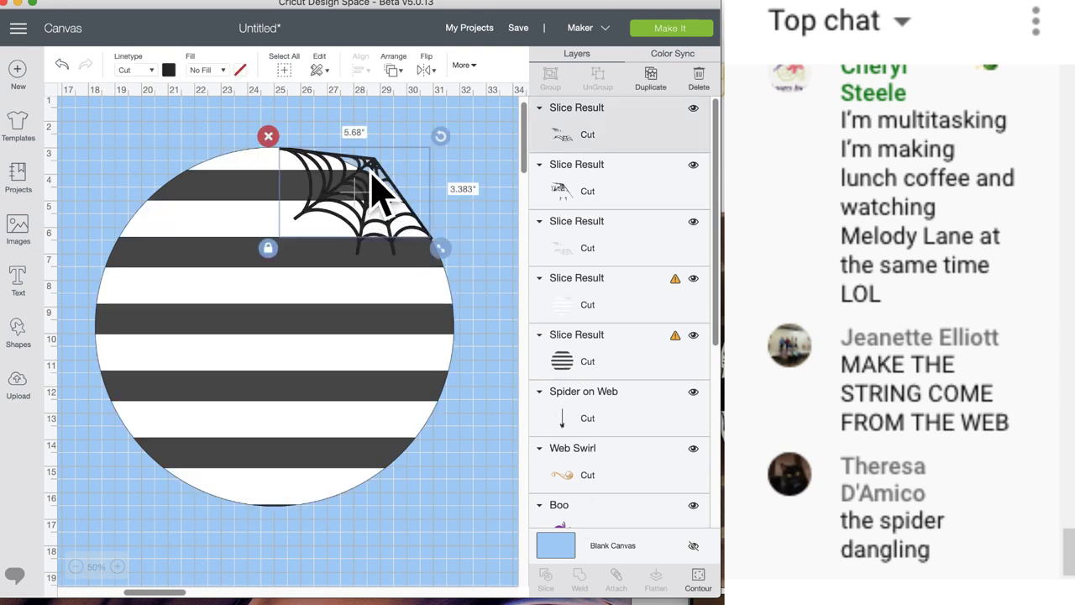
pyautogui.click(194, 211)
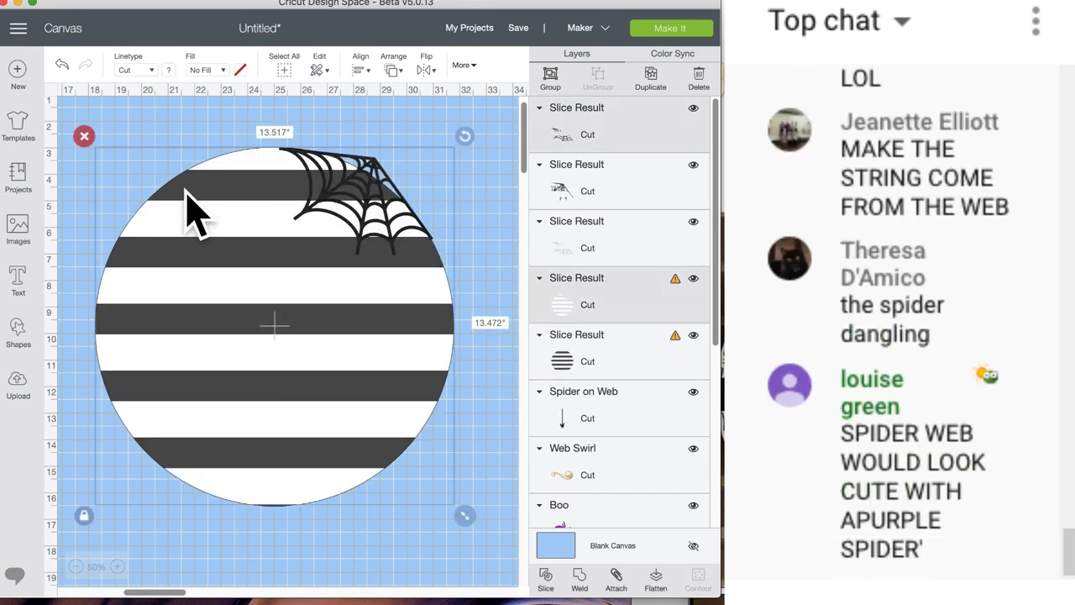
pyautogui.click(545, 580)
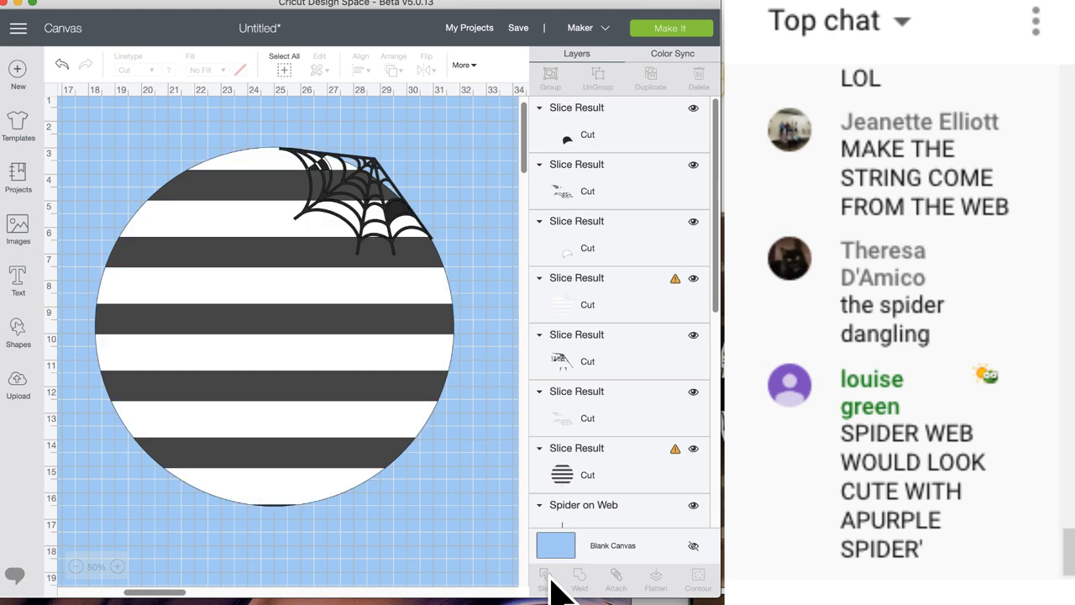
# - Weld the two black web pieces together and move the welded web up and right, partly off the circle
pyautogui.click(381, 181)
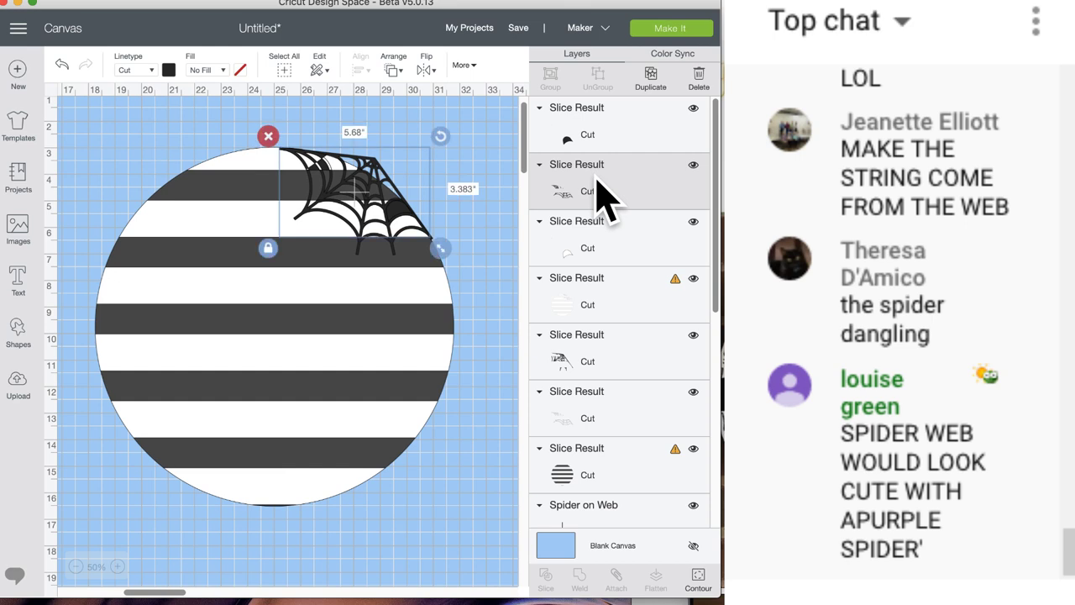
pyautogui.keyDown('shift'); pyautogui.click(603, 361); pyautogui.keyUp('shift')
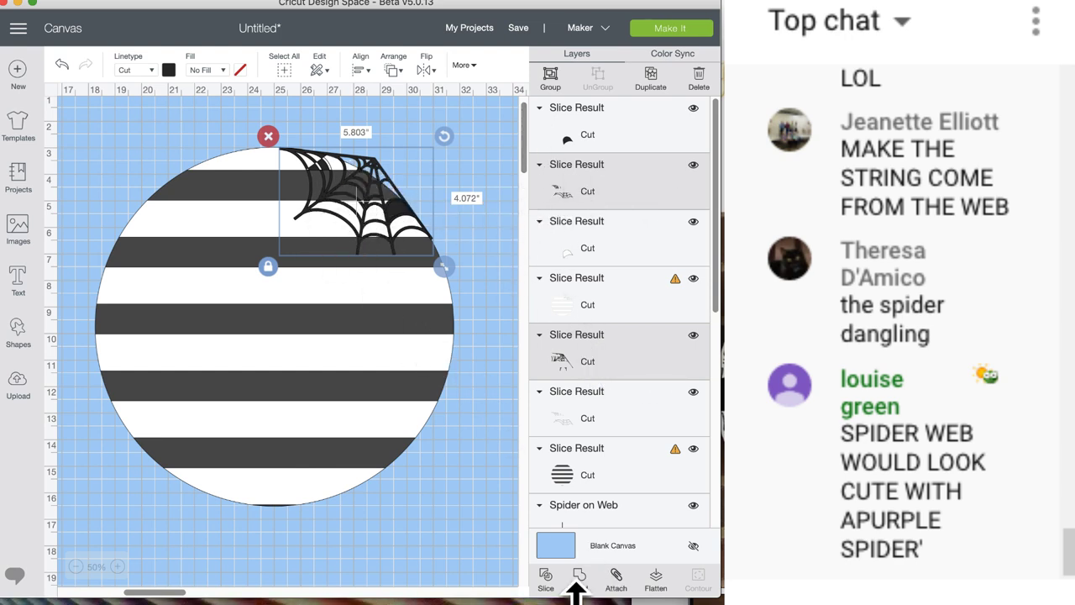
pyautogui.click(579, 578)
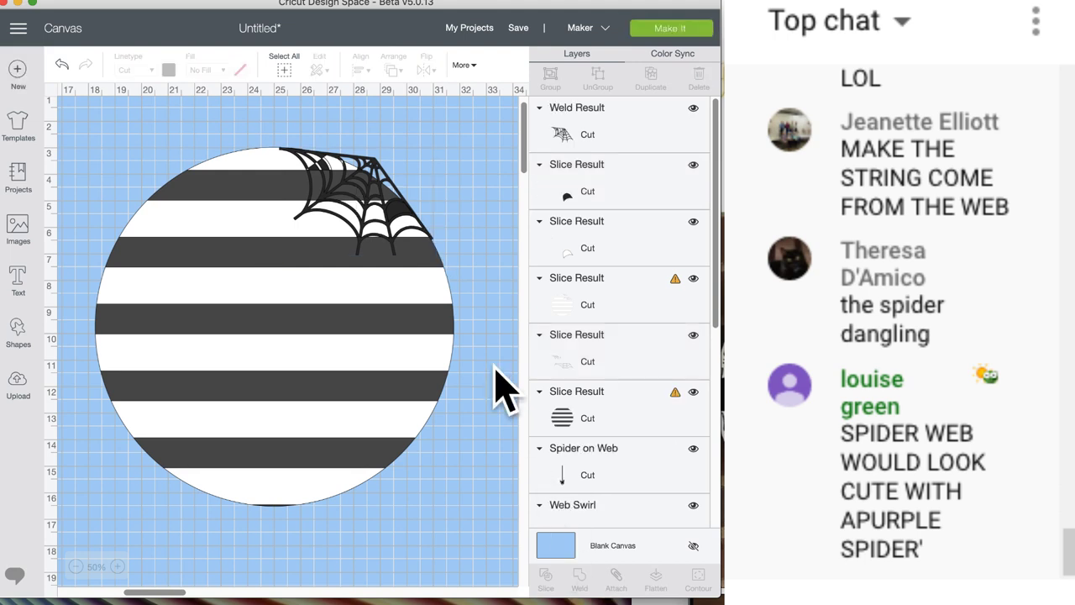
pyautogui.moveTo(392, 211); pyautogui.dragTo(472, 199)
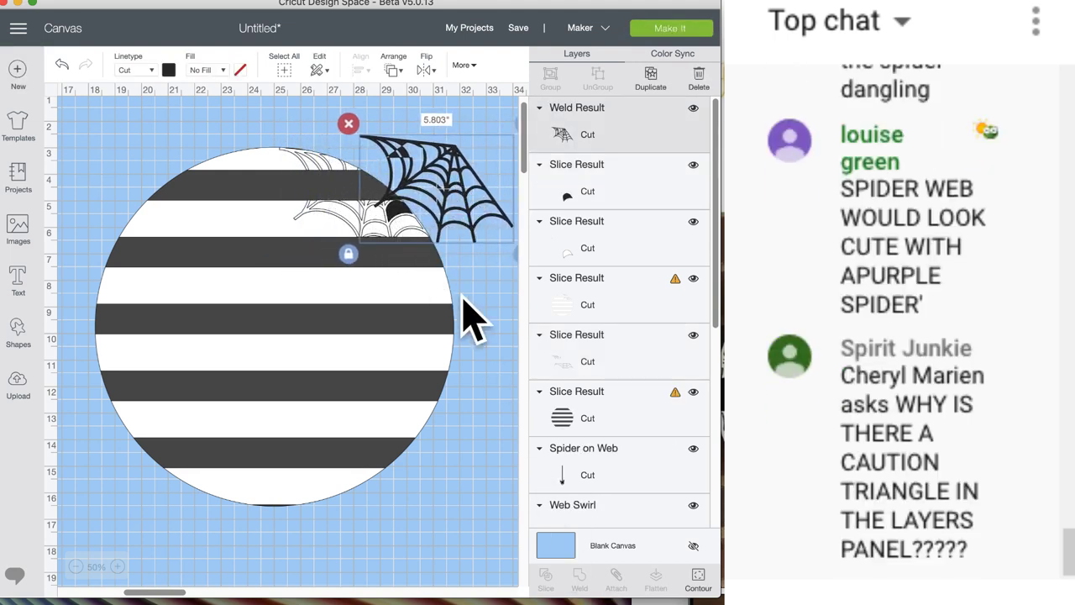
pyautogui.moveTo(415, 171); pyautogui.dragTo(420, 173)
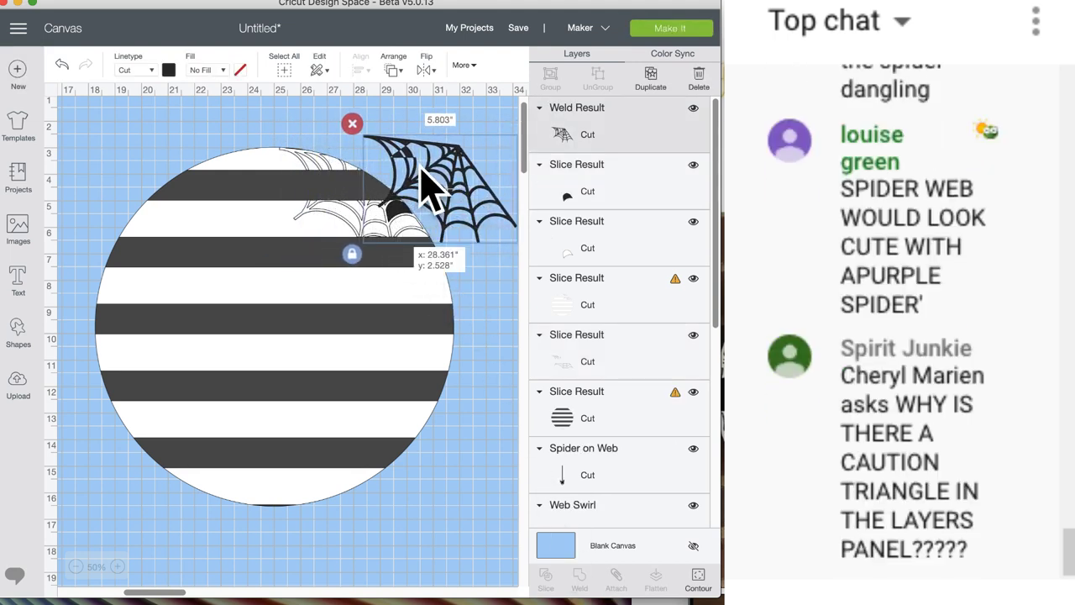
# - Send the sliced white stripes to the back and select the leftover white web piece
pyautogui.click(335, 201)
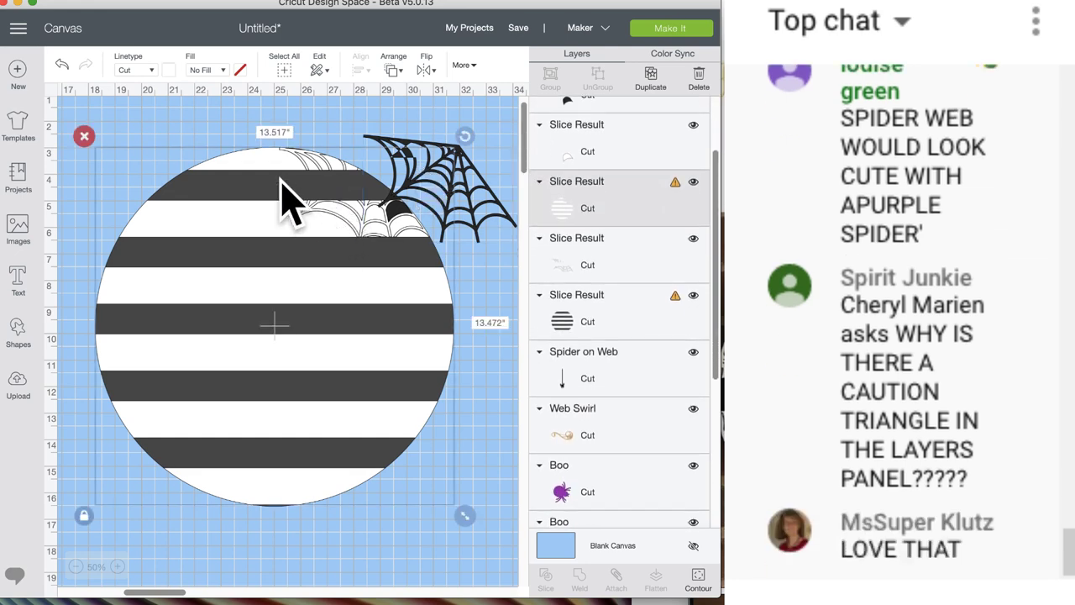
pyautogui.click(393, 70)
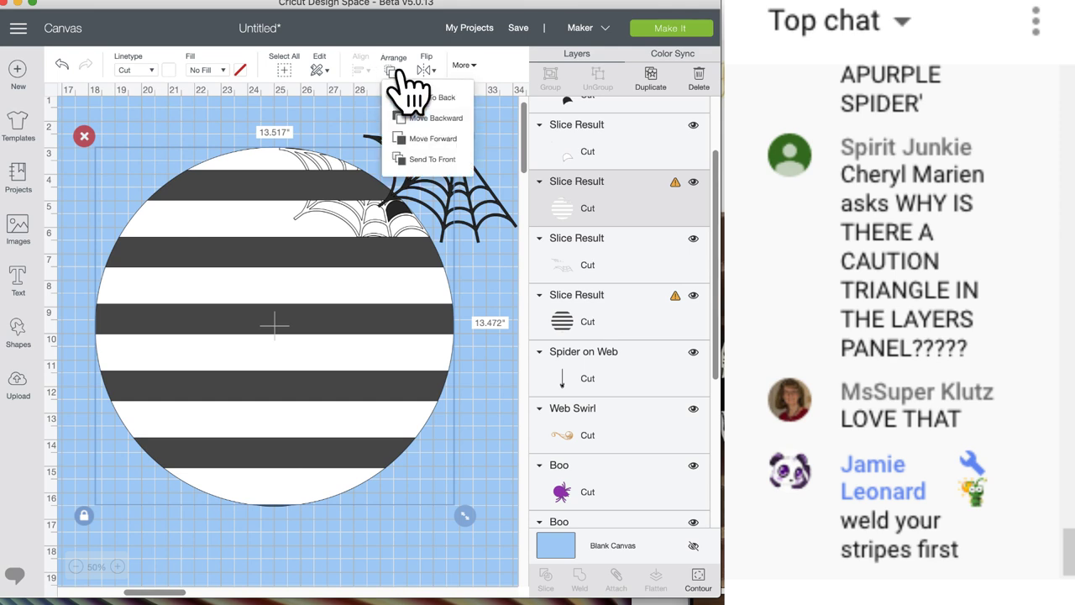
pyautogui.click(403, 110)
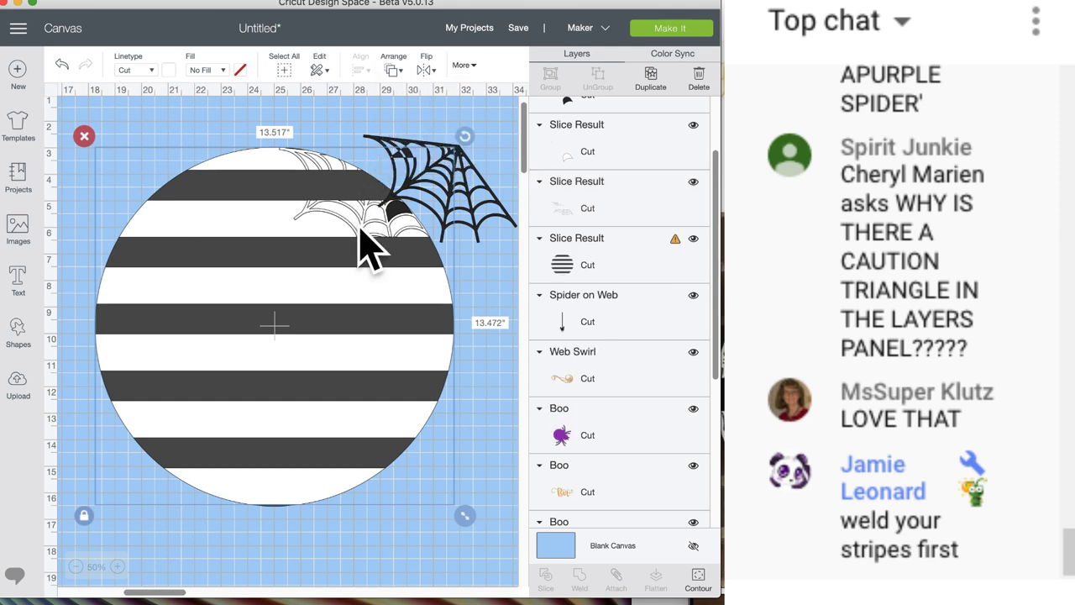
pyautogui.click(336, 205)
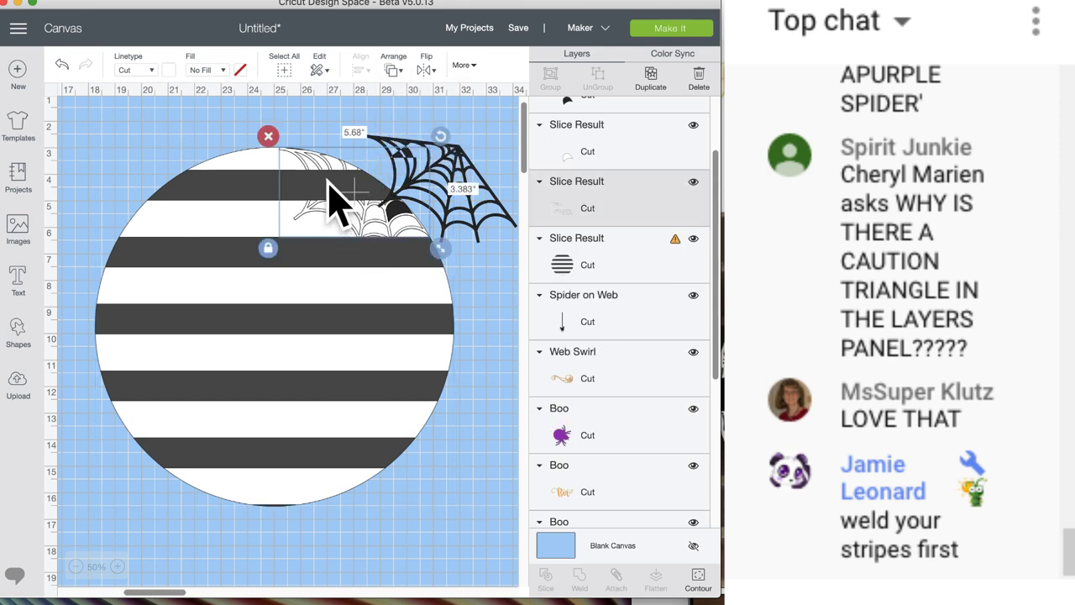
# - Undo the reordering of the white stripes, the web's move and the weld of its pieces
pyautogui.click(63, 66)
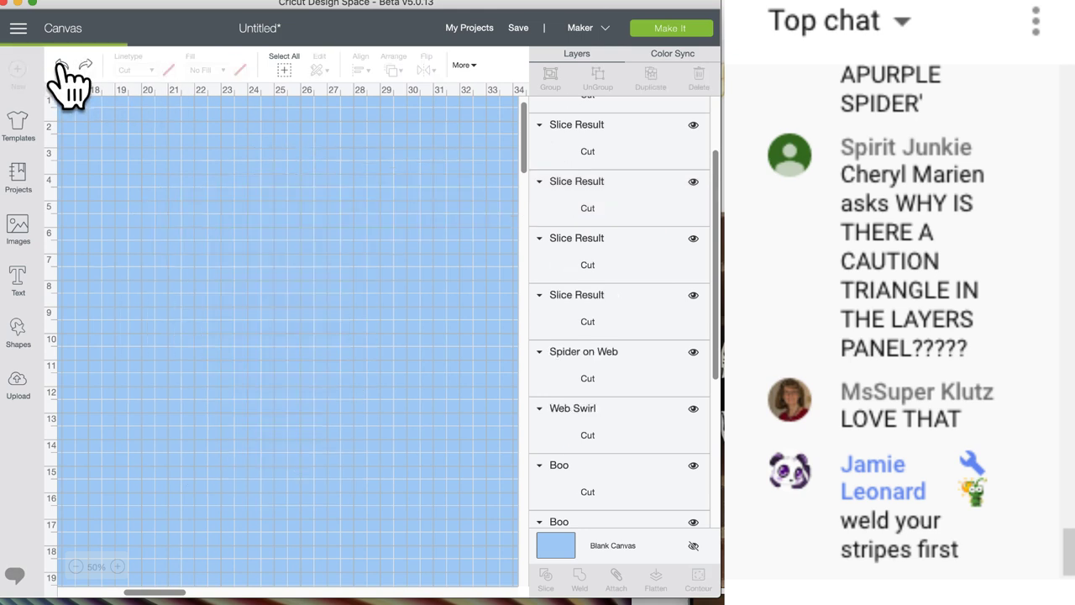
pyautogui.click(62, 66)
pyautogui.click(63, 66)
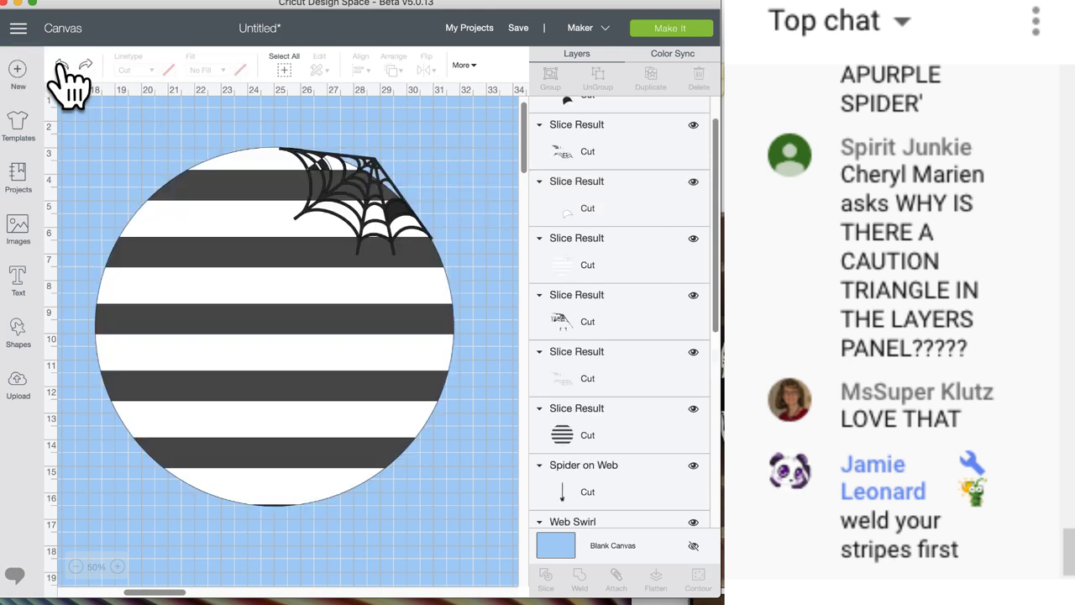
# - Move the sliced white stripes down away from the web, and undo the small upward shift of the black stripes
pyautogui.click(217, 204)
pyautogui.moveTo(217, 204); pyautogui.dragTo(211, 331)
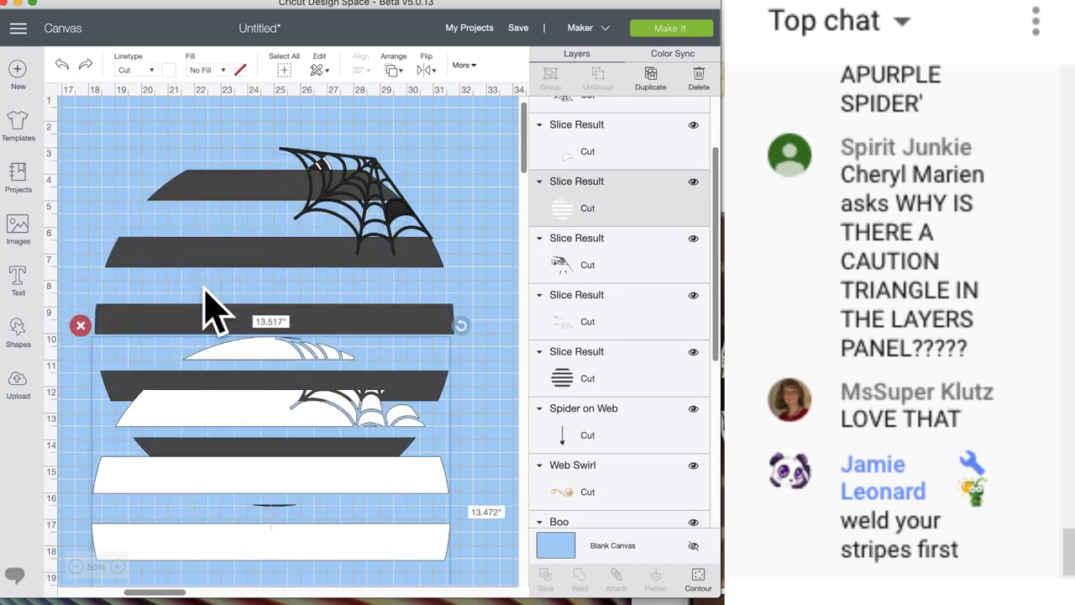
pyautogui.moveTo(211, 211); pyautogui.dragTo(200, 178)
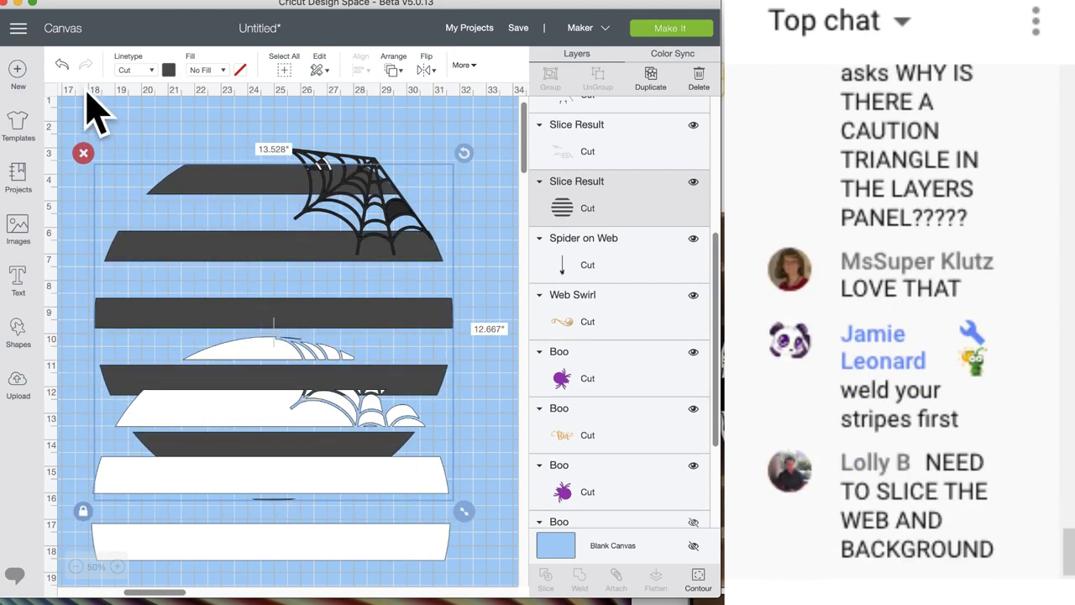
pyautogui.click(61, 64)
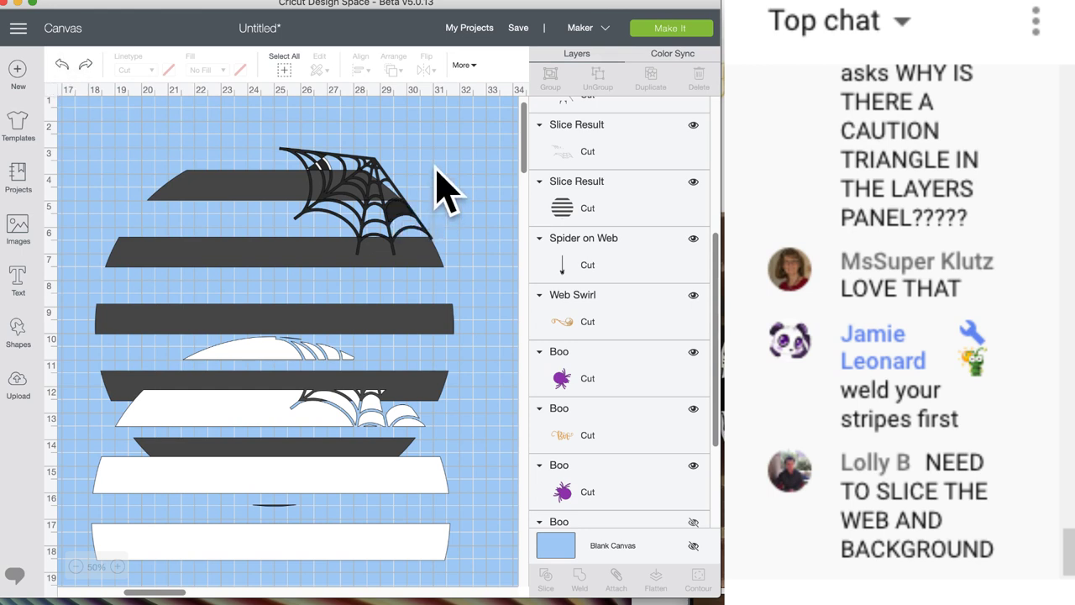
pyautogui.click(323, 206)
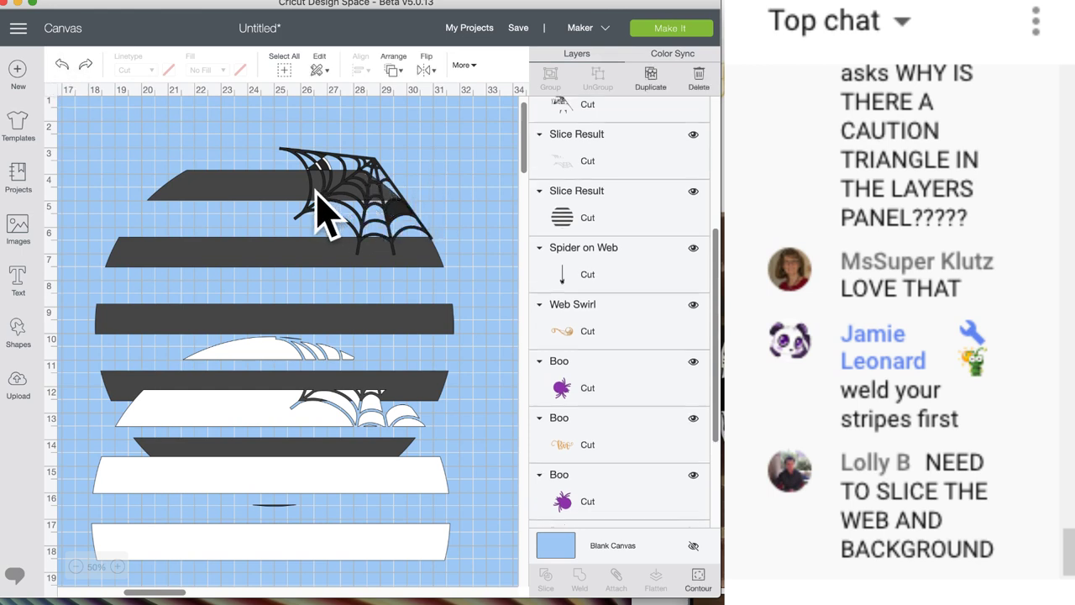
# - Slice the spider web out of the copied circle's black stripes, move the cut web pieces aside, and undo the stripes' shift
pyautogui.keyDown('shift'); pyautogui.click(247, 193); pyautogui.keyUp('shift')
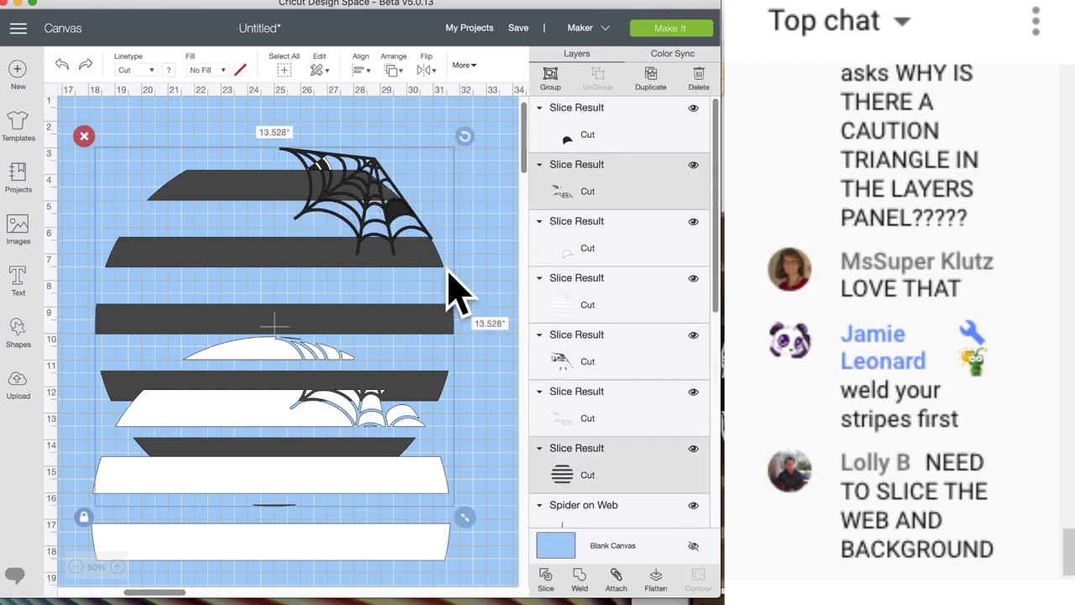
pyautogui.click(544, 578)
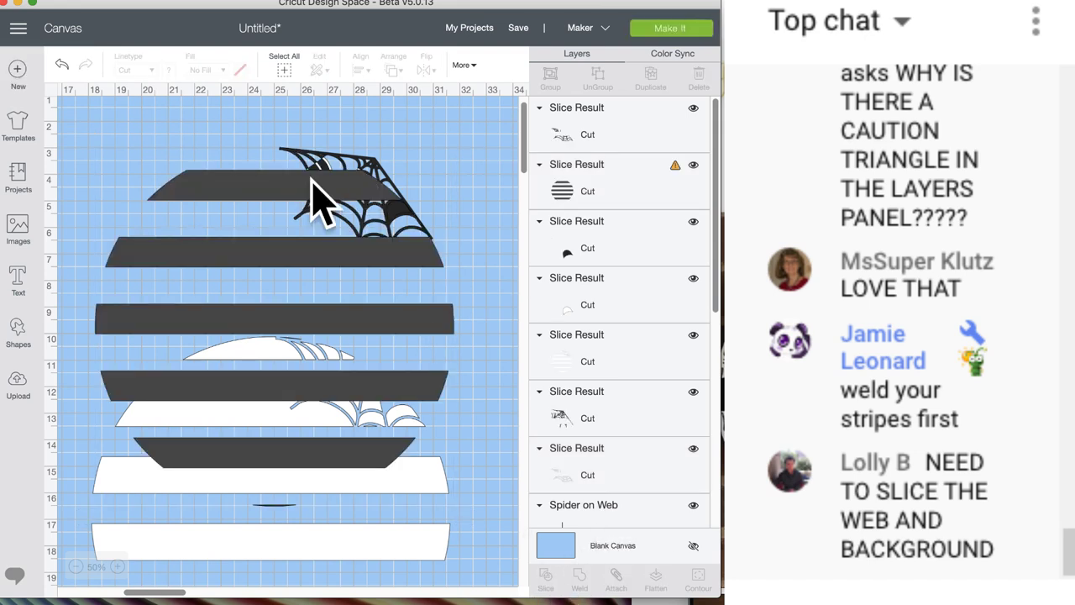
pyautogui.moveTo(315, 202)
pyautogui.mouseDown()
pyautogui.moveTo(311, 233)
pyautogui.moveTo(329, 272)
pyautogui.moveTo(324, 206)
pyautogui.moveTo(303, 216)
pyautogui.mouseUp()
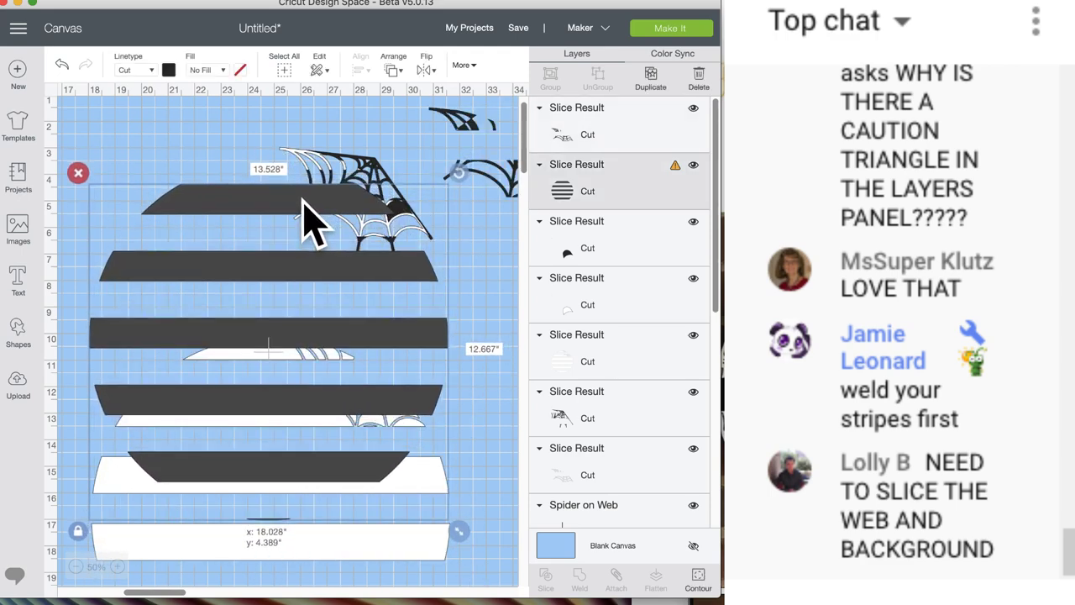
pyautogui.click(61, 66)
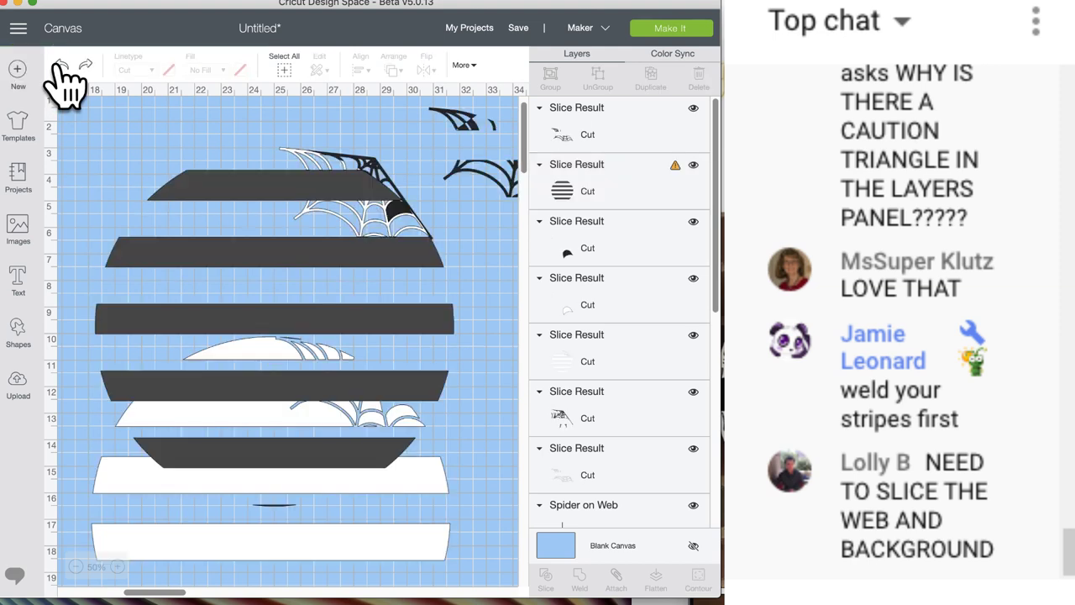
pyautogui.hscroll(-10, 89, 131)
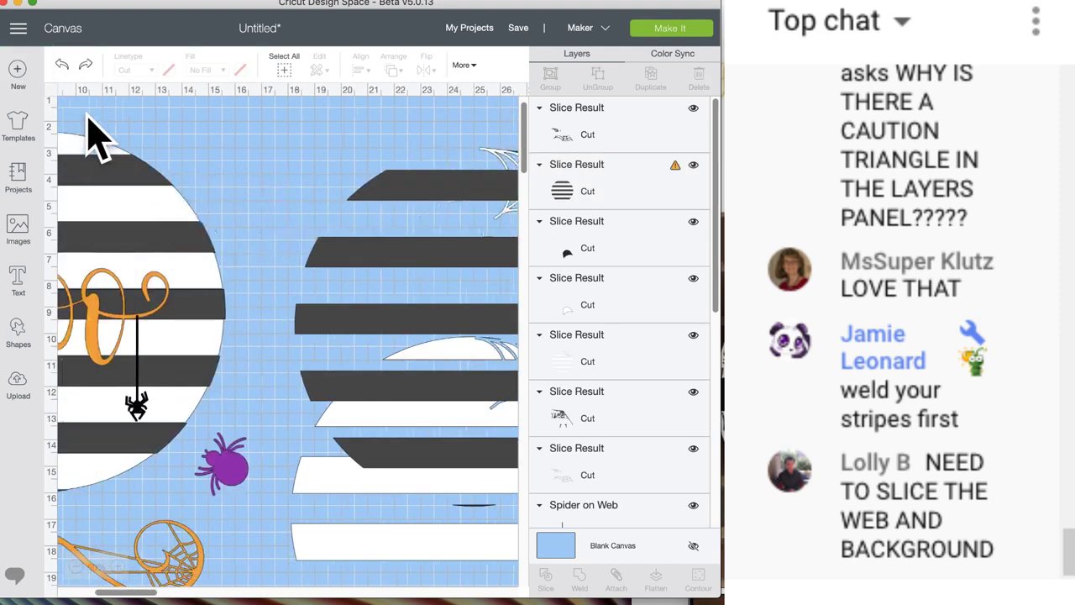
pyautogui.hscroll(15, 205, 176)
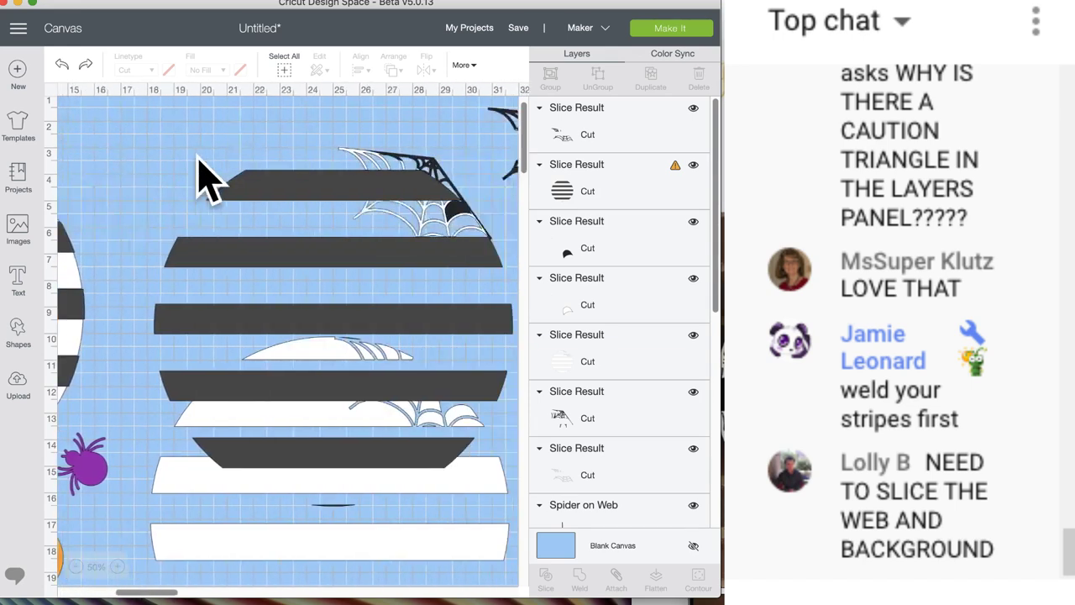
# - Look up the source image of the sliced web piece and insert Spider Web Corner #MCD6AF90 onto the canvas
pyautogui.click(300, 201)
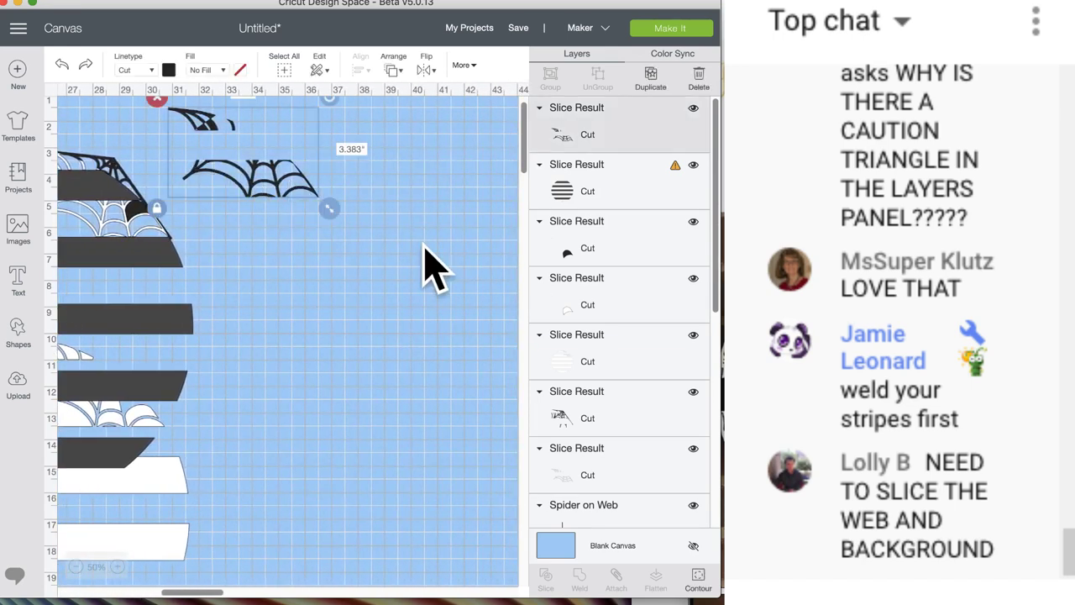
pyautogui.rightClick(579, 131)
pyautogui.moveTo(635, 529)
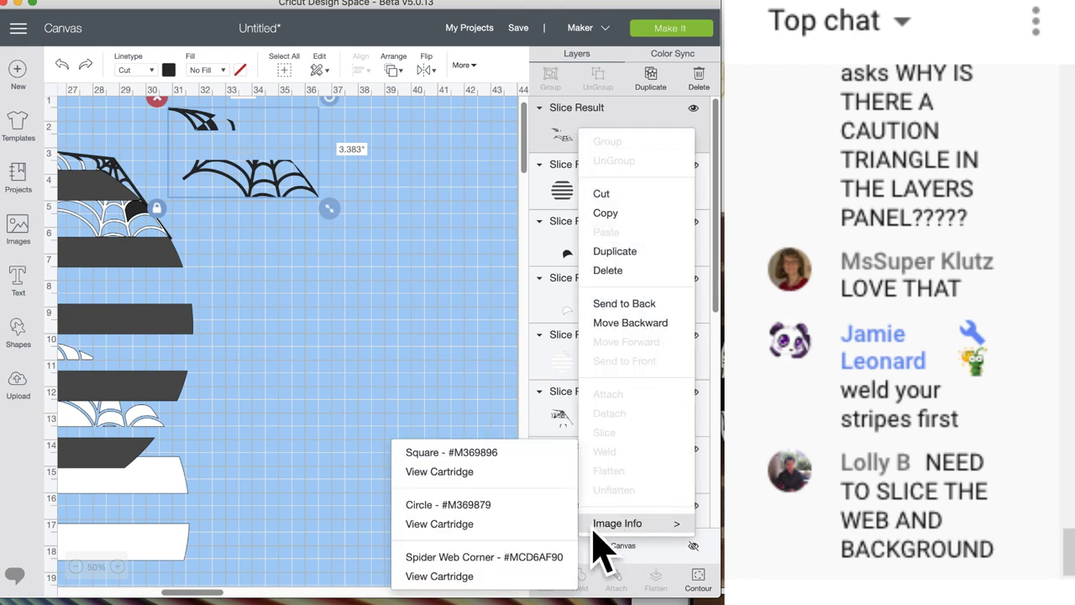
pyautogui.click(546, 558)
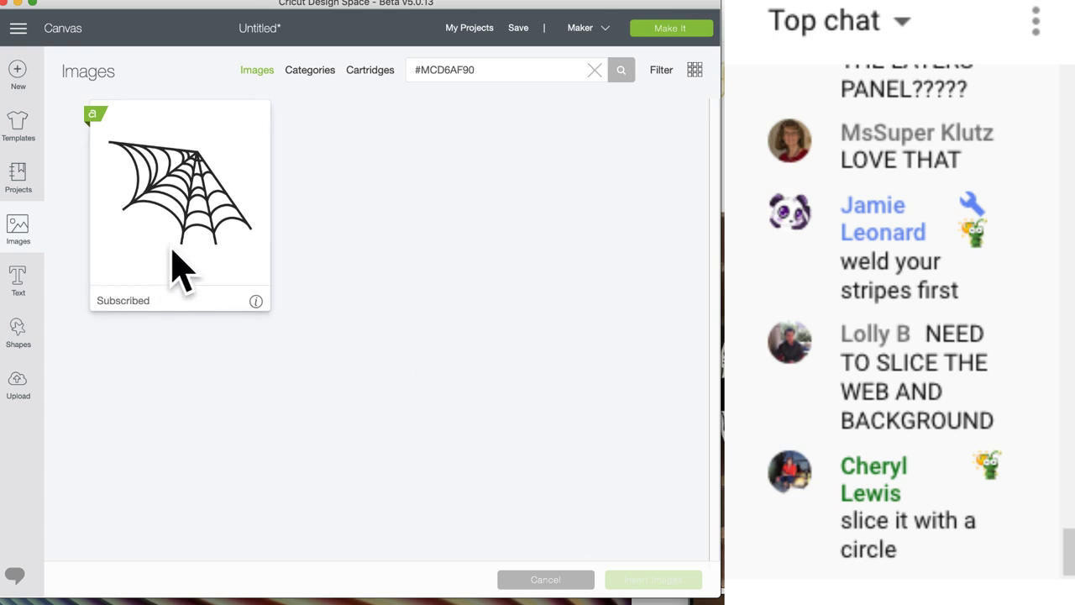
pyautogui.click(237, 235)
pyautogui.click(639, 582)
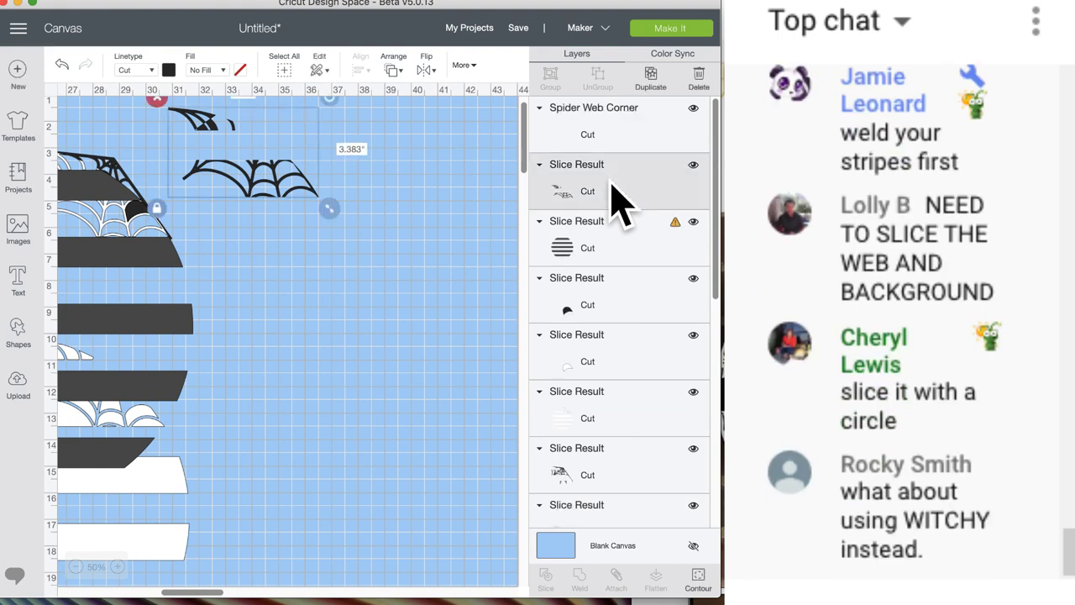
# - Examine the caution warning on the black stripes layer
pyautogui.click(648, 240)
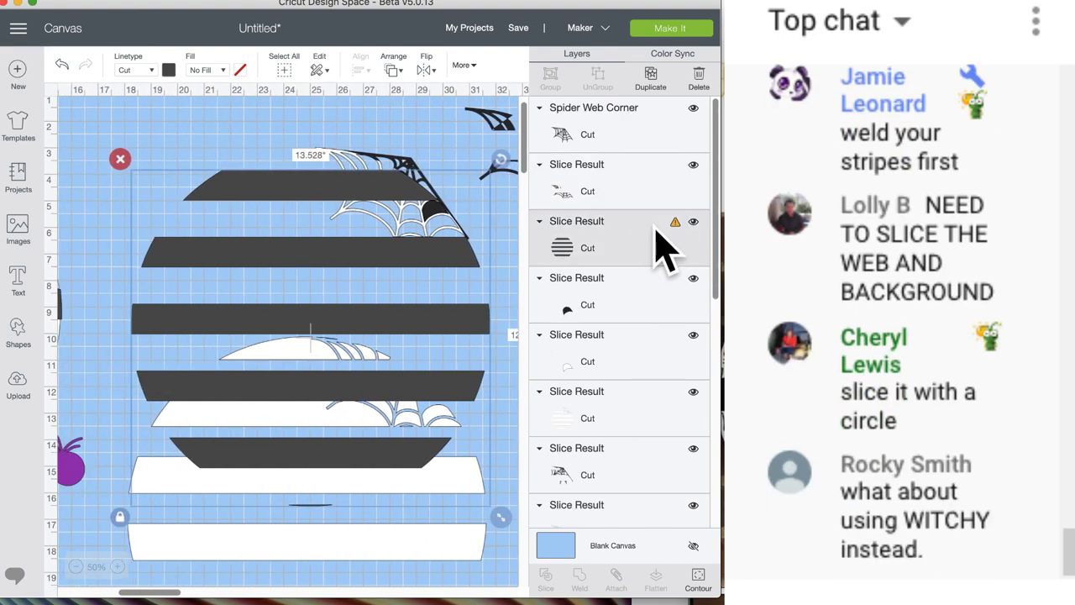
pyautogui.moveTo(676, 223)
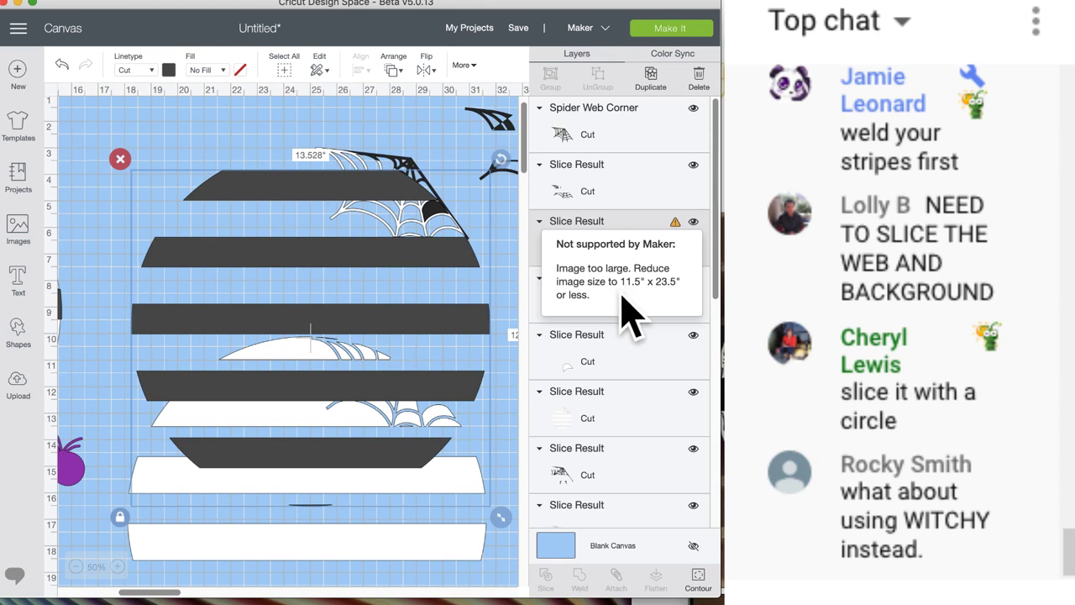
pyautogui.click(422, 156)
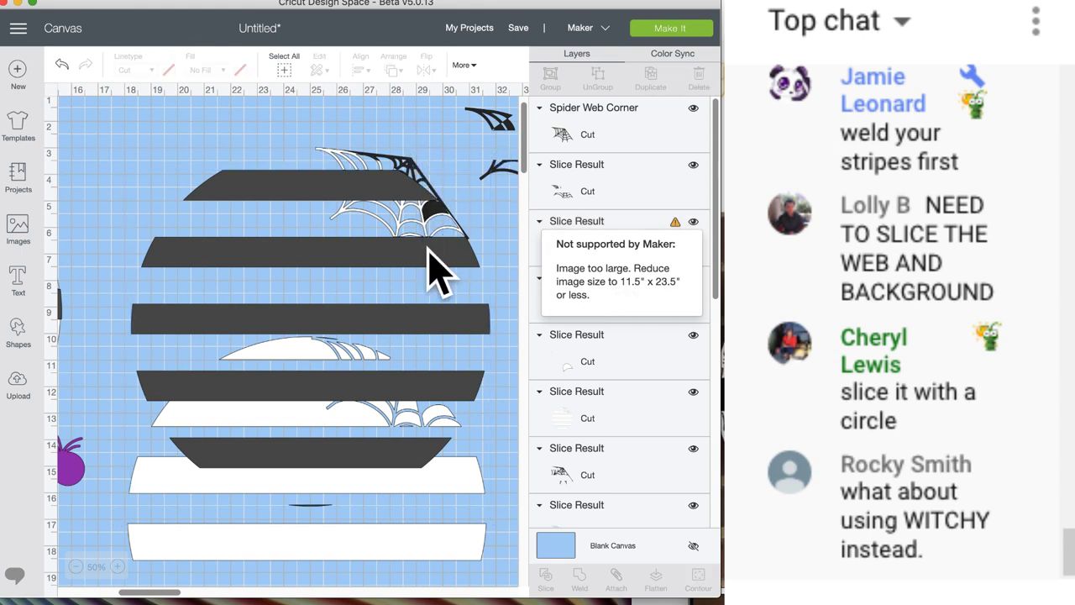
# - Move the new spider web over the old web outline on the copied circle and enlarge it to 5.747 by 4.033 inches
pyautogui.hscroll(3, 437, 269)
pyautogui.hscroll(-10, 437, 269)
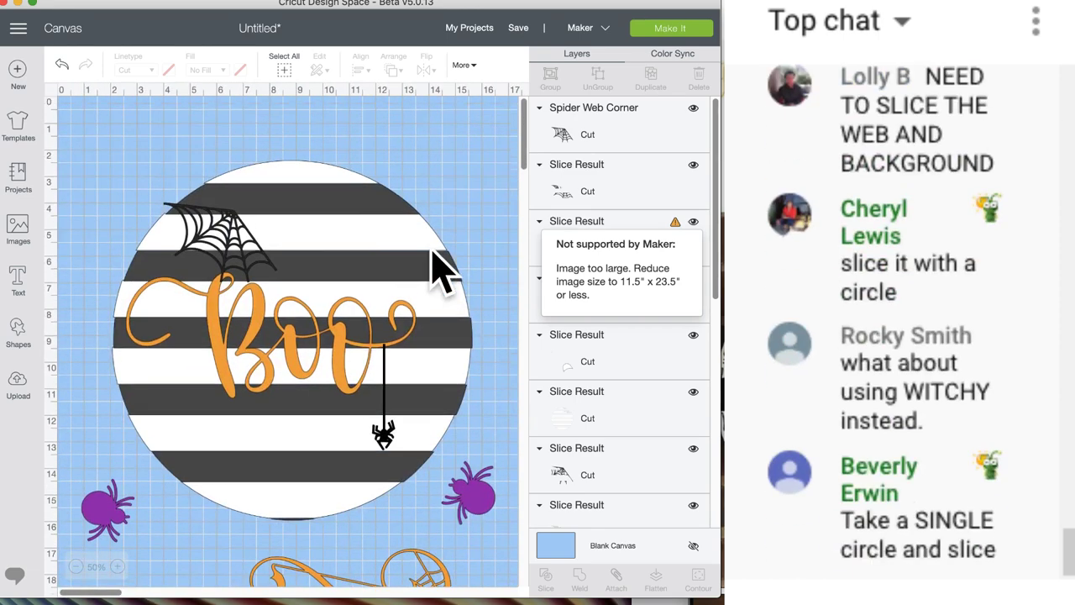
pyautogui.moveTo(225, 252); pyautogui.dragTo(445, 237)
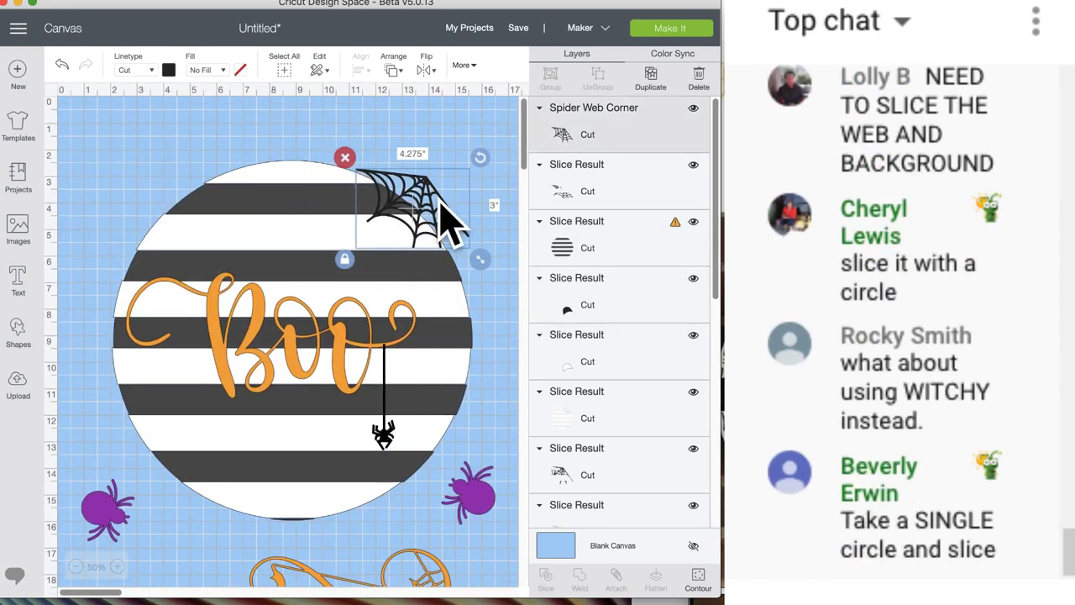
pyautogui.hscroll(8, 122, 219)
pyautogui.moveTo(453, 216)
pyautogui.mouseDown()
pyautogui.moveTo(462, 211)
pyautogui.moveTo(452, 214)
pyautogui.mouseUp()
pyautogui.hscroll(5, 454, 213)
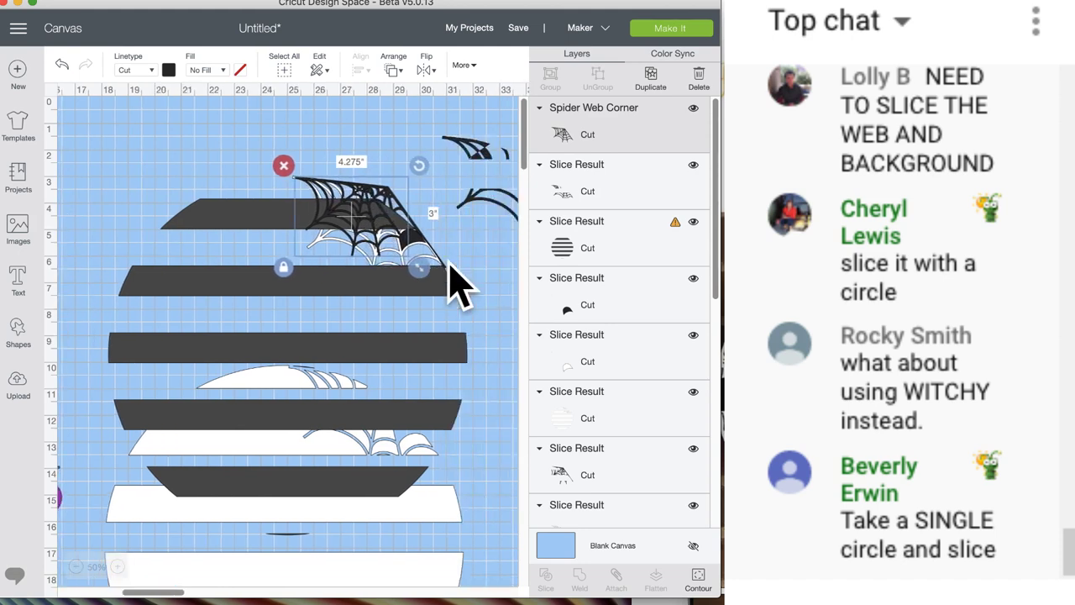
pyautogui.moveTo(350, 271); pyautogui.dragTo(387, 308)
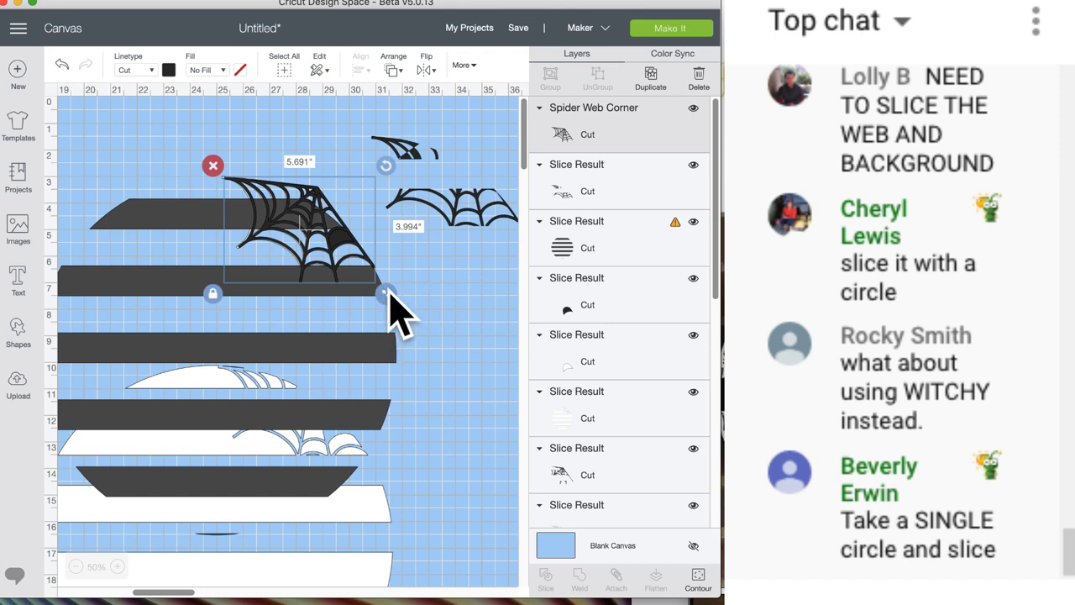
pyautogui.moveTo(392, 306); pyautogui.dragTo(394, 309)
pyautogui.moveTo(318, 196); pyautogui.dragTo(316, 192)
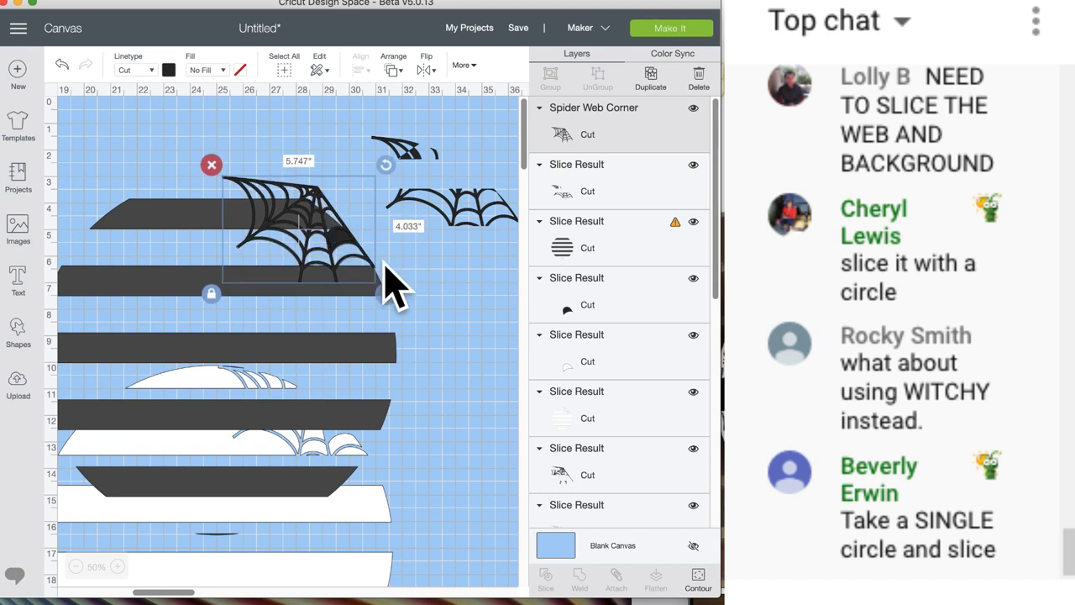
# - Slice the new spider web out of the copied black stripes and move the resulting web pieces off to the right
pyautogui.keyDown('shift'); pyautogui.click(122, 225); pyautogui.keyUp('shift')
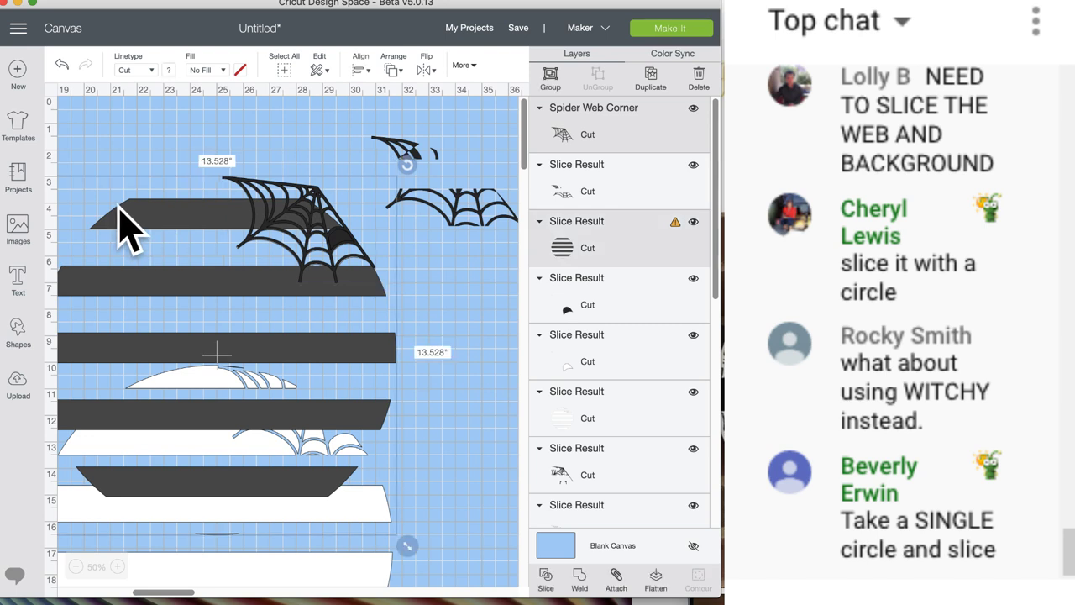
pyautogui.click(545, 580)
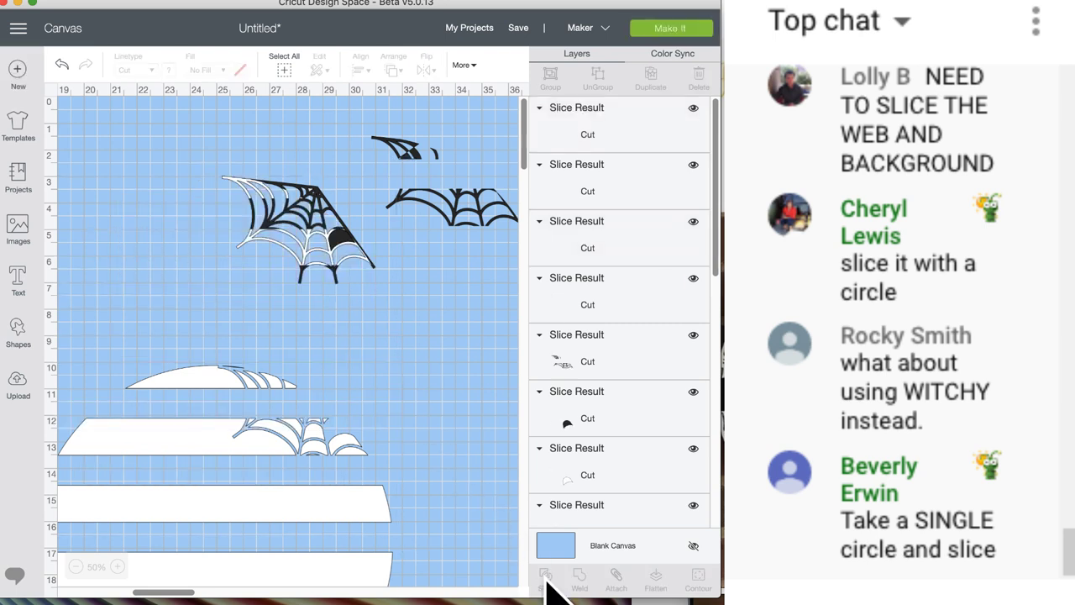
pyautogui.moveTo(243, 225); pyautogui.dragTo(382, 210)
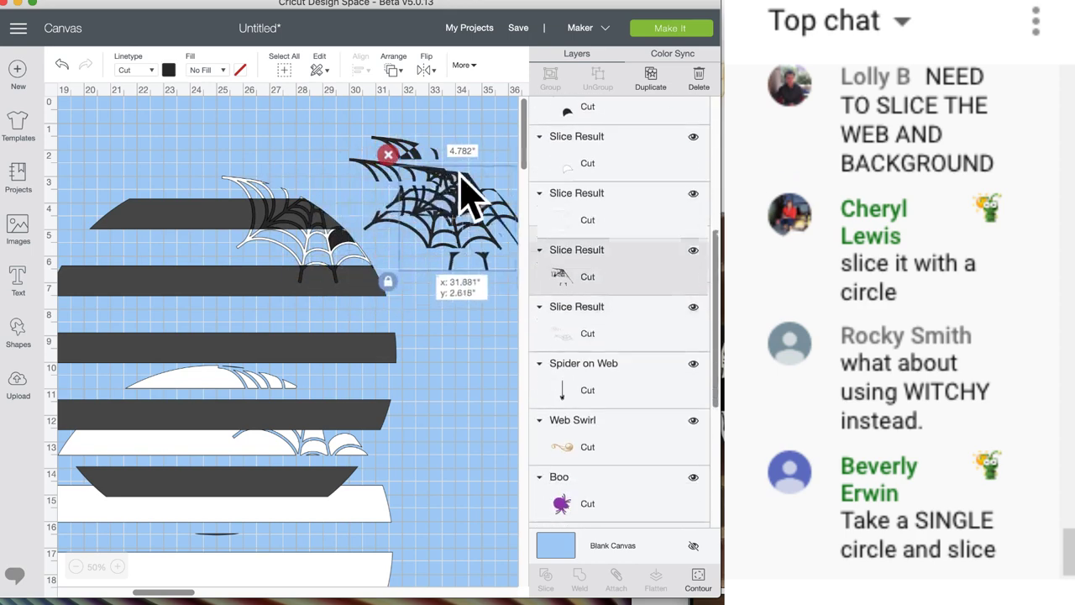
pyautogui.moveTo(260, 211); pyautogui.dragTo(412, 187)
pyautogui.moveTo(357, 261); pyautogui.dragTo(473, 240)
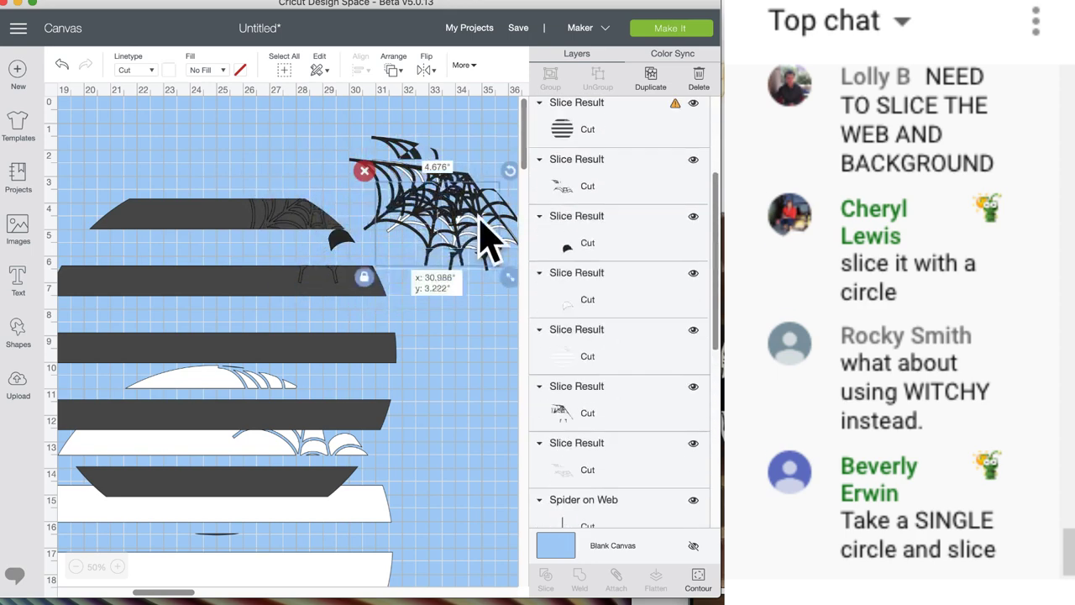
pyautogui.moveTo(324, 233); pyautogui.dragTo(492, 201)
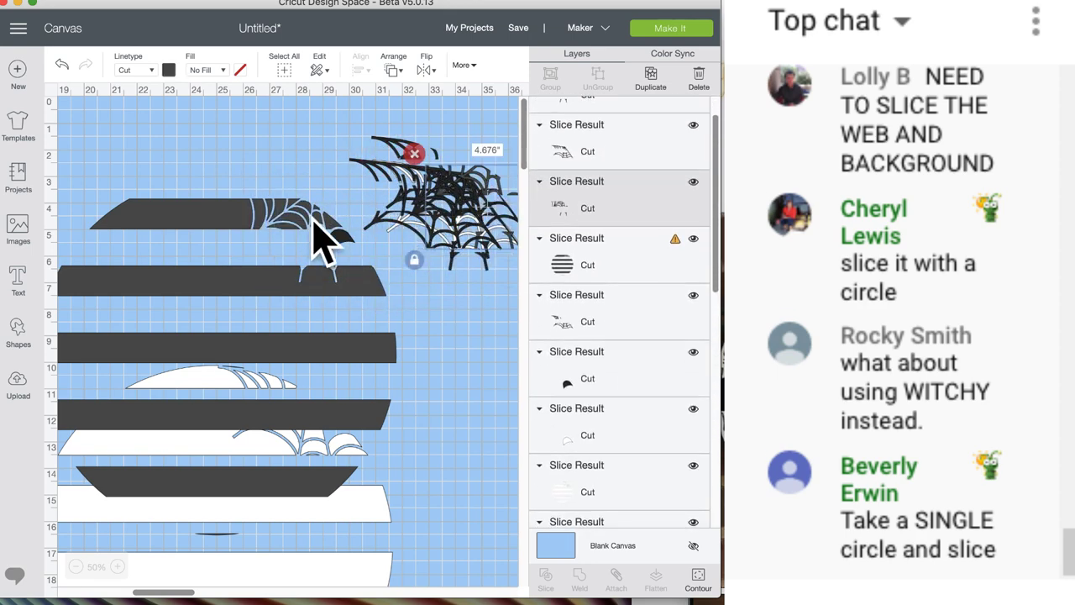
pyautogui.click(207, 236)
pyautogui.hscroll(-10, 217, 239)
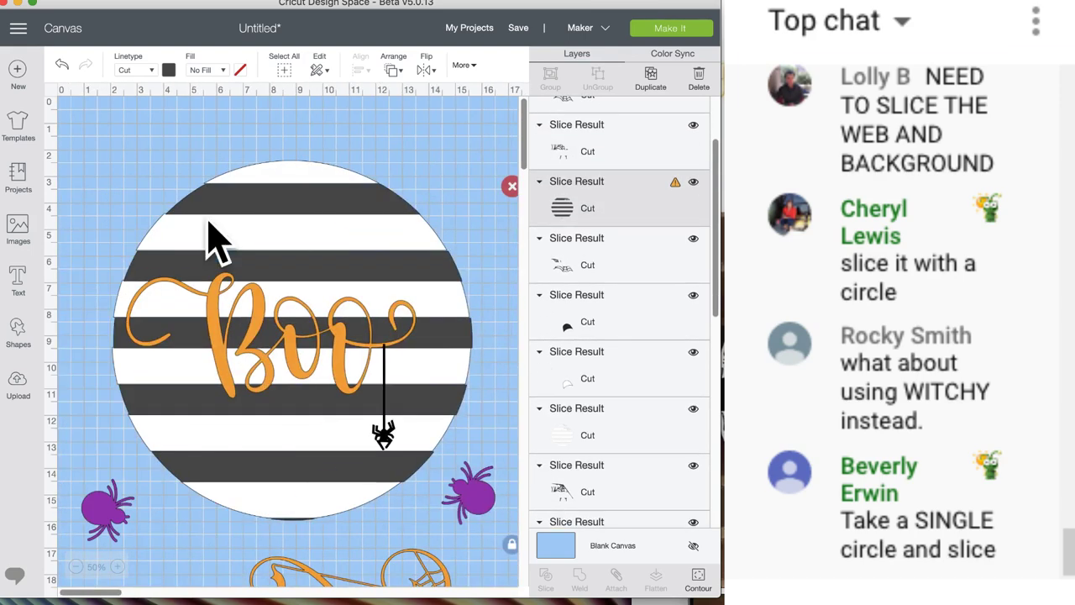
pyautogui.hscroll(12, 284, 191)
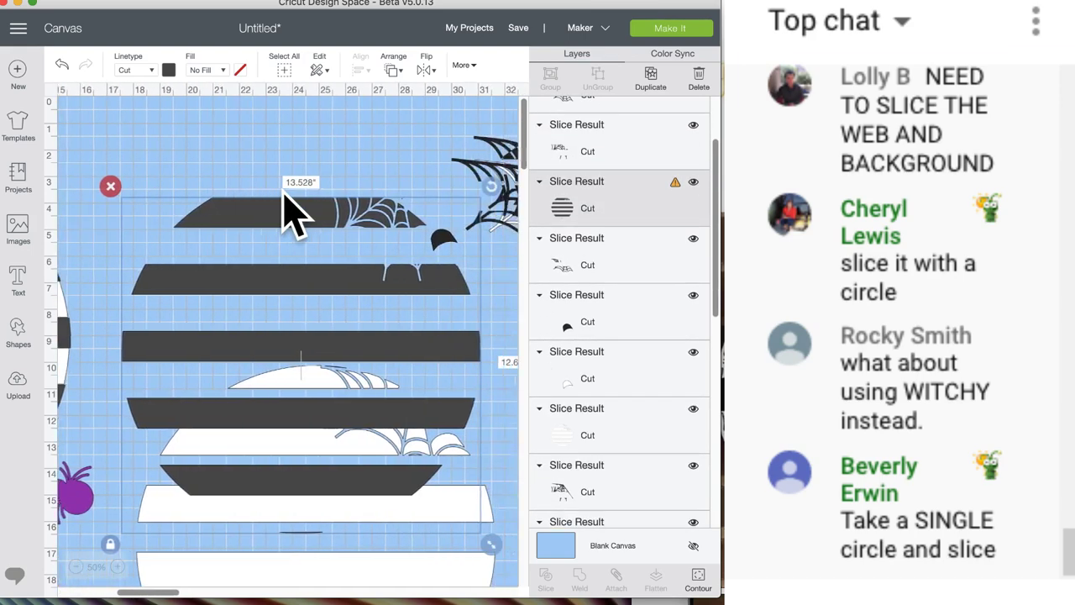
pyautogui.moveTo(335, 217); pyautogui.dragTo(391, 216)
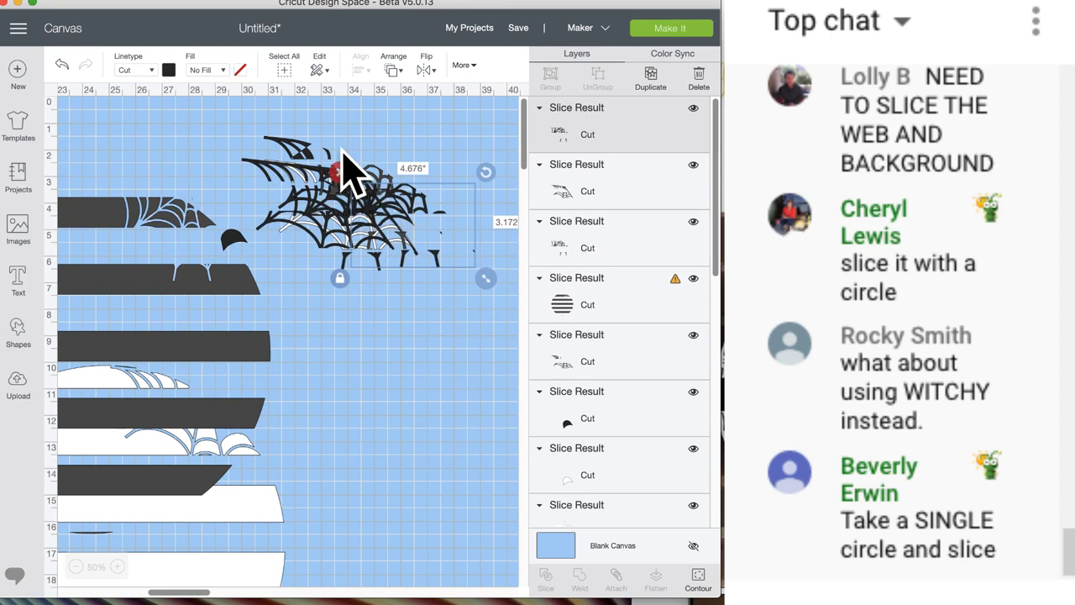
# - Delete the pile of leftover web pieces, move the black stripes down and right, and delete the small black and white fragments
pyautogui.moveTo(240, 120); pyautogui.dragTo(424, 244)
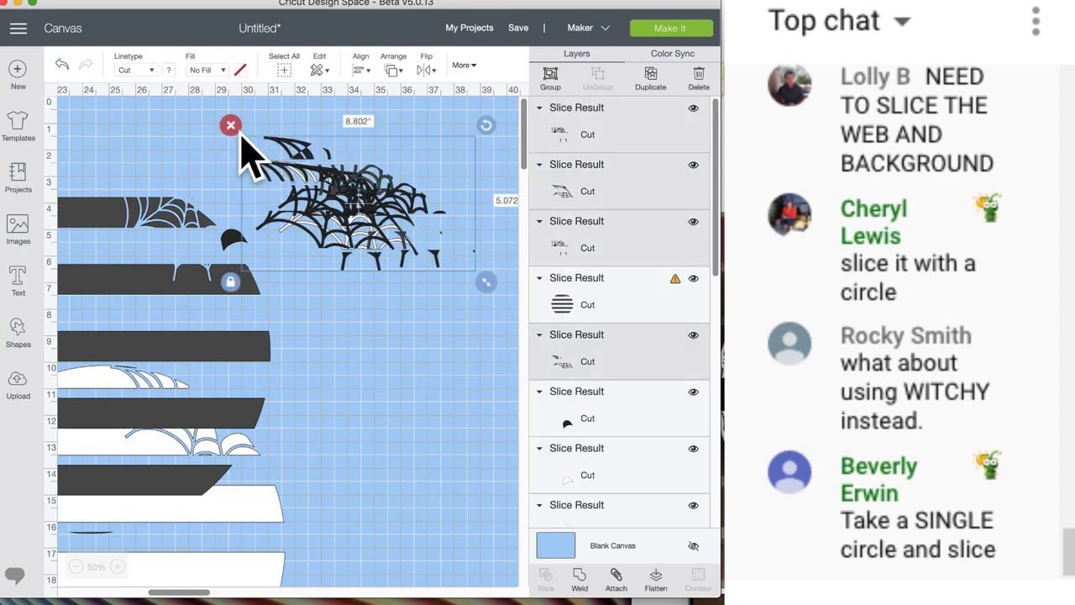
pyautogui.click(228, 123)
pyautogui.moveTo(239, 237); pyautogui.dragTo(264, 365)
pyautogui.click(233, 241)
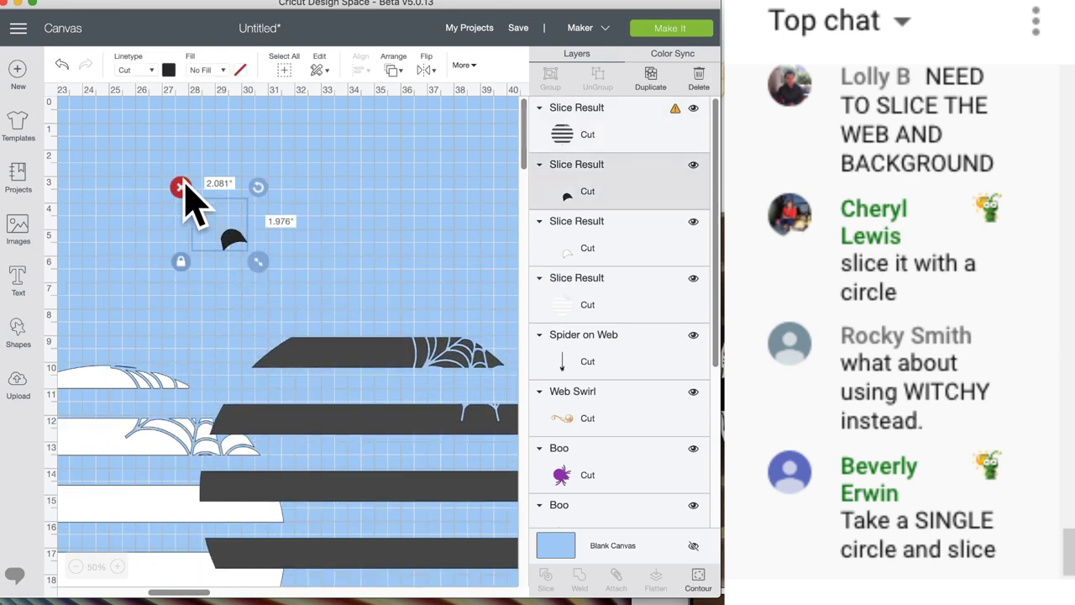
pyautogui.click(179, 184)
pyautogui.click(233, 244)
pyautogui.click(180, 185)
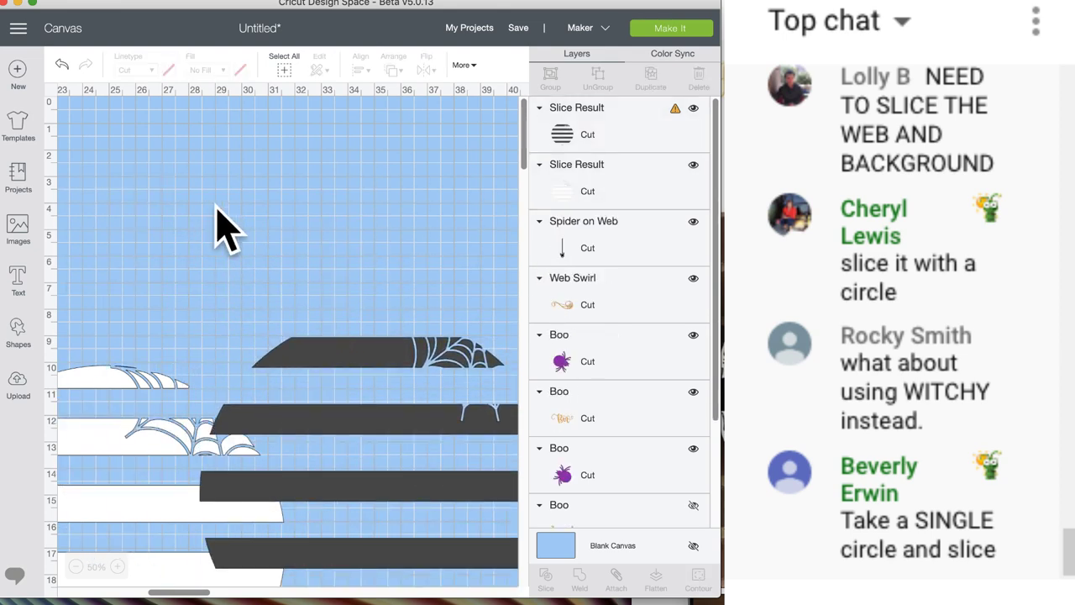
# - Move the sliced black stripes onto the sliced white stripes to reassemble the circle with the web cutout, and compare it with the original
pyautogui.scroll(-5, 264, 277)
pyautogui.moveTo(432, 264); pyautogui.dragTo(141, 277)
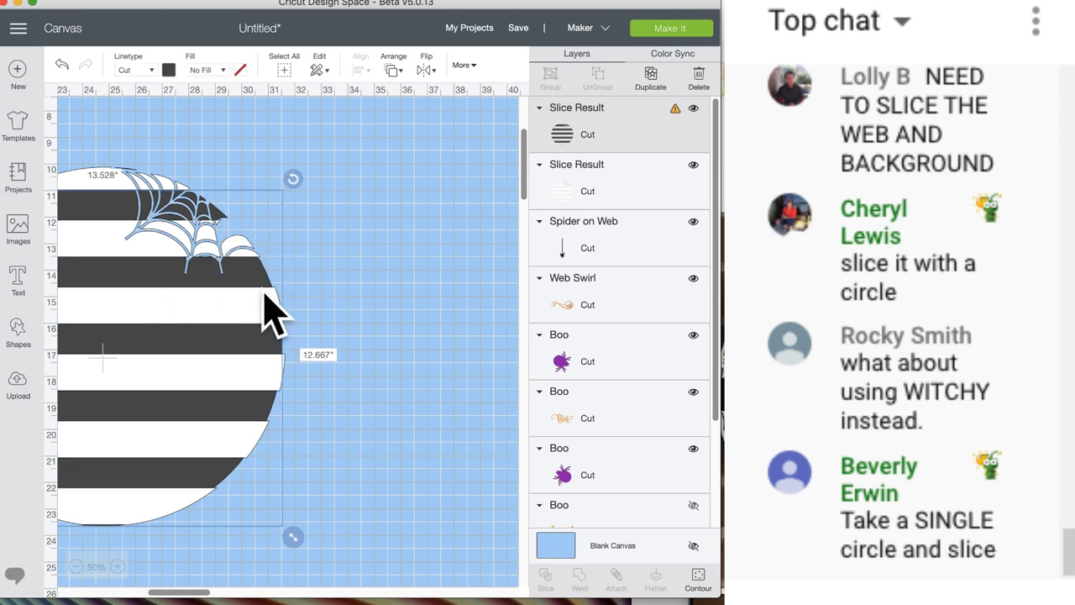
pyautogui.hscroll(-15, 278, 312)
pyautogui.scroll(5, 277, 312)
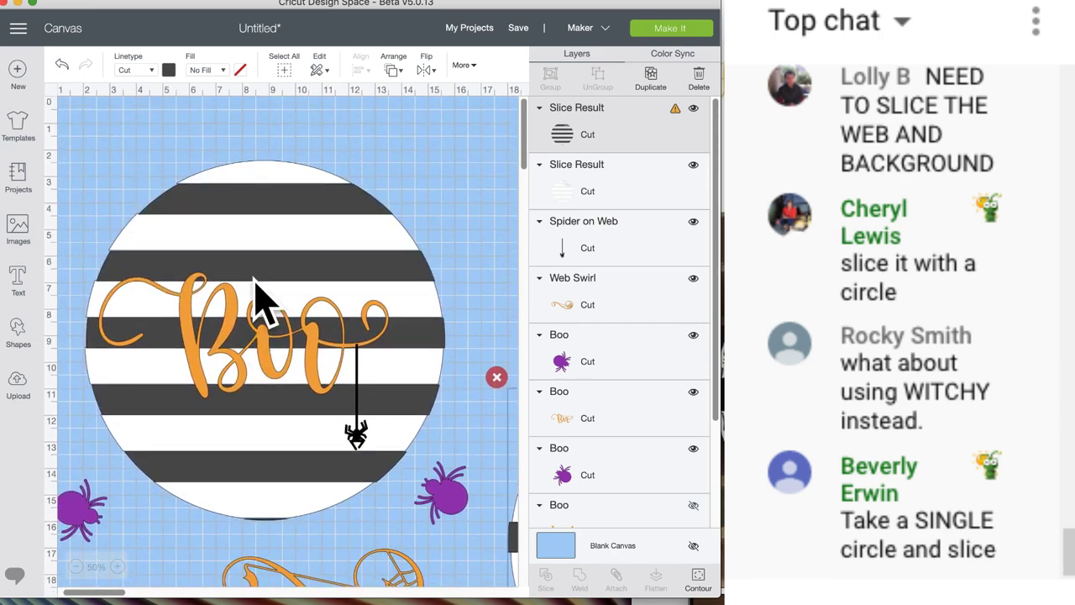
pyautogui.hscroll(15, 276, 244)
pyautogui.hscroll(5, 286, 260)
pyautogui.hscroll(-9, 285, 261)
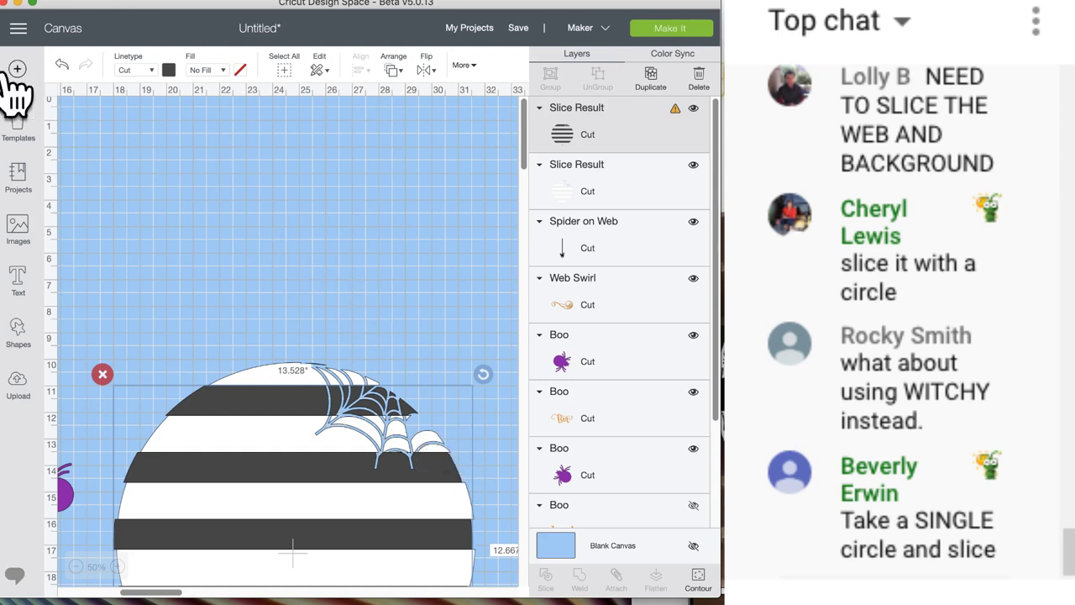
# - Undo the black stripes' move onto the white stripes and the deletion of the small white and black fragments
pyautogui.click(60, 66)
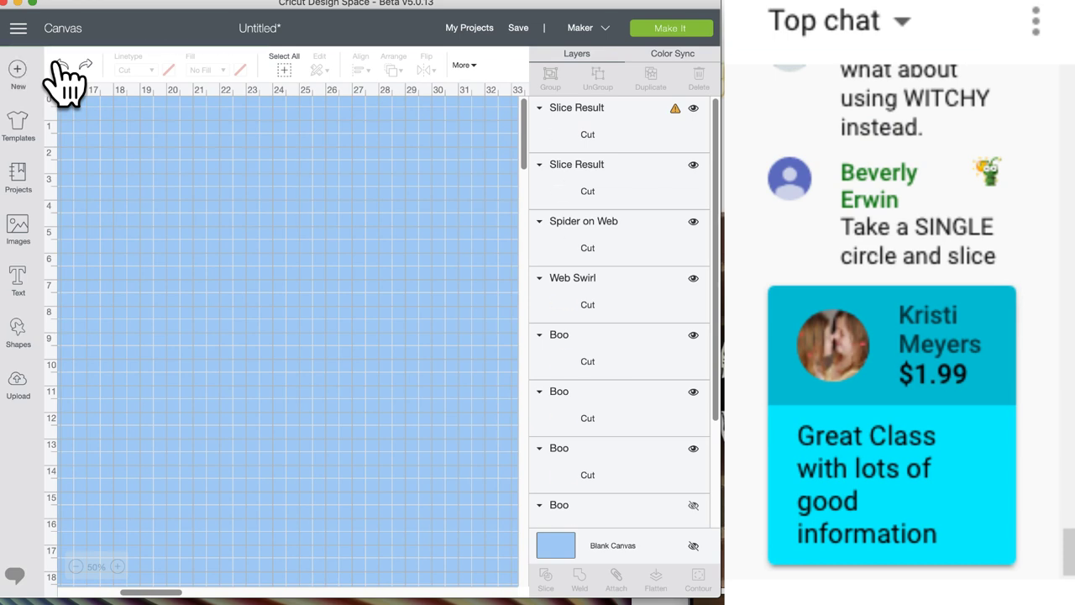
pyautogui.click(60, 66)
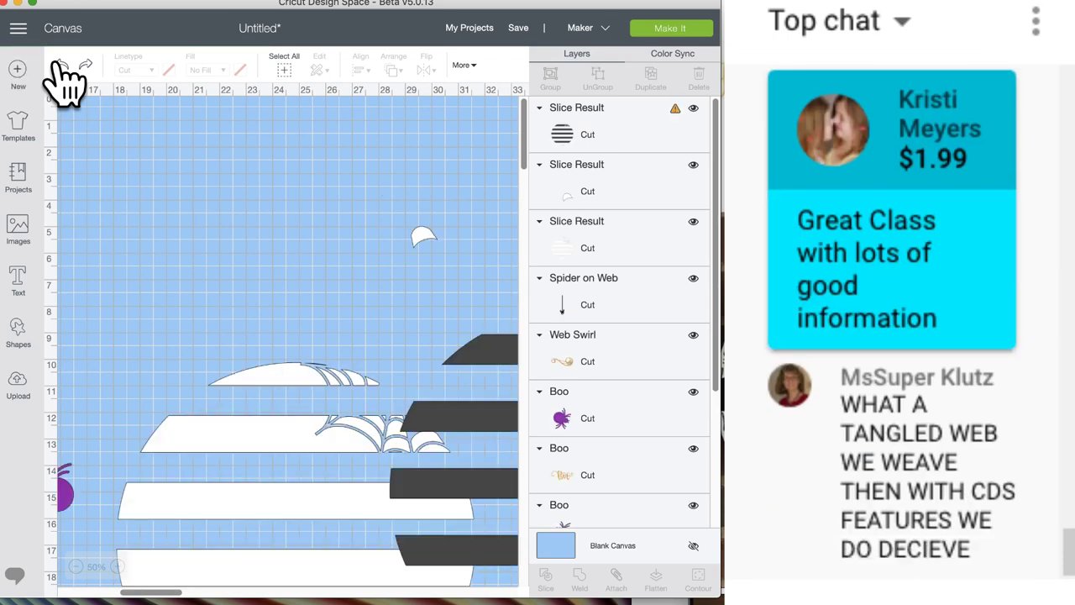
pyautogui.click(60, 65)
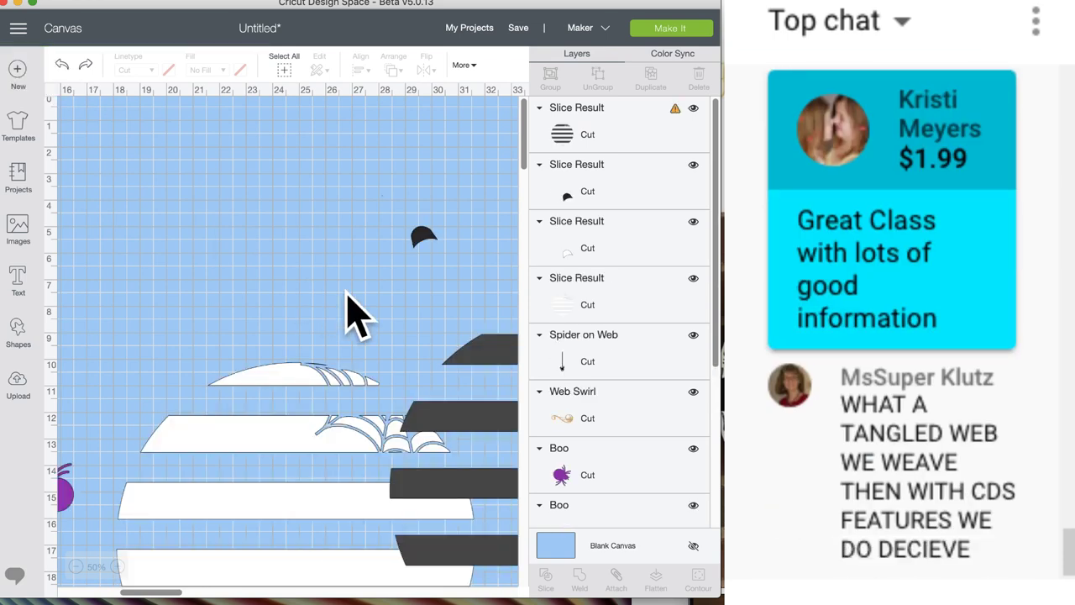
# - Move the small black fragment away from the white one and place the sliced black stripes over the sliced white stripes
pyautogui.hscroll(3, 360, 290)
pyautogui.moveTo(311, 244); pyautogui.dragTo(368, 280)
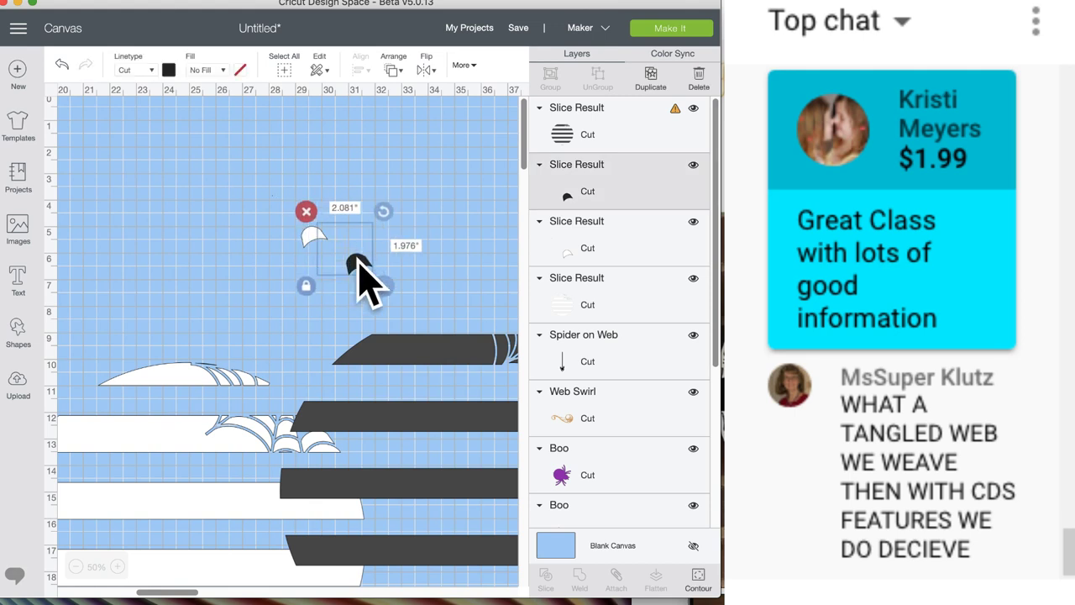
pyautogui.hscroll(2, 370, 280)
pyautogui.moveTo(339, 351); pyautogui.dragTo(99, 409)
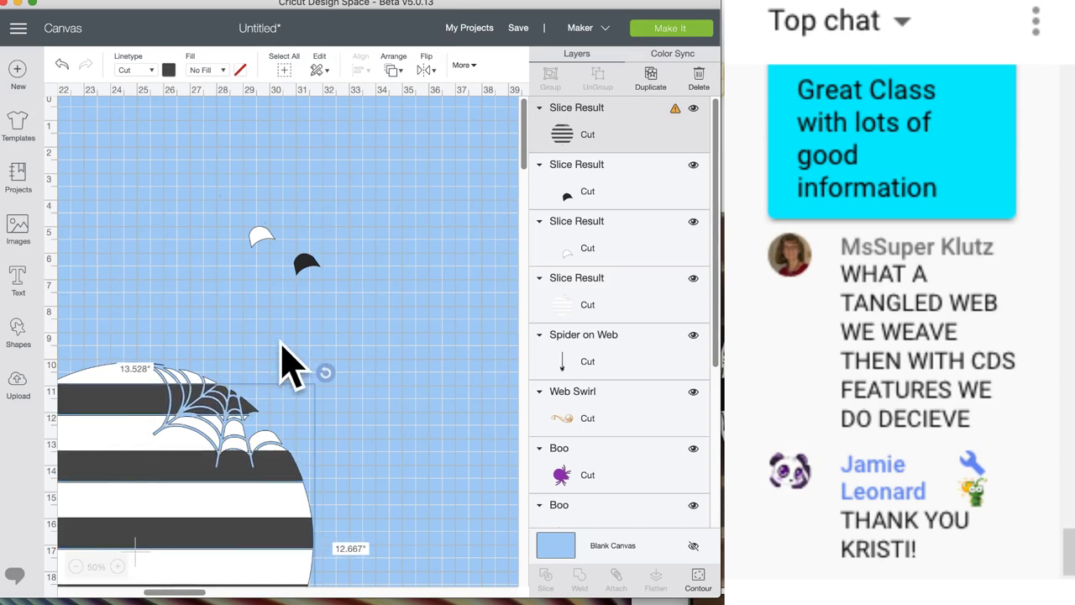
# - Fit the small white fragment into the gap at the web circle's right edge and send the black stripes to the back
pyautogui.moveTo(260, 239); pyautogui.dragTo(258, 424)
pyautogui.click(387, 420)
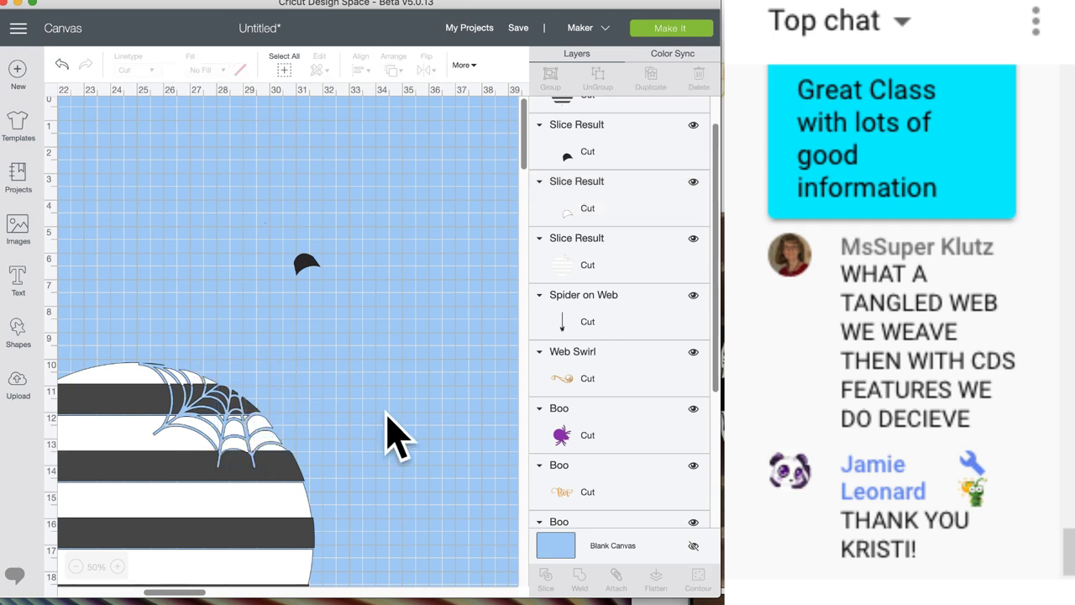
pyautogui.hscroll(-5, 387, 420)
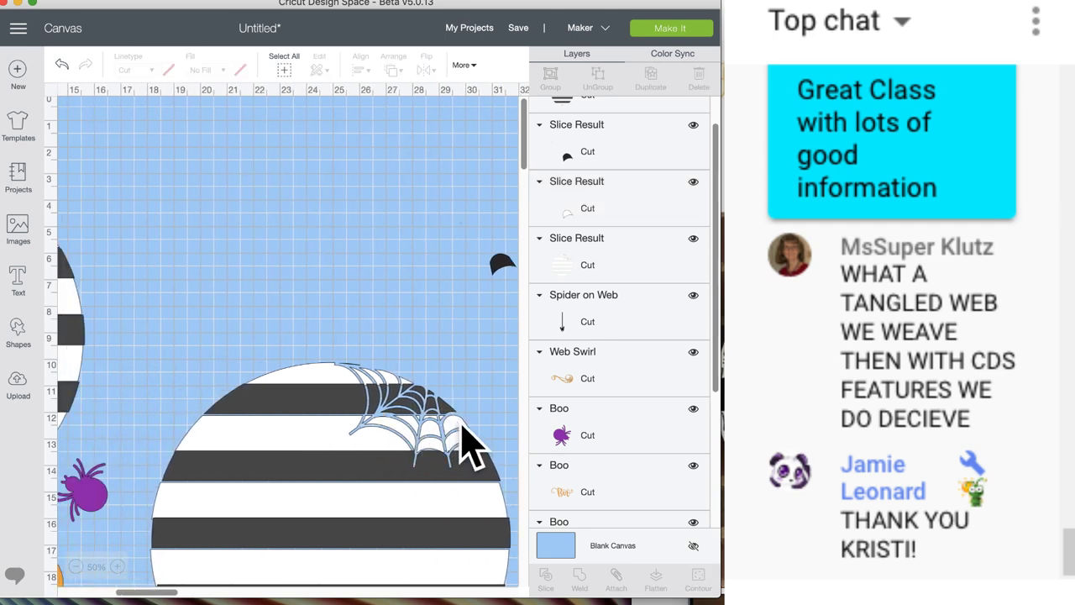
pyautogui.click(464, 449)
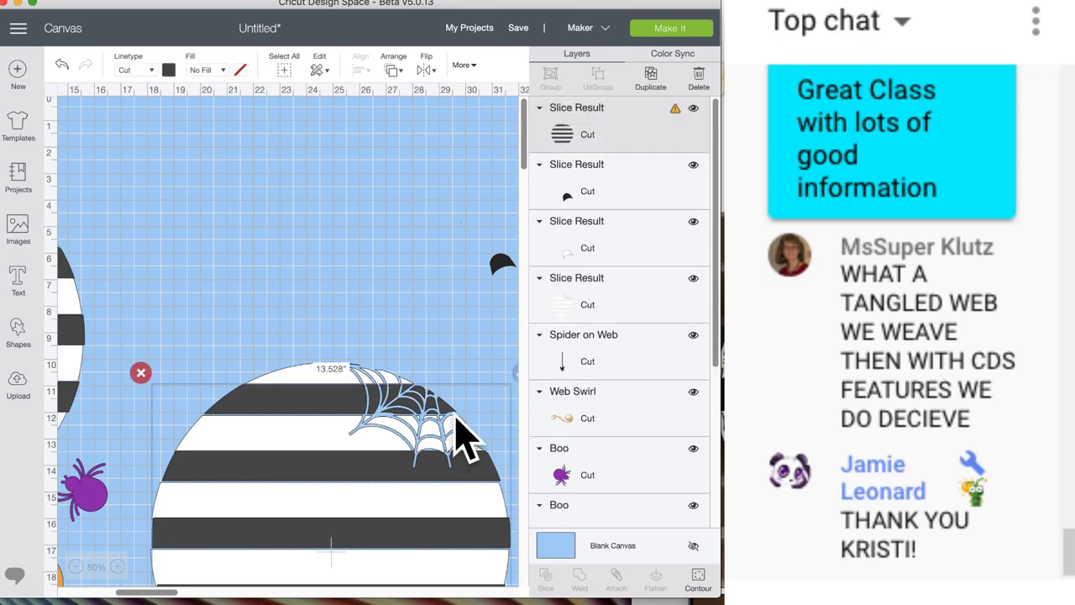
pyautogui.click(393, 71)
pyautogui.click(402, 98)
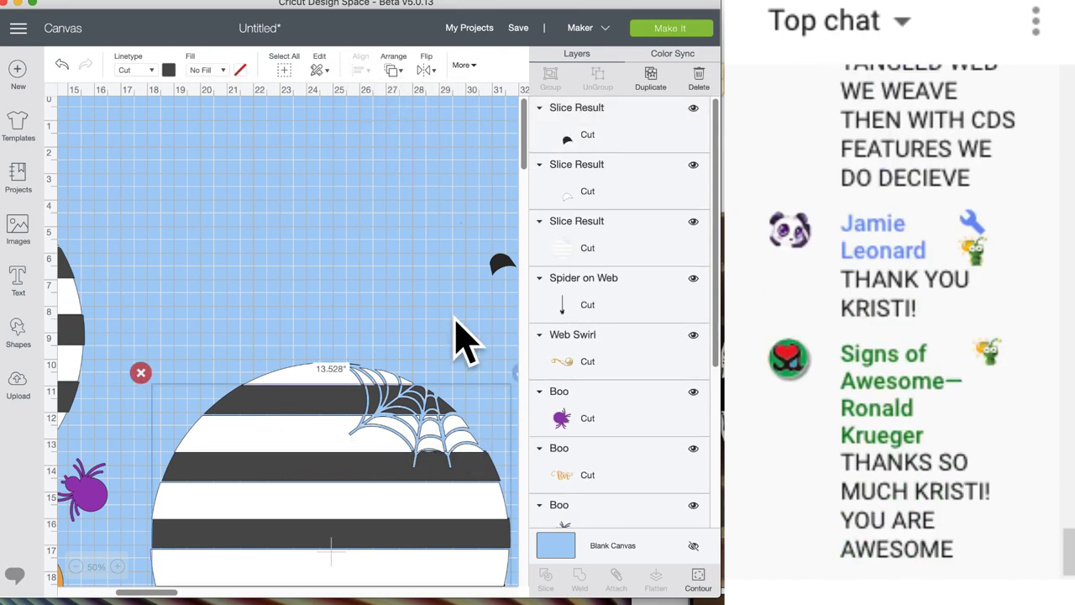
# - Attach the small white fragment to the sliced white stripes of the web circle
pyautogui.click(456, 429)
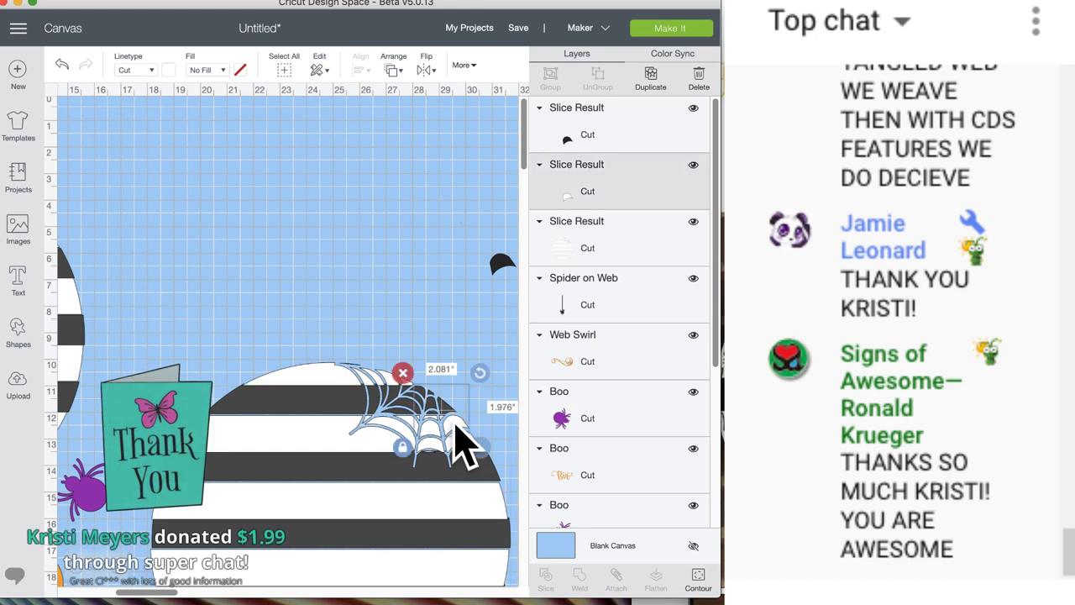
pyautogui.keyDown('shift'); pyautogui.click(257, 451); pyautogui.keyUp('shift')
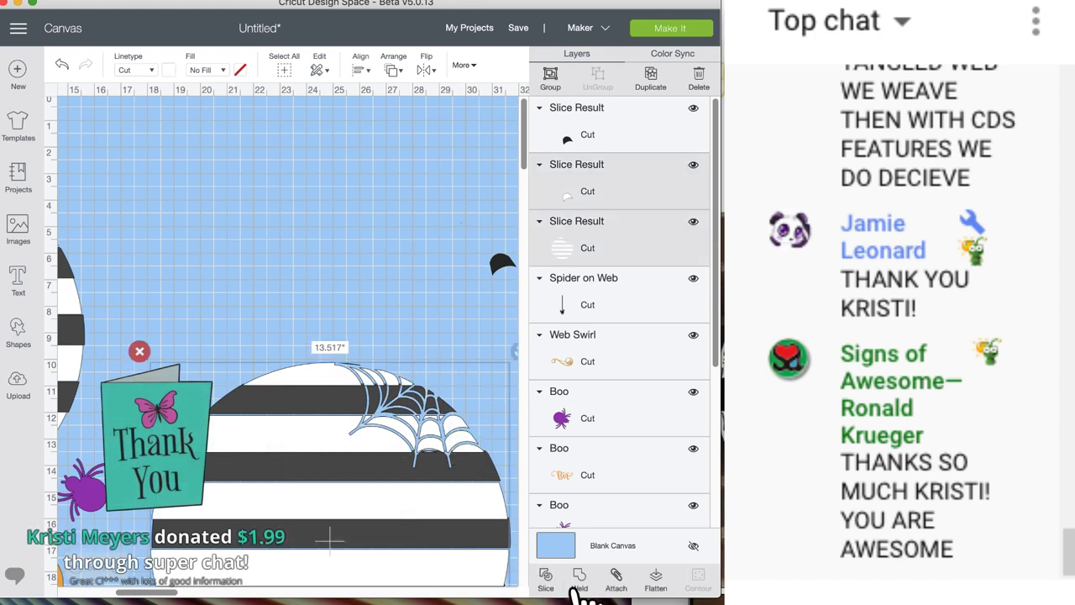
pyautogui.click(616, 580)
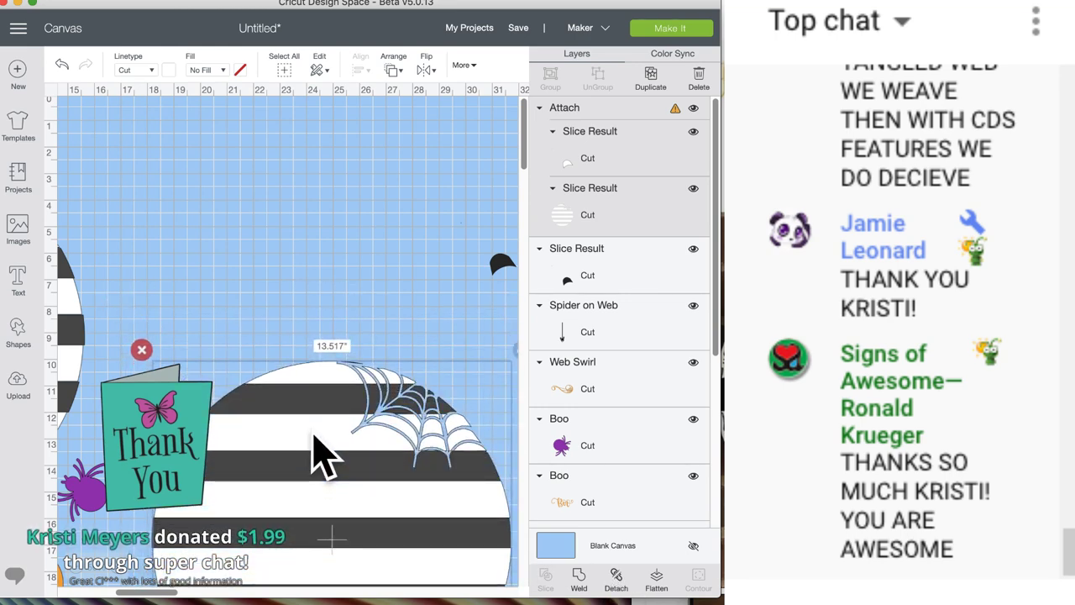
# - Move the orange Boo lettering from the original circle onto the web circle and bring it to the front
pyautogui.scroll(-5, 317, 454)
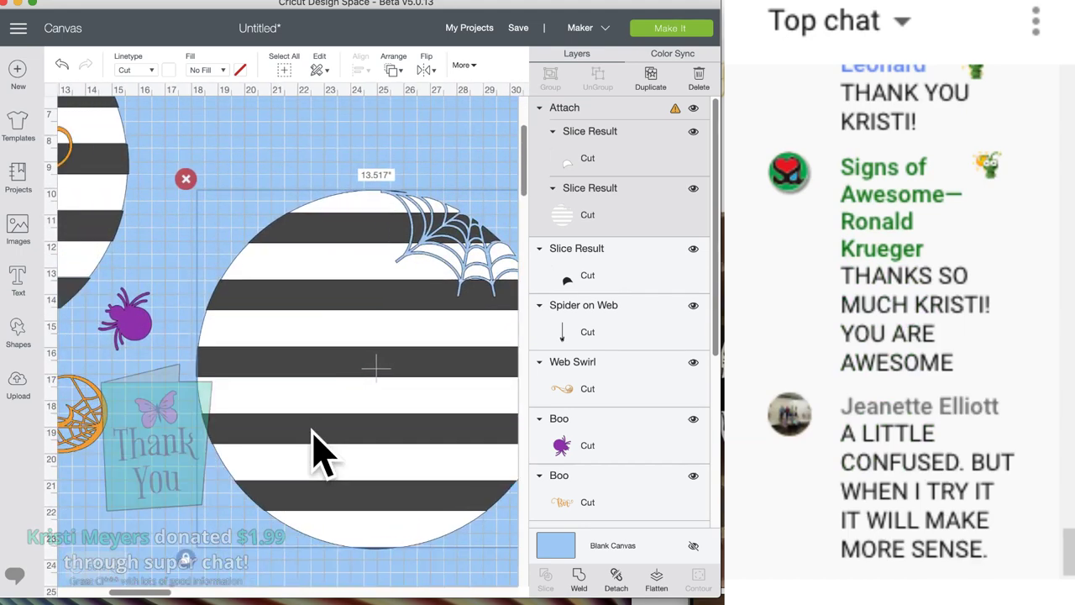
pyautogui.hscroll(-5, 319, 451)
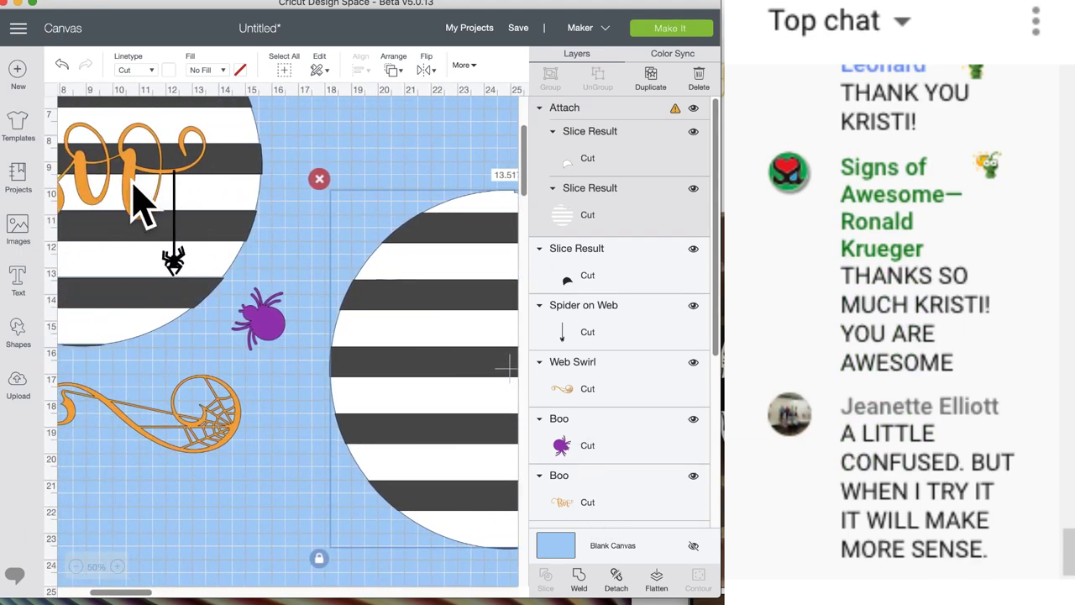
pyautogui.moveTo(122, 180); pyautogui.dragTo(521, 343)
pyautogui.hscroll(8, 456, 356)
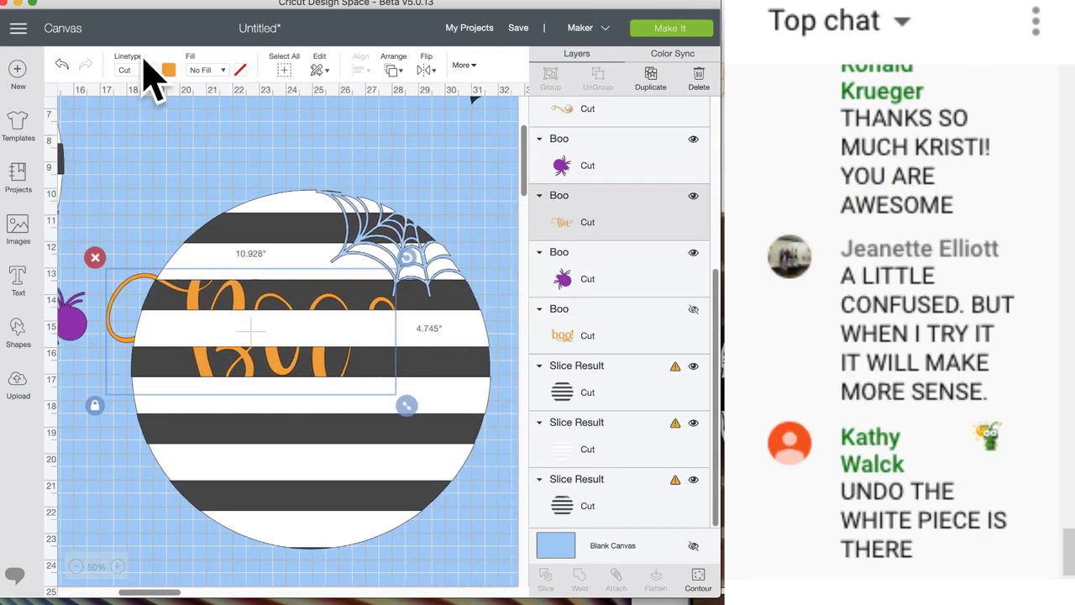
pyautogui.click(392, 72)
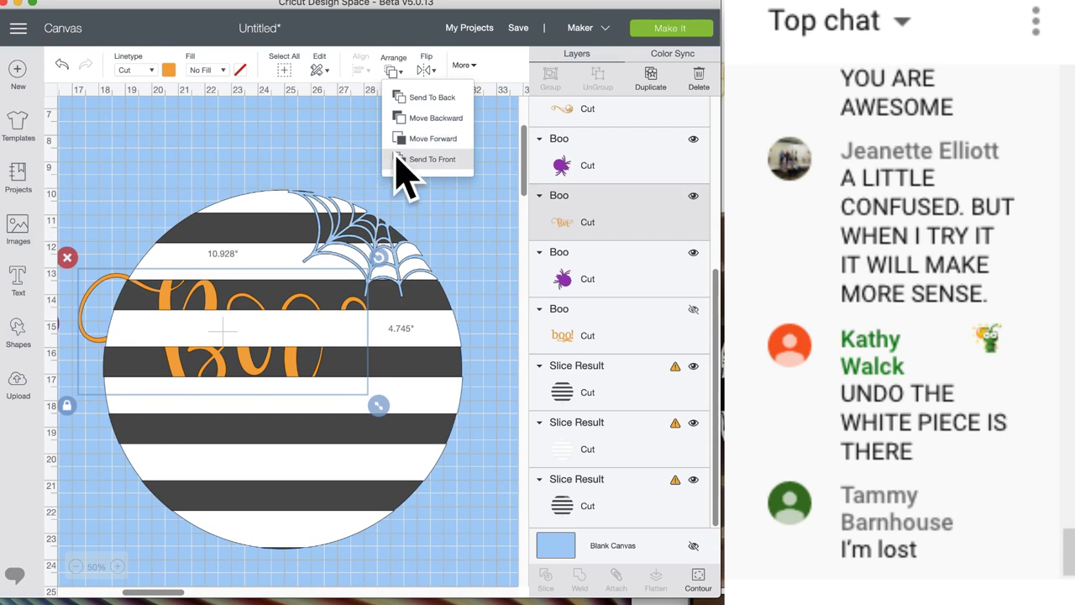
pyautogui.click(406, 161)
# - Move the hanging spider from the original circle to the end of the Boo lettering and bring it to the front
pyautogui.hscroll(-2, 202, 193)
pyautogui.hscroll(-4, 200, 199)
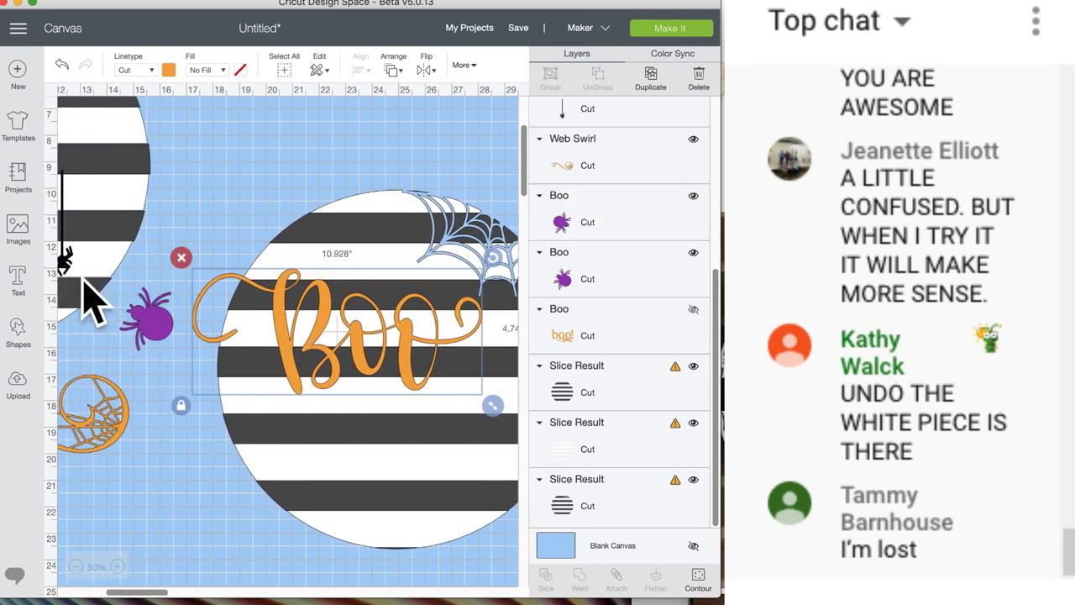
pyautogui.moveTo(67, 264); pyautogui.dragTo(498, 449)
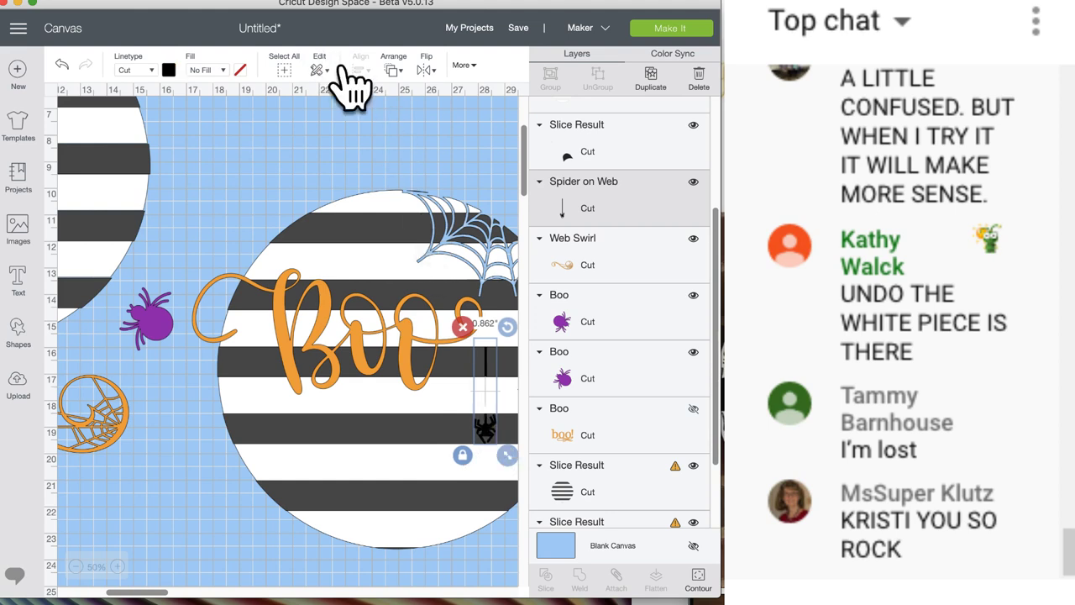
pyautogui.click(395, 71)
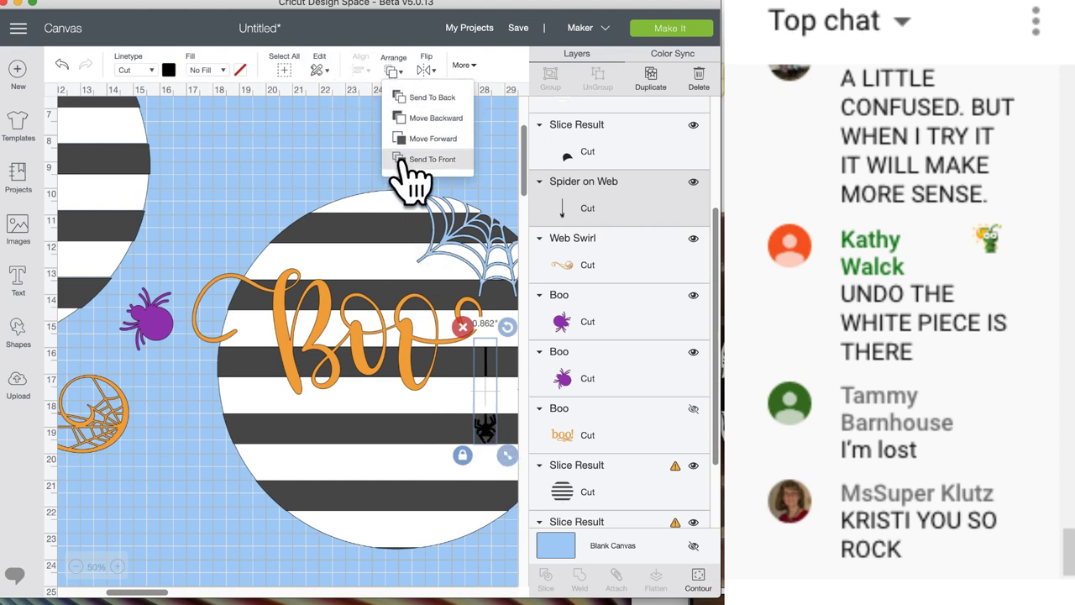
pyautogui.click(410, 206)
# - Center the Boo lettering within the web circle and hang the spider's thread from the curl of the last letter
pyautogui.hscroll(5, 269, 248)
pyautogui.moveTo(240, 360); pyautogui.dragTo(264, 346)
pyautogui.moveTo(350, 425); pyautogui.dragTo(362, 445)
pyautogui.hscroll(-5, 136, 445)
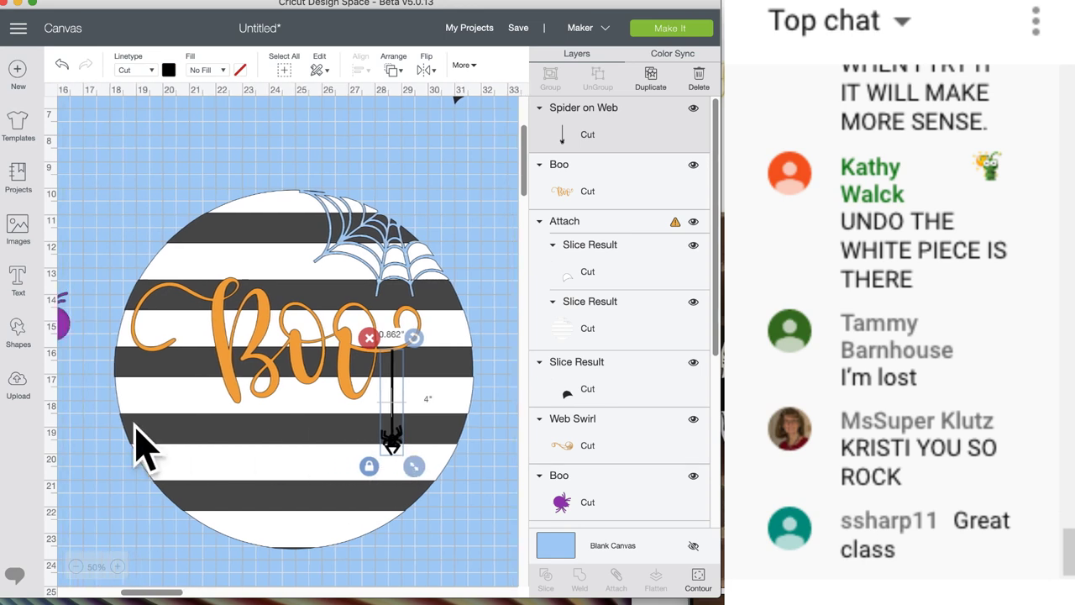
pyautogui.moveTo(285, 357); pyautogui.dragTo(281, 363)
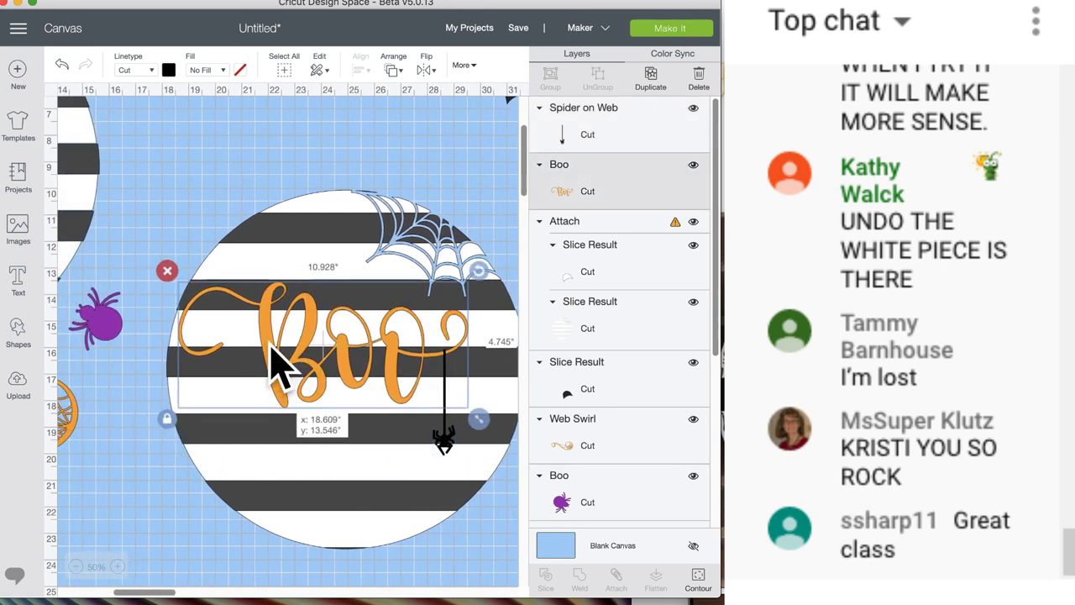
# - Delete the leftover orange web swirl and the purple spiders around the original circle
pyautogui.hscroll(-10, 278, 361)
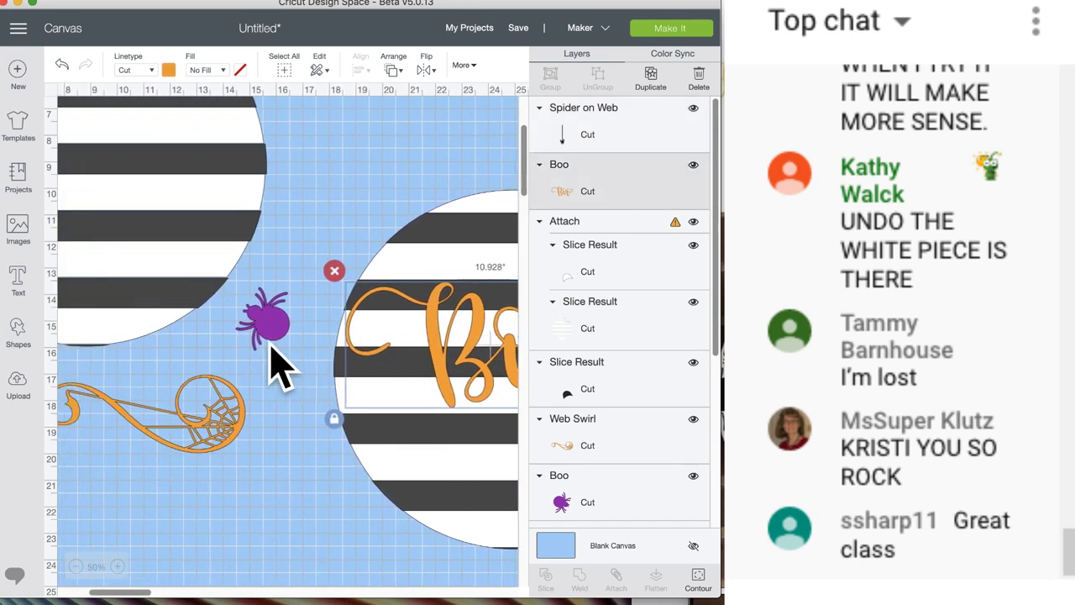
pyautogui.moveTo(96, 353); pyautogui.dragTo(180, 420)
pyautogui.click(144, 361)
pyautogui.moveTo(402, 435); pyautogui.dragTo(452, 356)
pyautogui.click(237, 362)
pyautogui.click(472, 328)
pyautogui.click(428, 280)
# - Group the black and white stripes of the original plain circle
pyautogui.scroll(5, 435, 303)
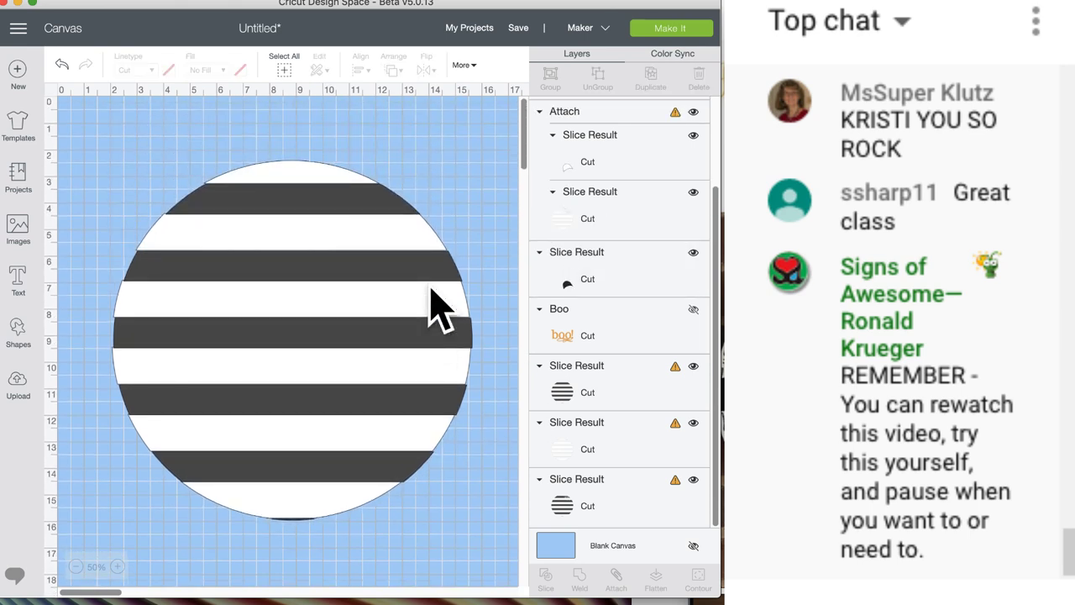
pyautogui.moveTo(173, 139); pyautogui.dragTo(329, 332)
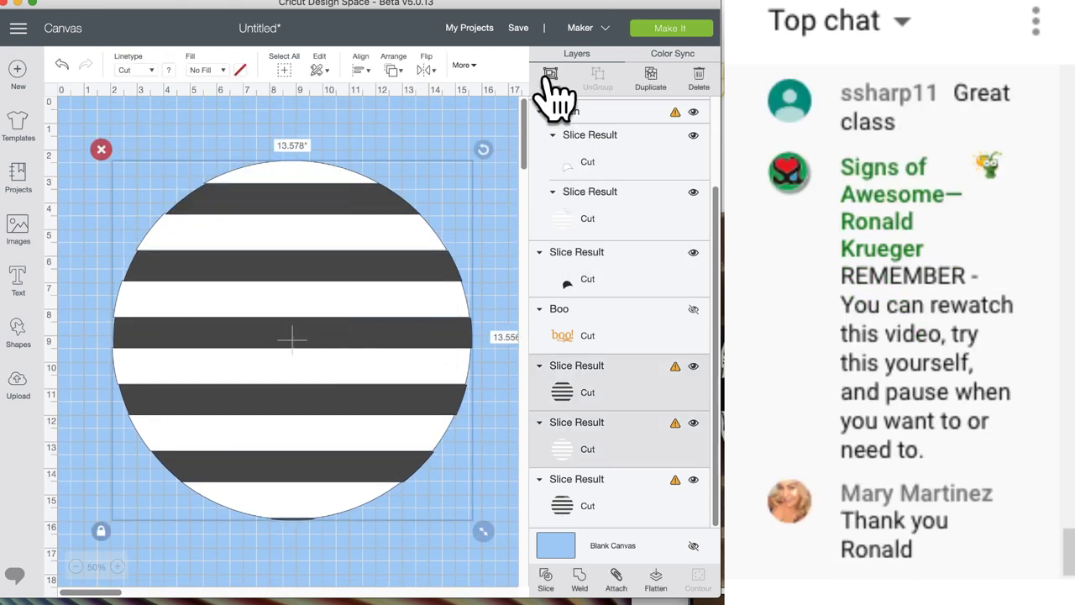
pyautogui.click(551, 76)
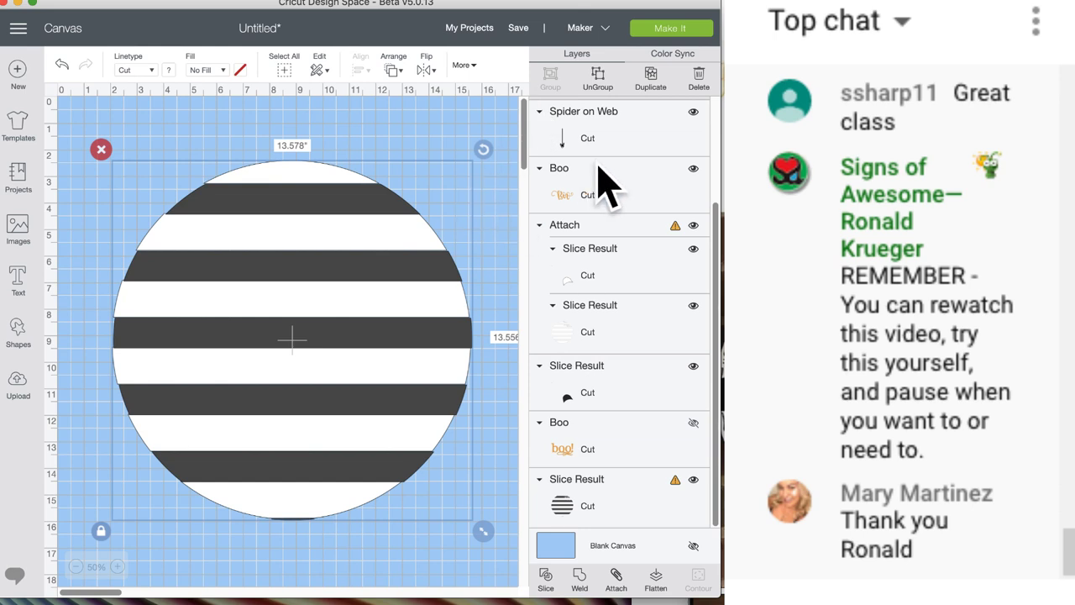
pyautogui.scroll(3, 709, 160)
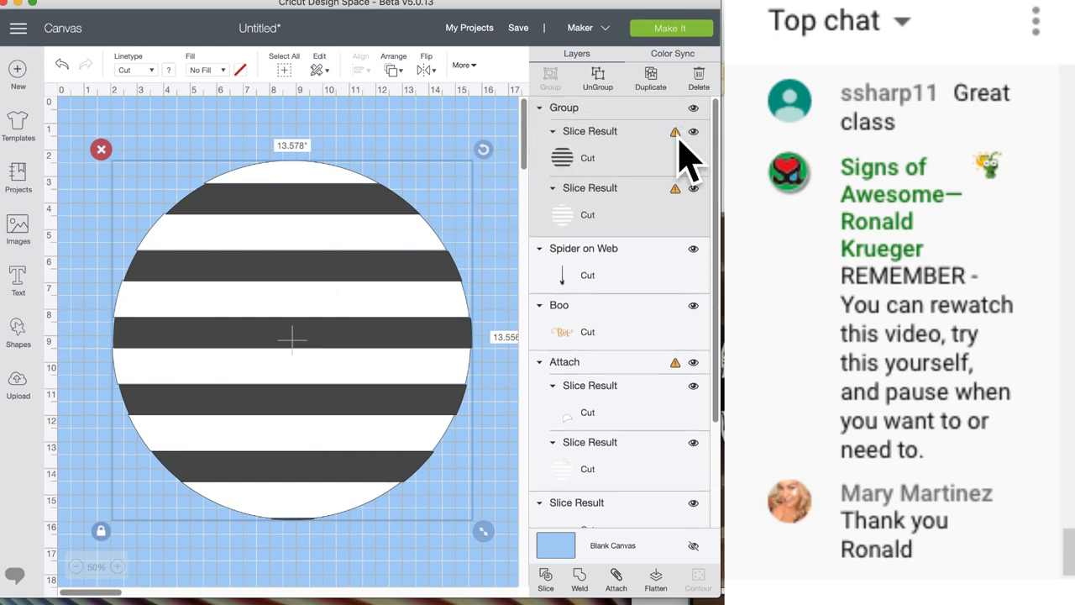
pyautogui.click(375, 140)
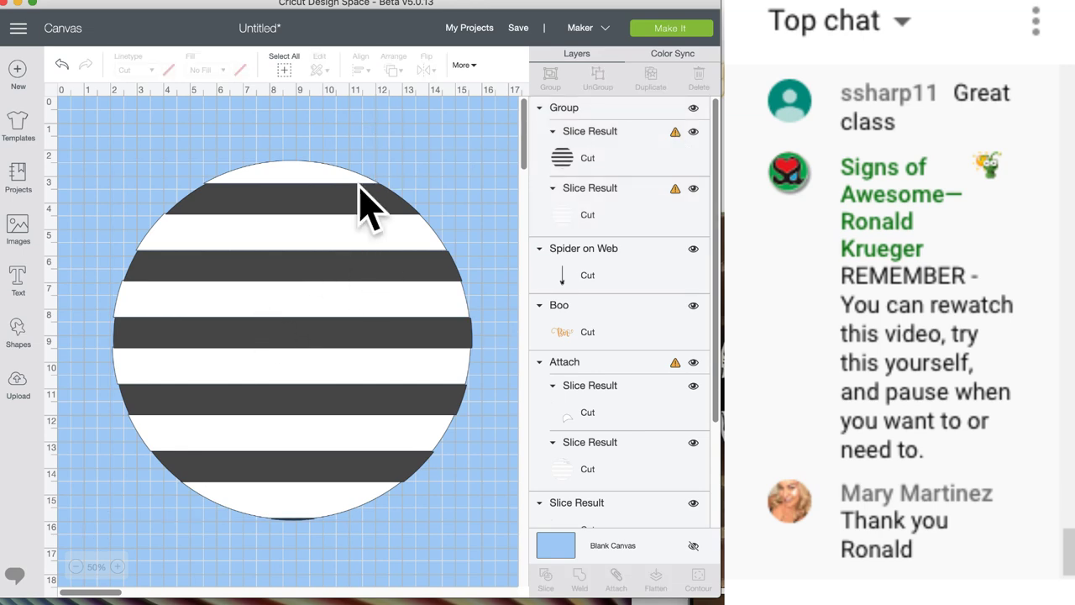
# - Select everything on the canvas and scale it all down proportionally so both circles fit in view
pyautogui.click(284, 69)
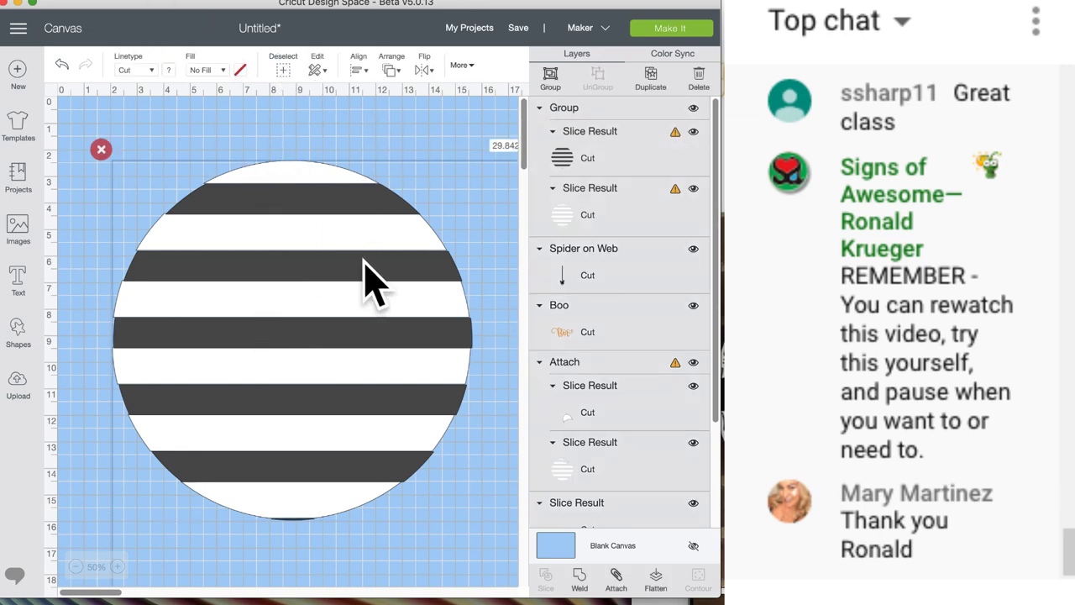
pyautogui.hscroll(5, 370, 277)
pyautogui.scroll(-8, 357, 277)
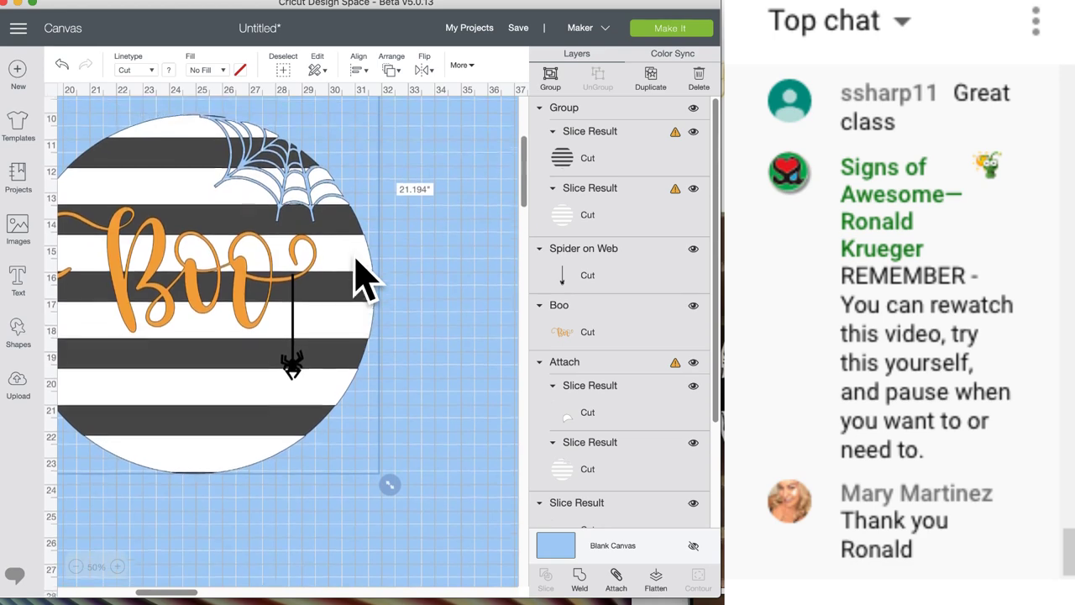
pyautogui.moveTo(383, 486); pyautogui.dragTo(164, 330)
pyautogui.scroll(5, 173, 355)
pyautogui.hscroll(-8, 210, 374)
pyautogui.moveTo(440, 521); pyautogui.dragTo(292, 427)
pyautogui.hscroll(-10, 309, 430)
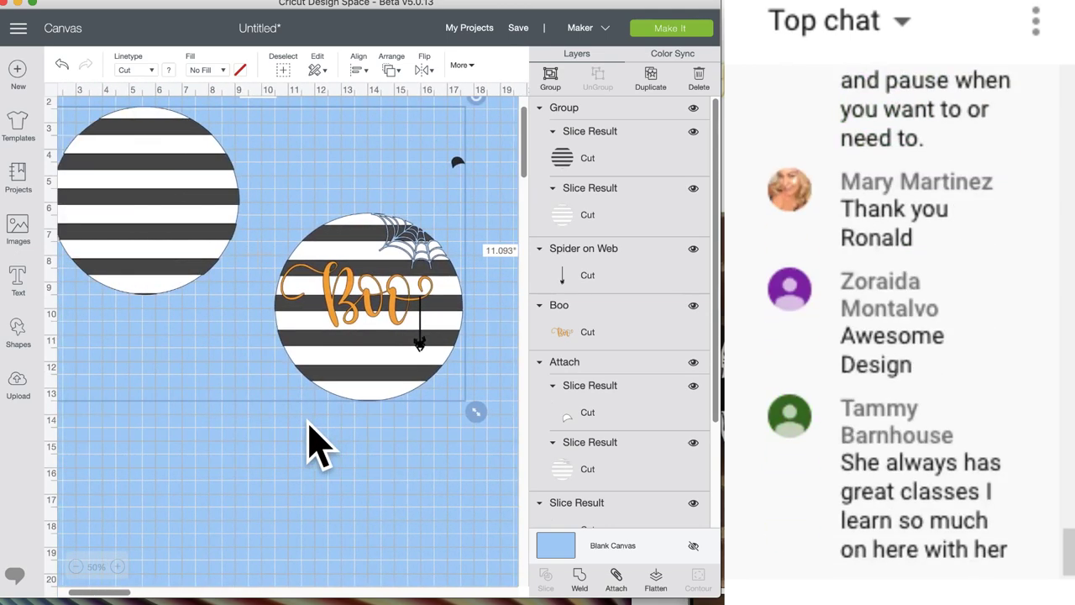
pyautogui.scroll(3, 504, 466)
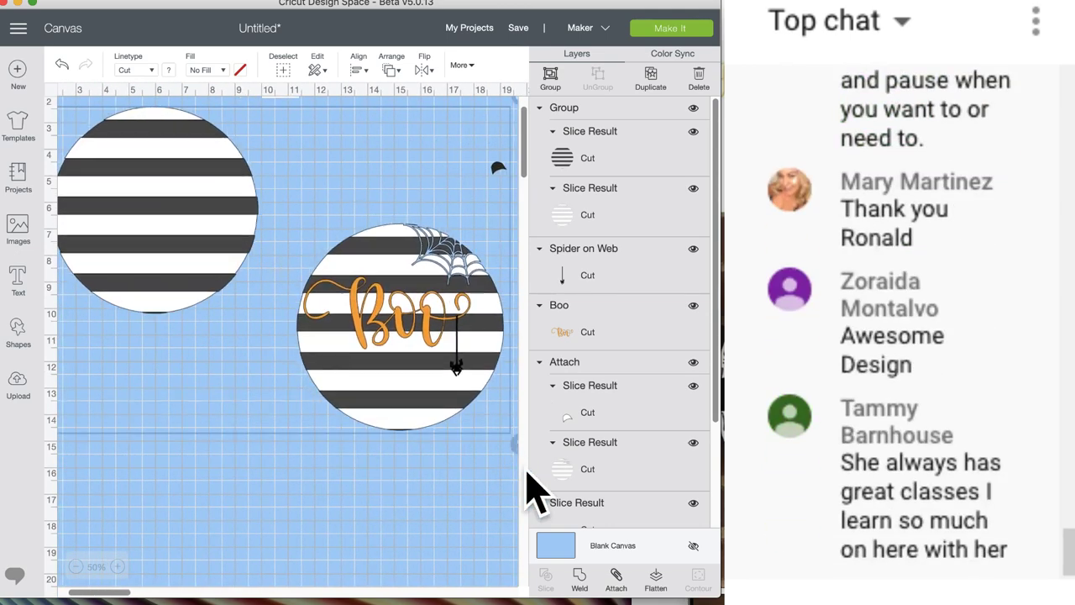
pyautogui.click(221, 540)
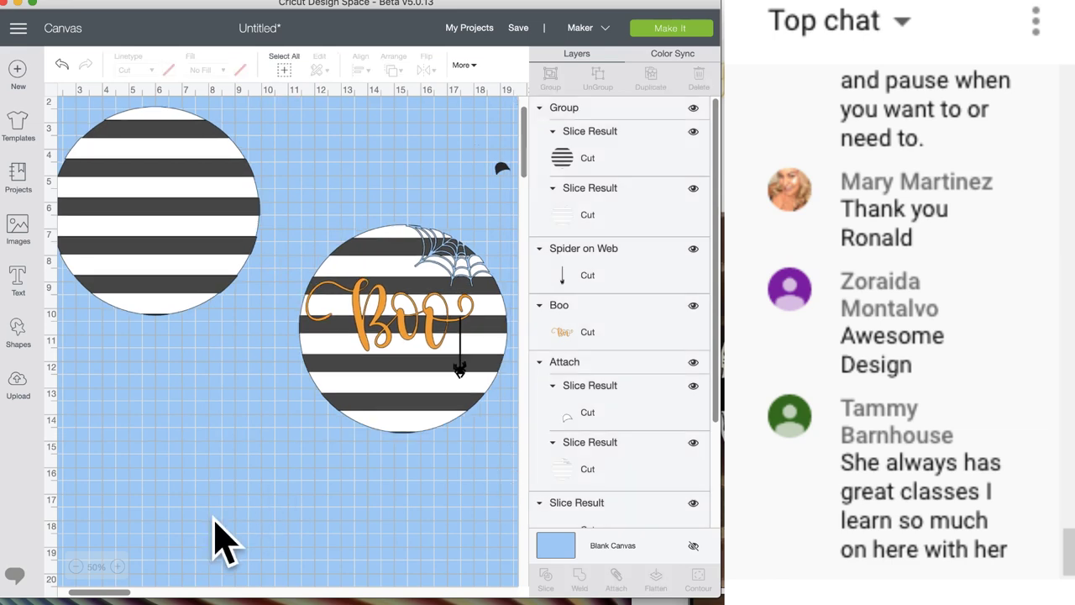
# - Scale the whole design down a little further and inspect both circles up close
pyautogui.click(76, 567)
pyautogui.moveTo(304, 304); pyautogui.dragTo(109, 126)
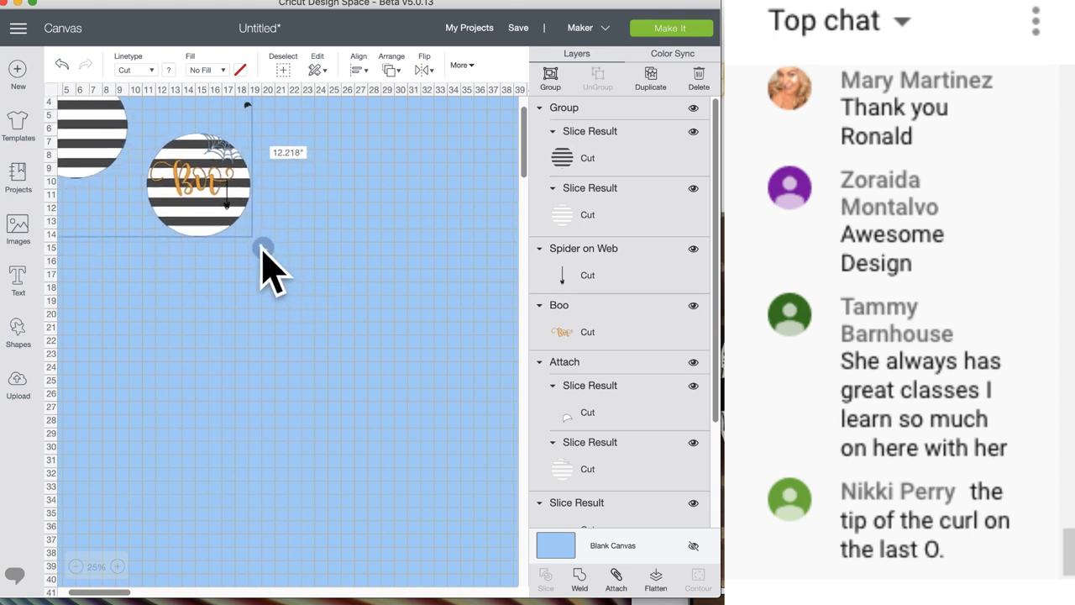
pyautogui.click(119, 566)
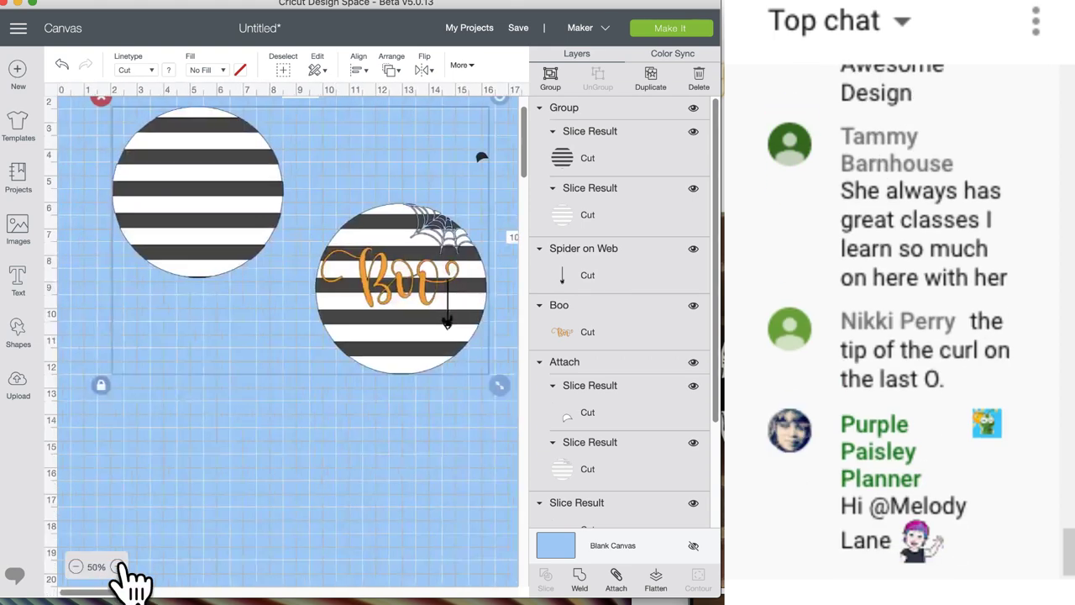
pyautogui.click(118, 566)
pyautogui.click(118, 566)
pyautogui.hscroll(5, 302, 564)
pyautogui.hscroll(1, 315, 571)
pyautogui.click(343, 176)
pyautogui.hscroll(-10, 156, 283)
# - Enlarge the plain striped circle to about 8.4 inches tall and hide its group
pyautogui.moveTo(129, 123); pyautogui.dragTo(194, 266)
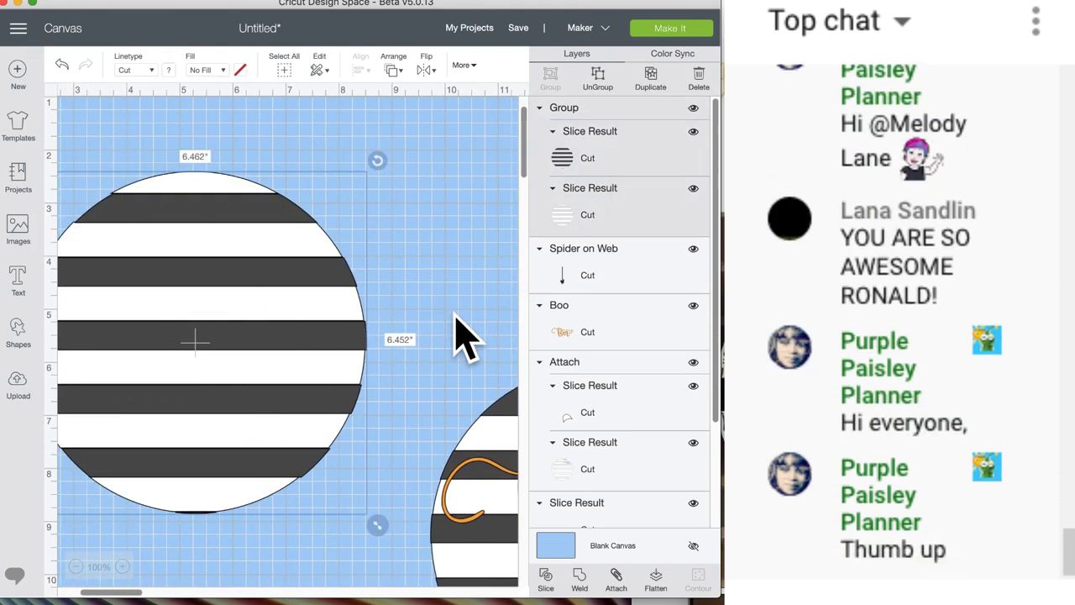
pyautogui.scroll(-5, 462, 336)
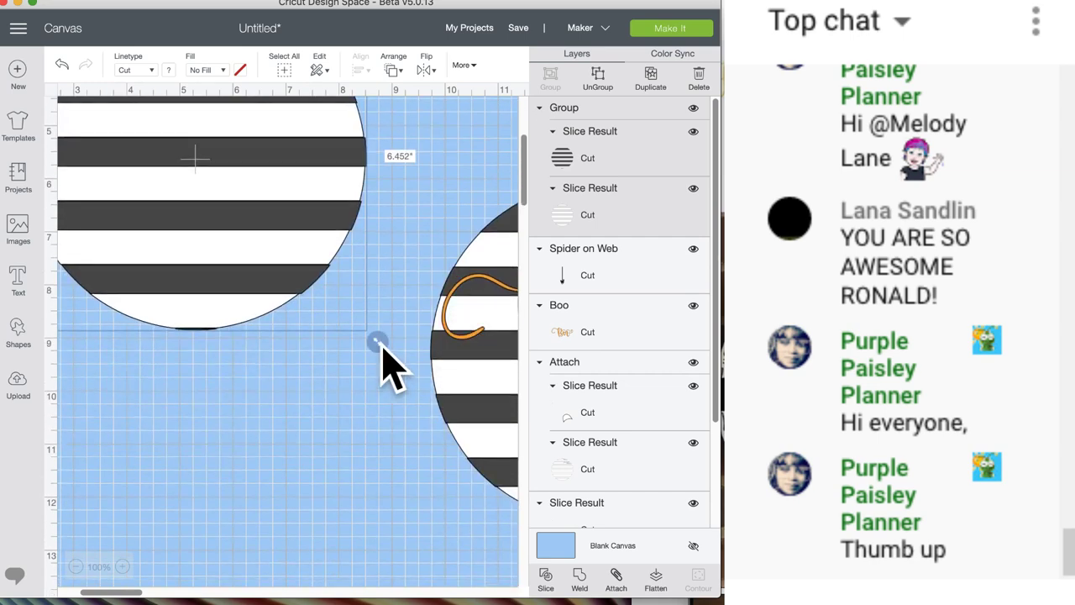
pyautogui.moveTo(382, 347); pyautogui.dragTo(486, 448)
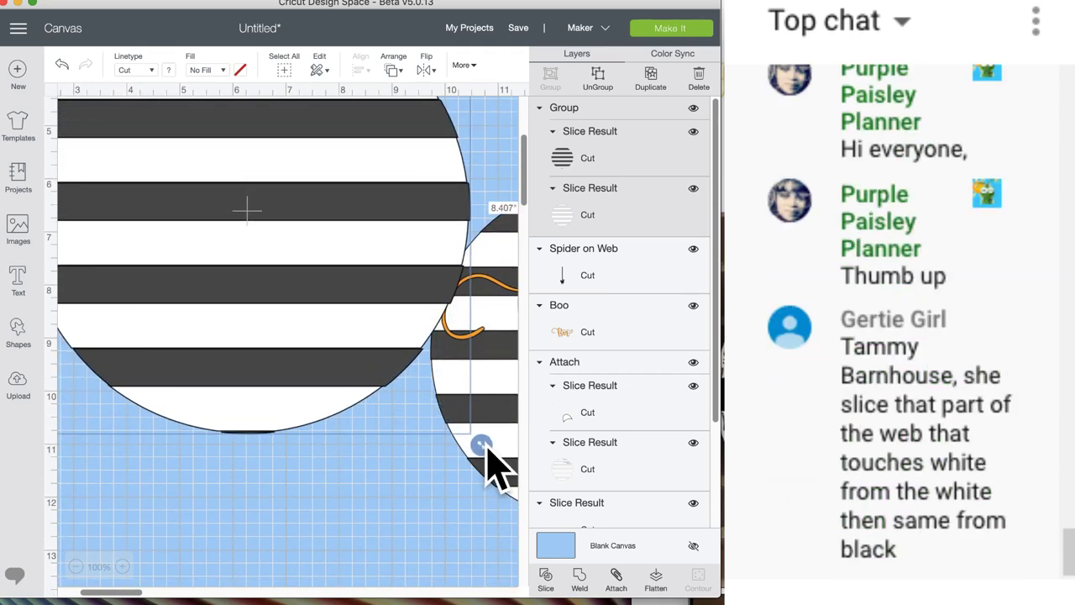
pyautogui.click(694, 109)
# - Select all pieces of the Boo web circle, enlarge them to about 7.63 inches wide, and group them
pyautogui.hscroll(8, 468, 325)
pyautogui.moveTo(128, 140); pyautogui.dragTo(506, 586)
pyautogui.moveTo(380, 462); pyautogui.dragTo(336, 403)
pyautogui.click(551, 76)
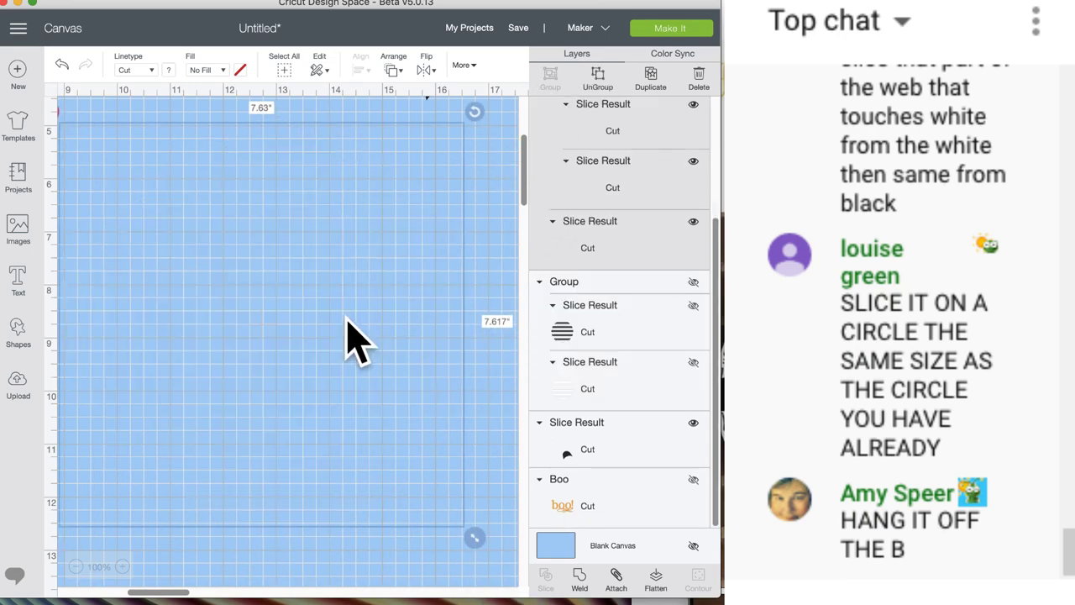
# - Preview how the grouped Boo circle is laid out for cutting, inspect mats 1 through 4, and return to the canvas
pyautogui.hscroll(-3, 309, 321)
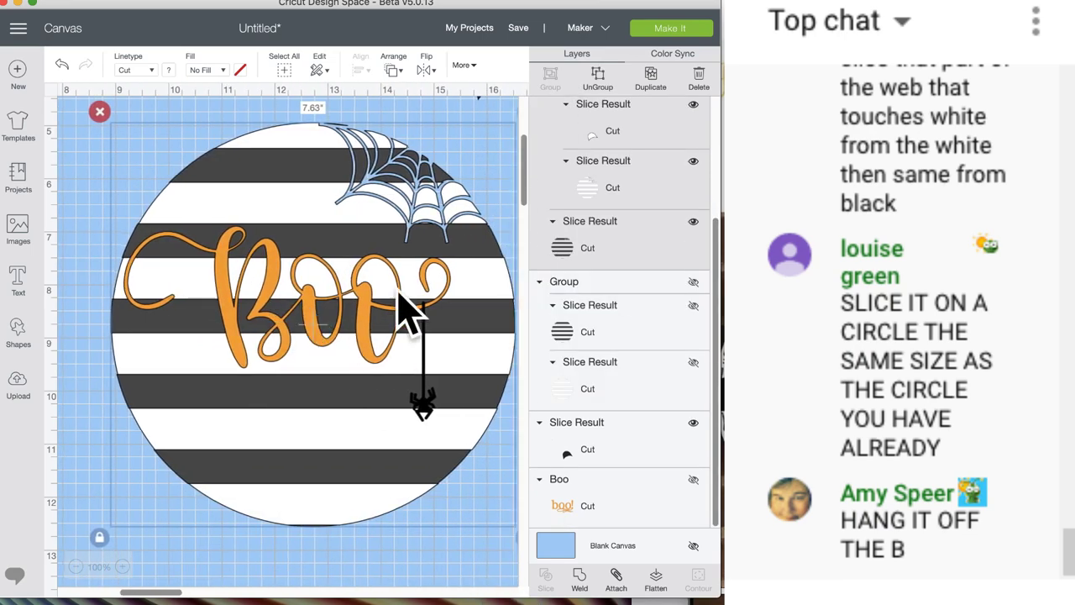
pyautogui.click(670, 29)
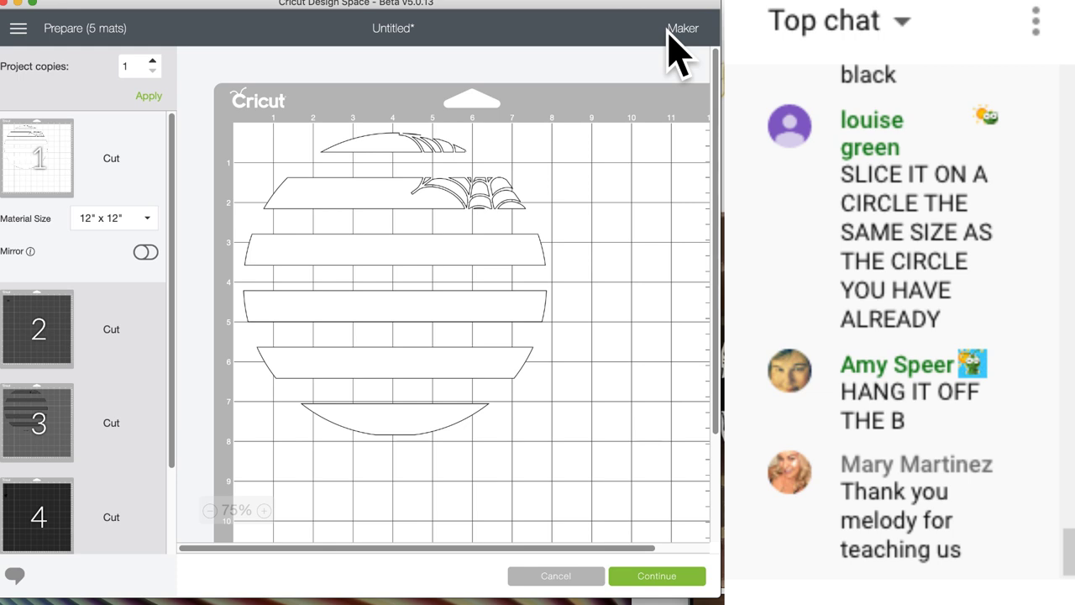
pyautogui.click(42, 329)
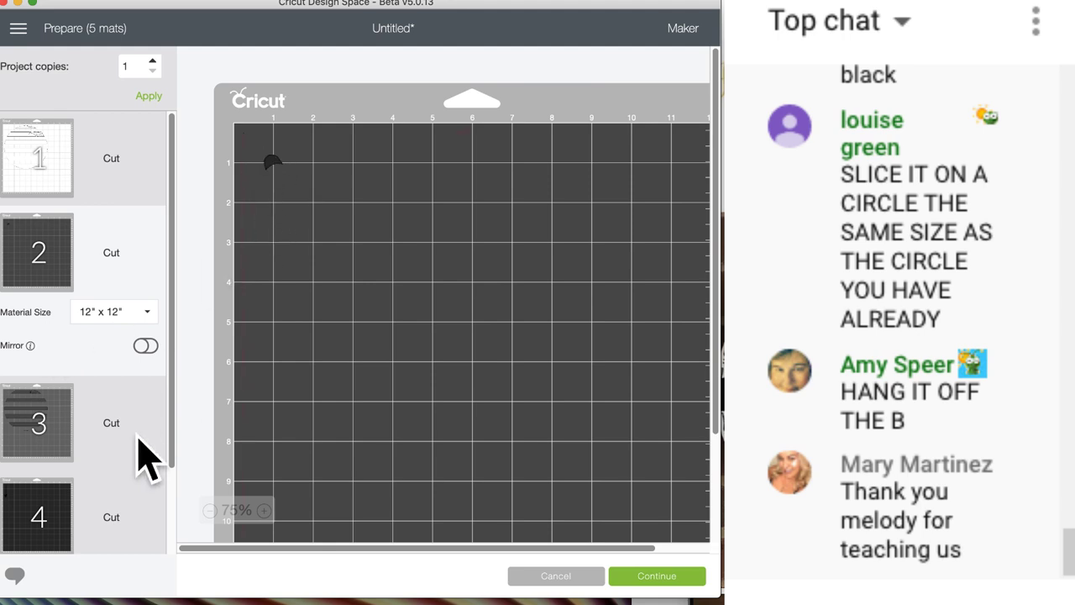
pyautogui.click(37, 444)
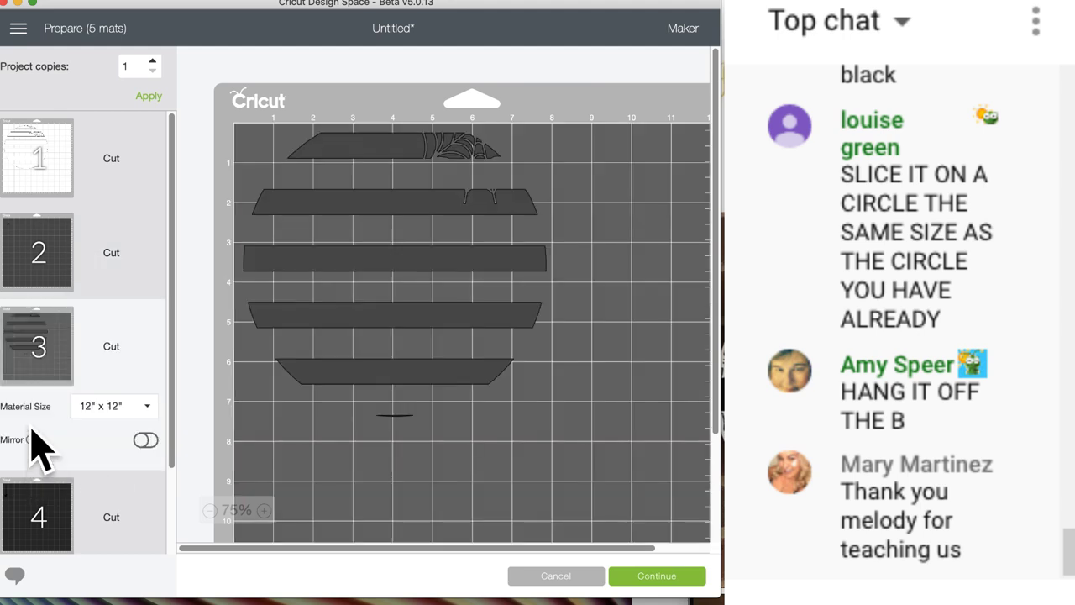
pyautogui.click(36, 506)
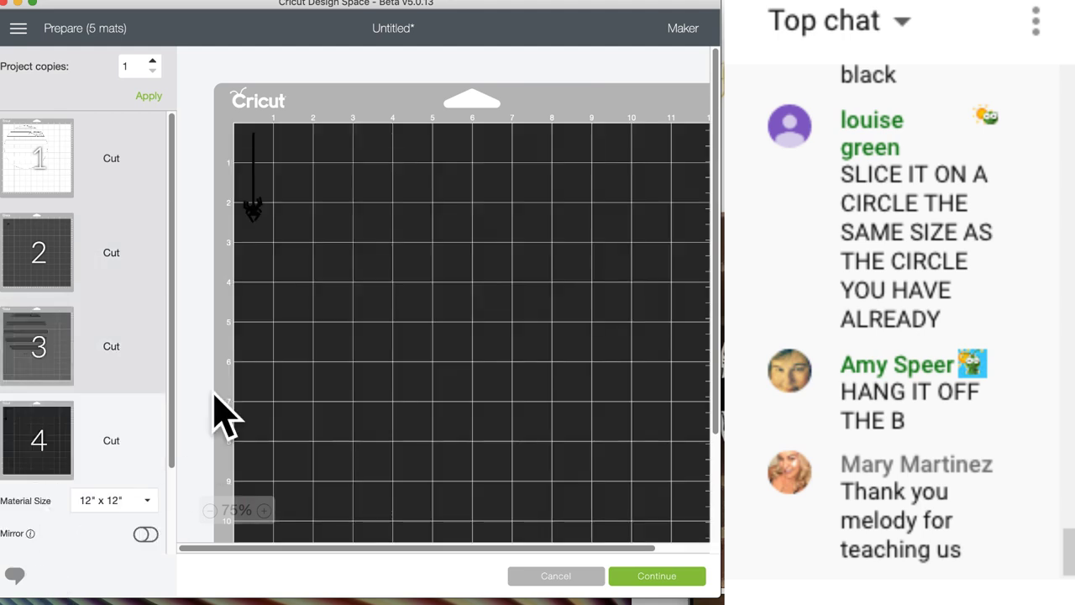
pyautogui.click(556, 578)
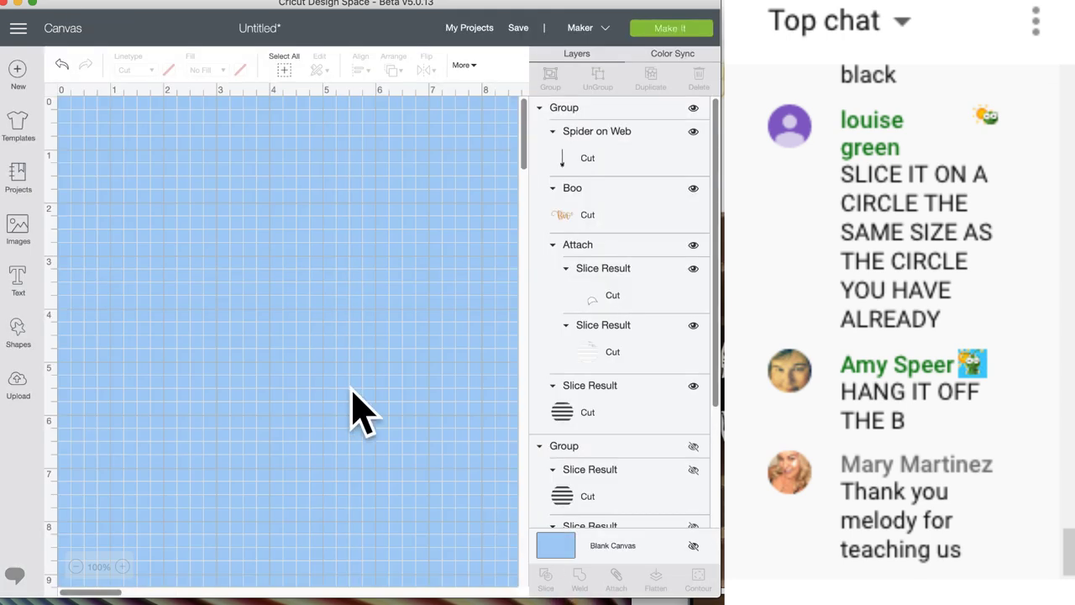
# - Move the grouped Boo web circle up and closer to the canvas origin, about 3.8 inches across, and deselect it
pyautogui.scroll(-5, 338, 402)
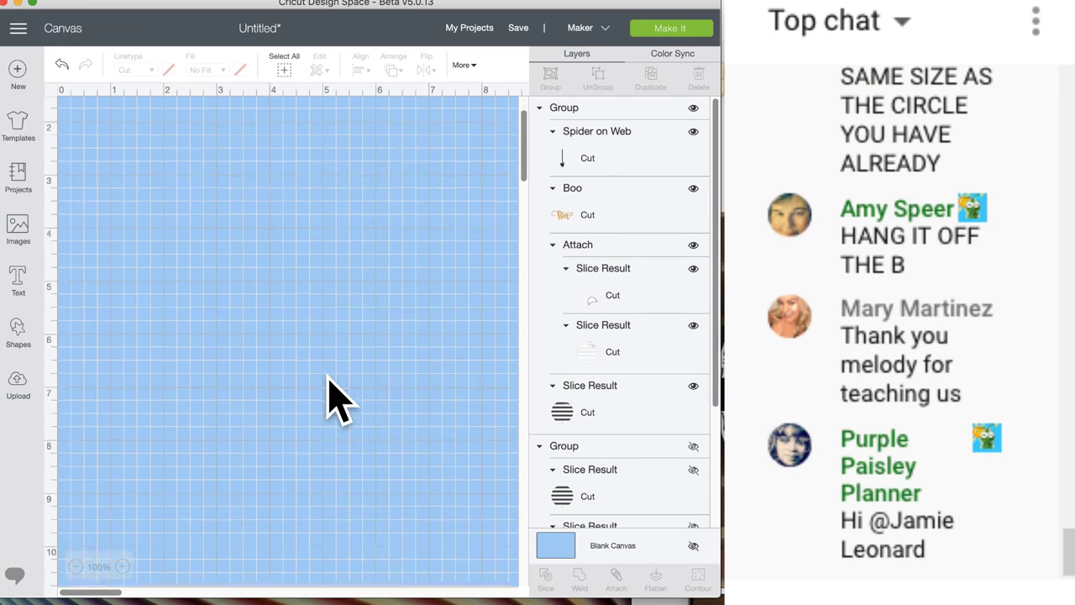
pyautogui.hscroll(10, 338, 401)
pyautogui.scroll(4, 338, 402)
pyautogui.scroll(-1, 338, 402)
pyautogui.click(457, 274)
pyautogui.click(412, 224)
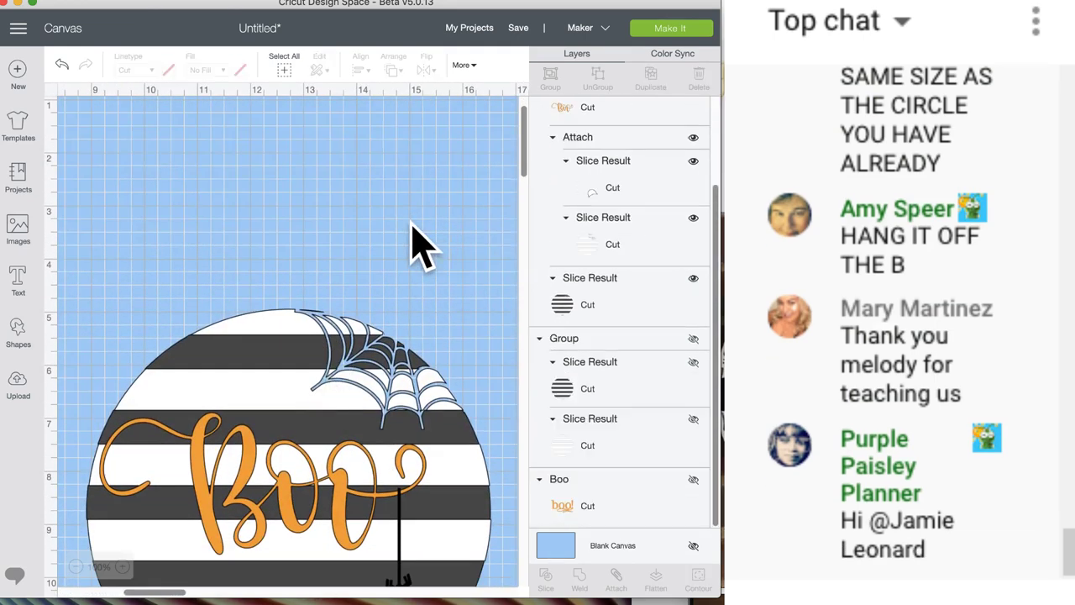
pyautogui.moveTo(95, 237); pyautogui.dragTo(304, 369)
pyautogui.click(504, 212)
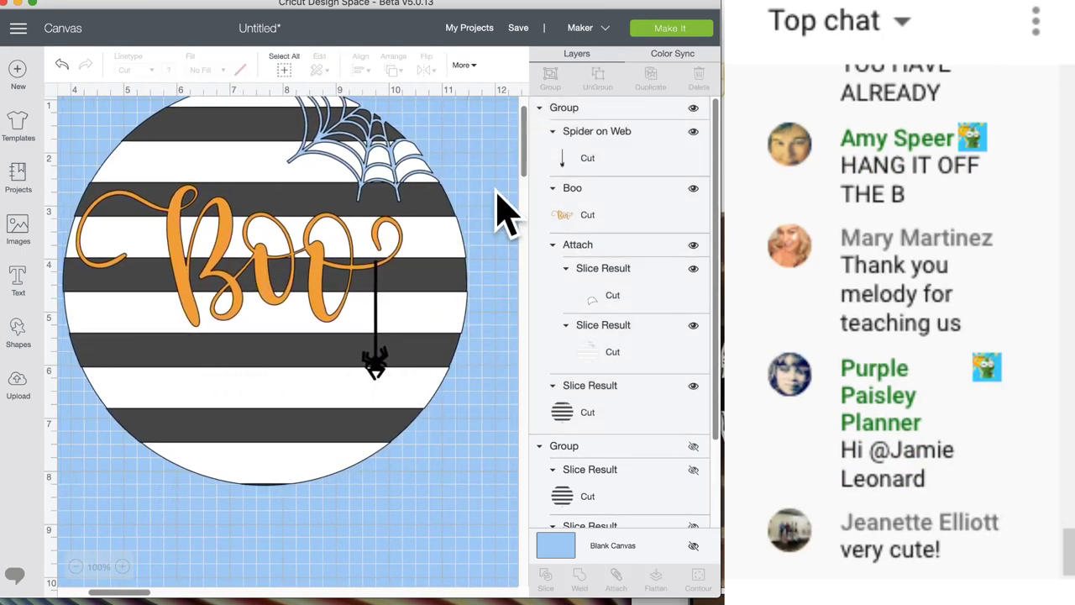
# - Recolor the Spider on Web layer purple
pyautogui.click(376, 370)
pyautogui.click(360, 571)
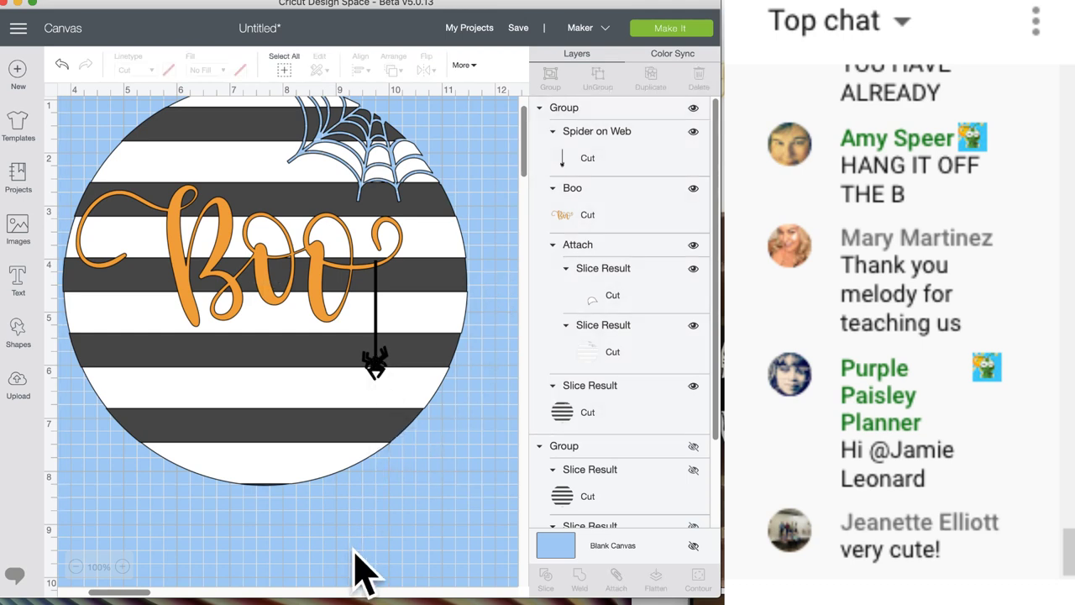
pyautogui.click(379, 385)
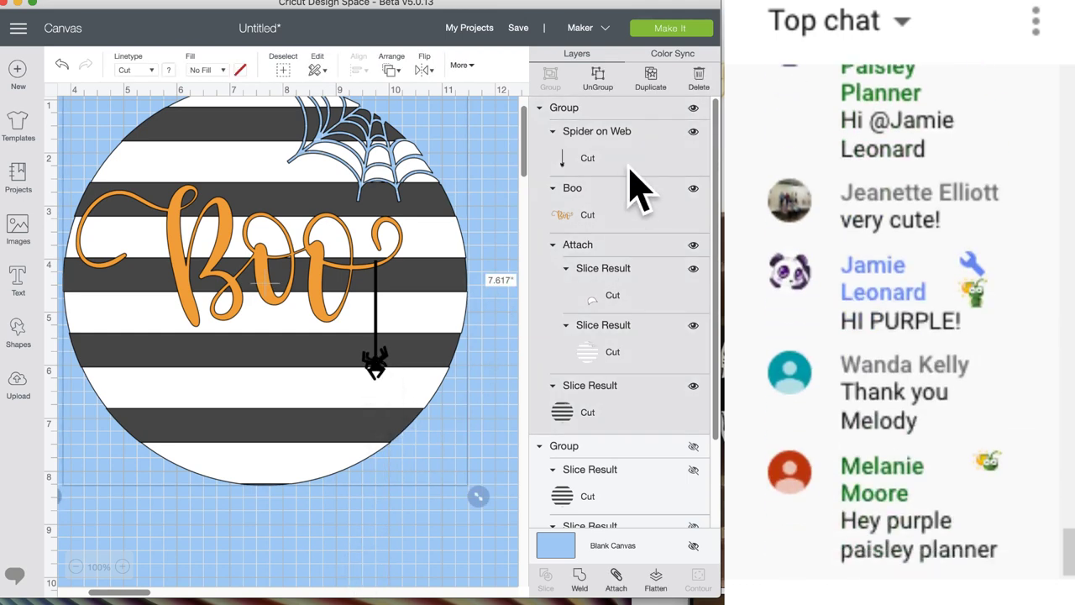
pyautogui.click(571, 158)
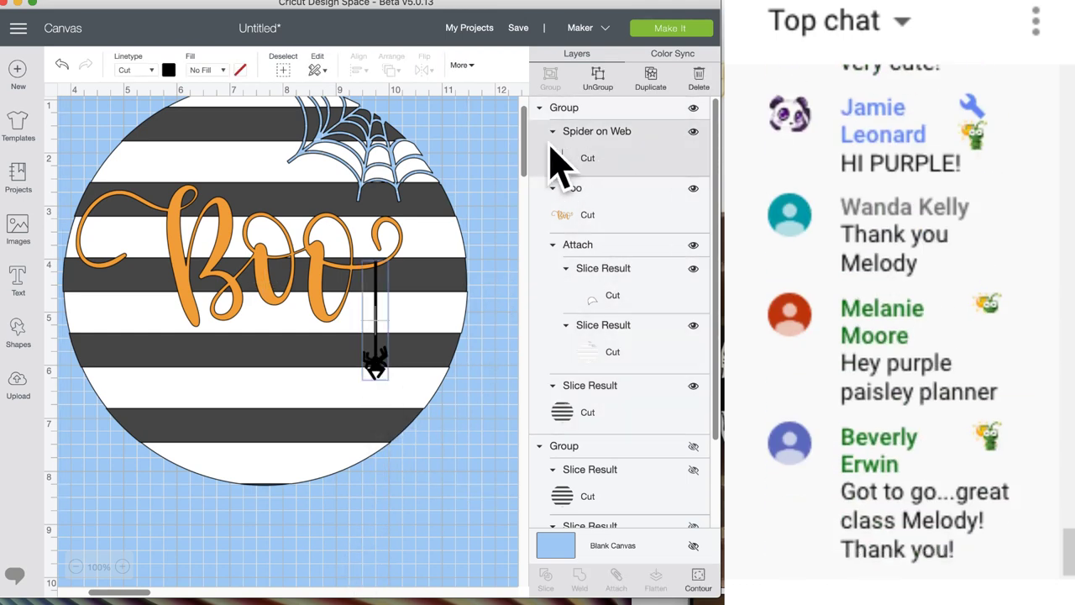
pyautogui.click(169, 70)
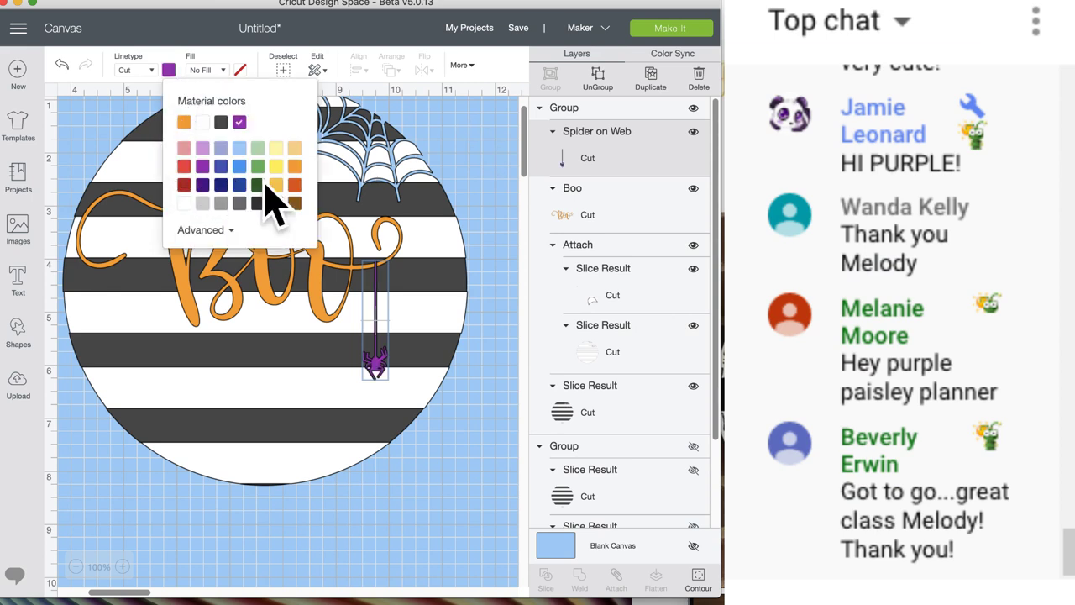
pyautogui.click(434, 208)
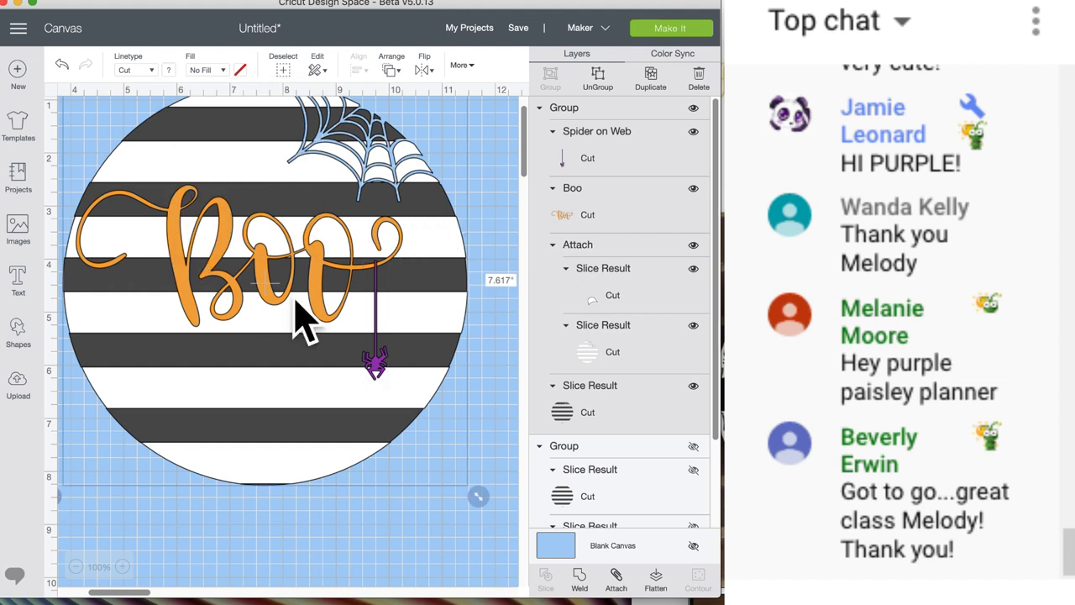
# - Add a circle shape and set its width and height to 7.63 inches to match the striped design
pyautogui.scroll(2, 345, 410)
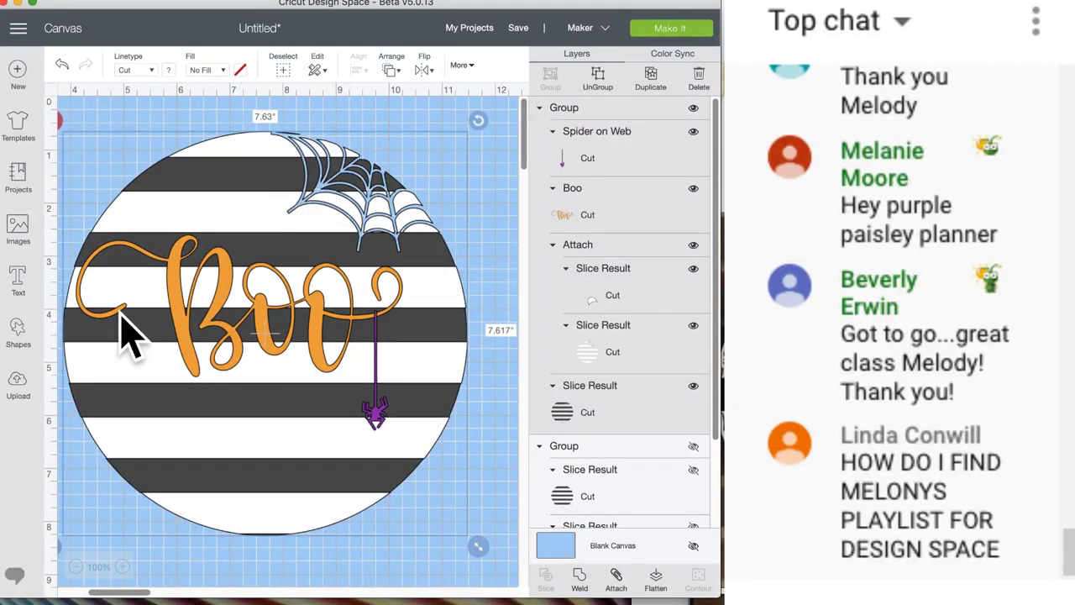
pyautogui.click(30, 345)
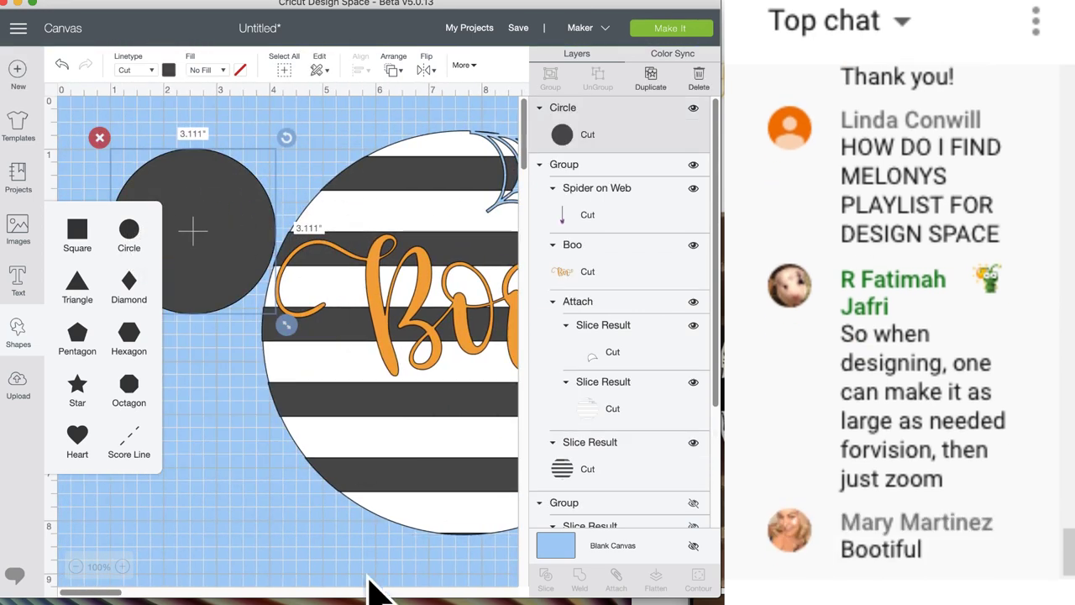
pyautogui.keyDown('shift'); pyautogui.click(411, 538); pyautogui.keyUp('shift')
pyautogui.click(412, 537)
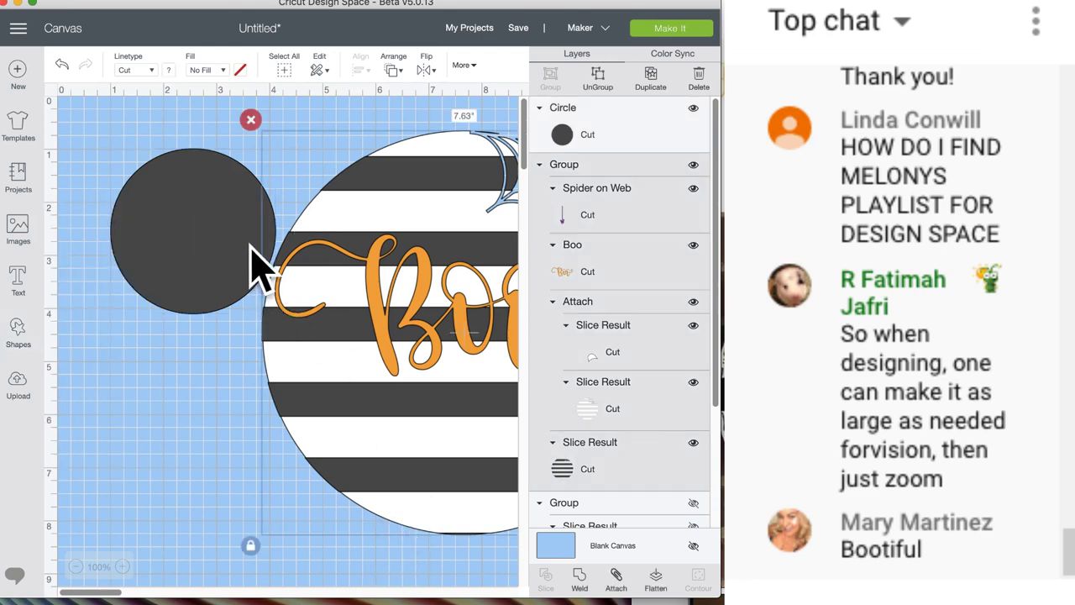
pyautogui.click(223, 235)
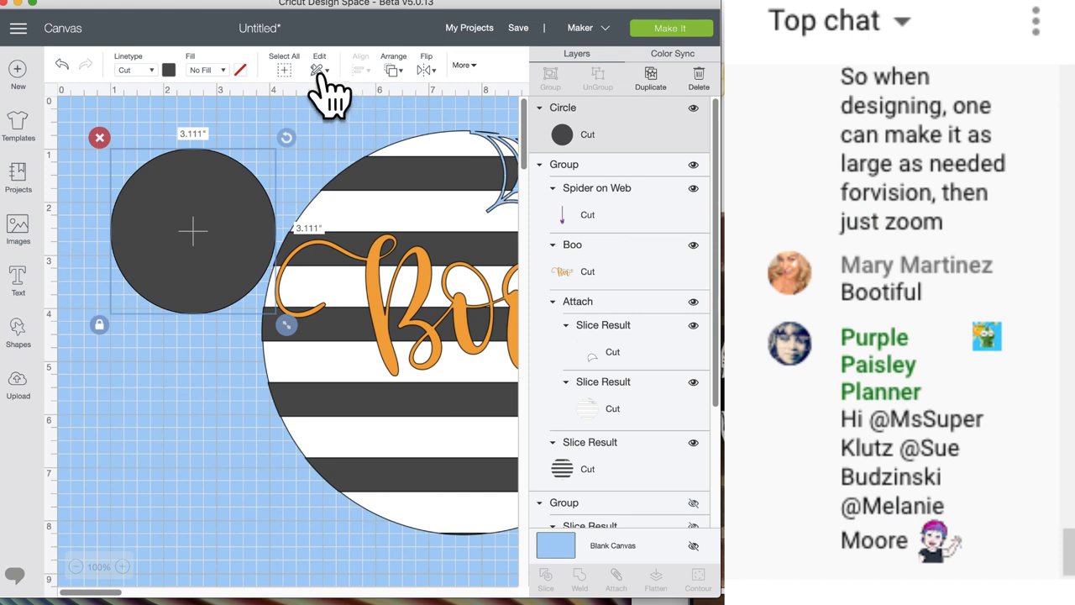
pyautogui.click(460, 65)
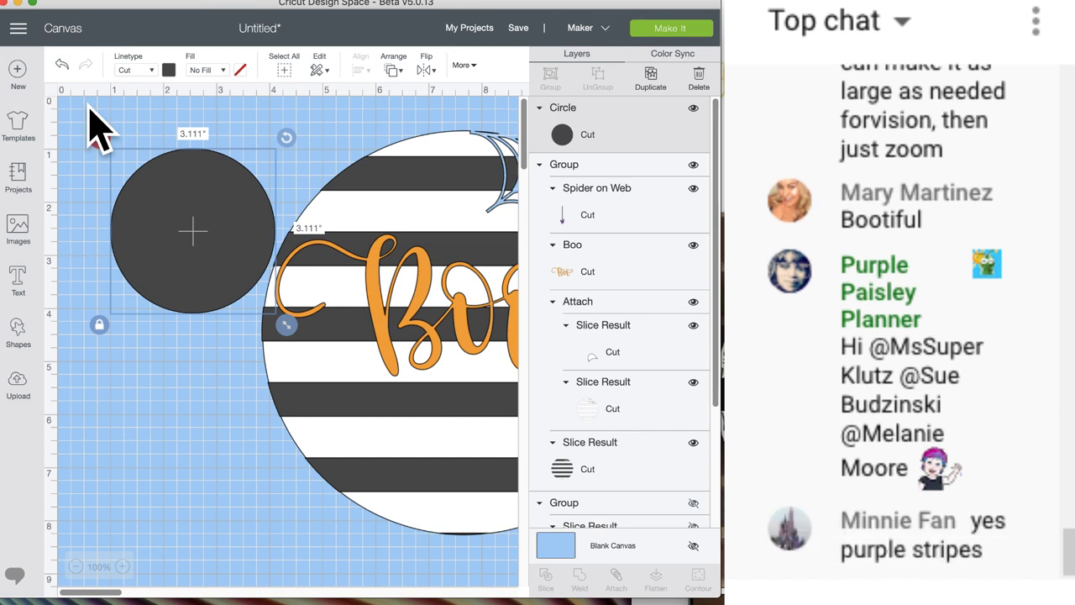
pyautogui.click(465, 68)
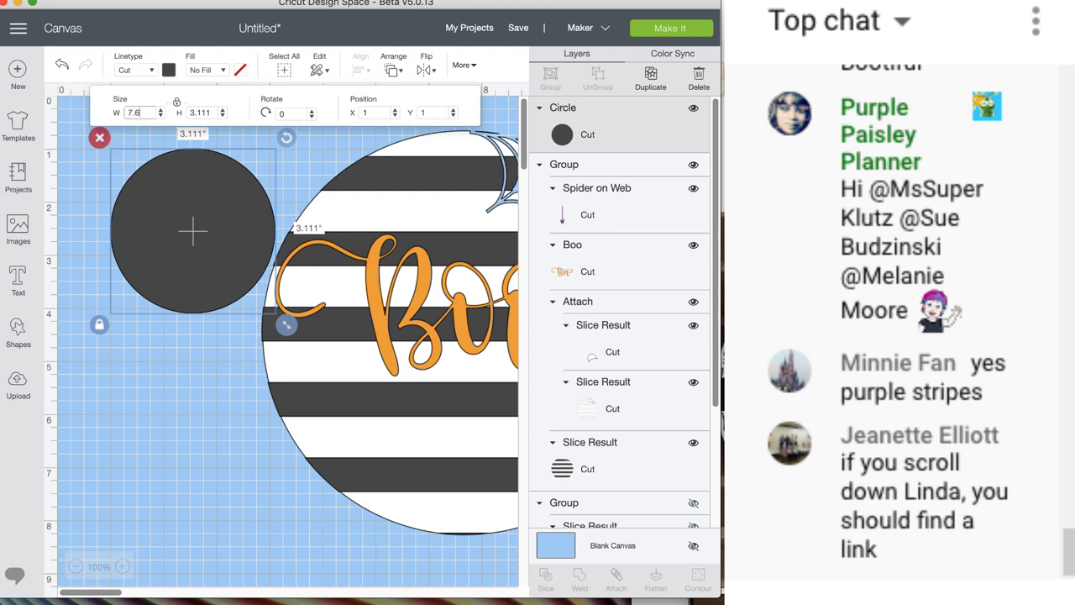
pyautogui.press('Return')
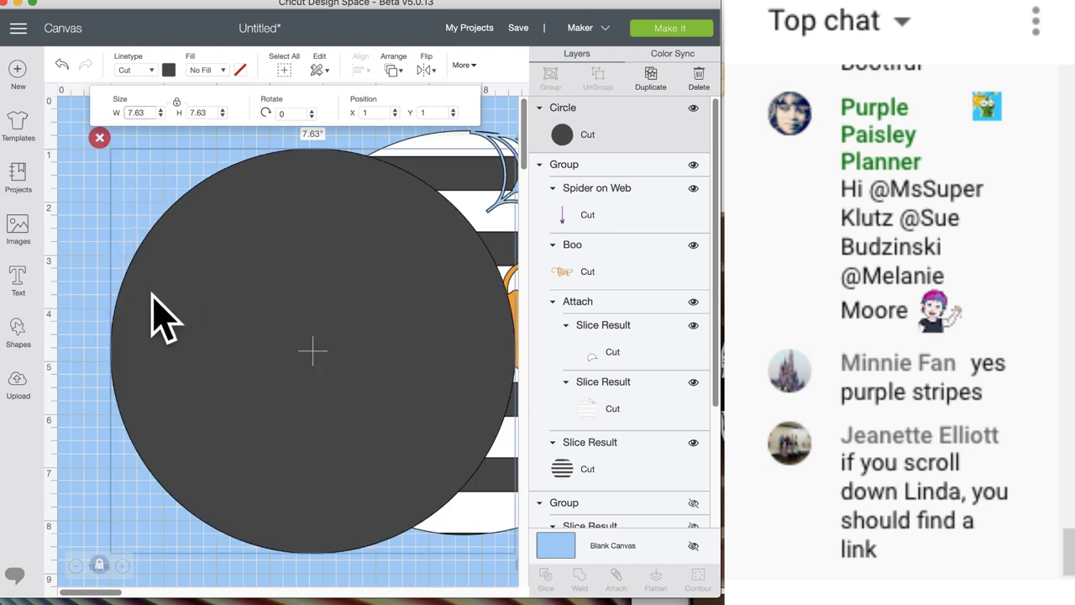
# - Send the new circle to the back and position it directly behind the striped round design
pyautogui.click(377, 187)
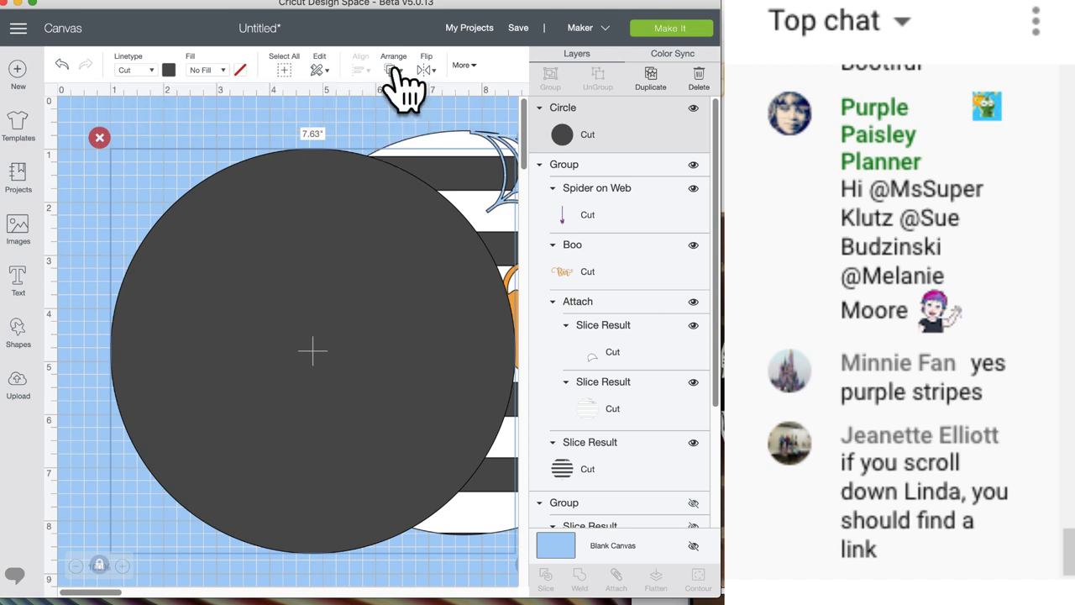
pyautogui.click(393, 70)
pyautogui.click(407, 97)
pyautogui.moveTo(183, 294); pyautogui.dragTo(322, 285)
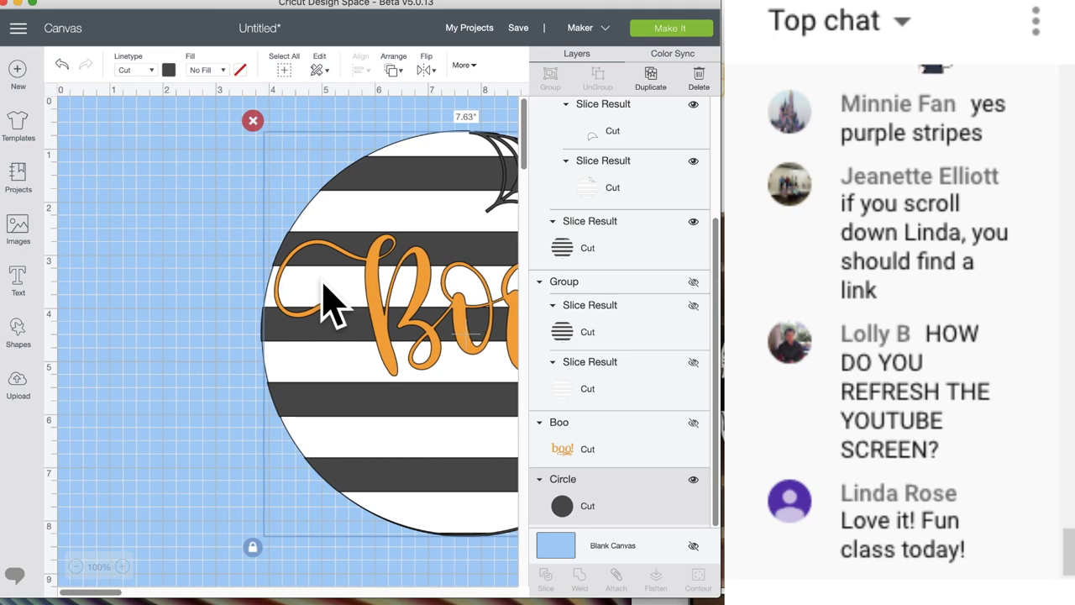
pyautogui.hscroll(5, 332, 290)
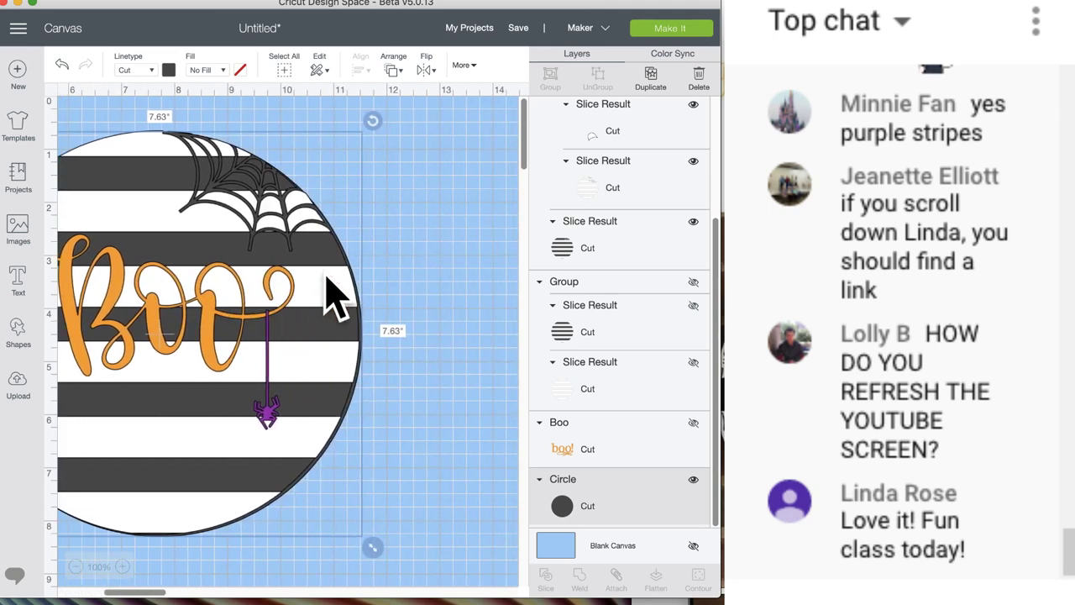
# - Color the backing circle purple and nudge it so its edge lines up with the striped design
pyautogui.click(168, 70)
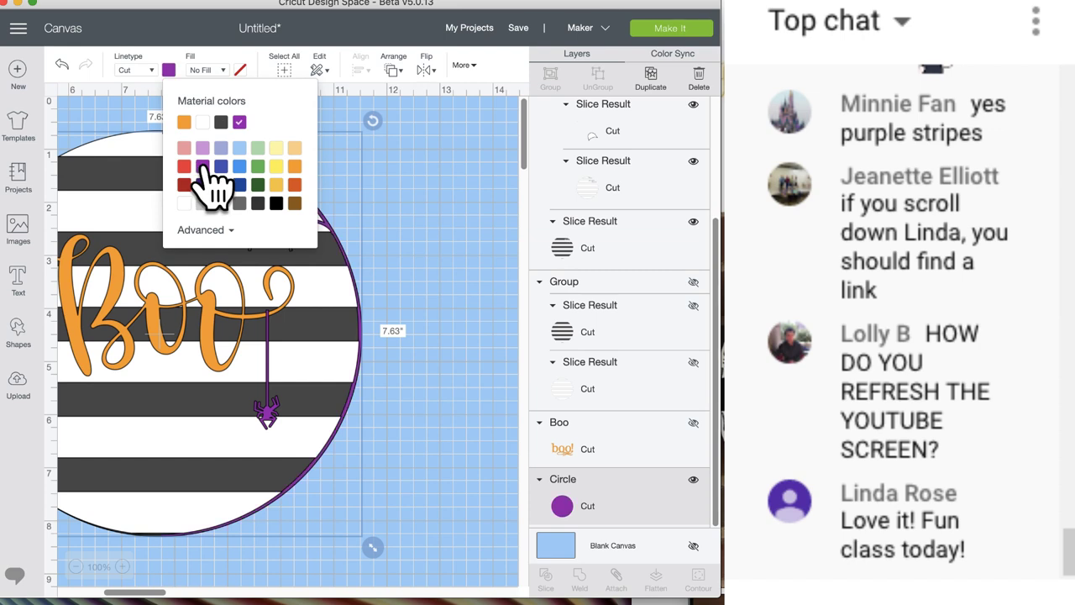
pyautogui.click(451, 182)
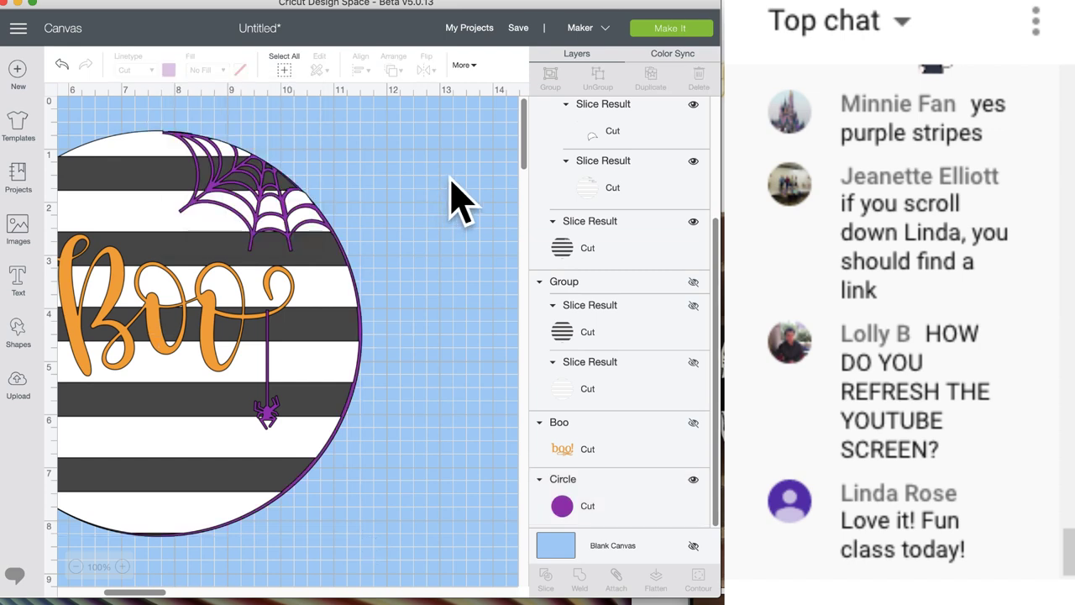
pyautogui.click(364, 333)
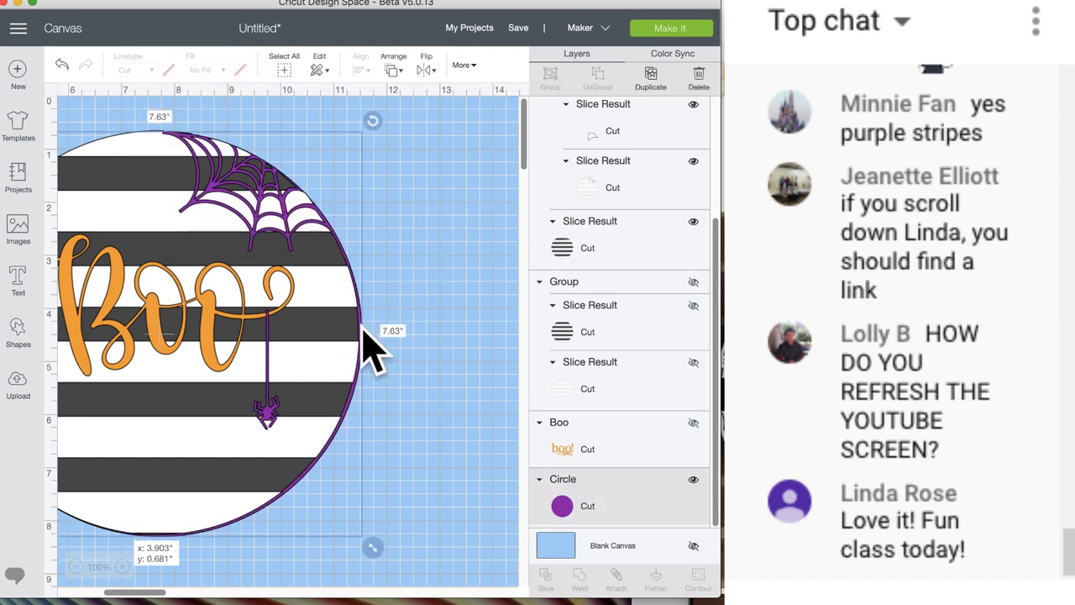
pyautogui.moveTo(361, 324); pyautogui.dragTo(359, 325)
pyautogui.click(420, 328)
pyautogui.hscroll(-5, 425, 324)
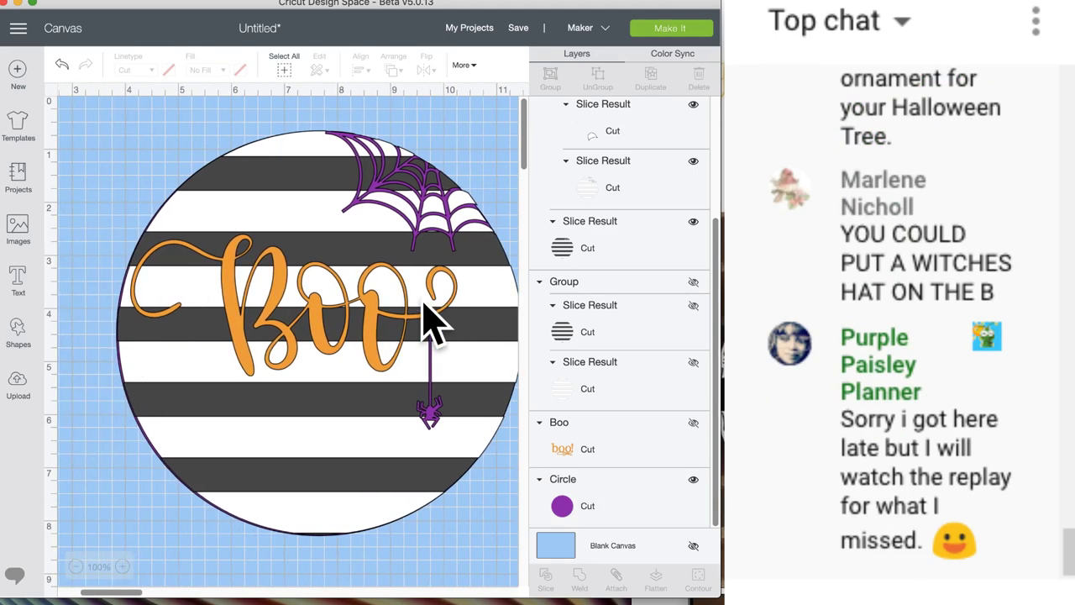
pyautogui.hscroll(5, 288, 271)
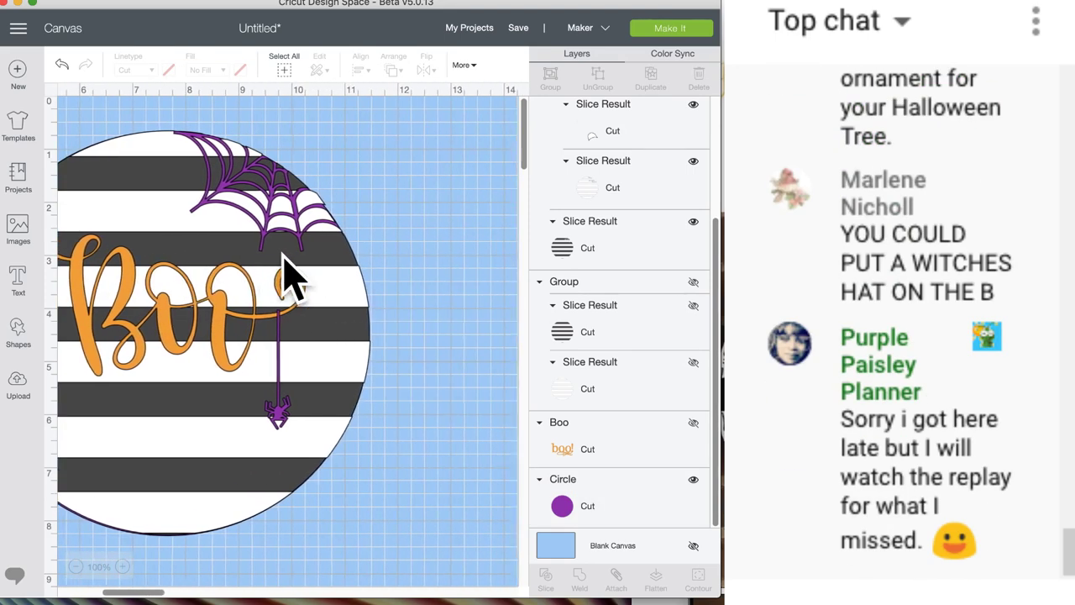
# - Ungroup the striped design and move the Boo word slightly lower on the circle
pyautogui.click(206, 332)
pyautogui.moveTo(206, 332); pyautogui.dragTo(206, 332)
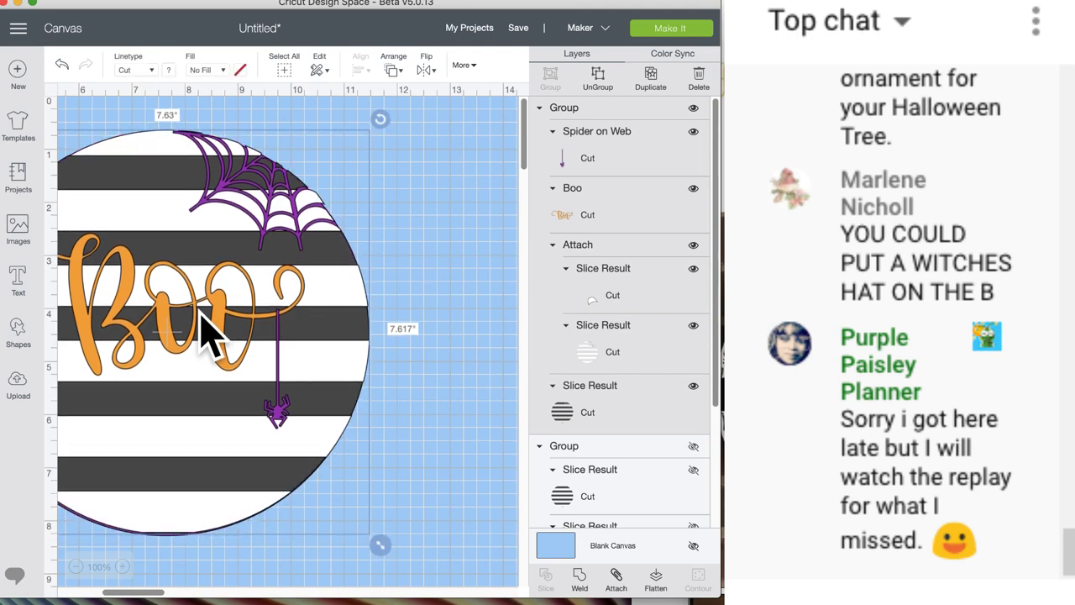
pyautogui.click(599, 80)
pyautogui.moveTo(173, 341); pyautogui.dragTo(168, 353)
# - Reposition the purple spider so its thread hangs from the curl of the last letter in Boo
pyautogui.moveTo(288, 420); pyautogui.dragTo(287, 389)
pyautogui.hscroll(-2, 344, 433)
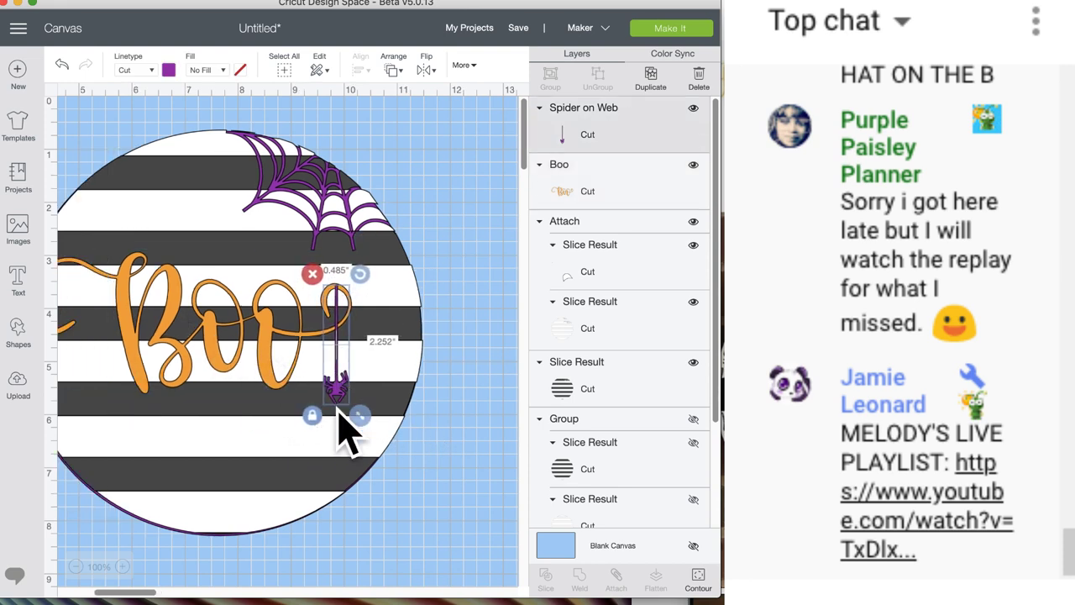
pyautogui.moveTo(339, 410)
pyautogui.mouseDown()
pyautogui.moveTo(337, 430)
pyautogui.moveTo(335, 422)
pyautogui.mouseUp()
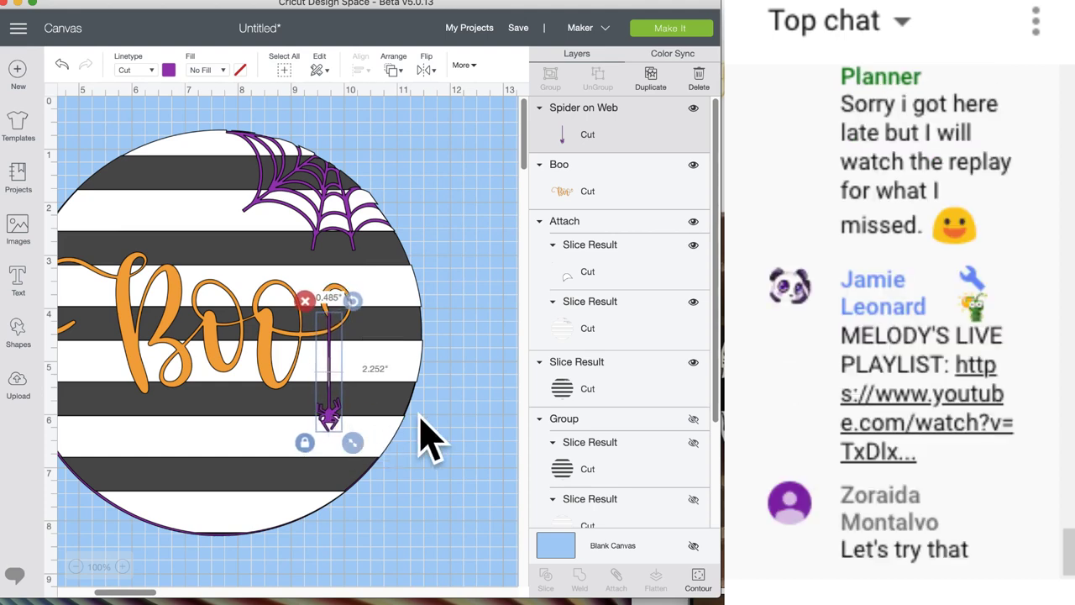
pyautogui.hscroll(-8, 429, 435)
pyautogui.click(132, 370)
pyautogui.hscroll(8, 135, 387)
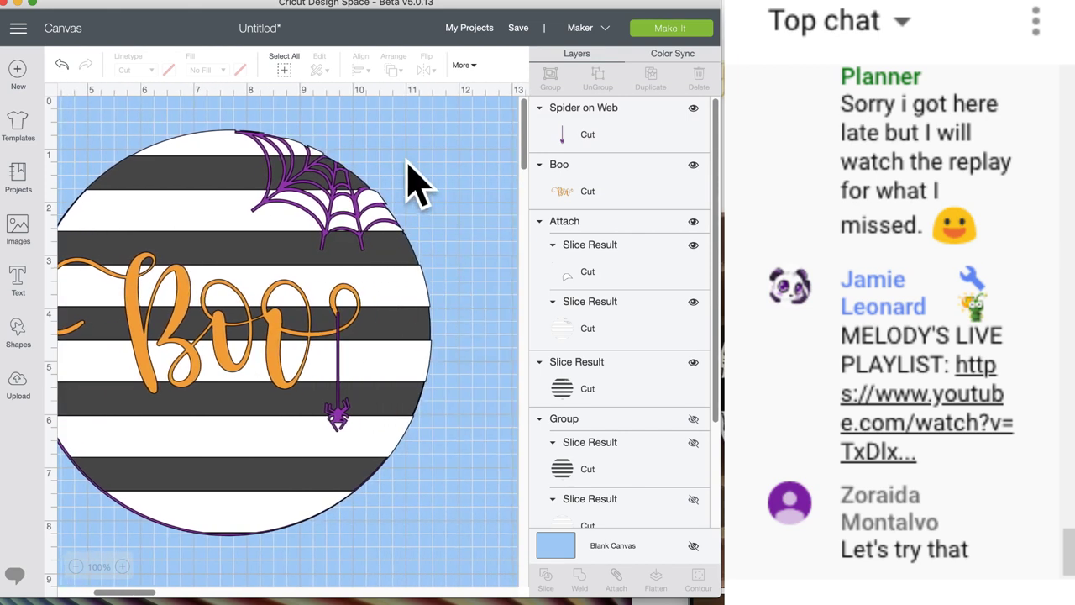
# - Group all the visible pieces, including the purple backing circle, and save the project publicly as Boo
pyautogui.moveTo(142, 121); pyautogui.dragTo(395, 491)
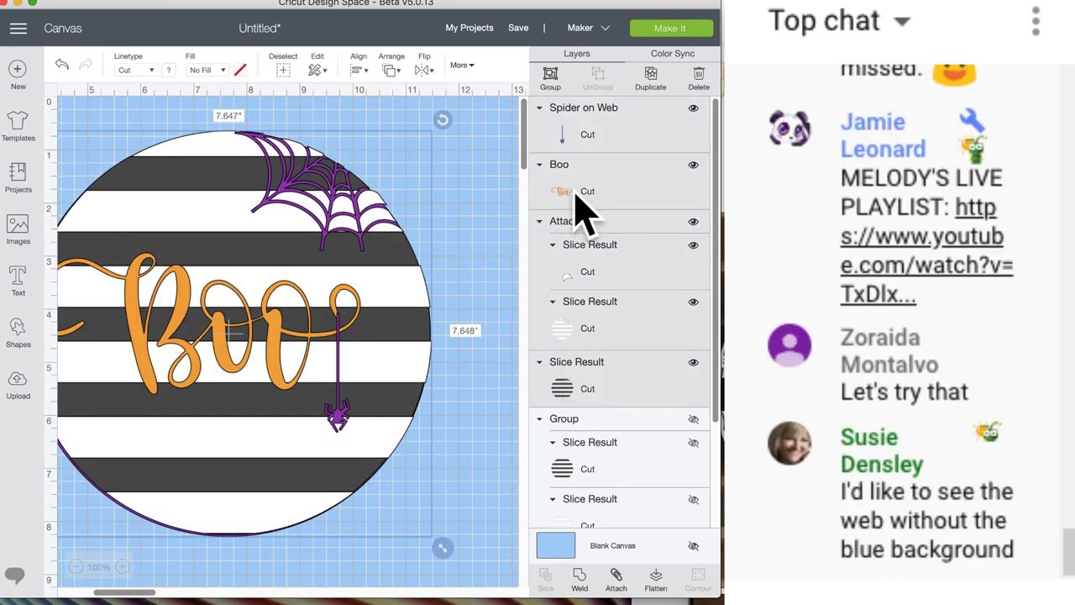
pyautogui.click(550, 77)
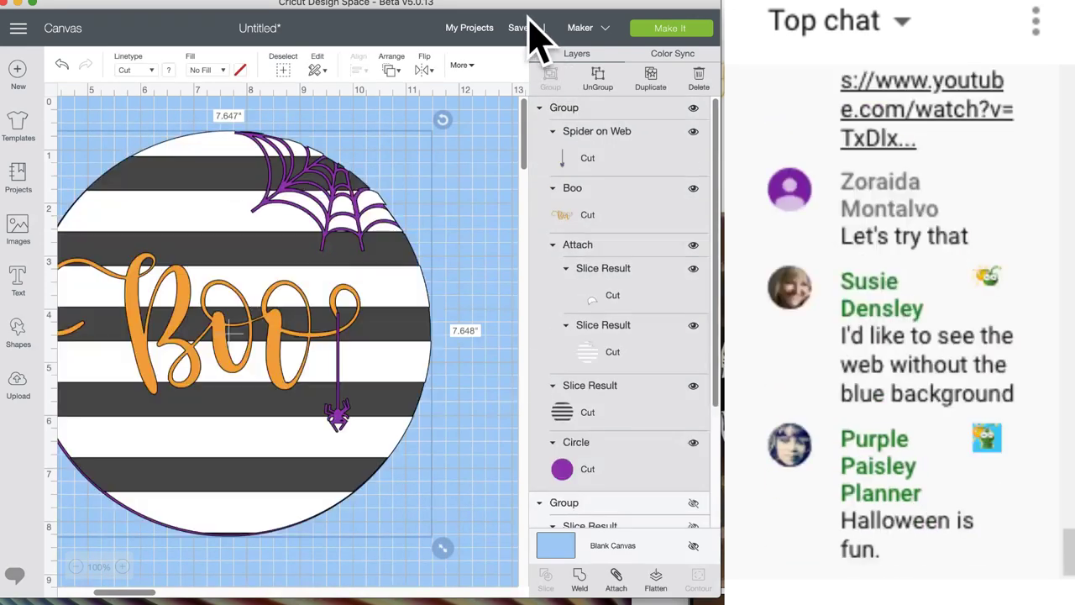
pyautogui.click(518, 29)
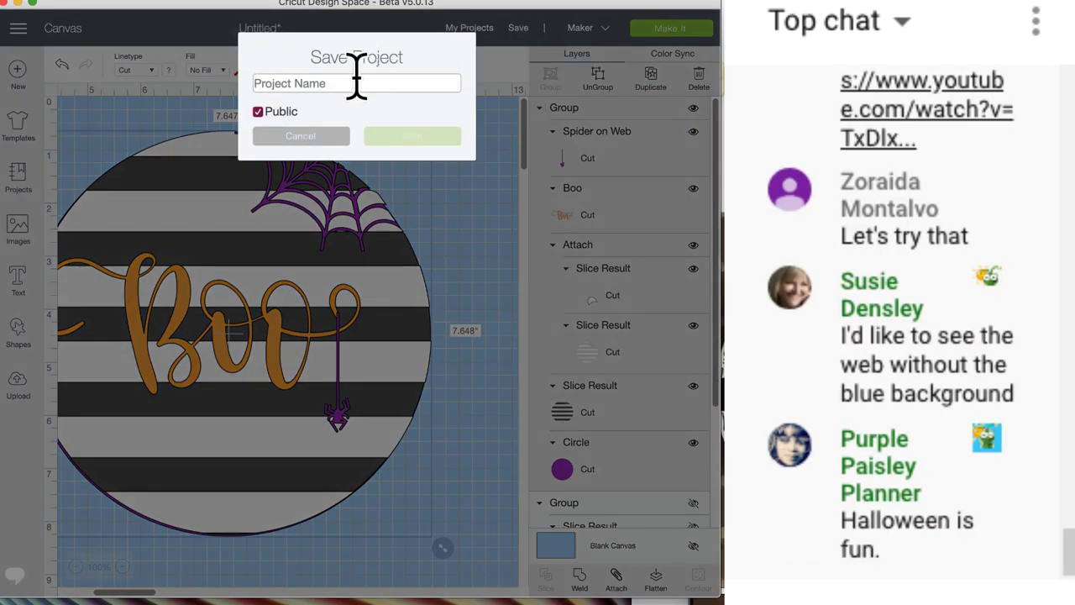
pyautogui.write('Boo')
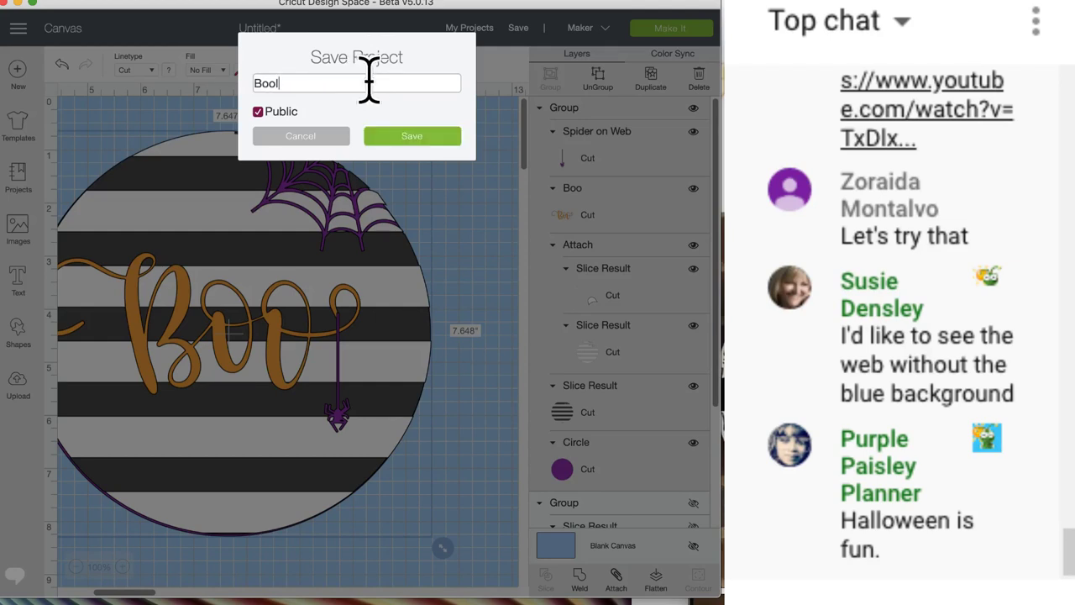
pyautogui.click(438, 136)
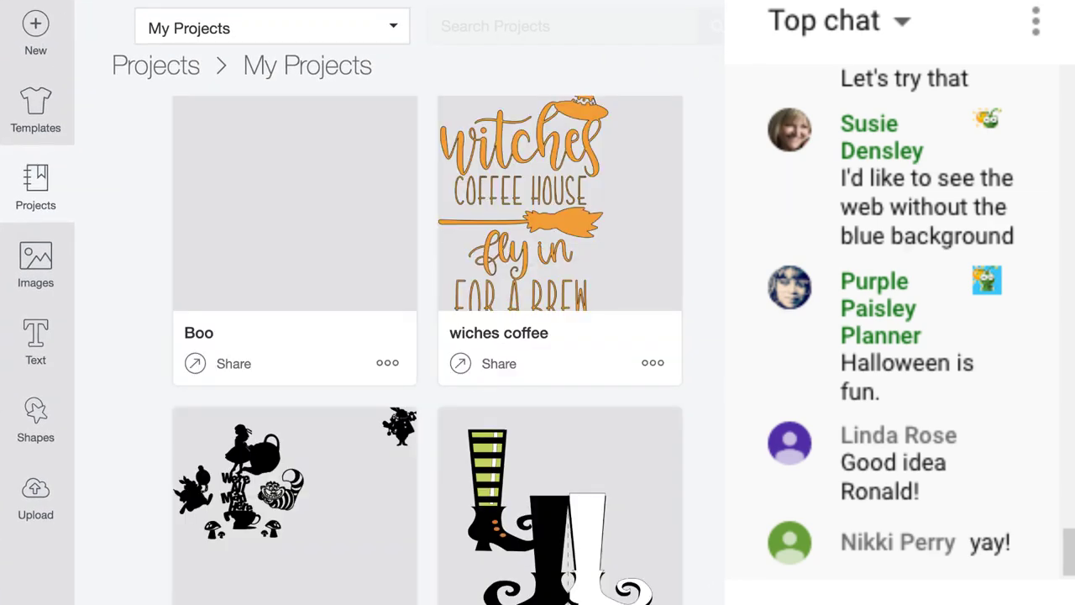
# - In the browser, open the saved Boo project from My Projects for customizing and copy its web address
pyautogui.click(312, 251)
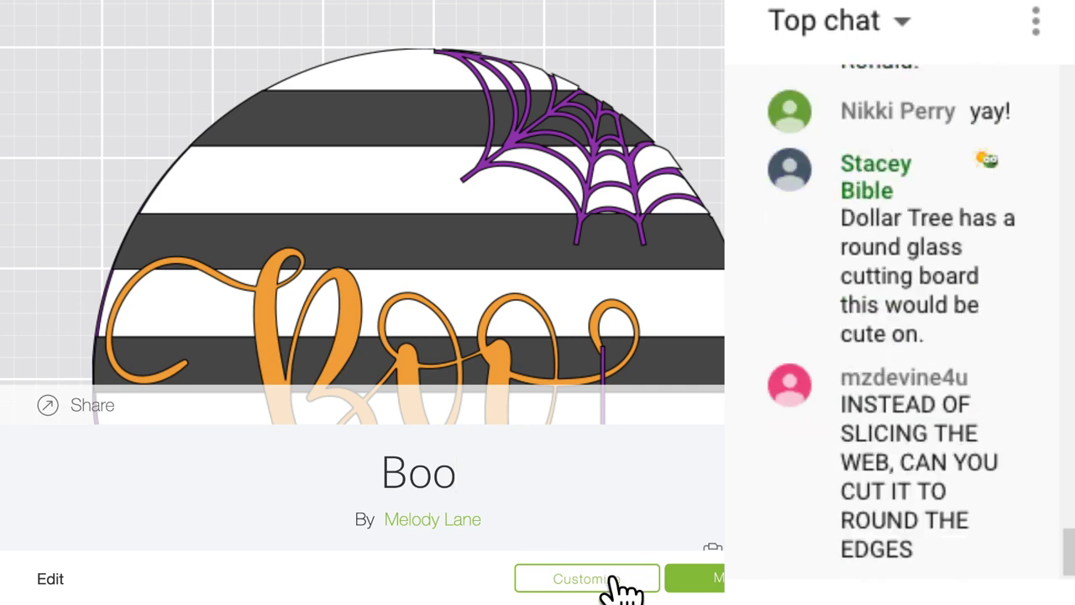
pyautogui.click(619, 582)
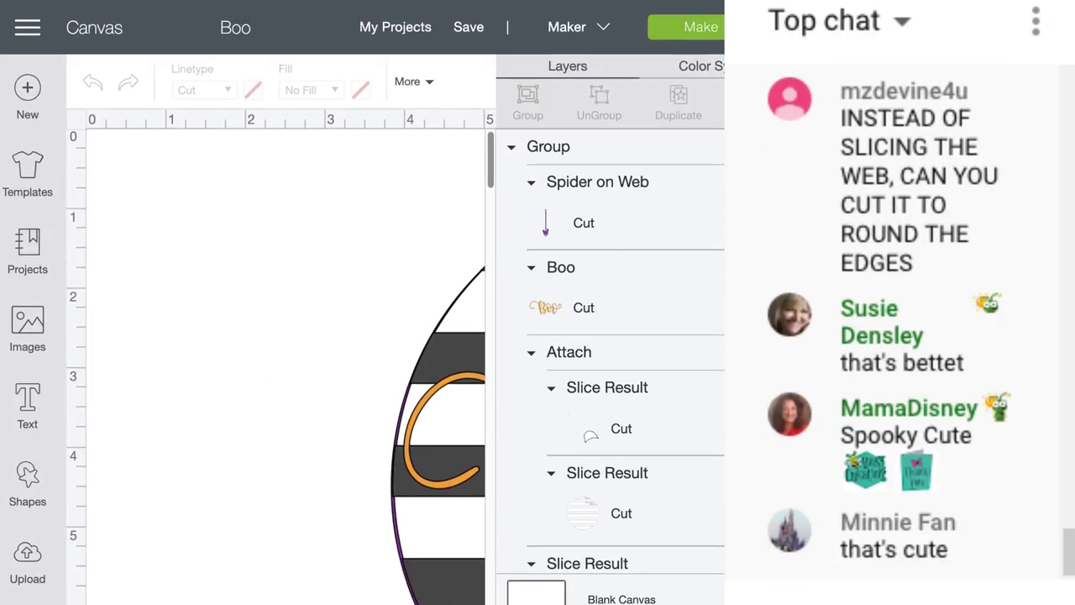
pyautogui.moveTo(439, 19)
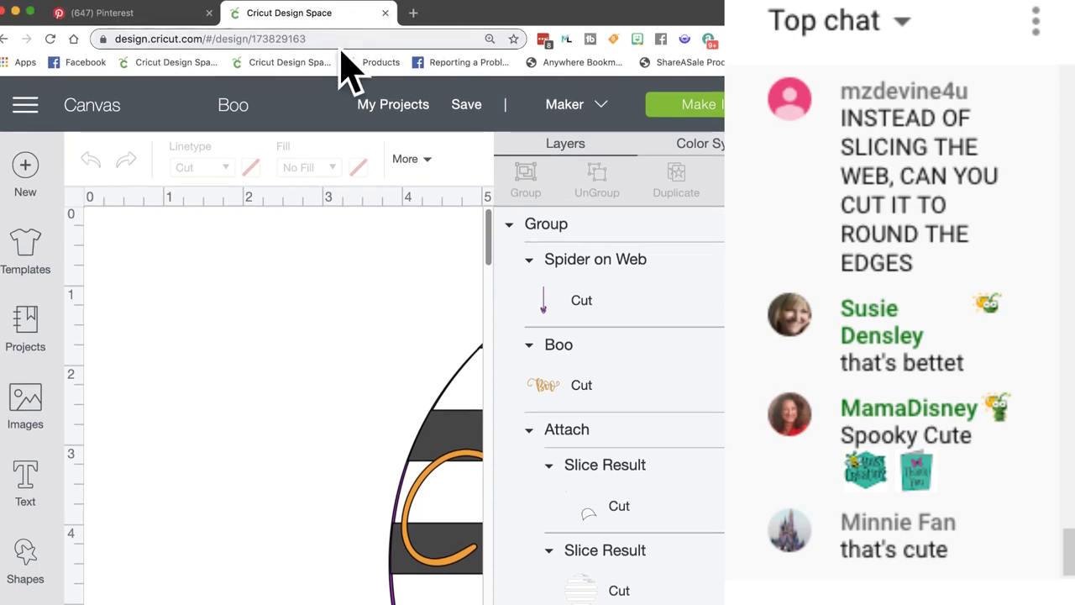
pyautogui.rightClick(283, 36)
pyautogui.press('super+c')
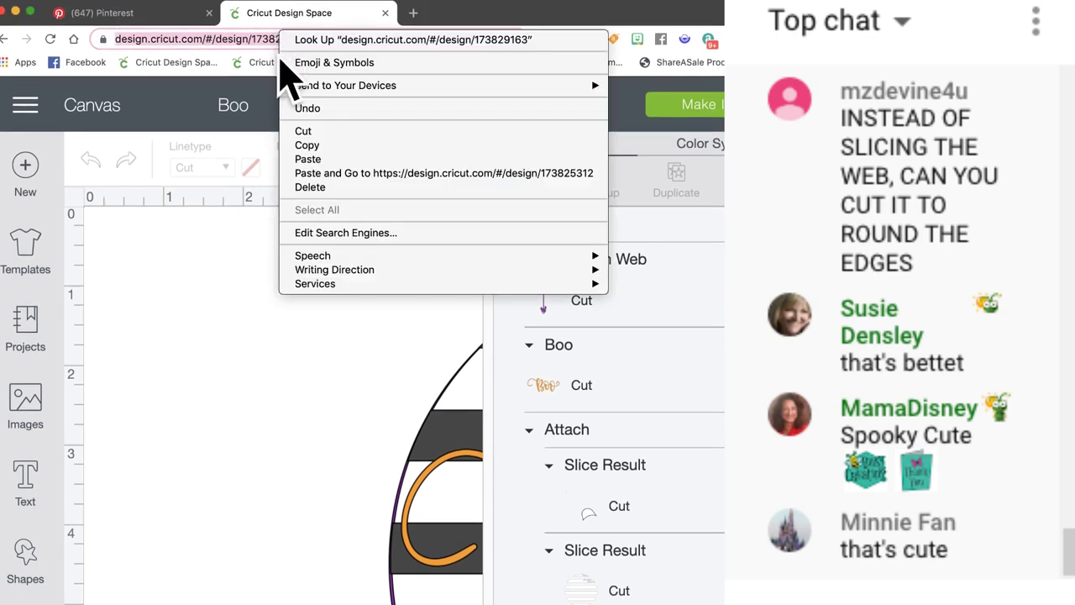
pyautogui.click(326, 146)
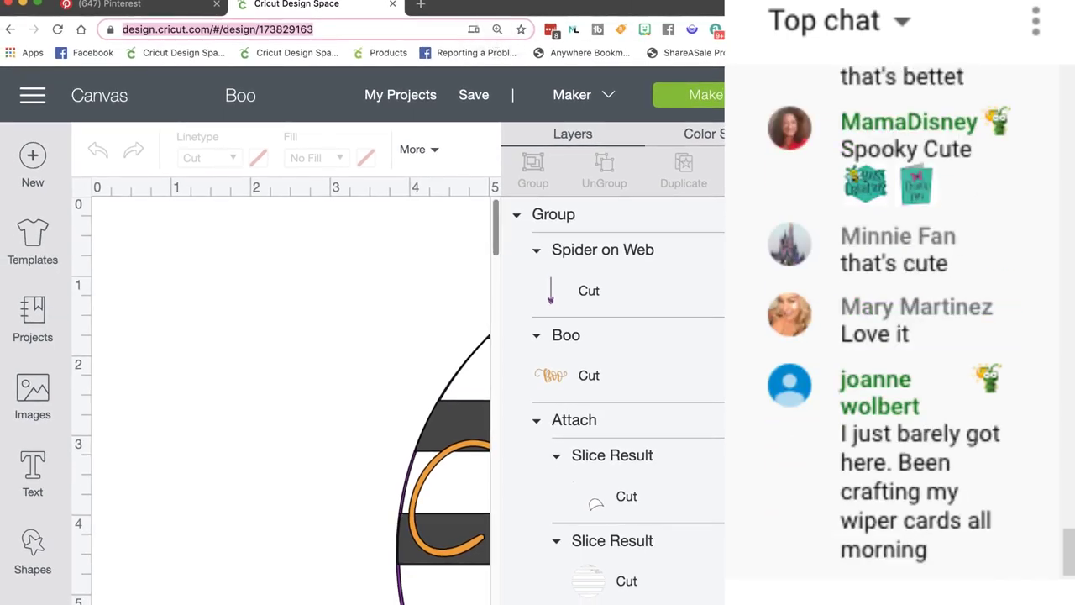
# - Switch to the Restream chat window, paste the copied Boo project link as a message and send it
pyautogui.press('super+Tab')
pyautogui.click(341, 462)
pyautogui.press('super+v')
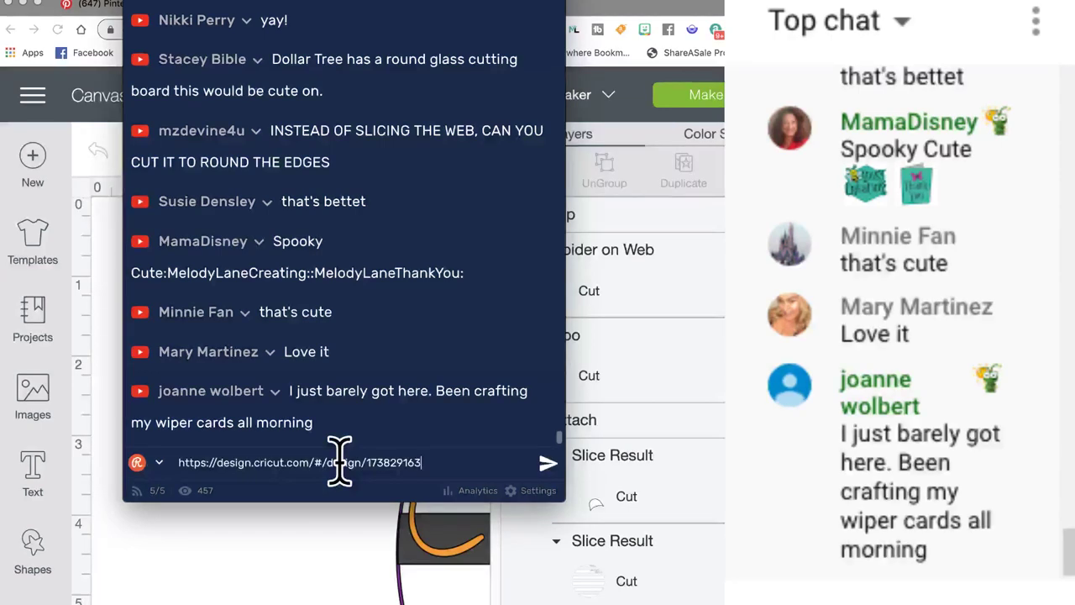
pyautogui.press('Return')
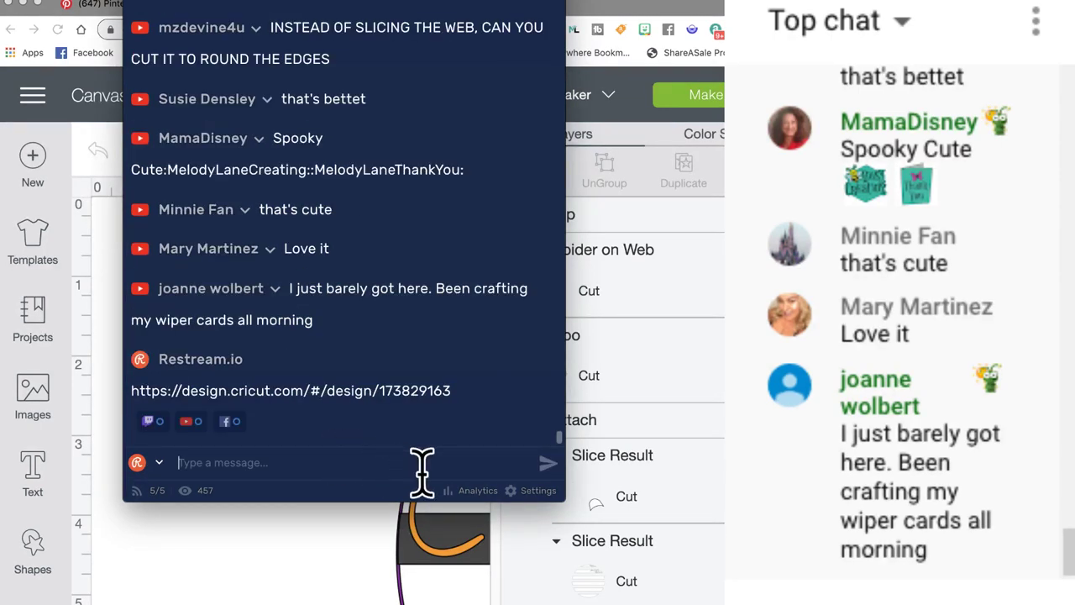
# - Return to the browser and minimize it to get back to the Boo canvas in the Cricut Design Space desktop app
pyautogui.press('super+Tab')
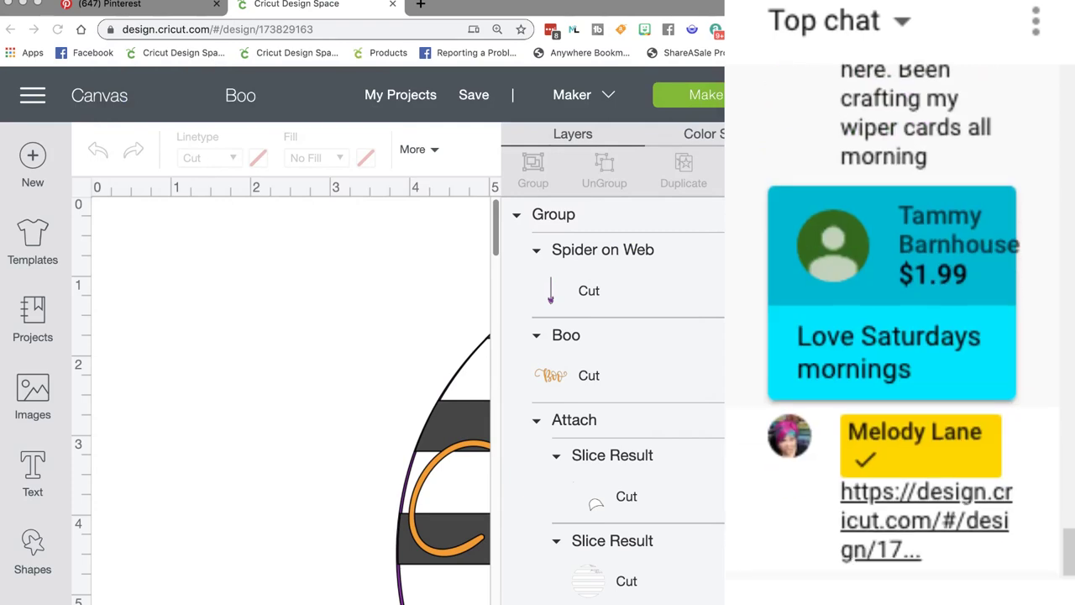
pyautogui.click(458, 10)
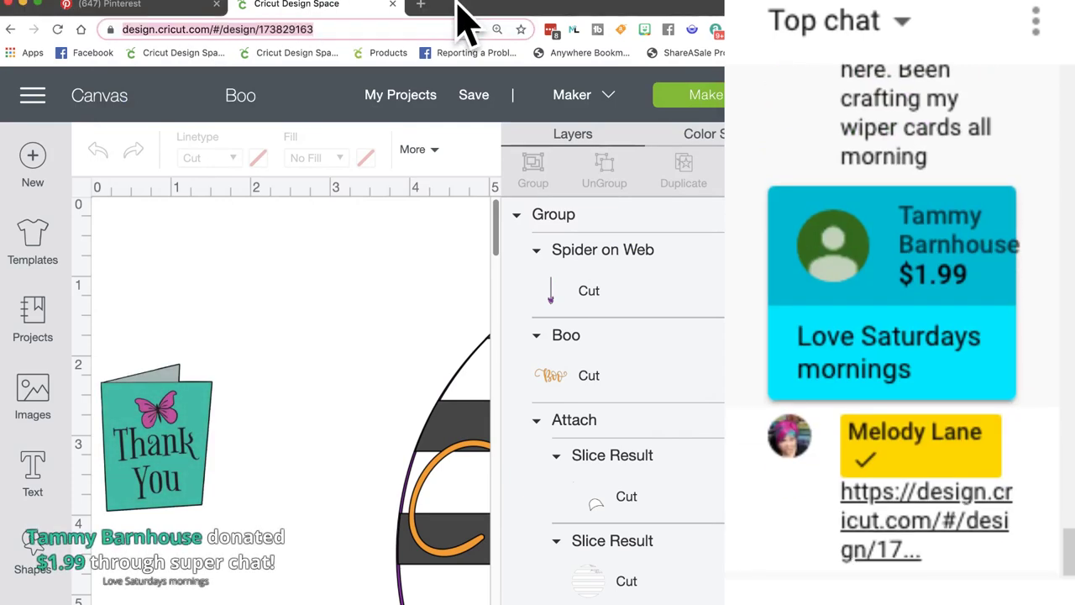
pyautogui.press('super+m')
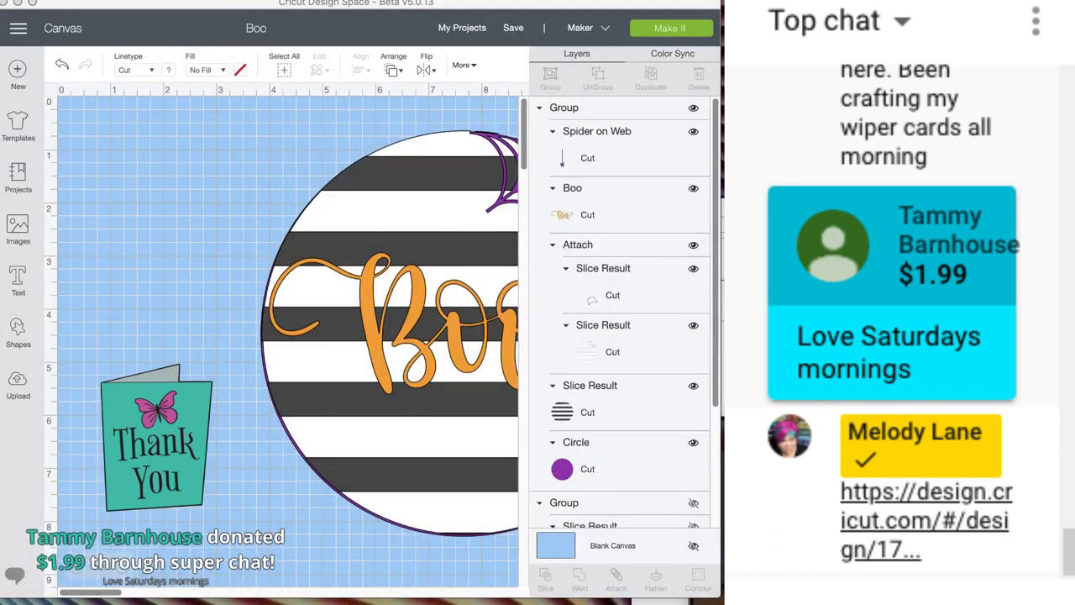
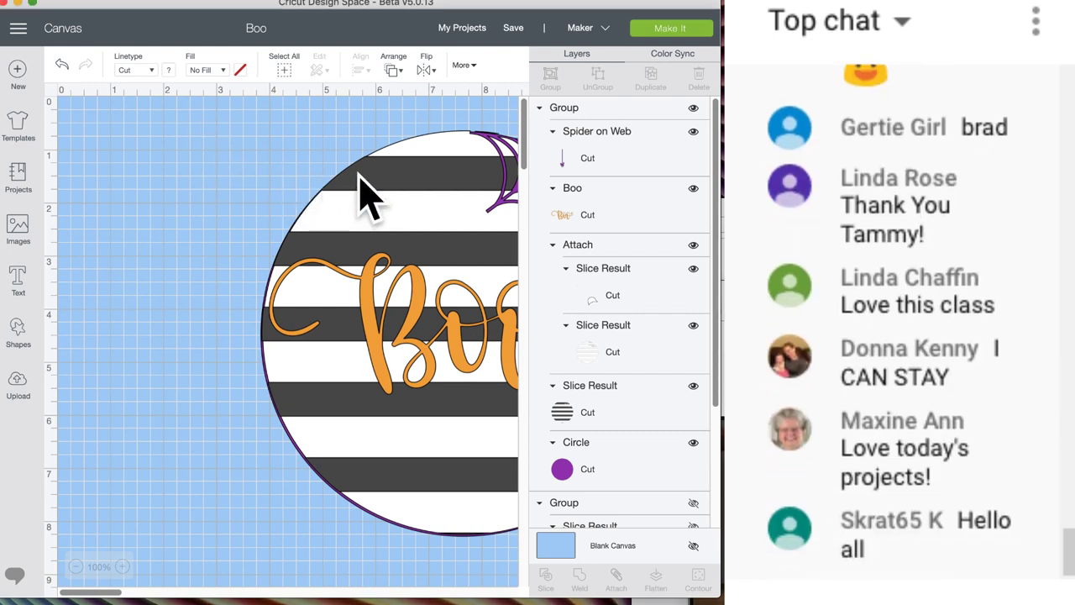
# - Find the Spider Web Corner image #MCD6AF90 through the black striped layer's image info and insert it on the canvas
pyautogui.hscroll(5, 363, 193)
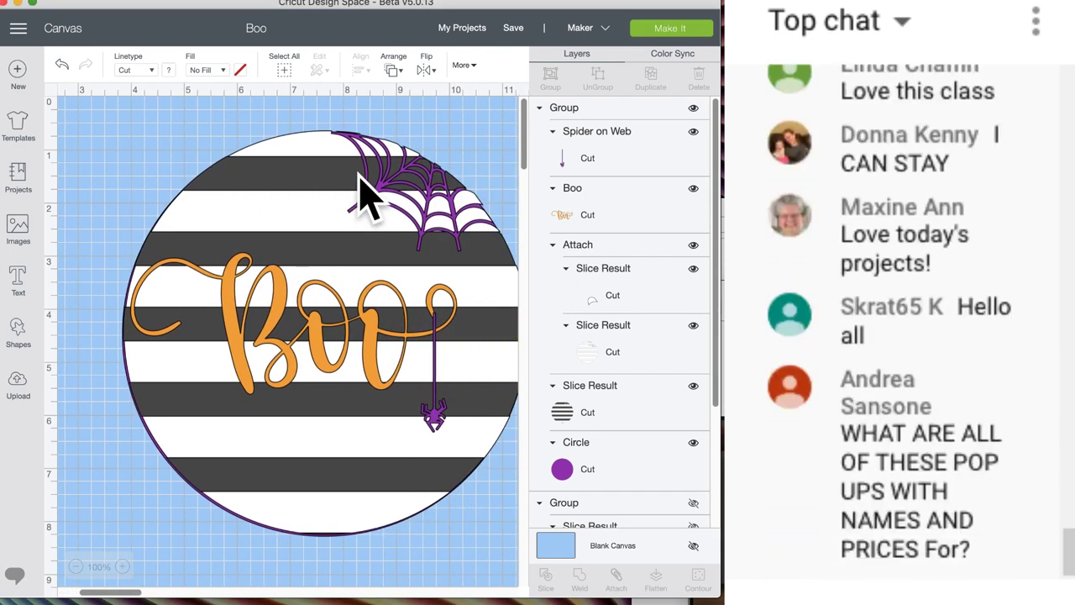
pyautogui.scroll(-3, 636, 242)
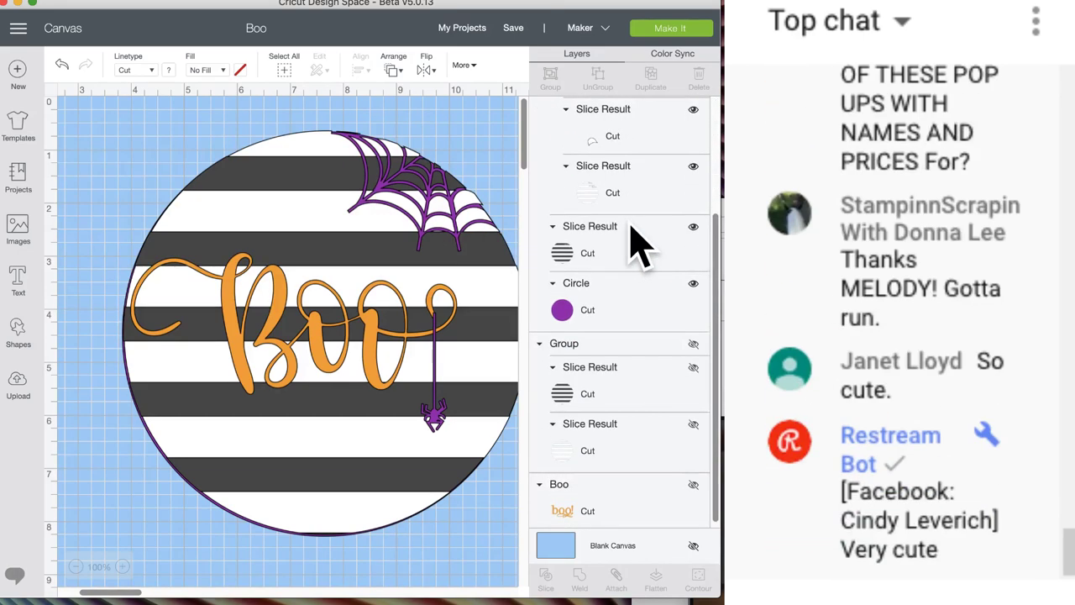
pyautogui.rightClick(621, 261)
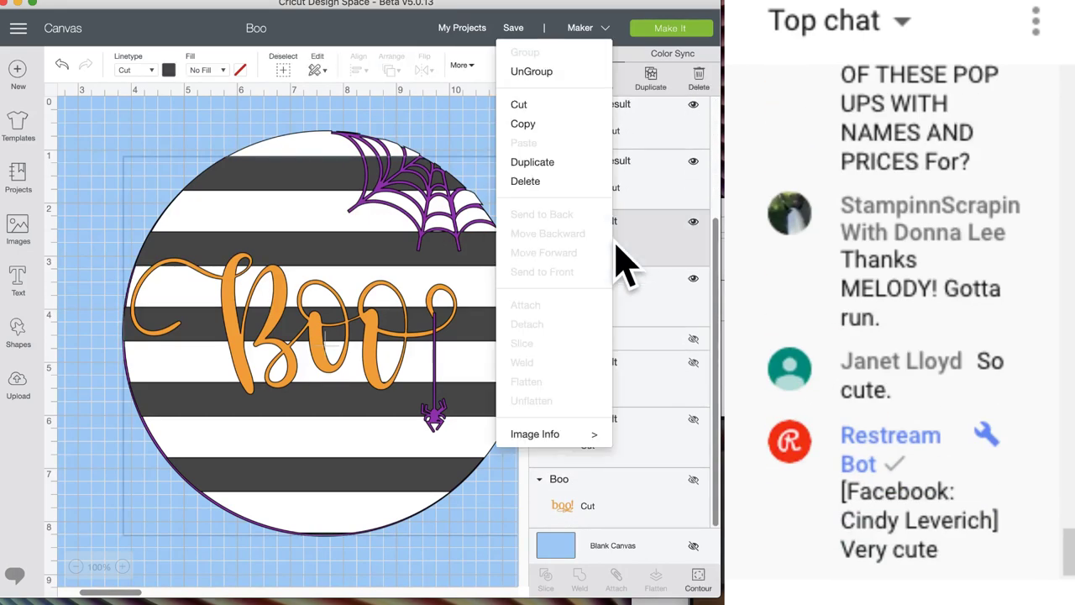
pyautogui.click(588, 432)
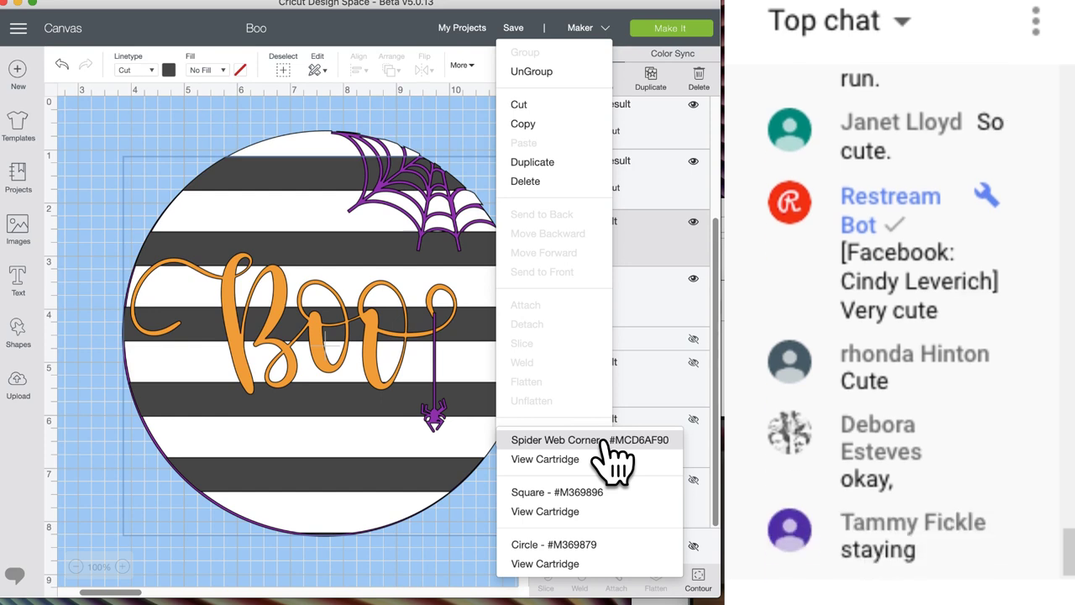
pyautogui.click(604, 440)
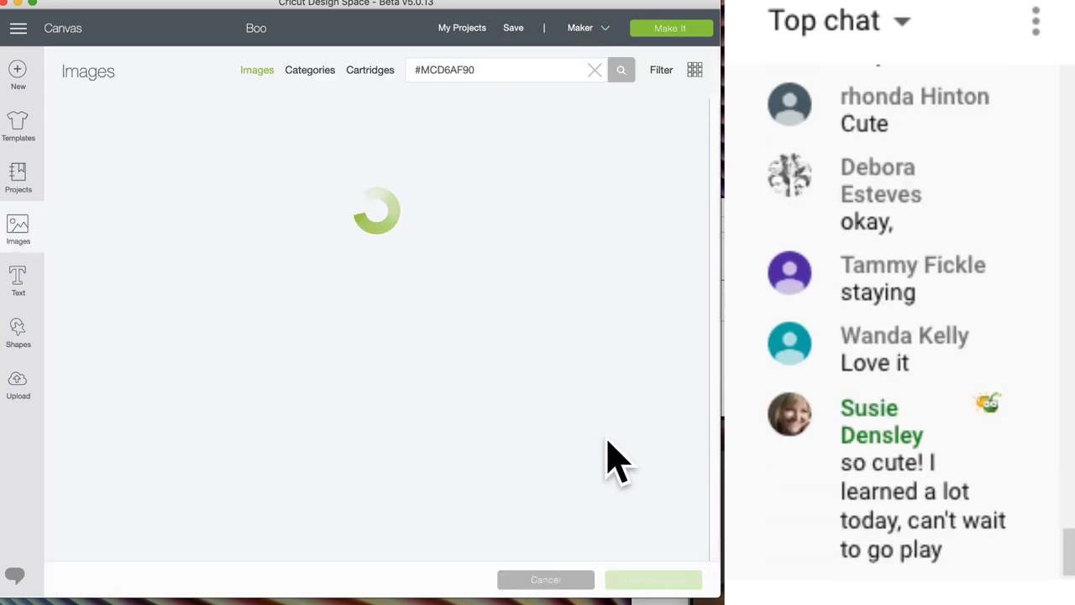
pyautogui.click(170, 223)
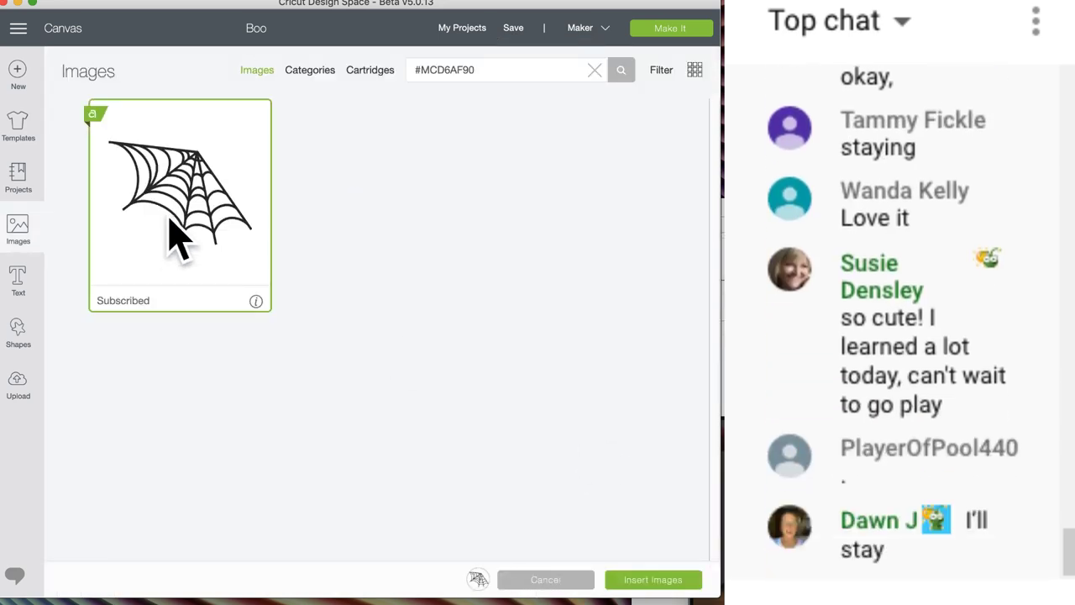
pyautogui.click(659, 581)
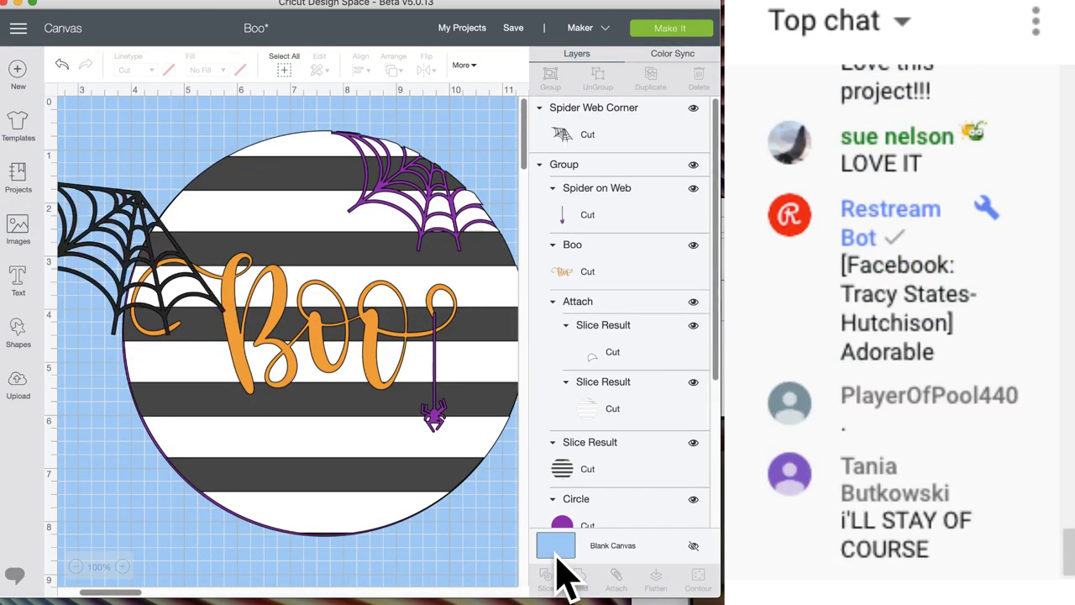
# - Fit the black spider web over the purple web on the circle's upper edge, resizing it to about 3.177 by 2.23 inches
pyautogui.moveTo(159, 225); pyautogui.dragTo(472, 193)
pyautogui.hscroll(5, 475, 241)
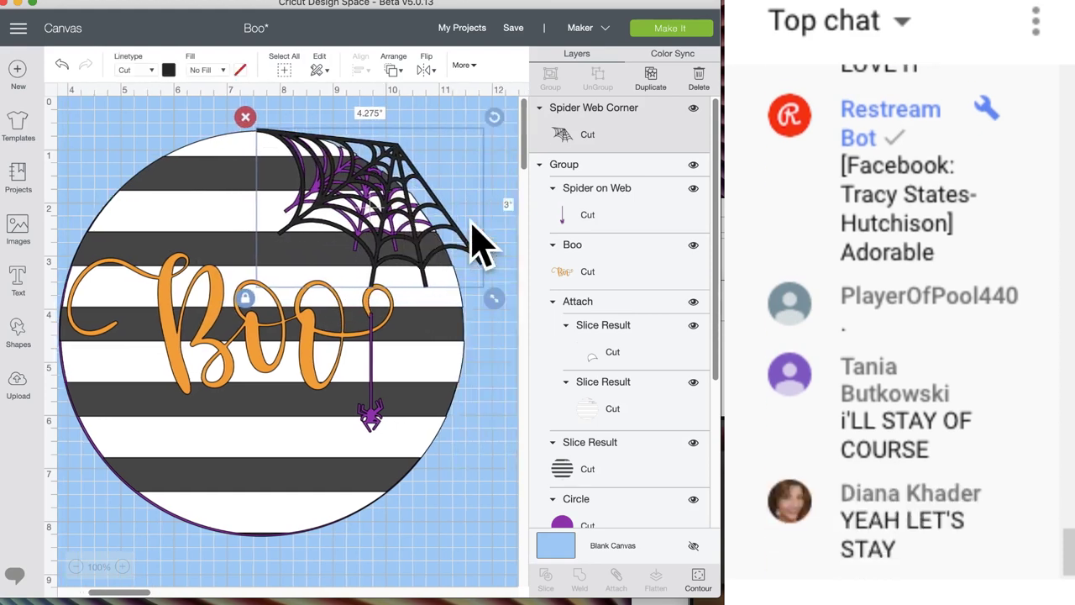
pyautogui.moveTo(446, 300); pyautogui.dragTo(404, 278)
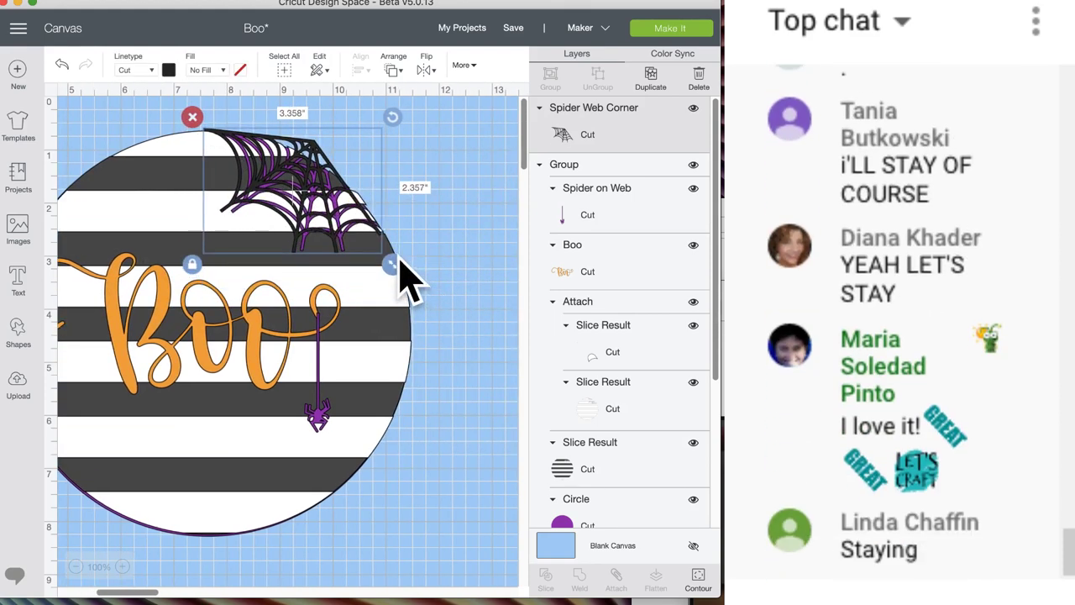
pyautogui.moveTo(305, 192); pyautogui.dragTo(305, 203)
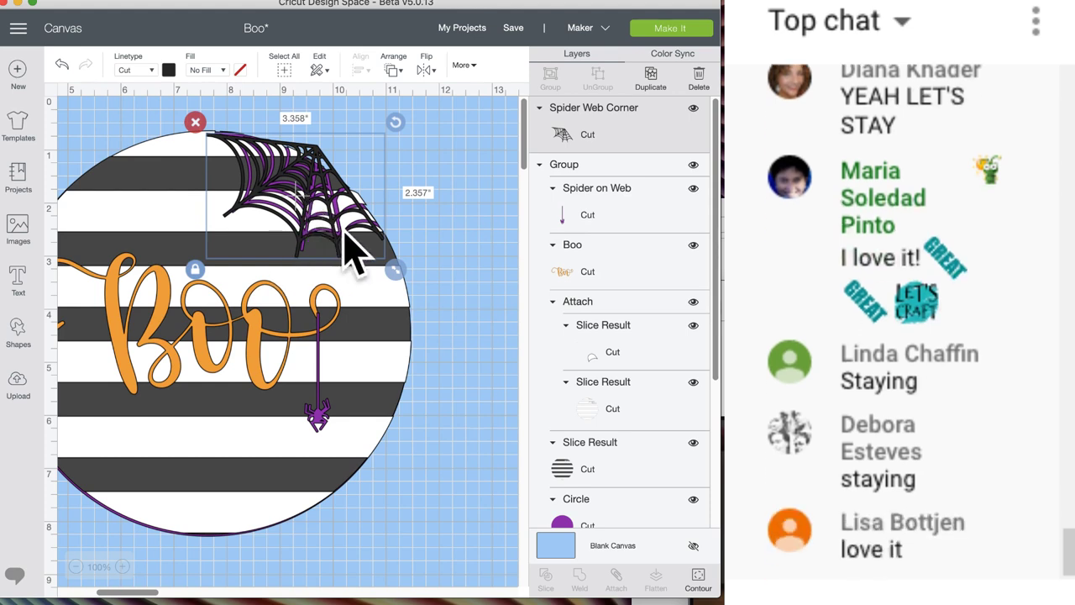
pyautogui.moveTo(396, 269); pyautogui.dragTo(376, 252)
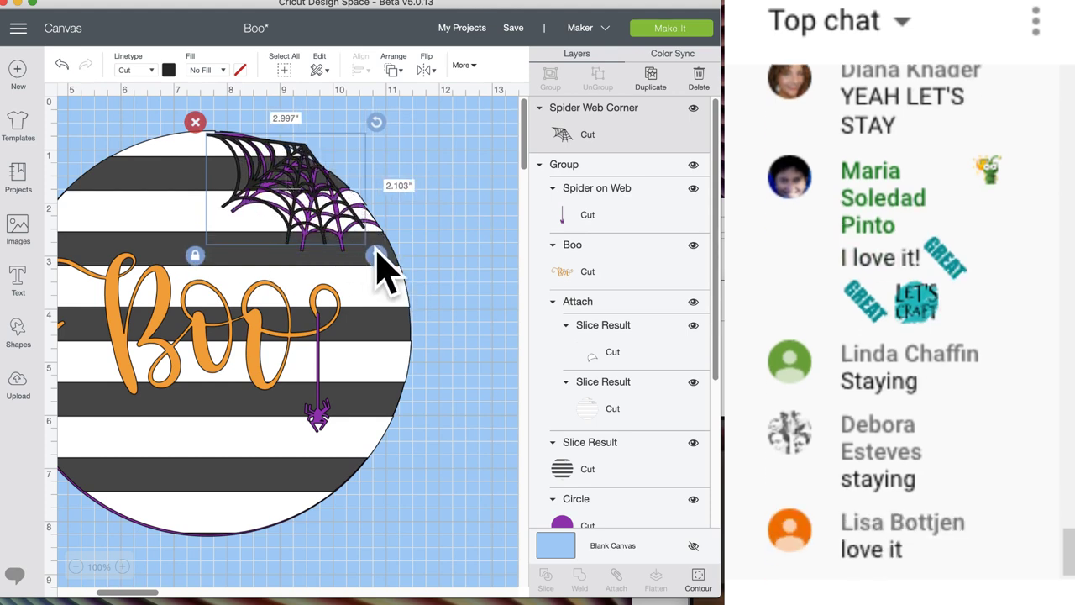
pyautogui.moveTo(320, 210); pyautogui.dragTo(323, 206)
pyautogui.moveTo(392, 262); pyautogui.dragTo(402, 269)
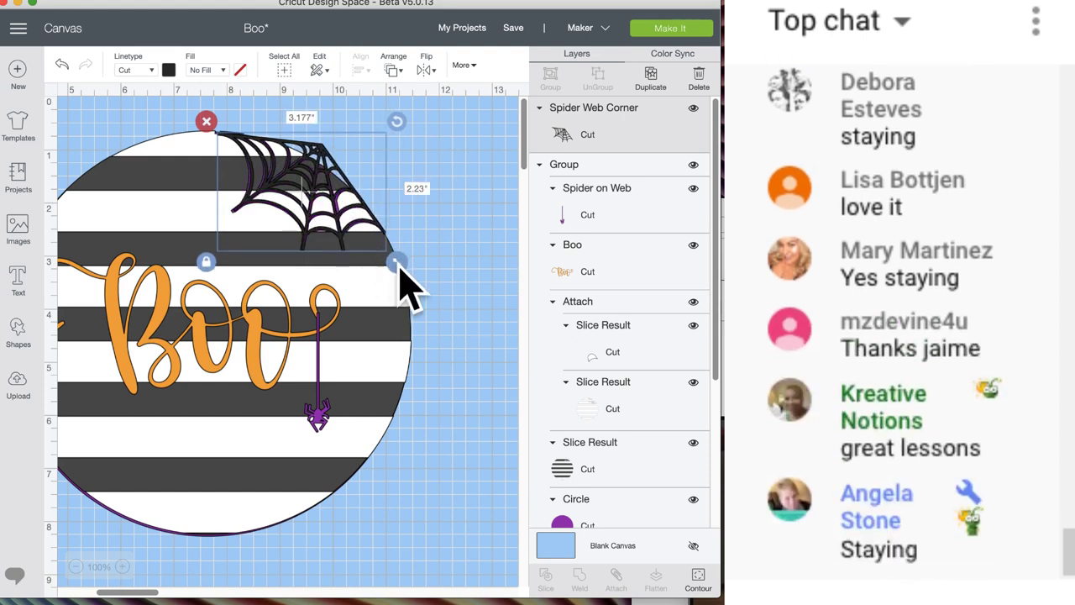
pyautogui.moveTo(355, 240); pyautogui.dragTo(354, 234)
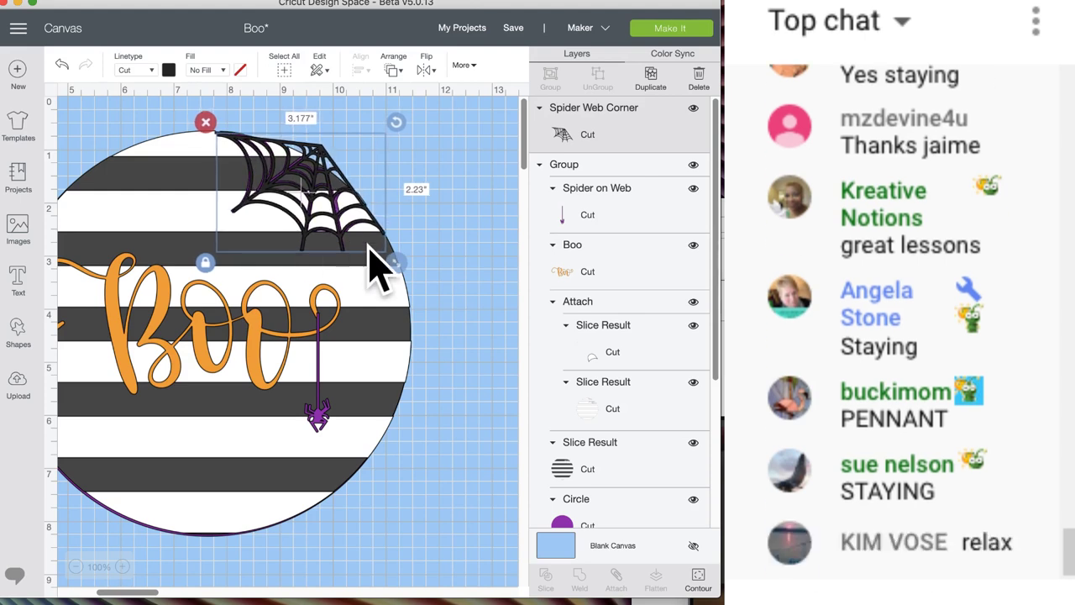
pyautogui.click(374, 306)
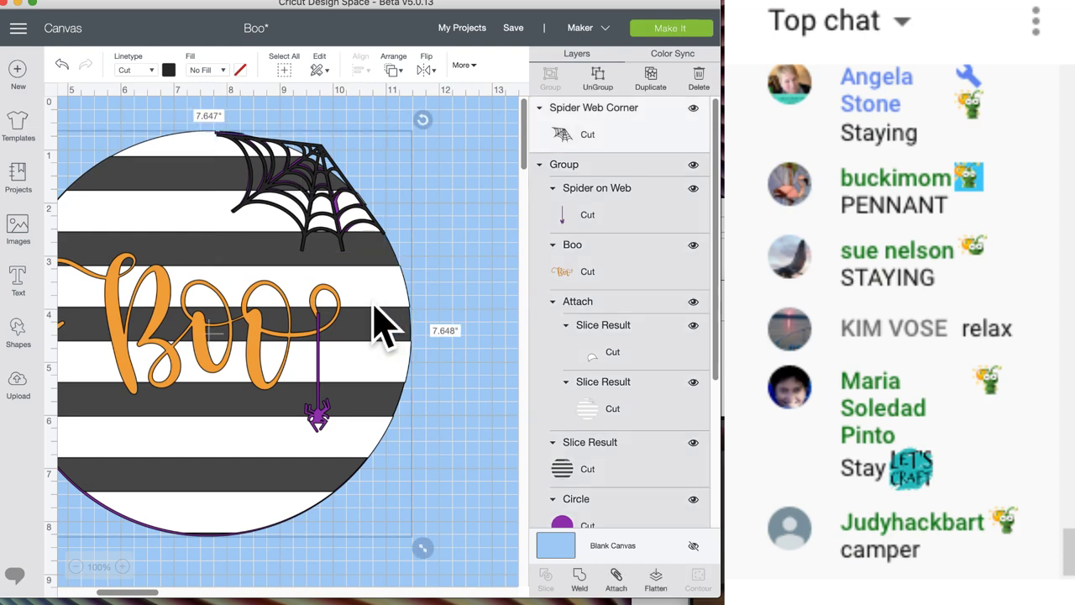
pyautogui.moveTo(374, 306); pyautogui.dragTo(355, 336)
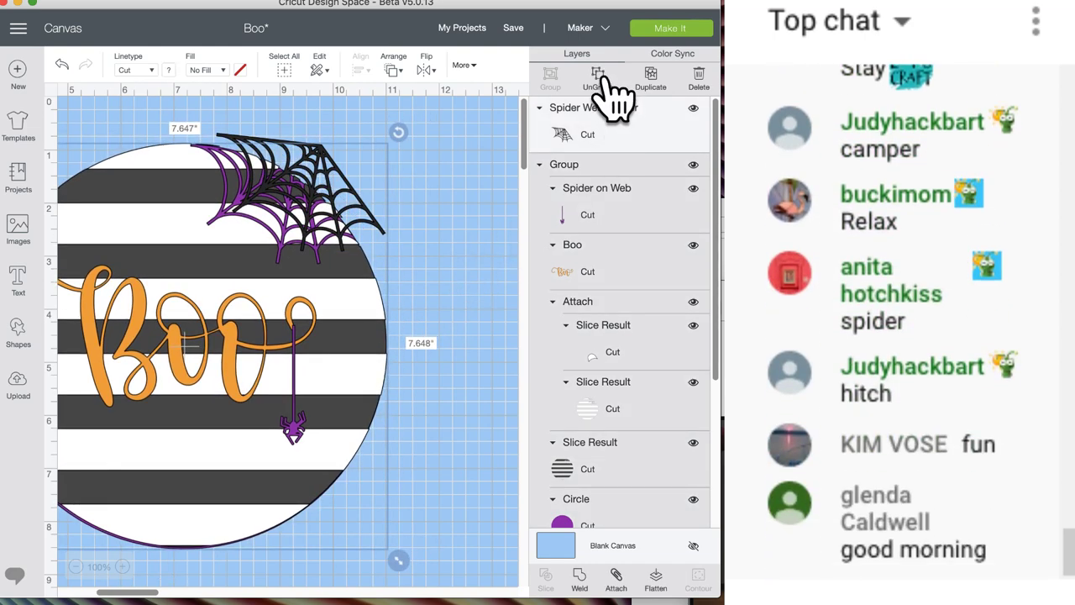
pyautogui.click(608, 83)
pyautogui.moveTo(357, 317)
pyautogui.mouseDown()
pyautogui.moveTo(378, 313)
pyautogui.moveTo(369, 323)
pyautogui.moveTo(359, 304)
pyautogui.mouseUp()
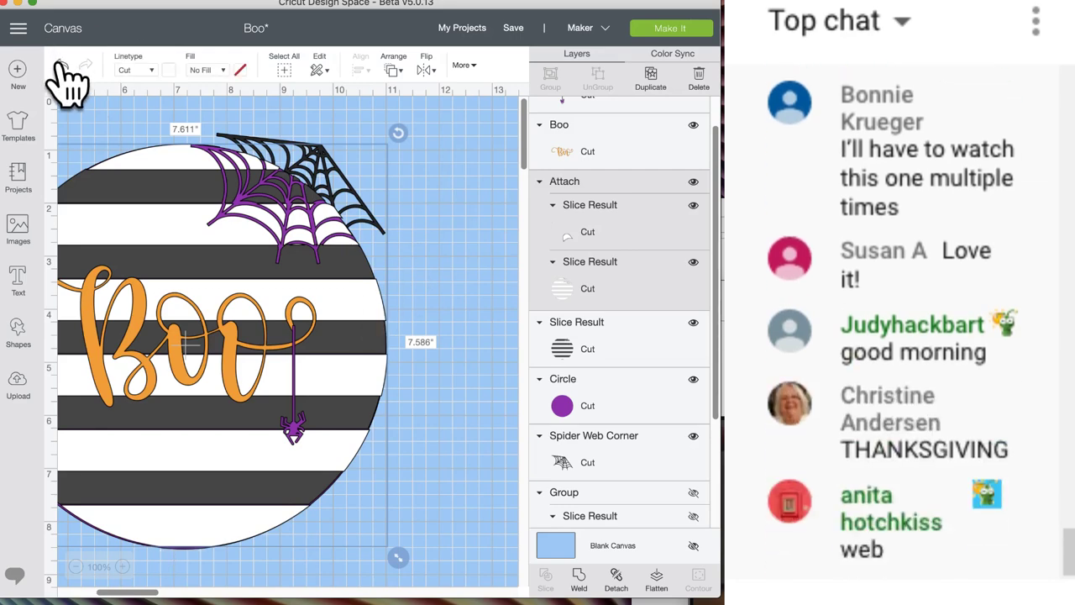
pyautogui.click(62, 64)
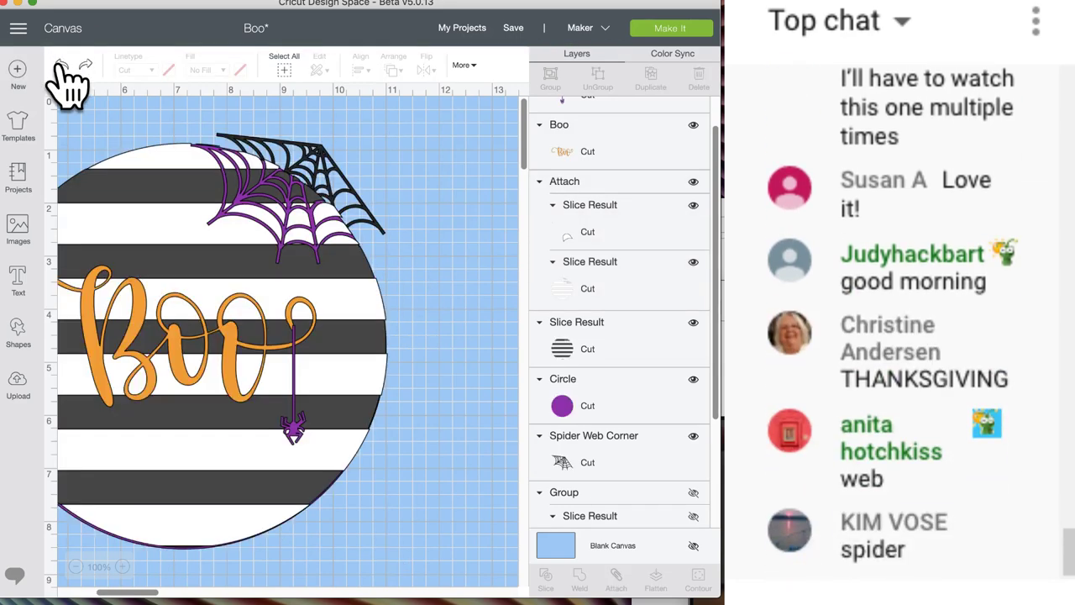
pyautogui.click(62, 65)
pyautogui.click(61, 66)
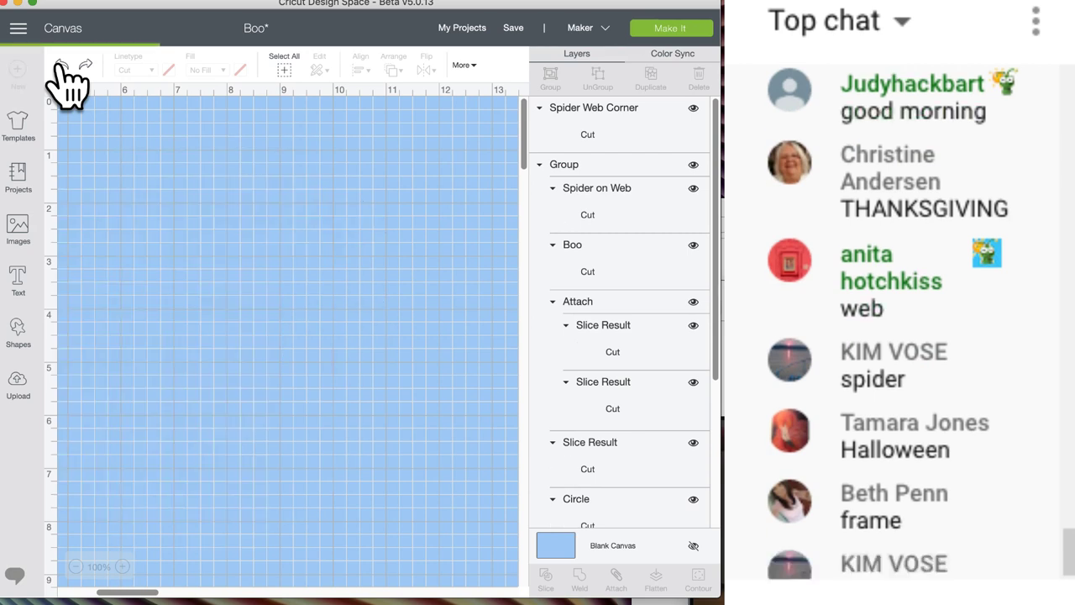
# - Duplicate the purple backing circle and place the copy directly over the striped design
pyautogui.click(616, 526)
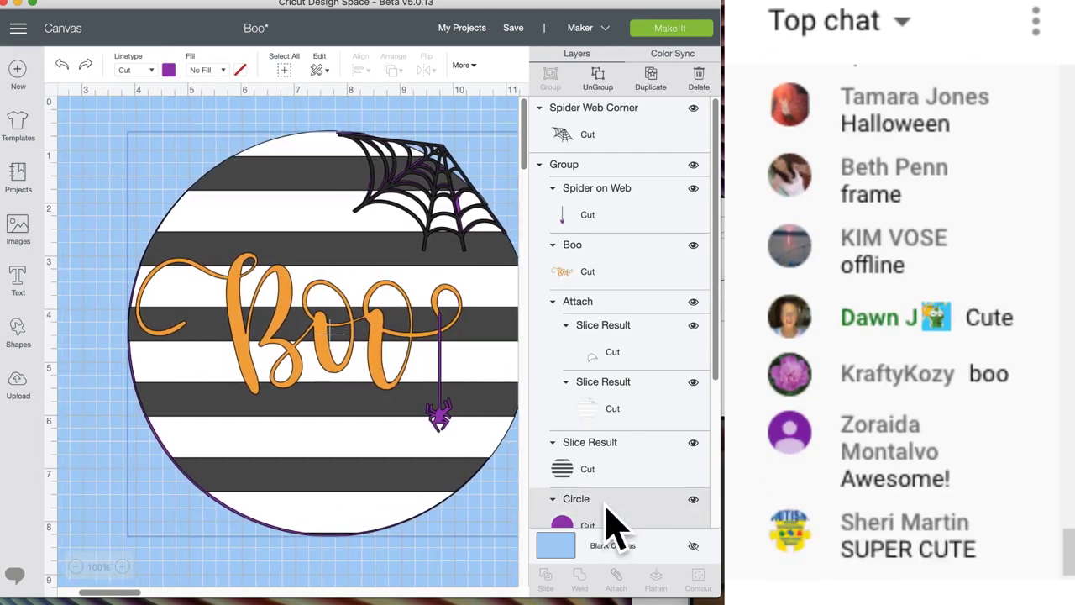
pyautogui.click(653, 84)
pyautogui.moveTo(428, 293); pyautogui.dragTo(425, 277)
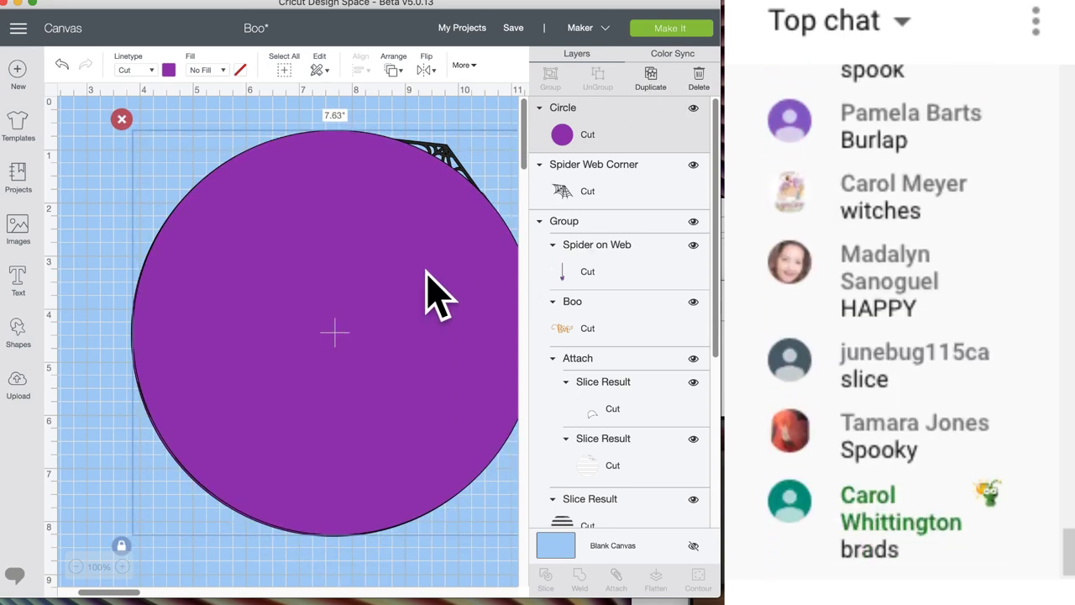
# - Slice the black Spider Web Corner with the duplicated purple circle
pyautogui.hscroll(5, 429, 294)
pyautogui.click(485, 171)
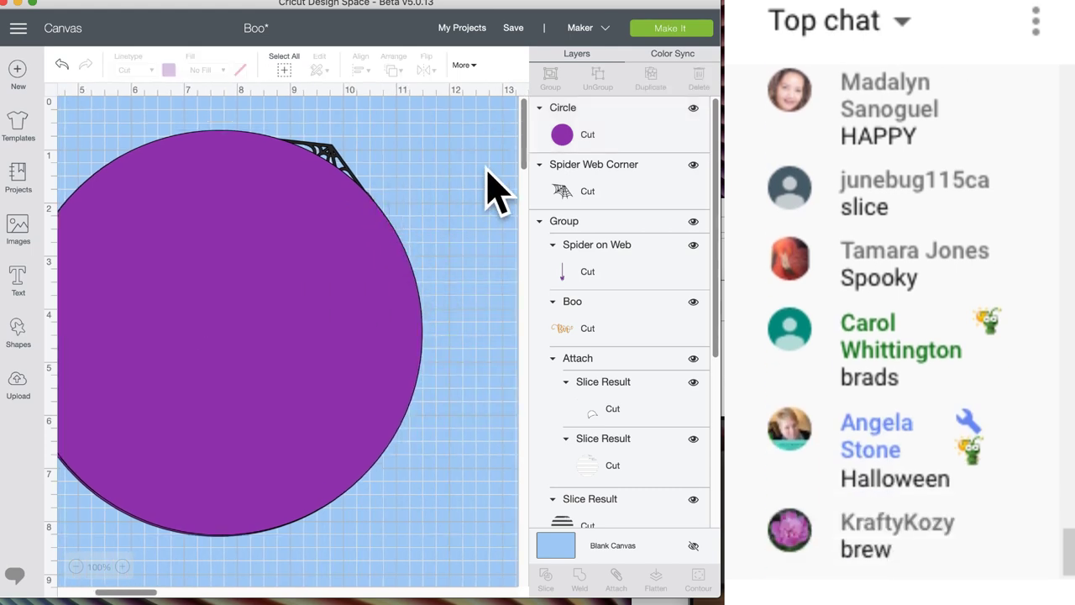
pyautogui.click(331, 150)
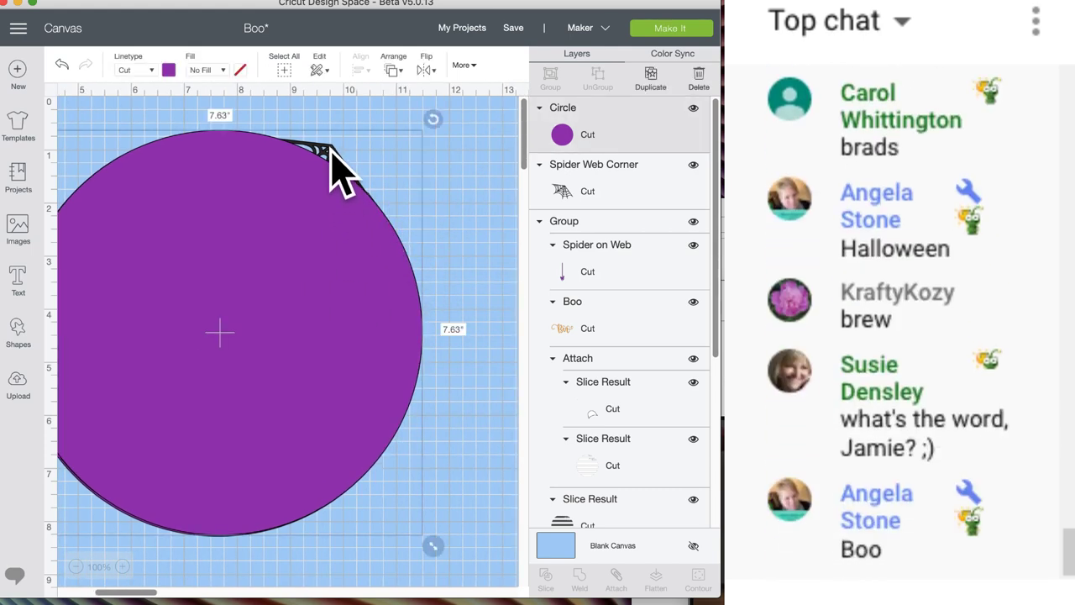
pyautogui.click(581, 194)
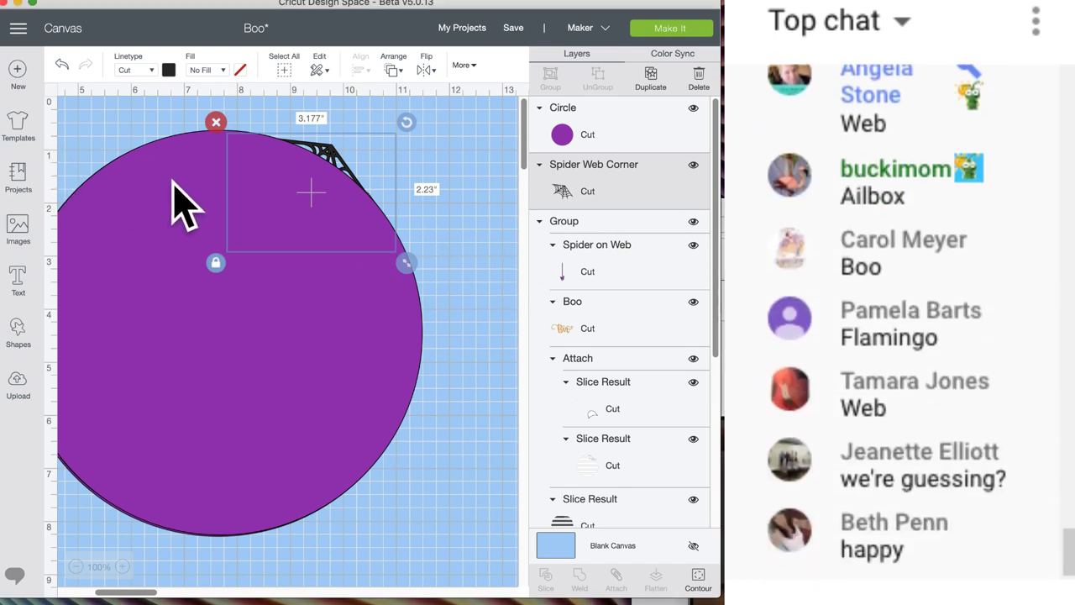
pyautogui.keyDown('shift'); pyautogui.click(173, 204); pyautogui.keyUp('shift')
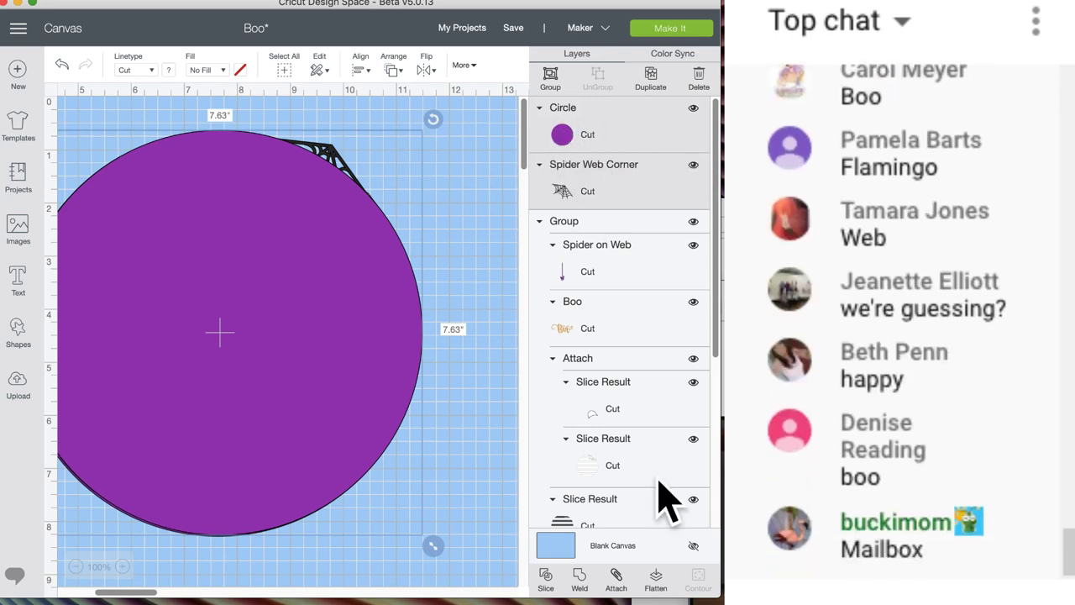
pyautogui.click(546, 577)
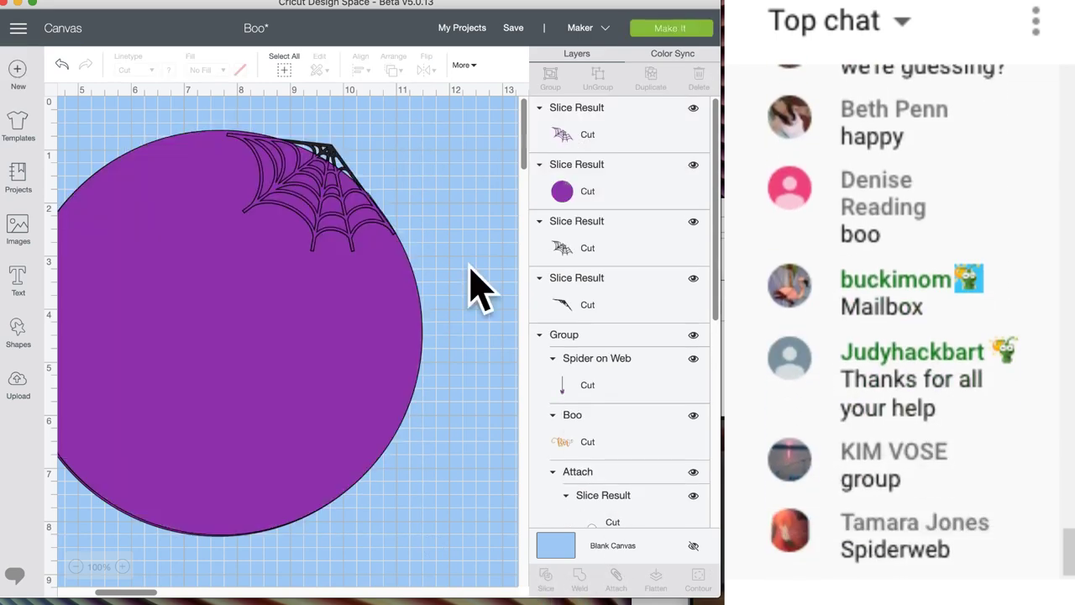
# - Pull the cut-out purple circle off the design and delete it, and move the new purple web slice away from the original web
pyautogui.moveTo(213, 286); pyautogui.dragTo(386, 392)
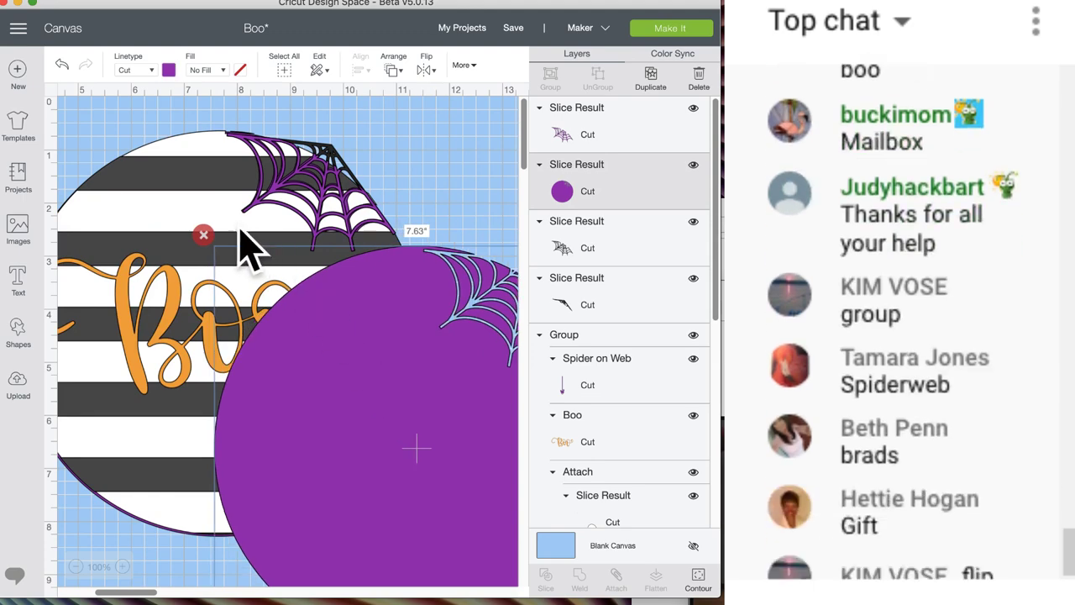
pyautogui.click(204, 235)
pyautogui.moveTo(327, 180); pyautogui.dragTo(216, 208)
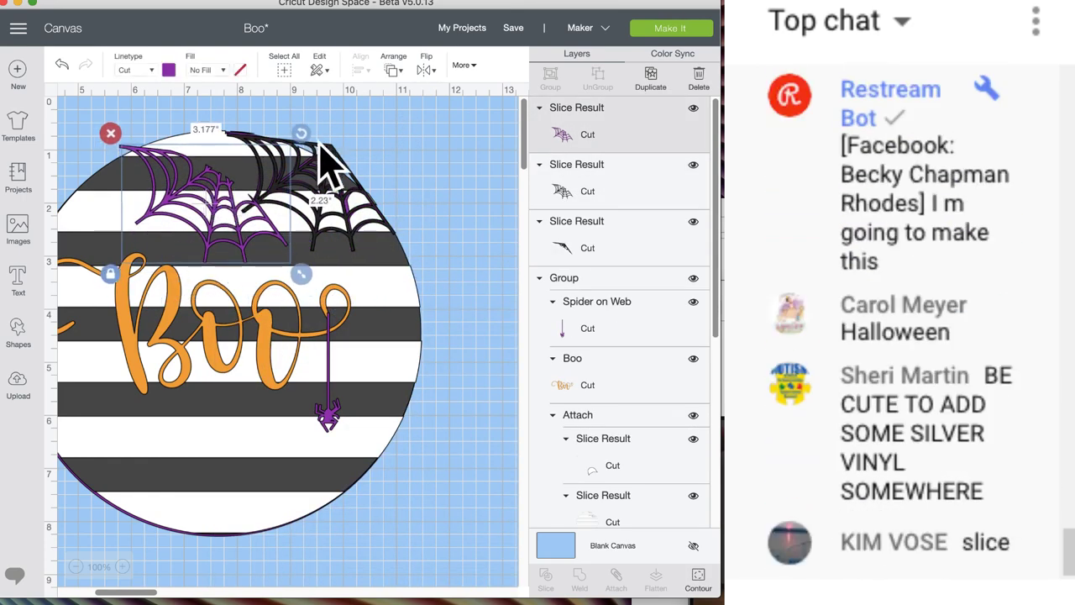
# - Pull the black web piece and its leftover sliver off the circle's edge and delete both
pyautogui.moveTo(332, 164); pyautogui.dragTo(456, 180)
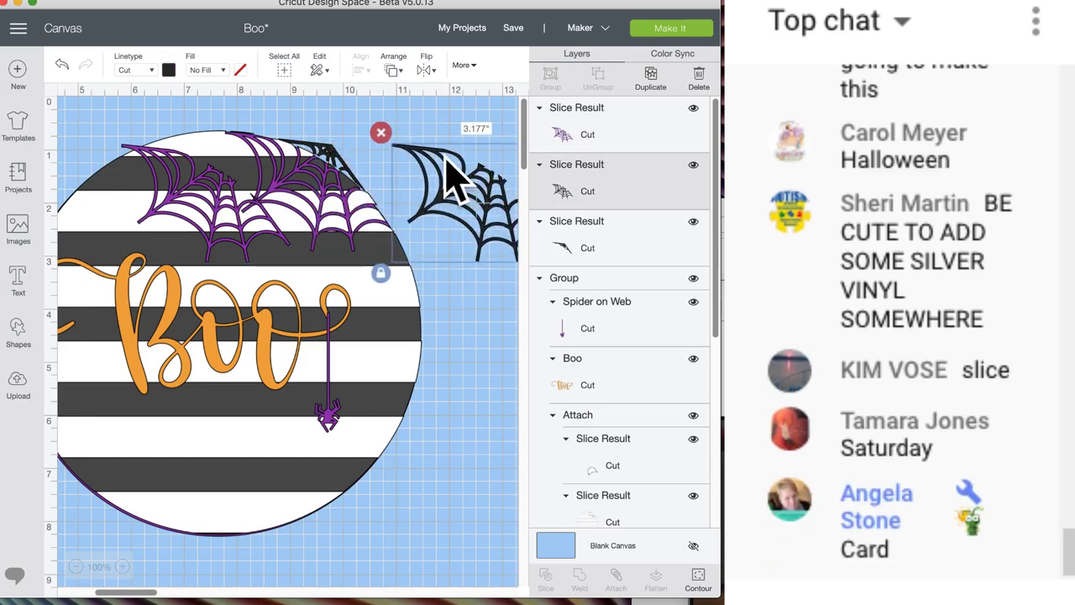
pyautogui.click(379, 132)
pyautogui.moveTo(353, 164); pyautogui.dragTo(473, 163)
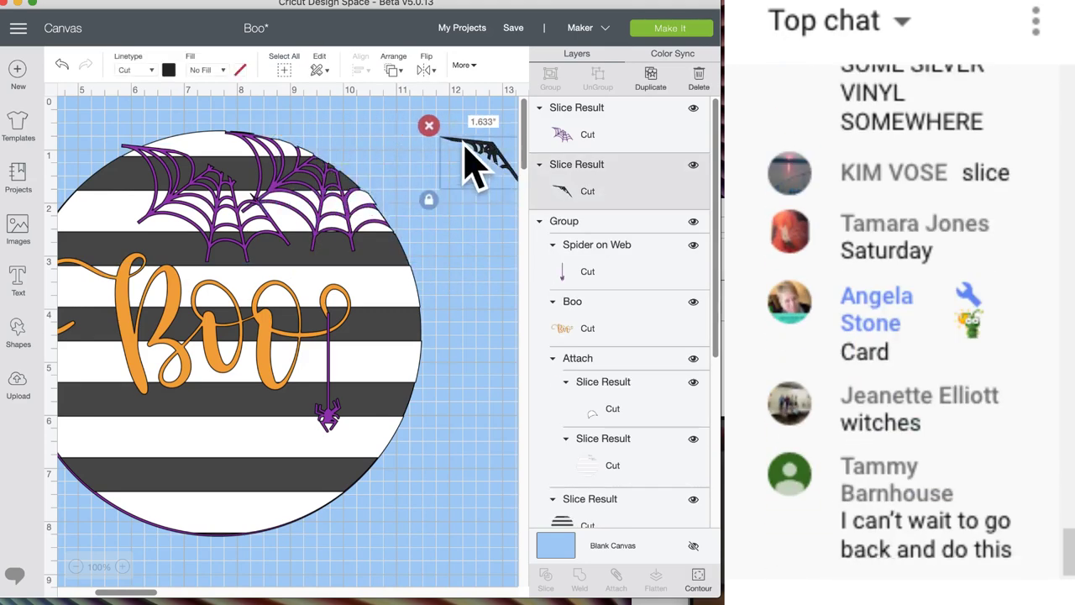
pyautogui.click(427, 124)
# - Move the newly sliced purple web onto empty canvas beside the Boo design
pyautogui.moveTo(243, 231); pyautogui.dragTo(470, 205)
pyautogui.click(433, 193)
pyautogui.click(433, 191)
pyautogui.hscroll(2, 470, 205)
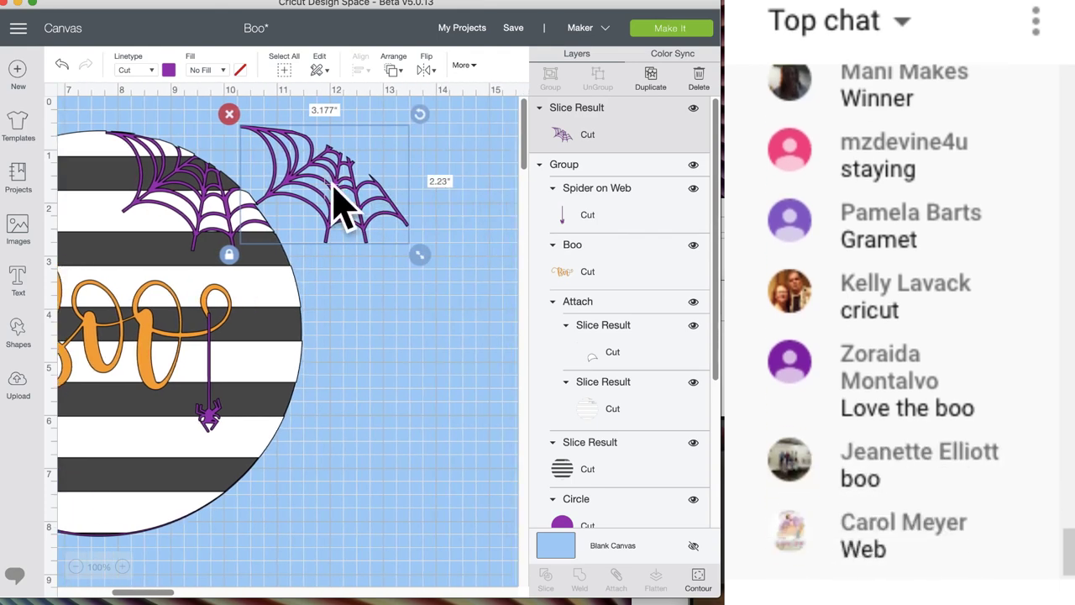
pyautogui.moveTo(357, 198); pyautogui.dragTo(387, 220)
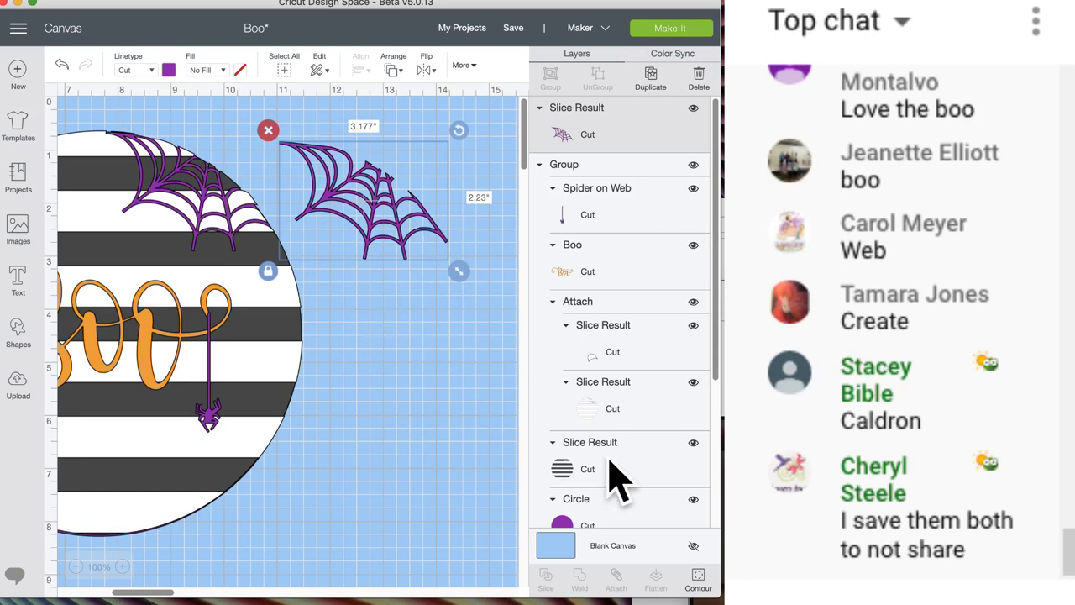
# - Find the hidden group of black and white stripe slices in the layer list and make it visible
pyautogui.scroll(-5, 617, 474)
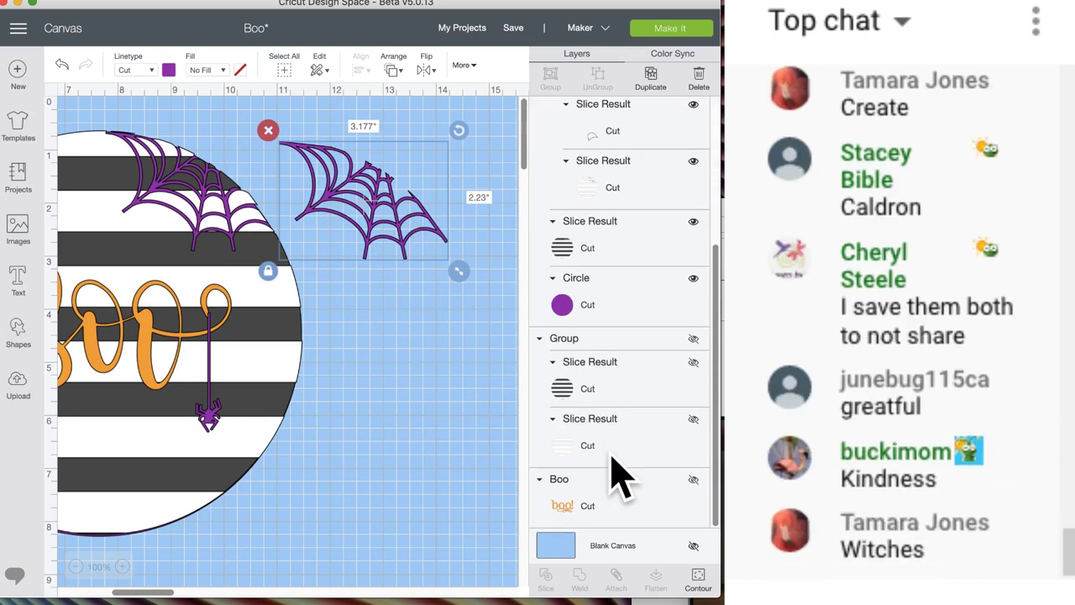
pyautogui.scroll(4, 617, 479)
pyautogui.scroll(-4, 617, 479)
pyautogui.scroll(5, 617, 479)
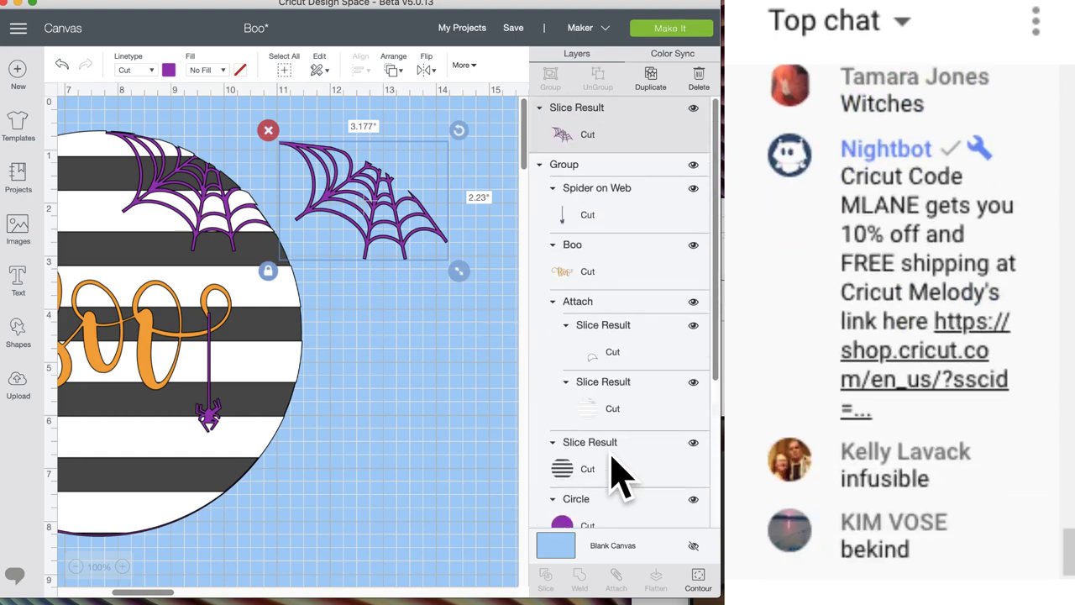
pyautogui.scroll(-3, 617, 474)
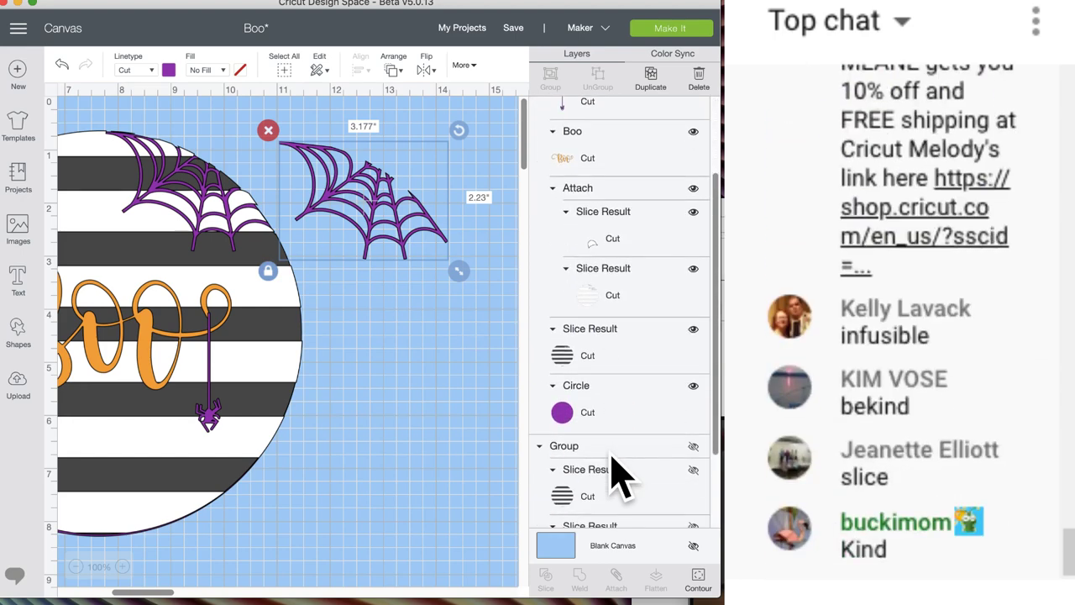
pyautogui.click(632, 364)
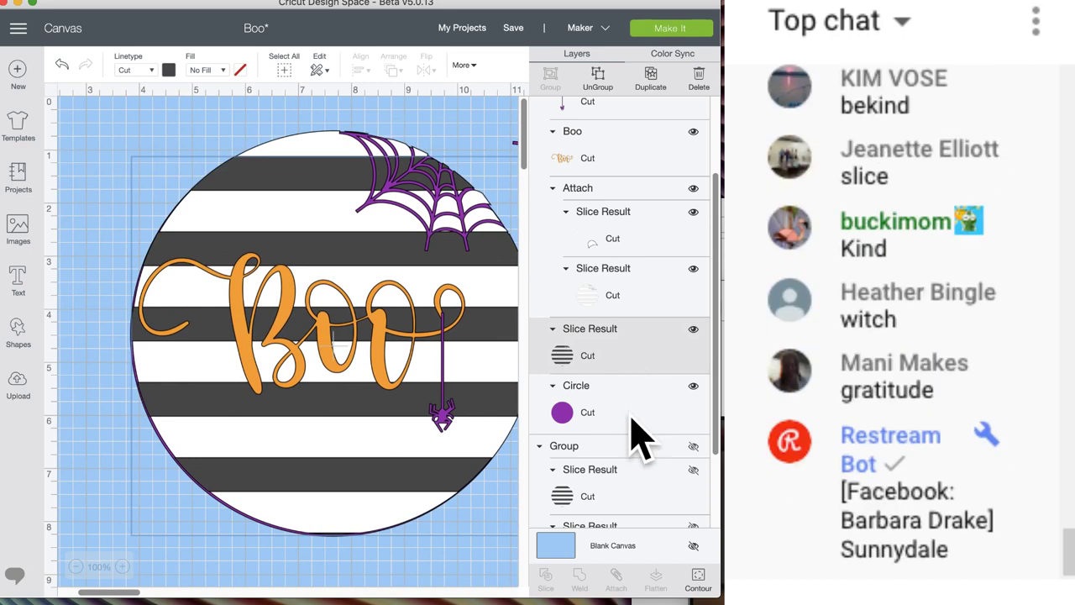
pyautogui.scroll(-3, 639, 436)
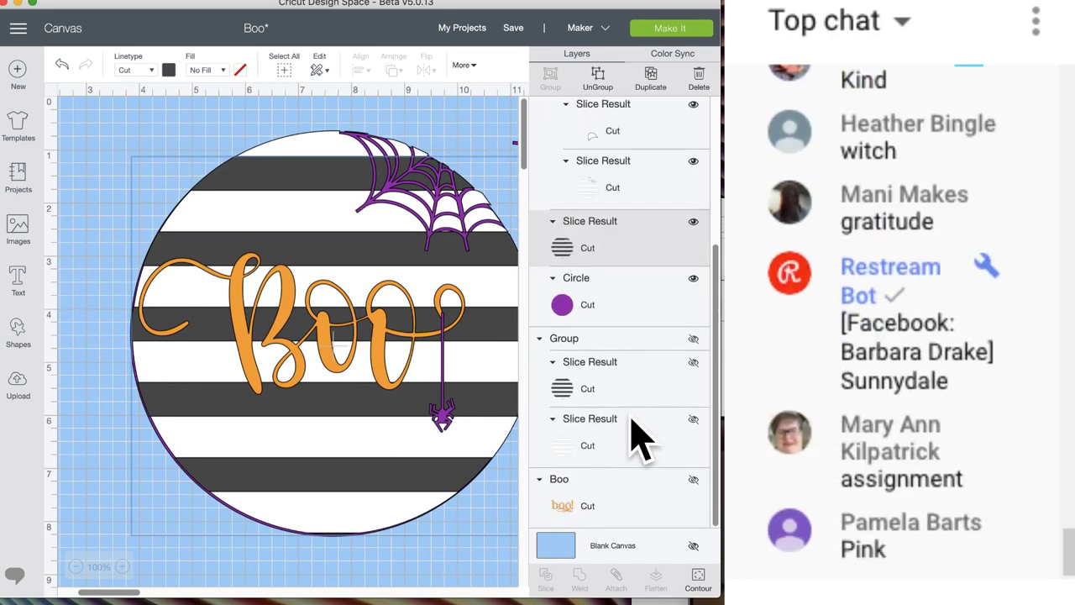
pyautogui.click(692, 339)
# - Set the plain striped circle beside the Boo design at about 6.78 inches wide, and fit the loose purple web on its upper edge
pyautogui.hscroll(3, 378, 487)
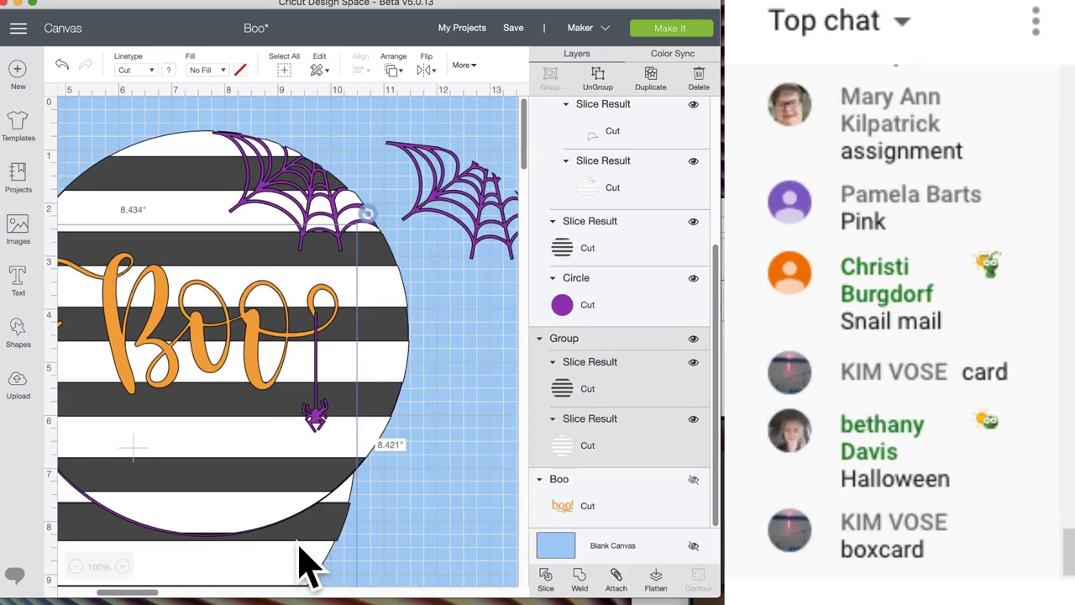
pyautogui.hscroll(5, 451, 516)
pyautogui.moveTo(492, 432); pyautogui.dragTo(489, 466)
pyautogui.moveTo(260, 180); pyautogui.dragTo(445, 223)
pyautogui.click(451, 172)
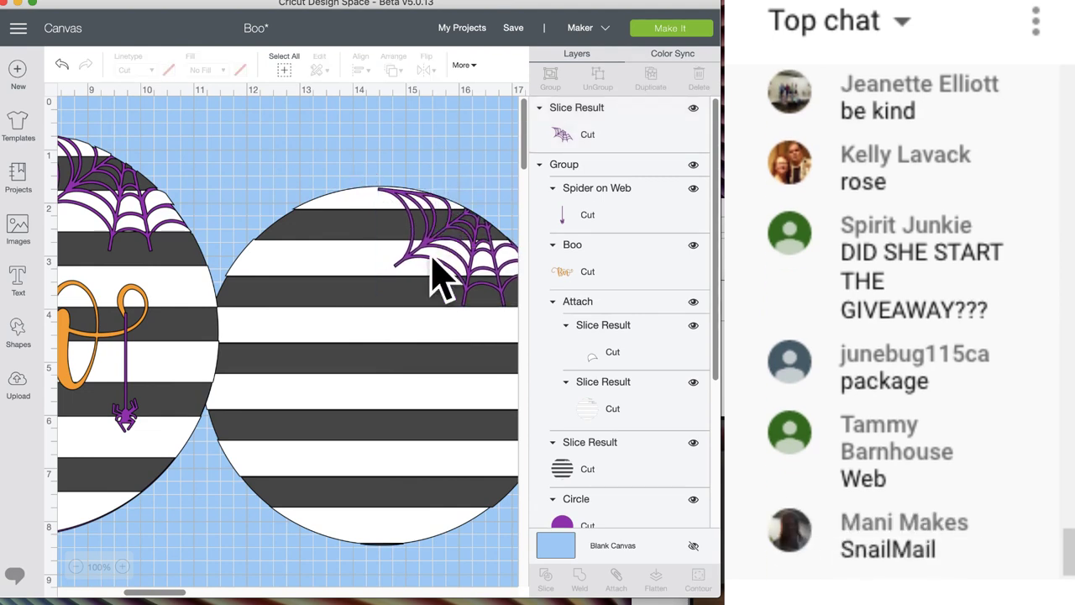
pyautogui.hscroll(4, 442, 279)
pyautogui.moveTo(445, 285); pyautogui.dragTo(440, 282)
# - Group the loose purple web with the plain striped circle and hide the new group
pyautogui.click(382, 155)
pyautogui.moveTo(312, 132); pyautogui.dragTo(516, 311)
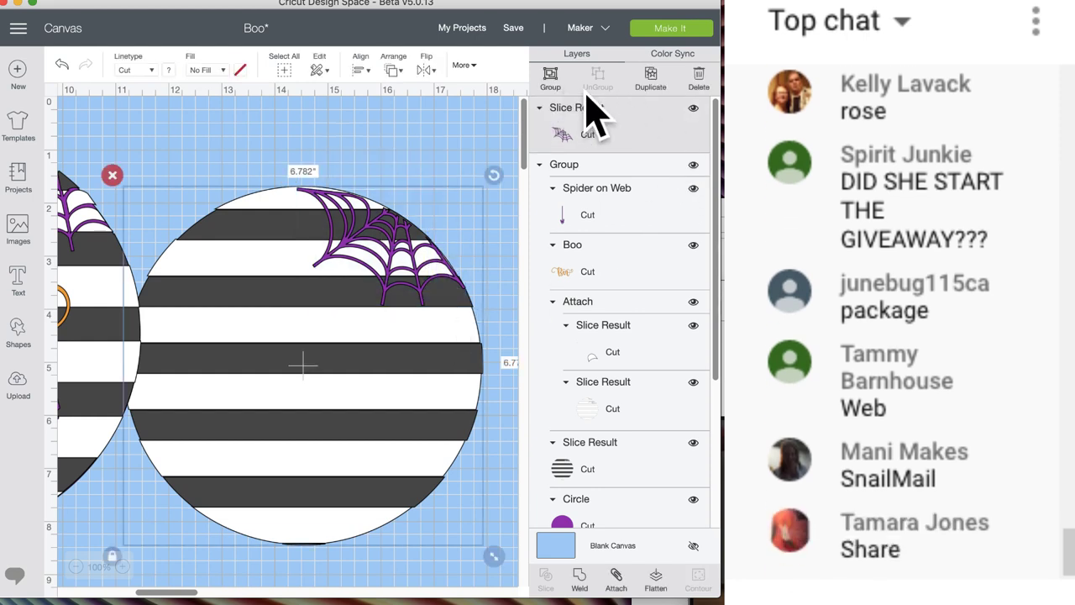
pyautogui.click(551, 82)
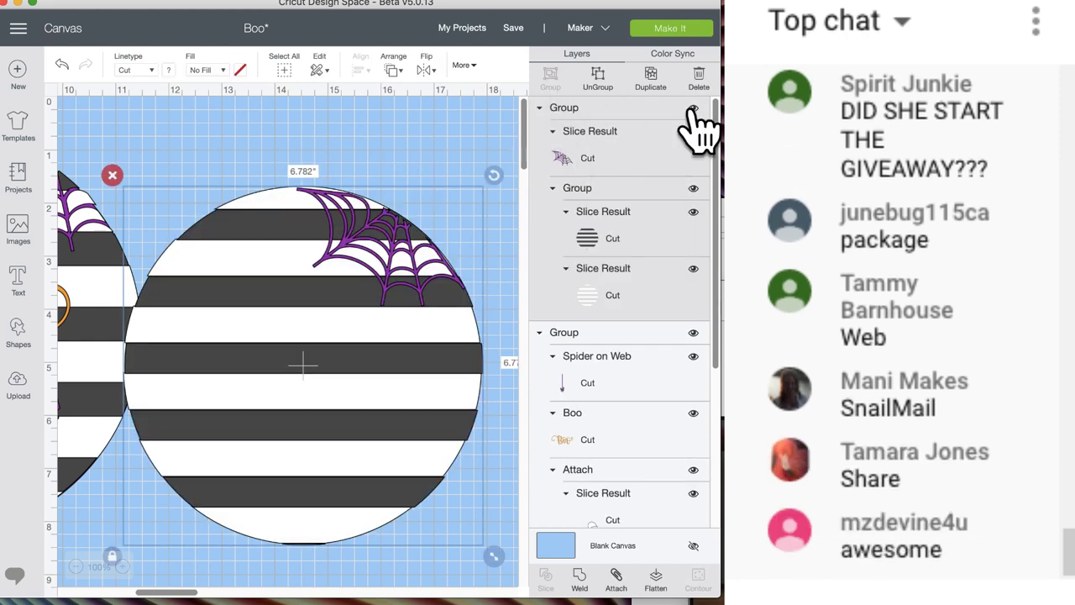
pyautogui.click(693, 109)
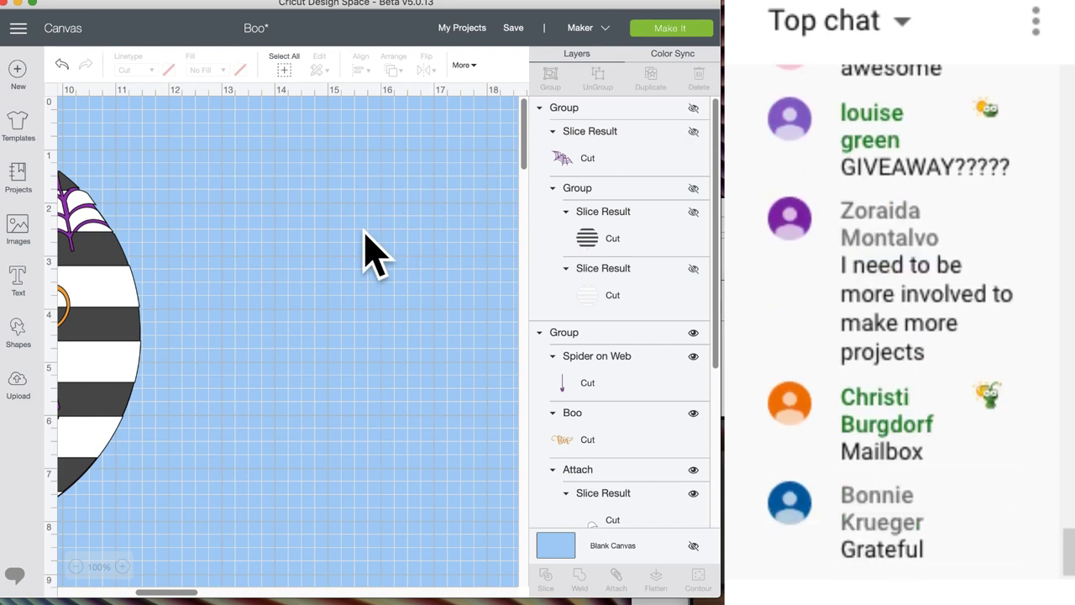
pyautogui.hscroll(-10, 370, 252)
pyautogui.hscroll(-2, 374, 252)
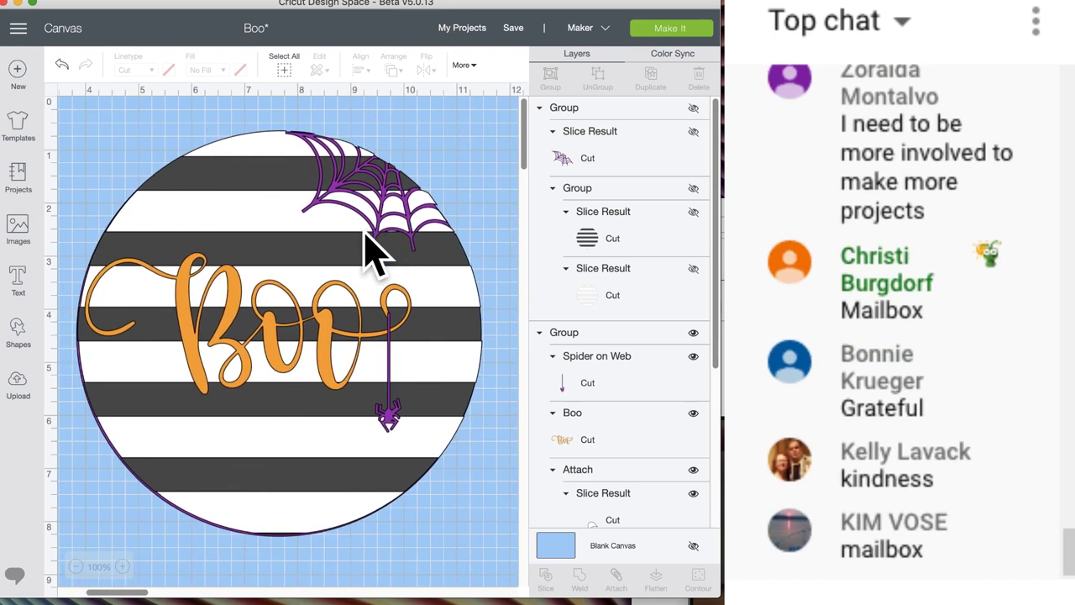
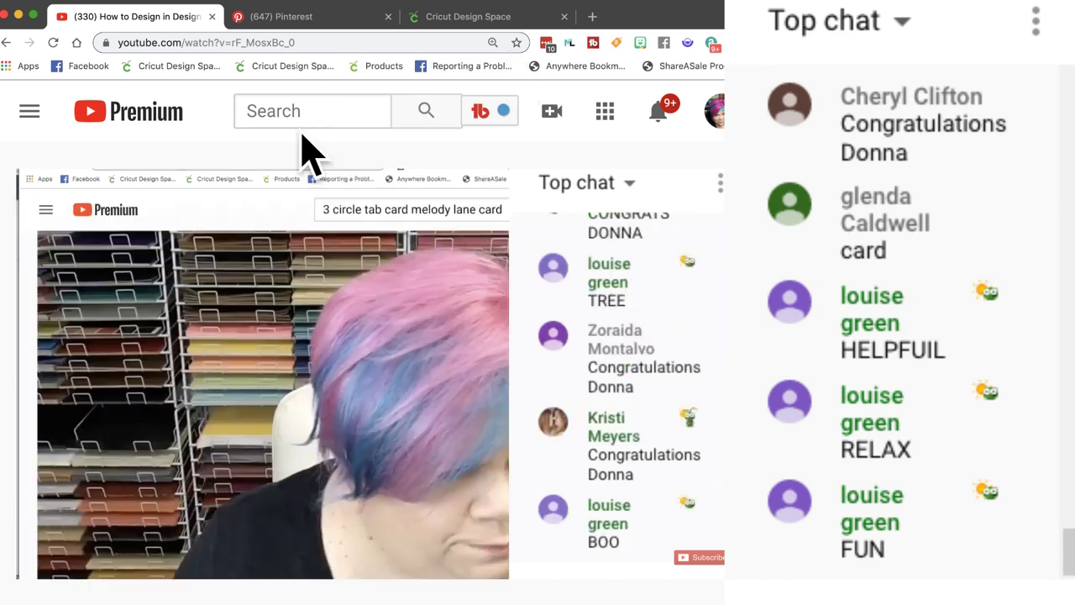
# - Switch to the YouTube live video page and review its chat, returning to the newest messages
pyautogui.scroll(-3, 319, 240)
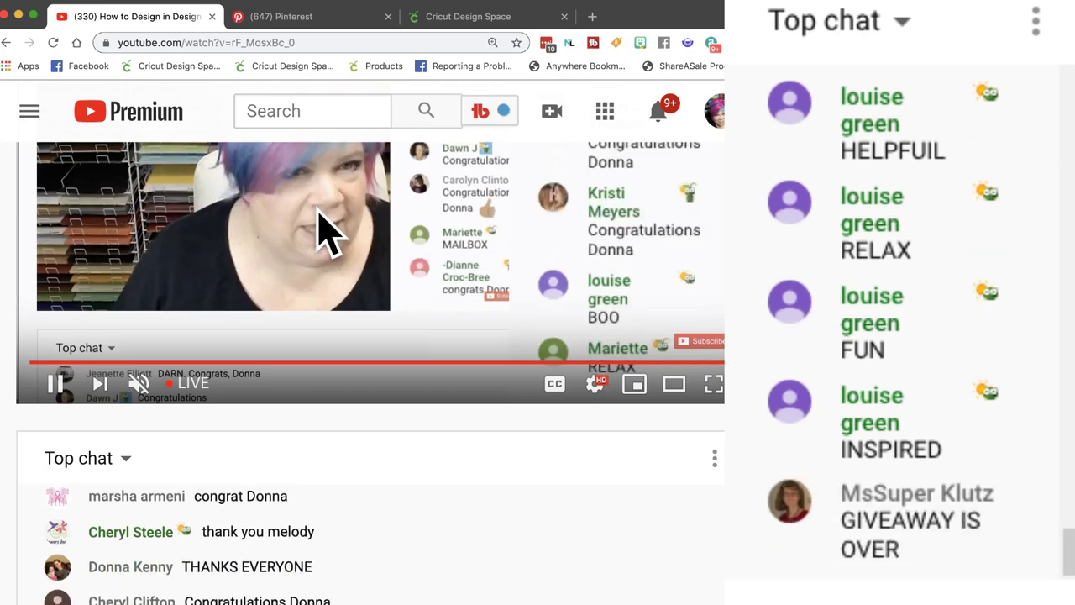
pyautogui.scroll(-2, 320, 214)
pyautogui.scroll(-7, 323, 235)
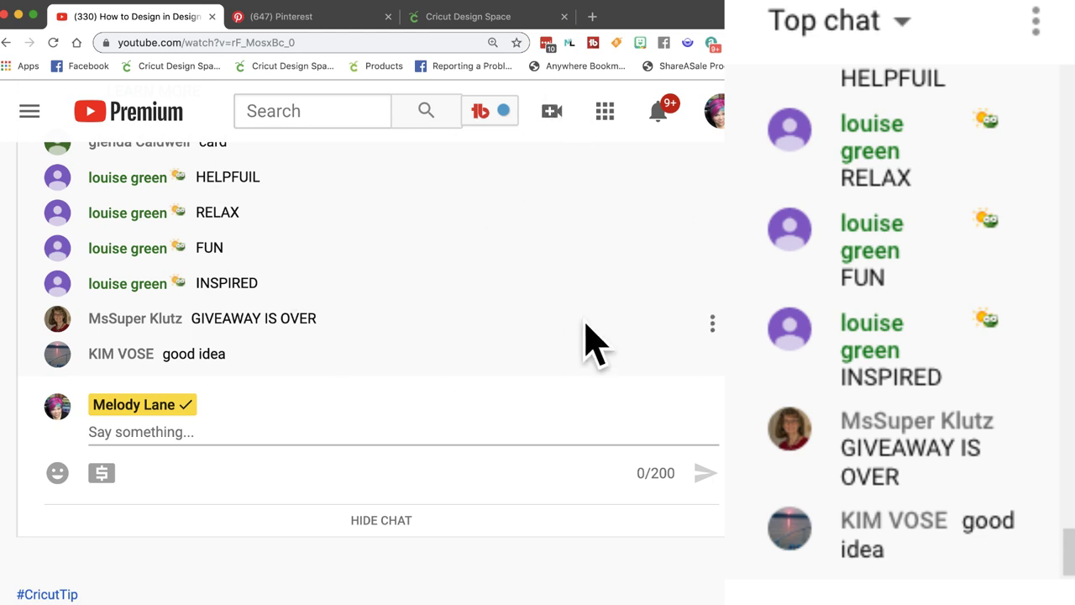
pyautogui.scroll(5, 494, 286)
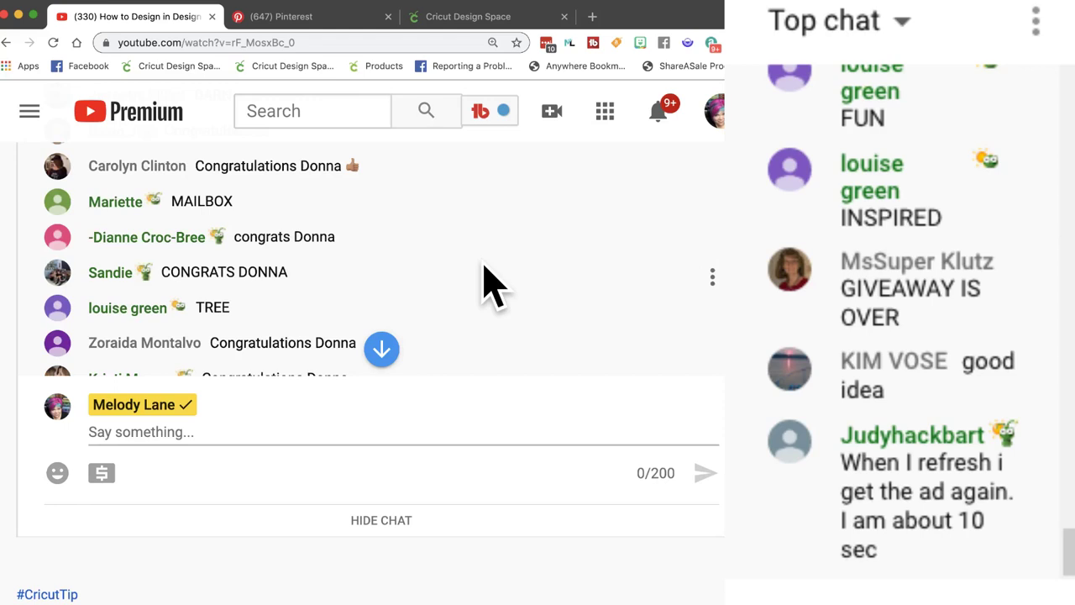
pyautogui.click(381, 348)
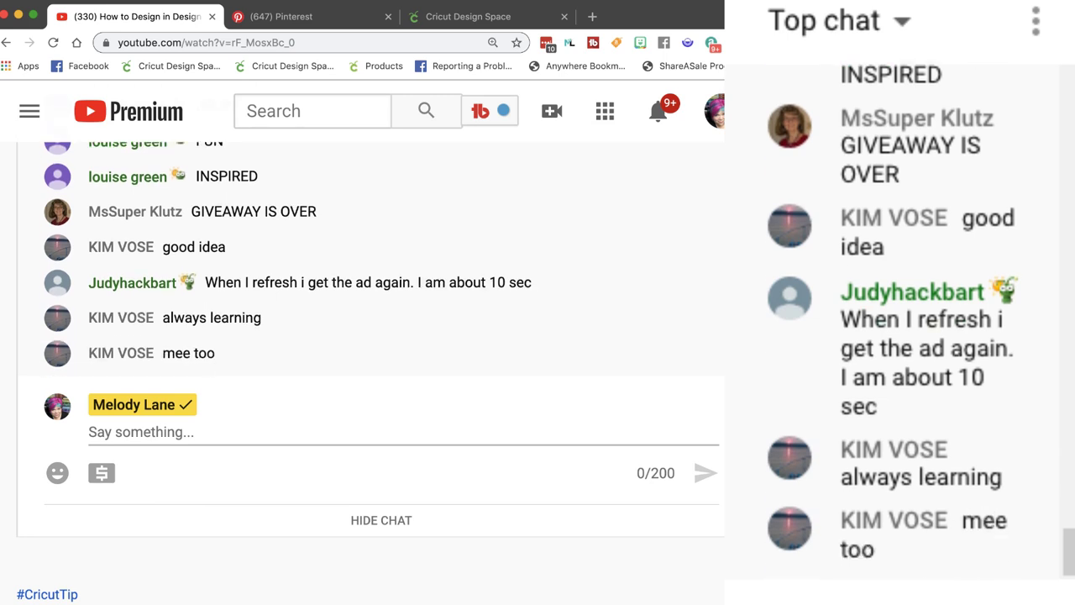
# - Shorten the browser window and open the video creator's channel page from the details below the live video
pyautogui.moveTo(260, 601); pyautogui.dragTo(259, 551)
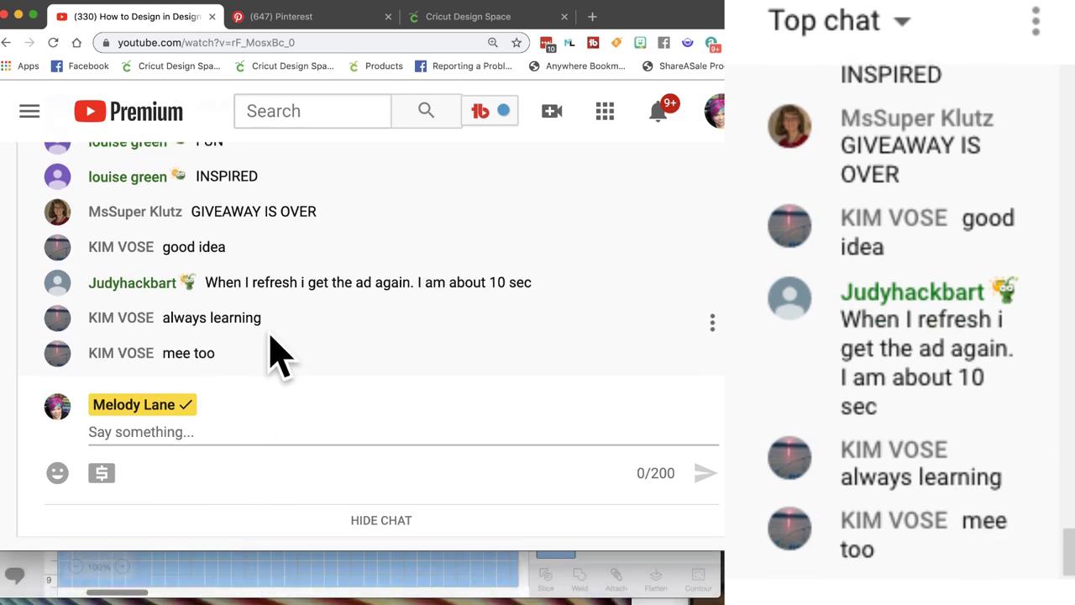
pyautogui.scroll(10, 276, 355)
pyautogui.scroll(-5, 276, 355)
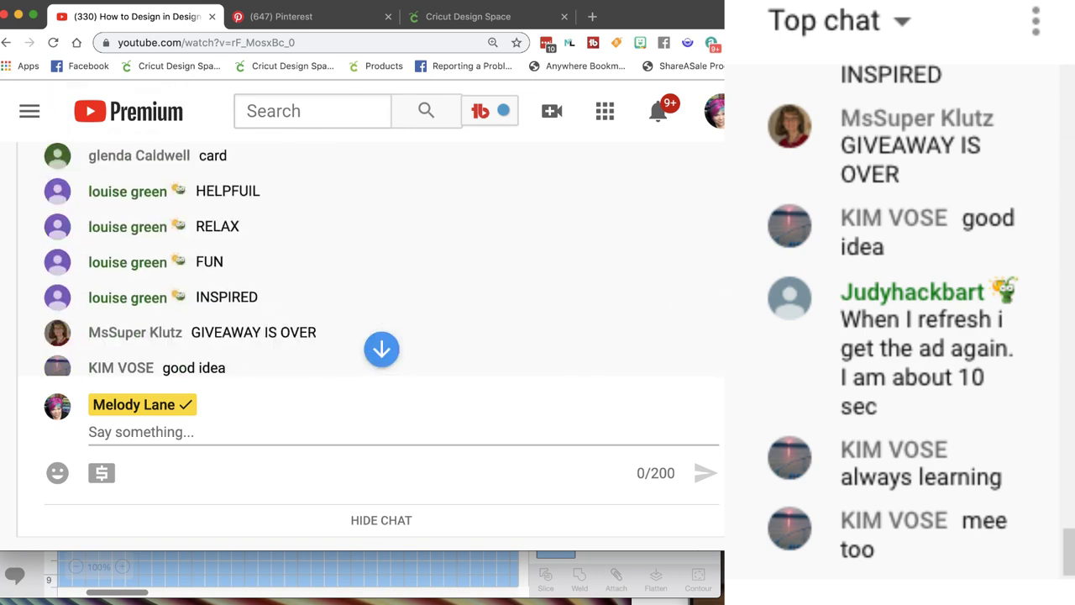
pyautogui.scroll(-8, 370, 344)
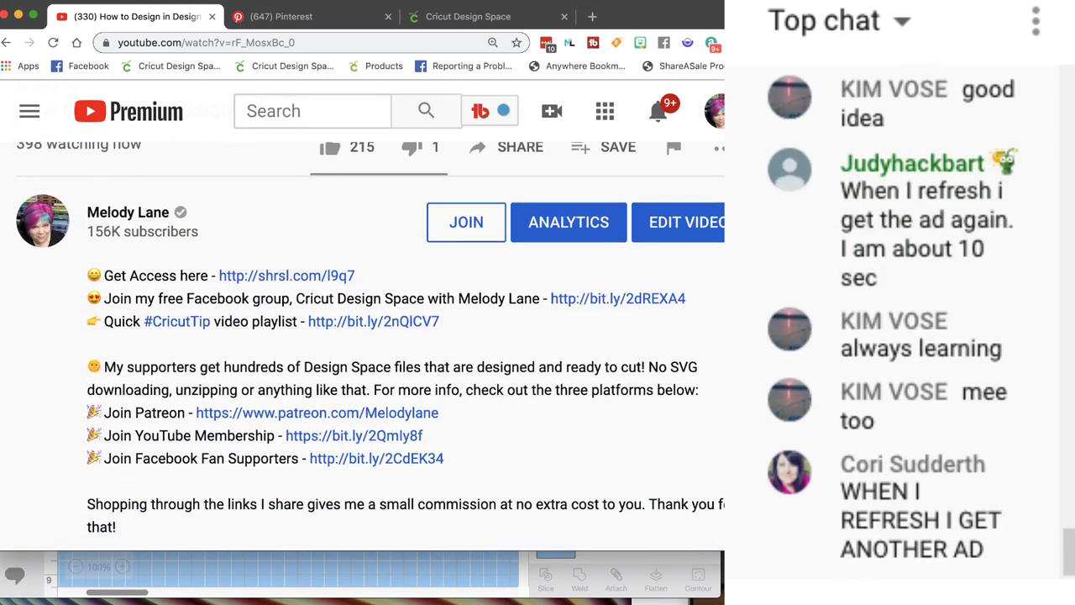
pyautogui.click(124, 215)
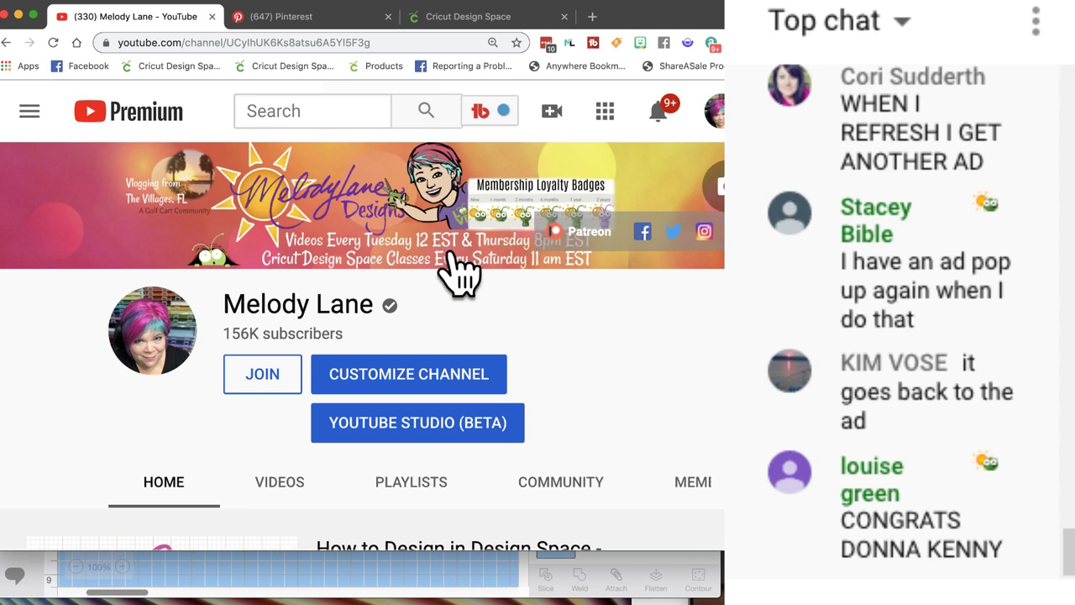
# - Open the channel's playlists and filter them to All playlists
pyautogui.scroll(-3, 456, 270)
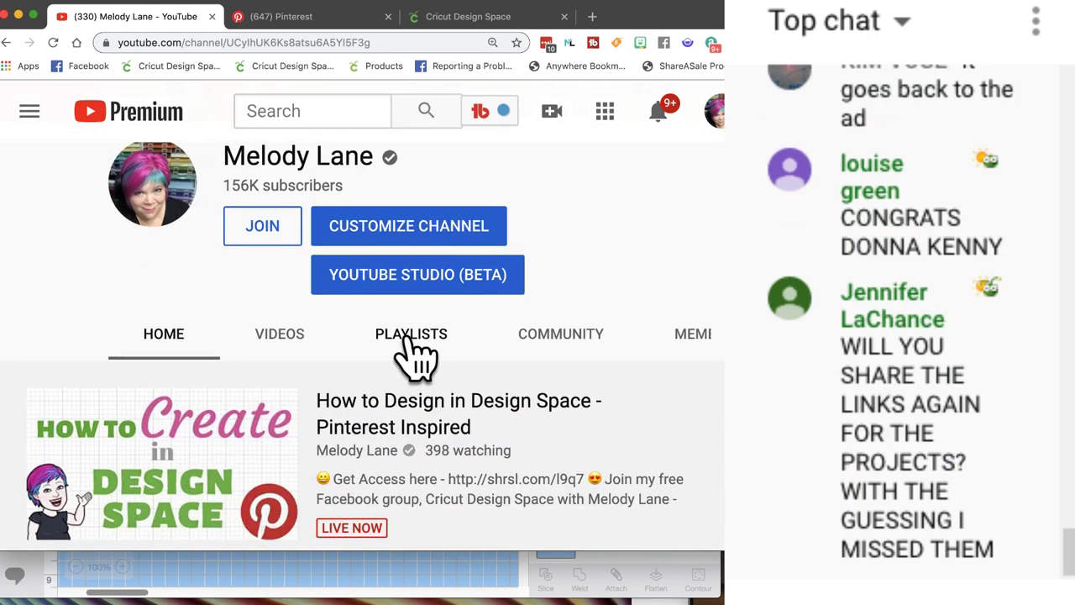
pyautogui.click(408, 336)
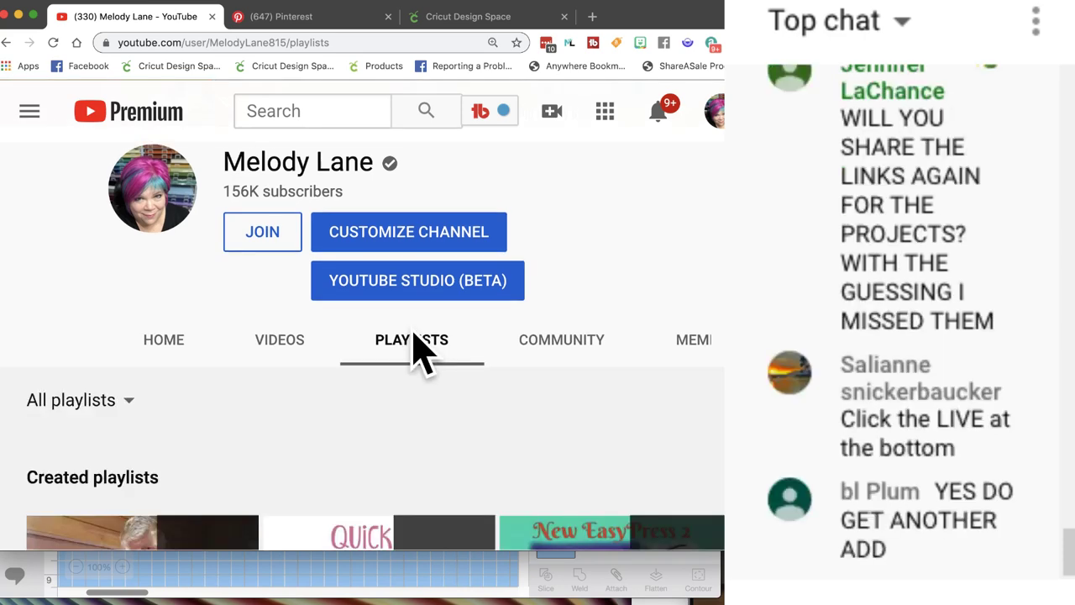
pyautogui.scroll(-2, 264, 345)
pyautogui.scroll(-1, 256, 349)
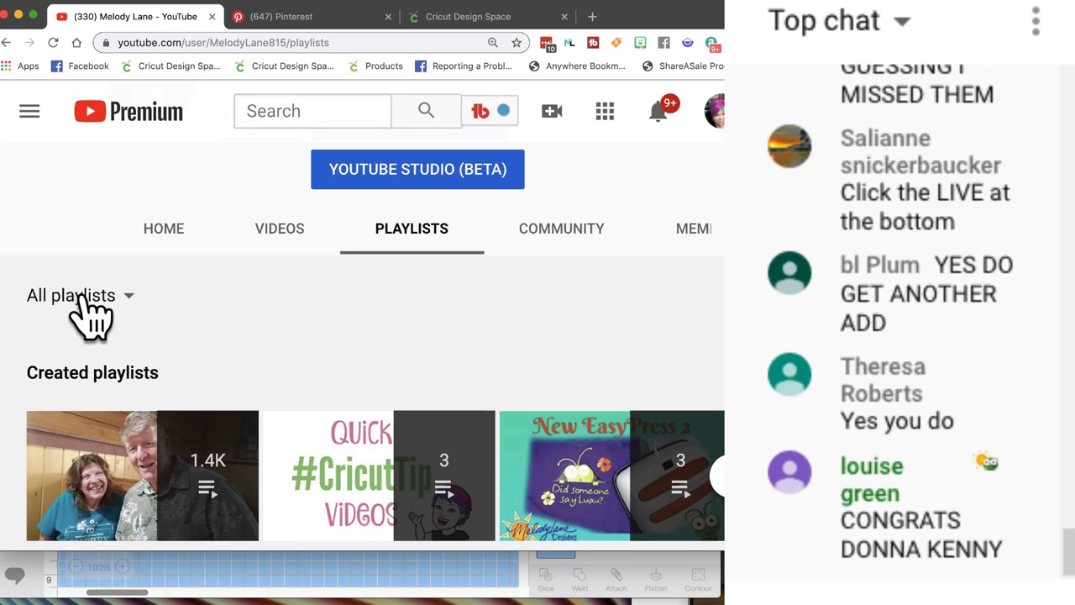
pyautogui.scroll(-1, 202, 317)
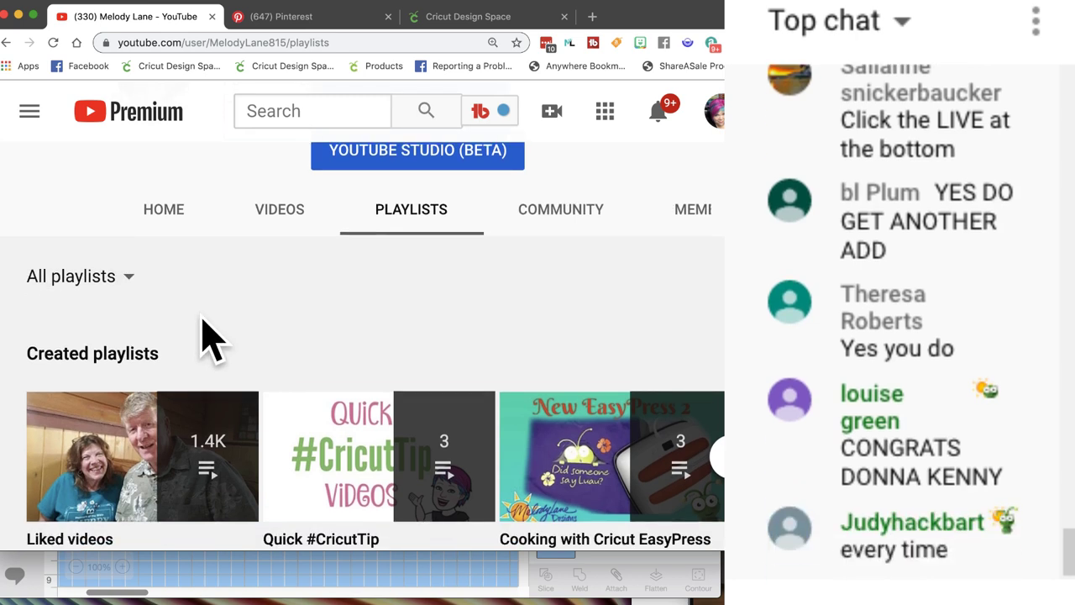
pyautogui.click(115, 293)
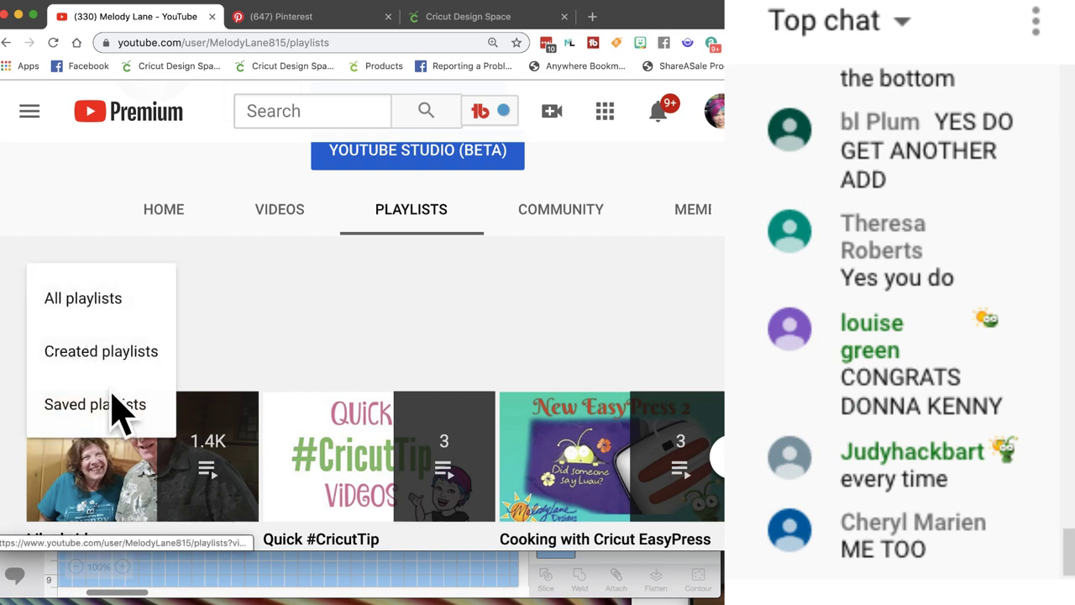
pyautogui.click(107, 296)
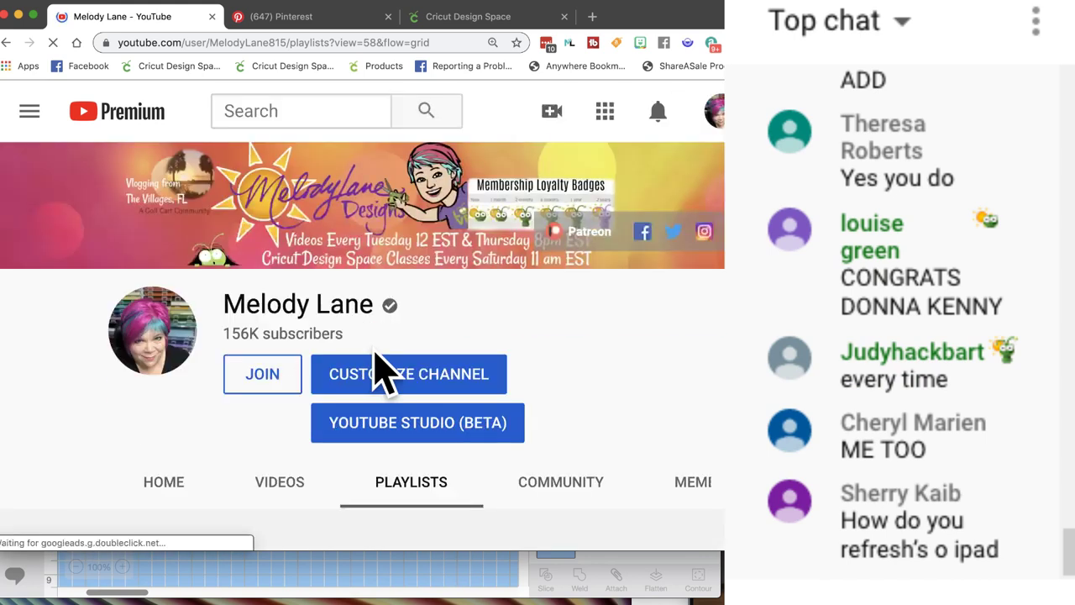
# - Look through the channel's created and saved playlists
pyautogui.scroll(-5, 377, 371)
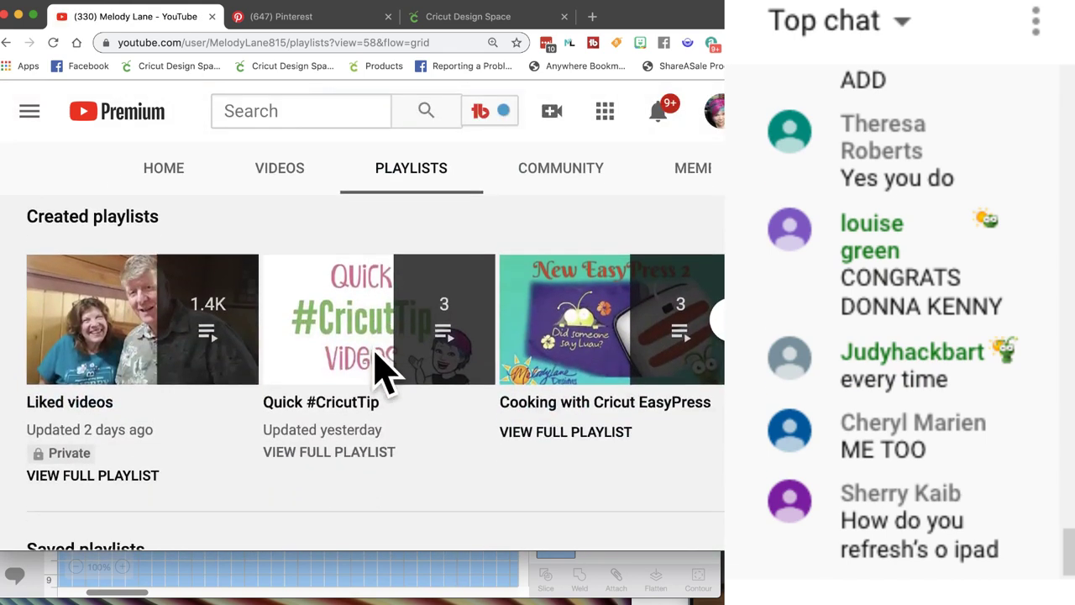
pyautogui.scroll(-2, 375, 354)
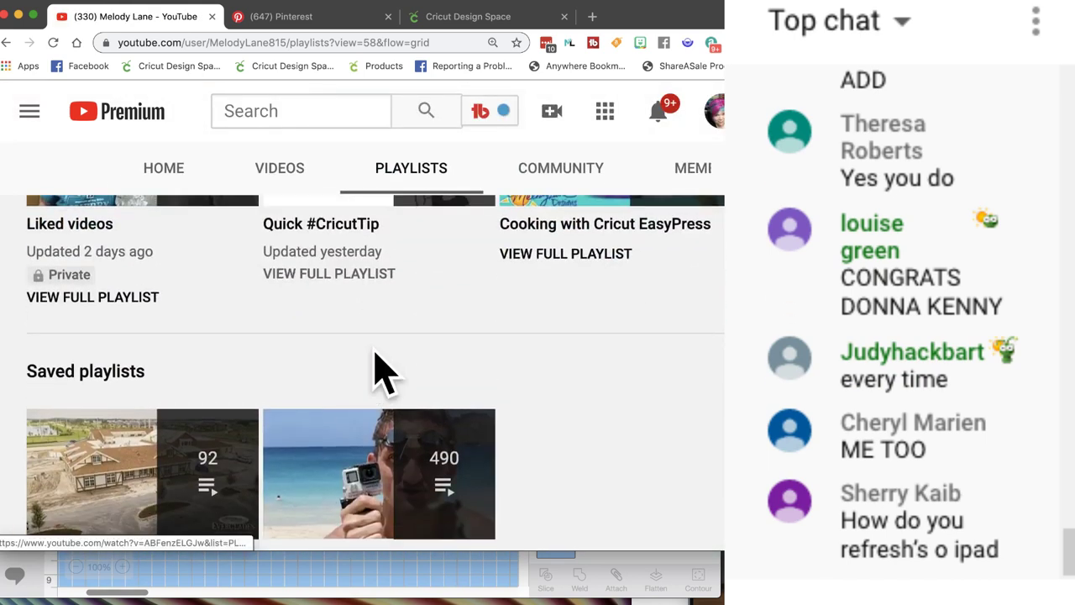
pyautogui.scroll(-1, 377, 371)
pyautogui.scroll(1, 377, 371)
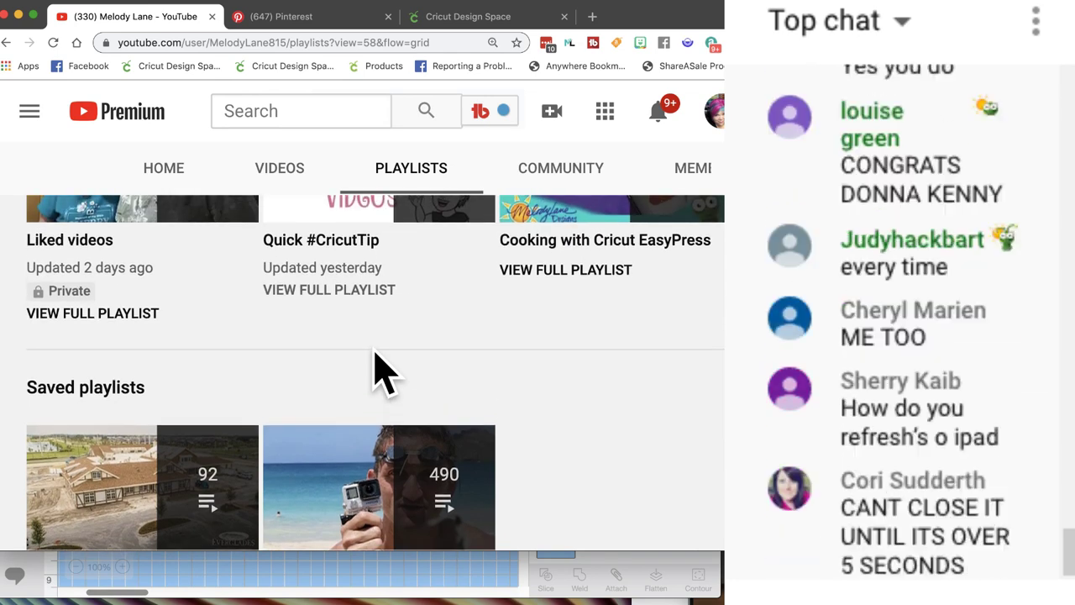
pyautogui.scroll(3, 377, 371)
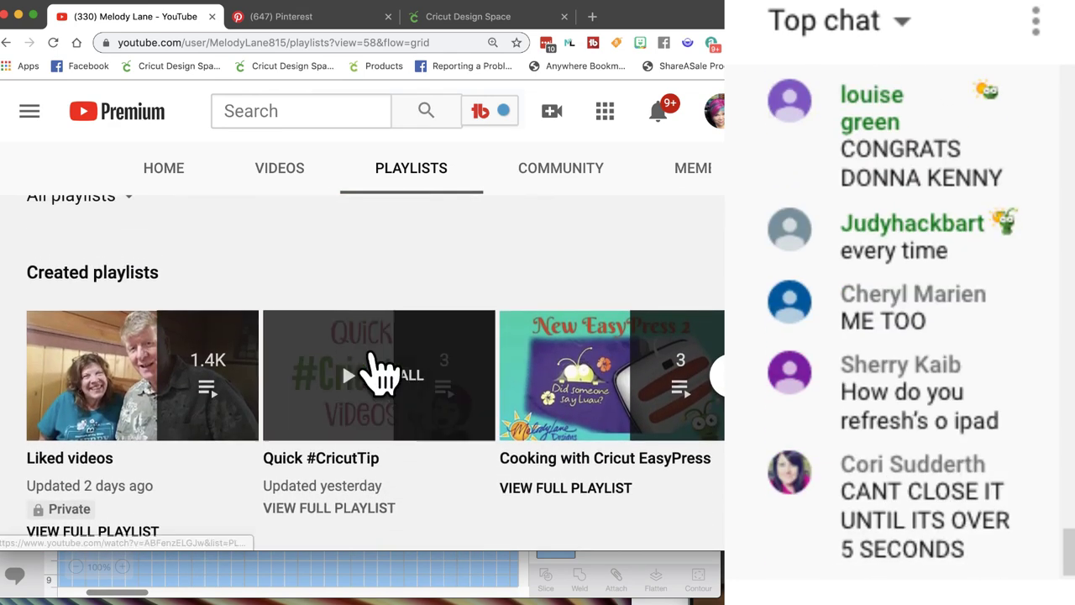
pyautogui.scroll(-1, 473, 377)
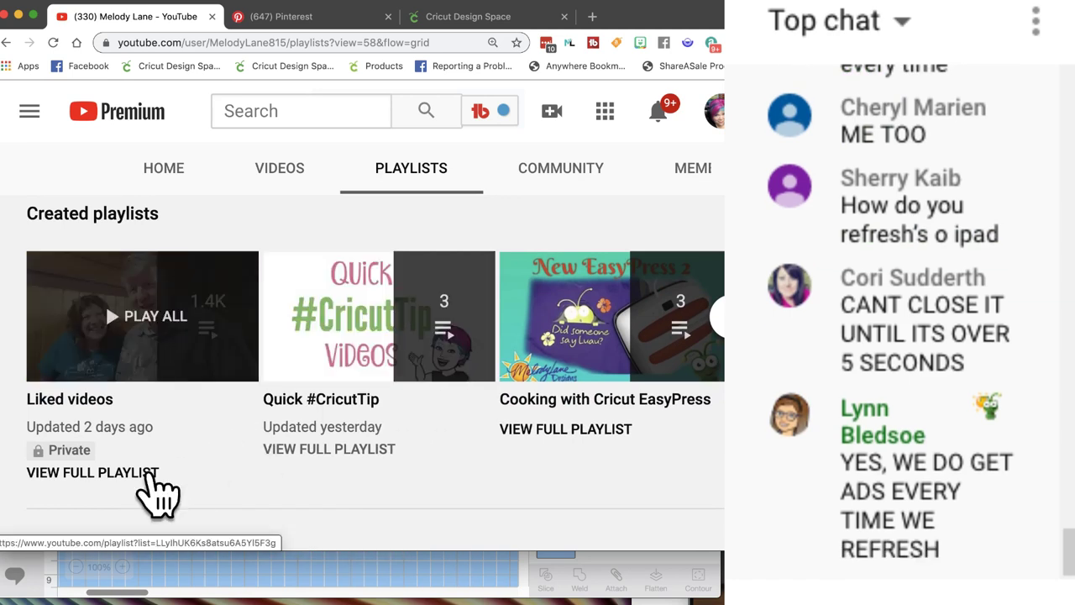
# - Open the channel's full list of created playlists and look through the playlists it contains
pyautogui.scroll(1, 210, 319)
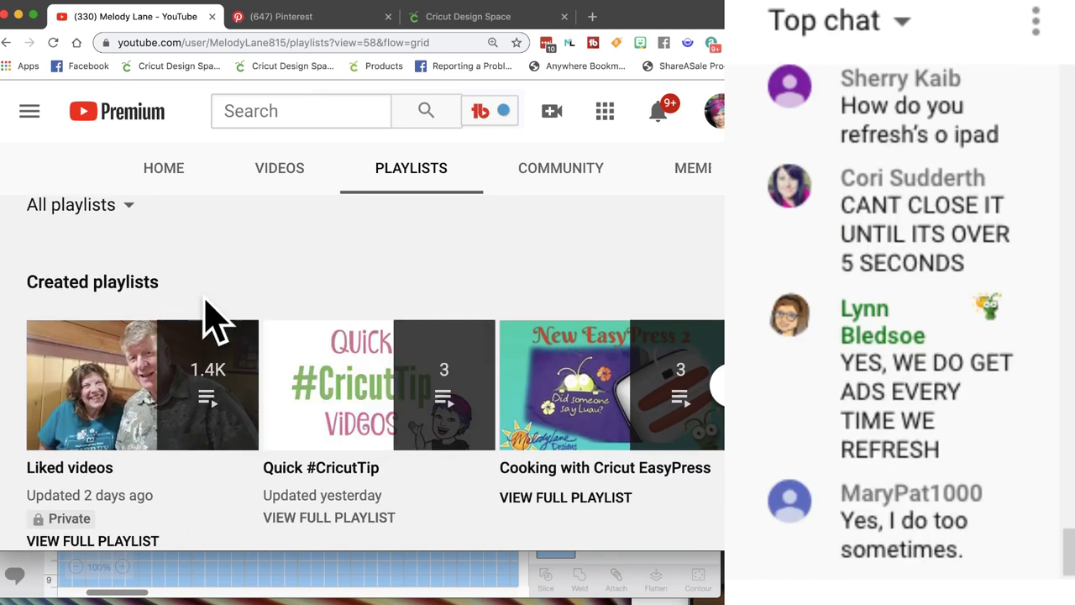
pyautogui.click(117, 284)
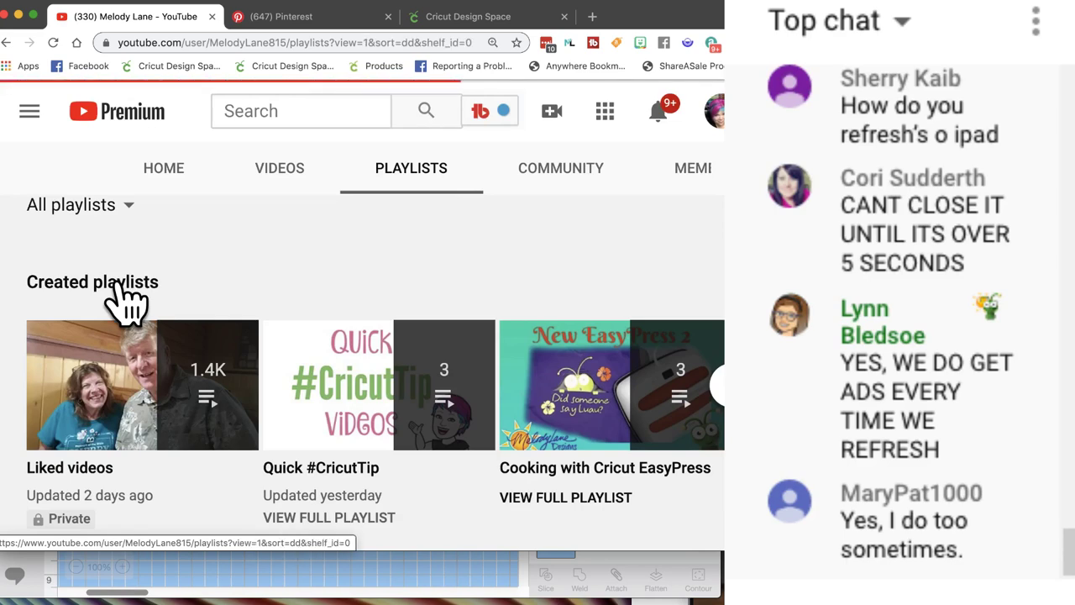
pyautogui.scroll(-5, 571, 413)
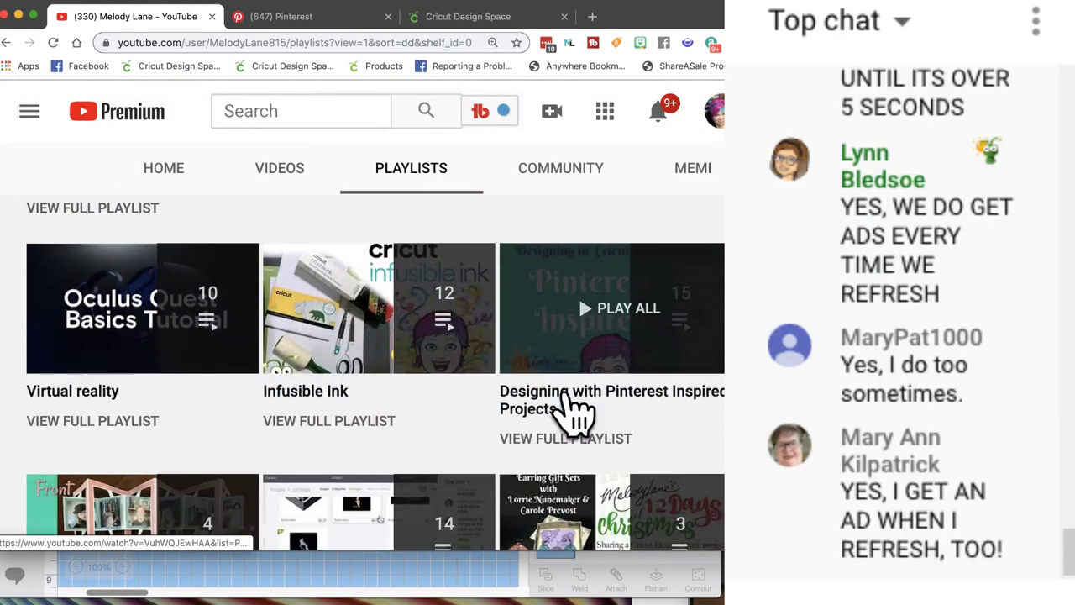
pyautogui.scroll(-1, 571, 410)
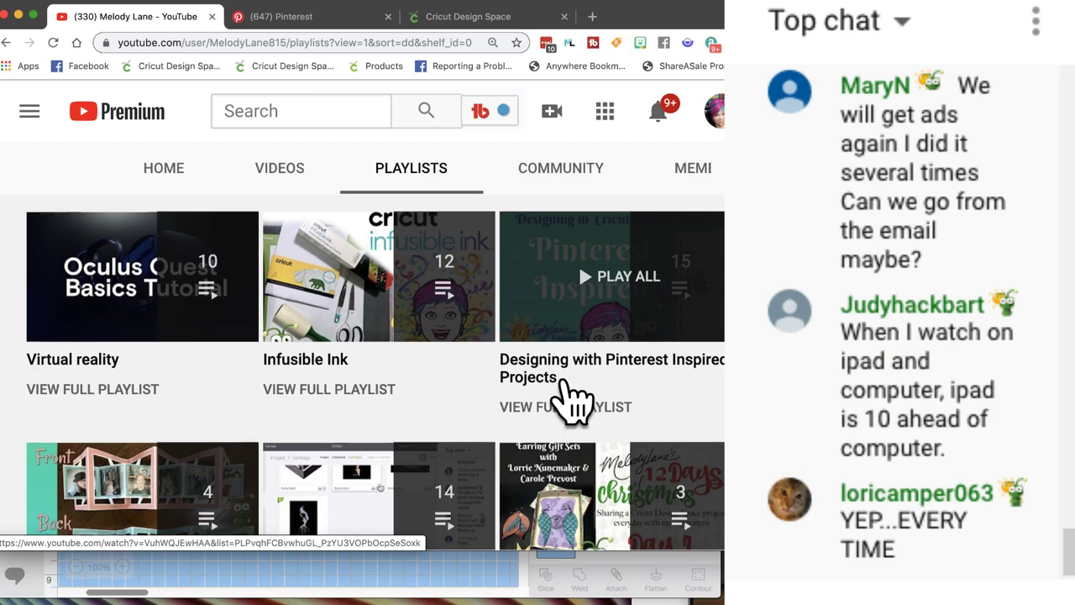
pyautogui.scroll(-1, 571, 396)
pyautogui.scroll(-5, 579, 348)
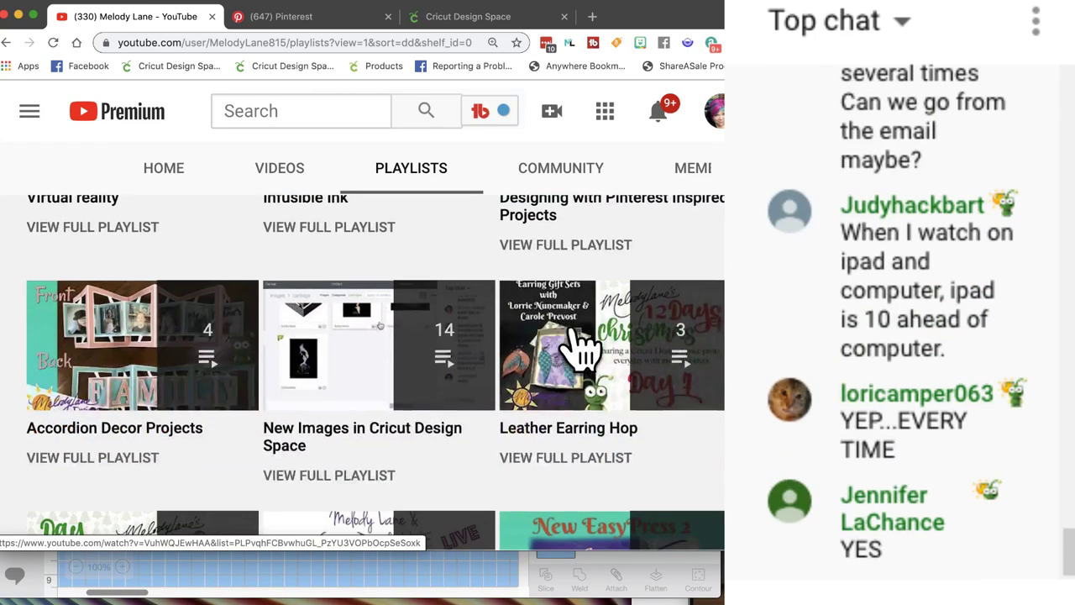
pyautogui.scroll(-5, 582, 348)
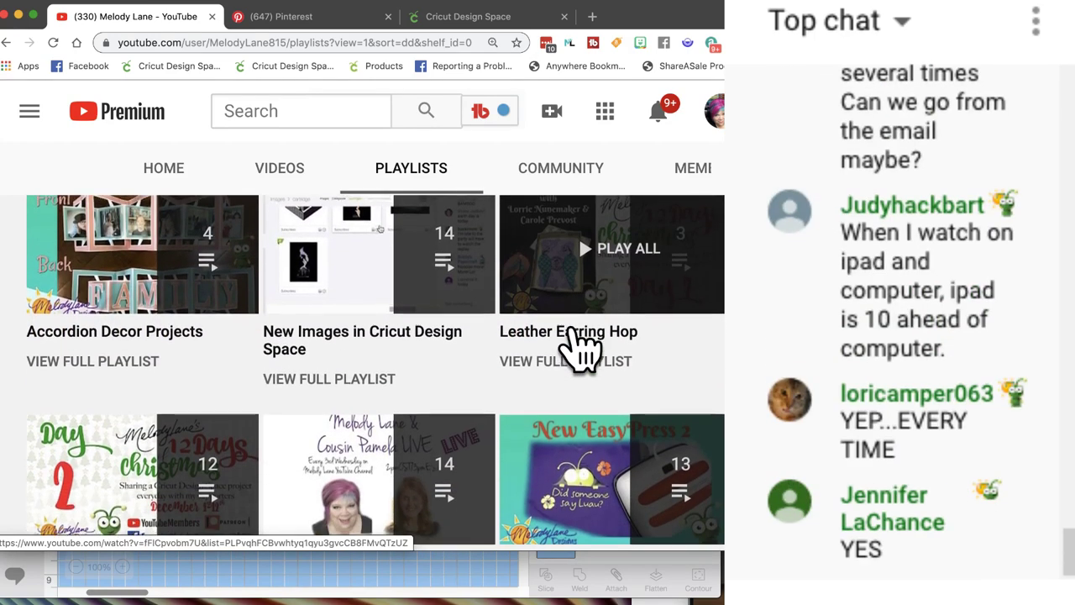
pyautogui.scroll(-5, 574, 330)
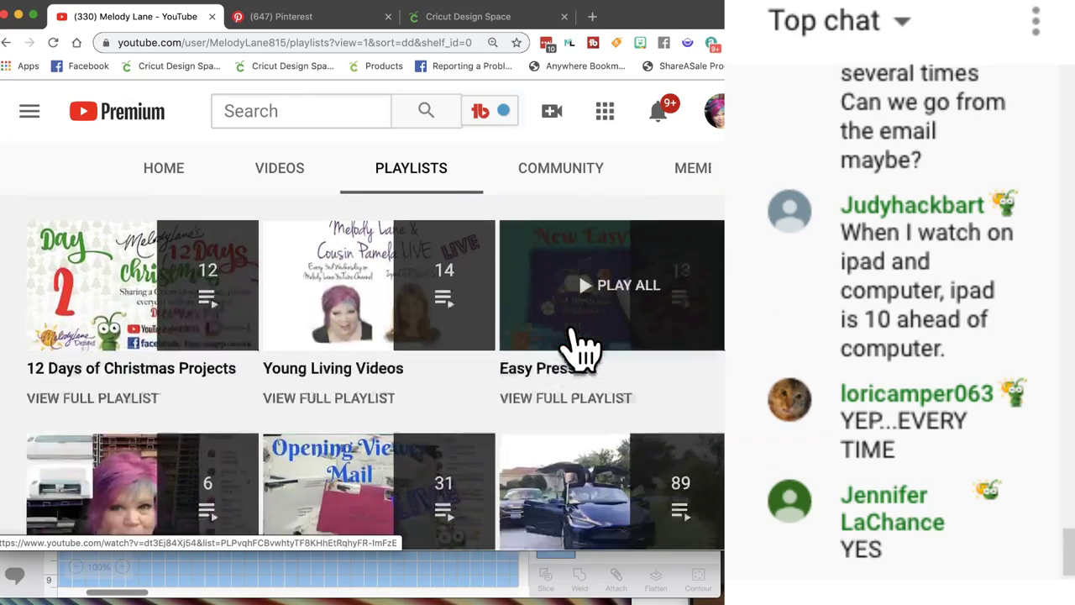
pyautogui.scroll(-6, 583, 347)
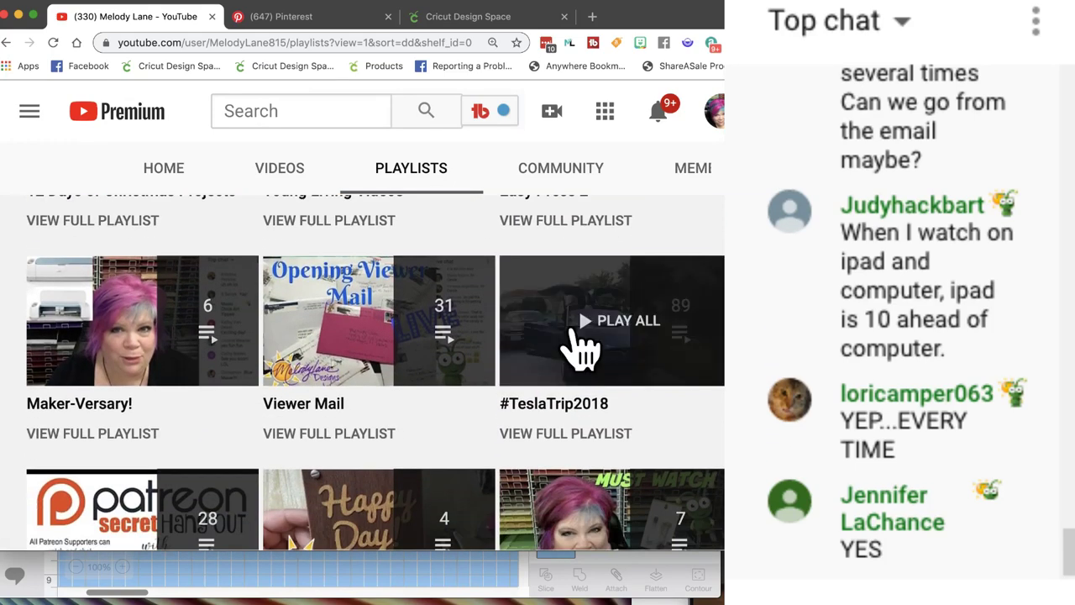
pyautogui.scroll(-6, 582, 349)
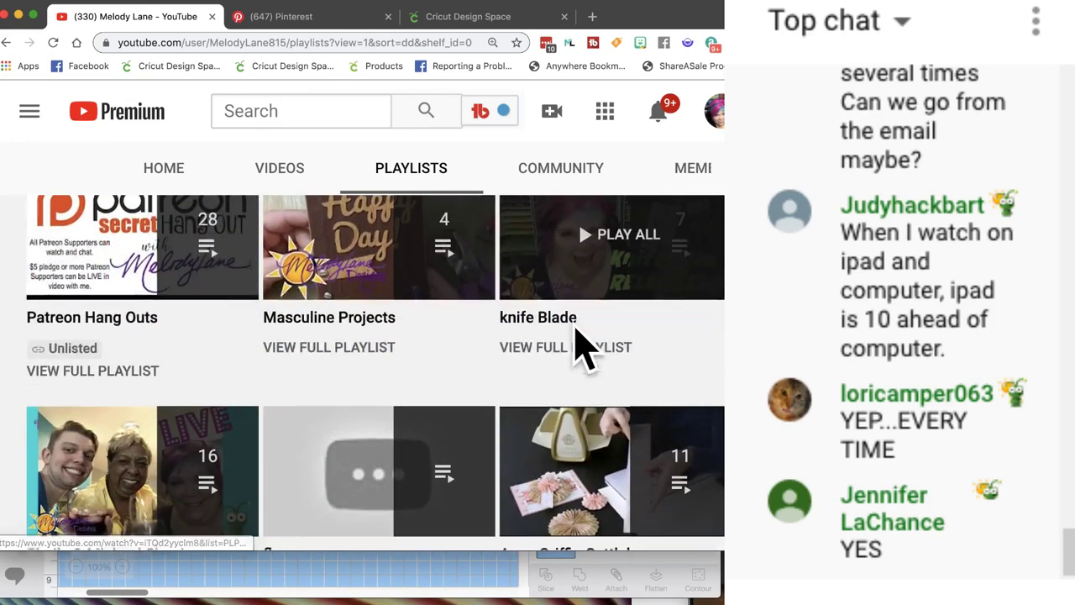
pyautogui.scroll(-5, 574, 330)
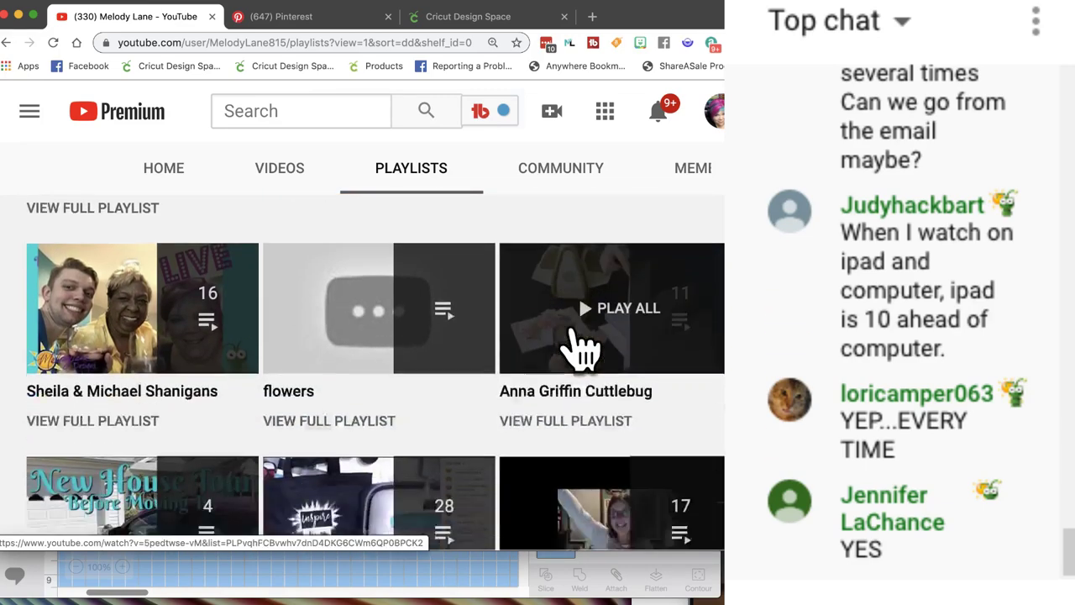
pyautogui.scroll(15, 579, 344)
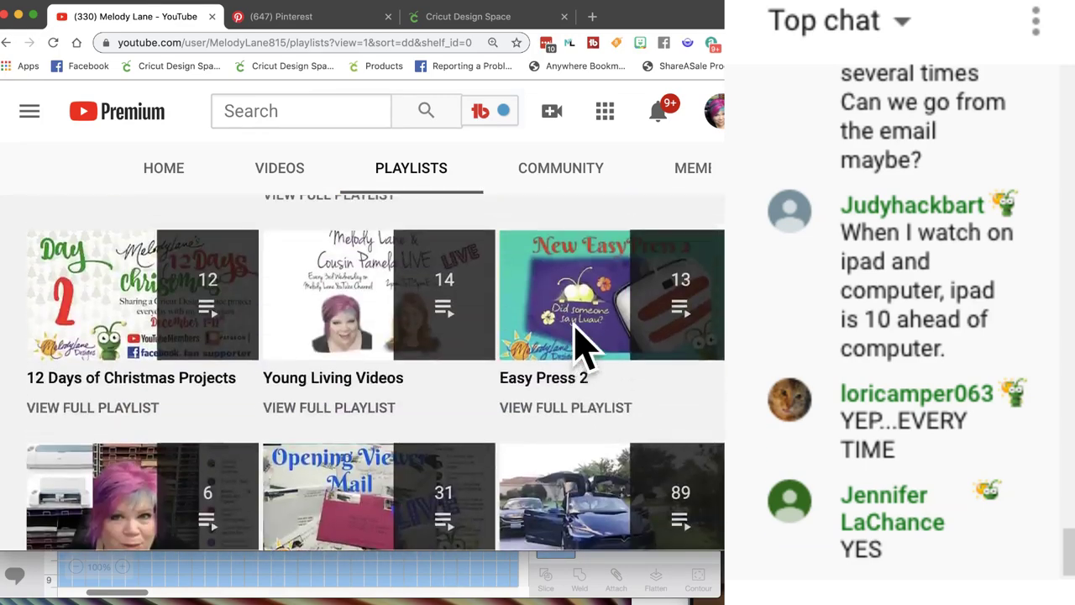
pyautogui.scroll(7, 580, 344)
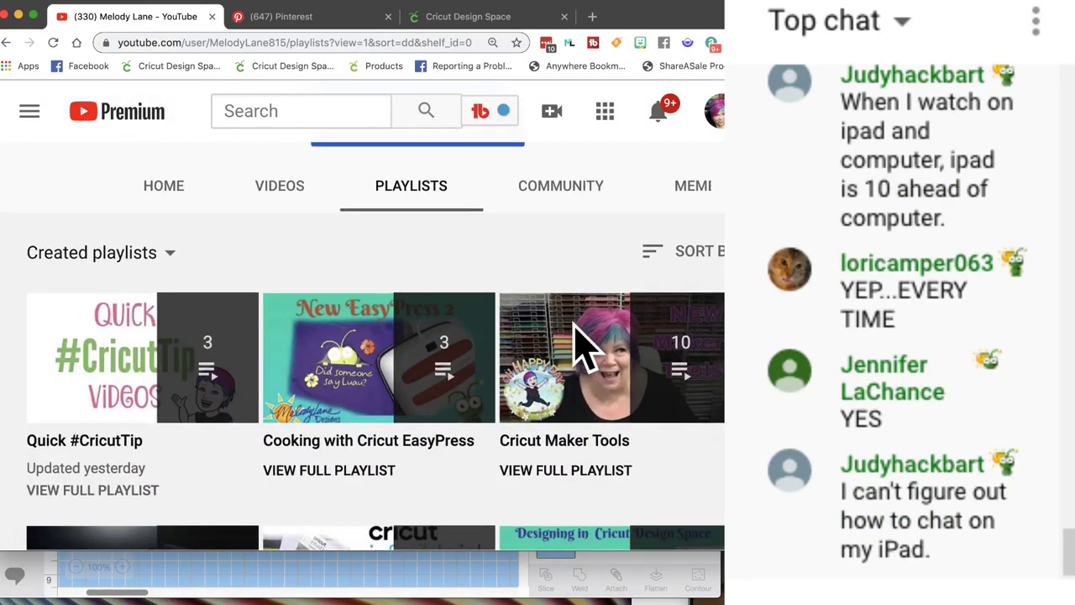
# - Find the Design Space LIVE Classes playlist among the created playlists and start playing it
pyautogui.scroll(-3, 577, 332)
pyautogui.scroll(-7, 575, 336)
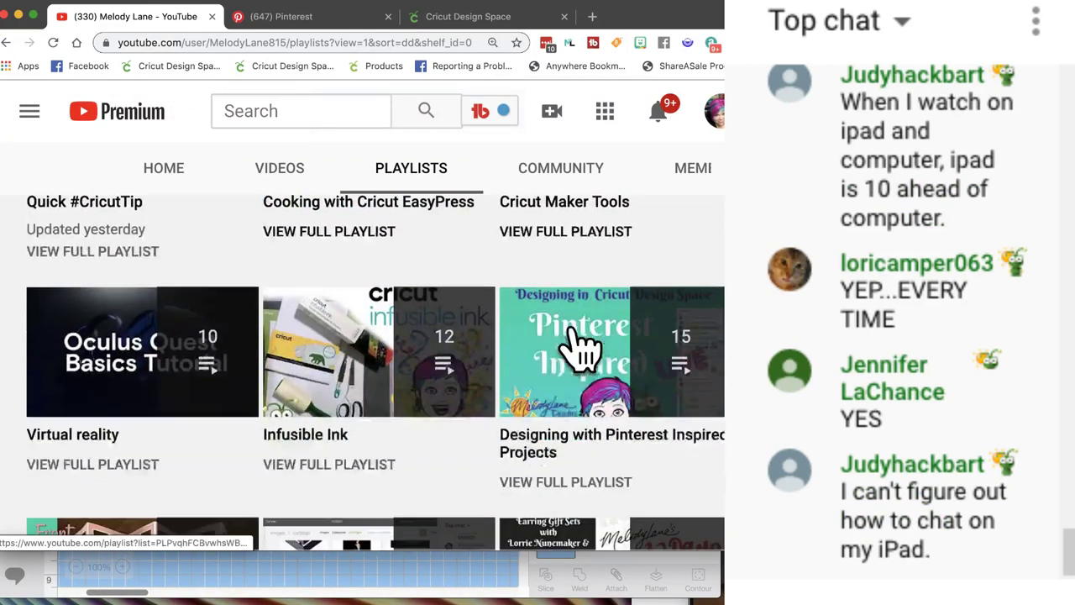
pyautogui.scroll(-3, 579, 348)
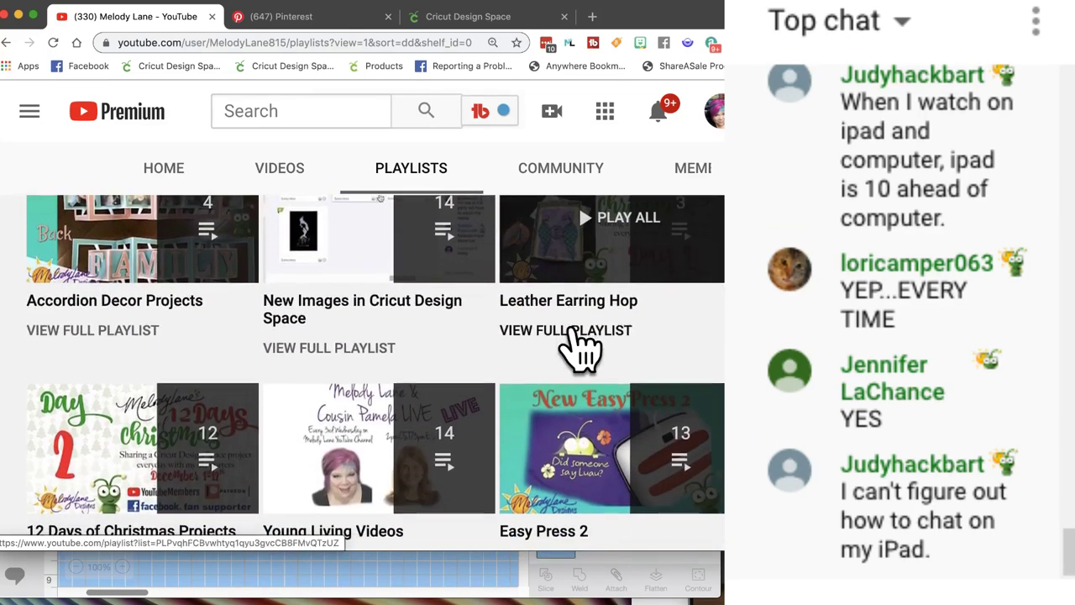
pyautogui.scroll(-1, 580, 349)
pyautogui.scroll(-5, 580, 348)
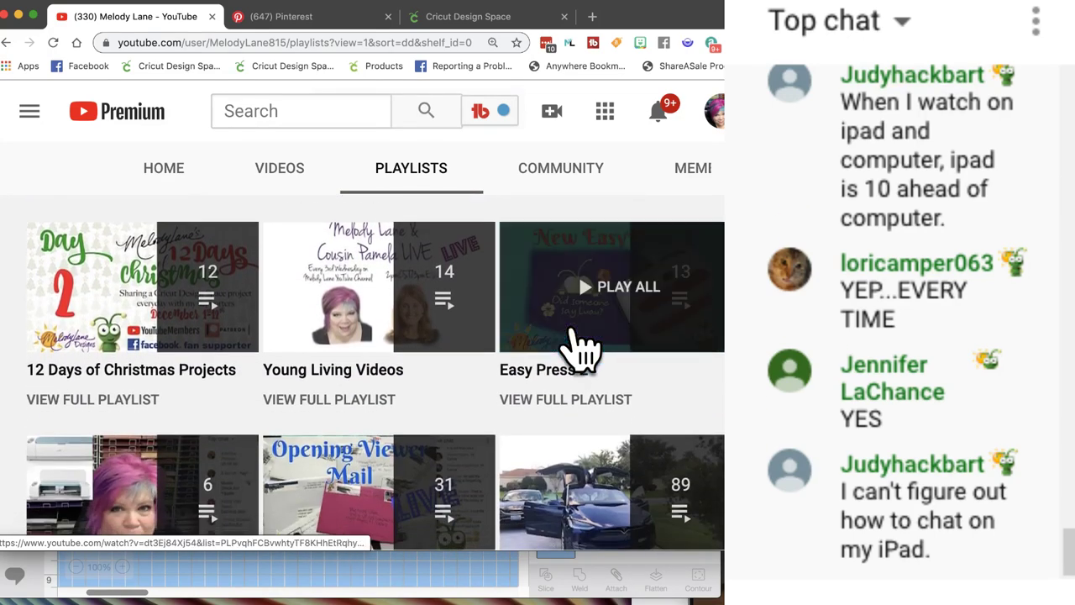
pyautogui.scroll(-5, 579, 349)
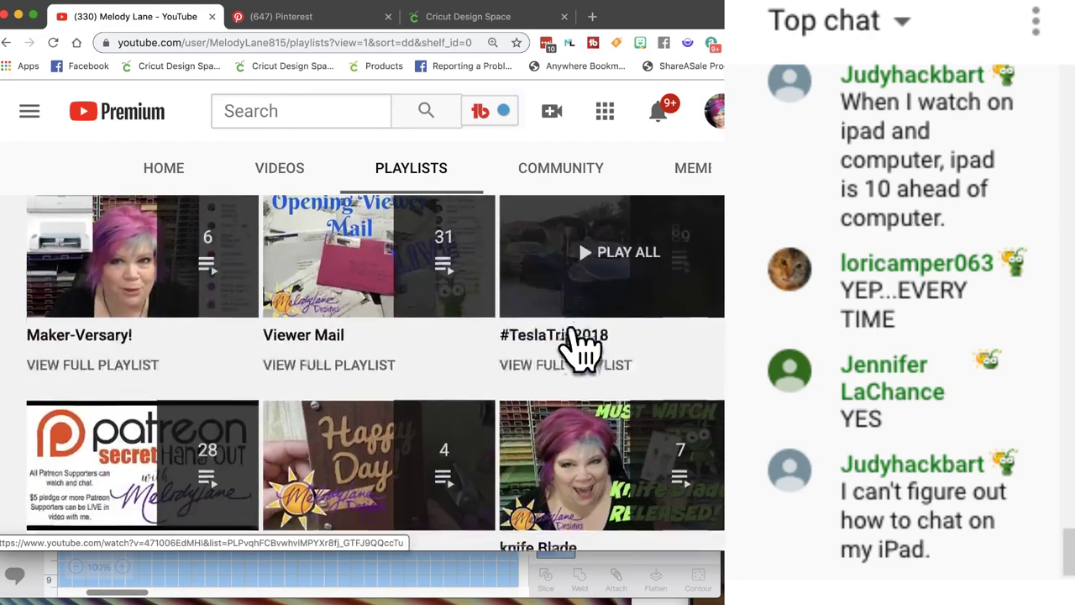
pyautogui.scroll(-5, 578, 349)
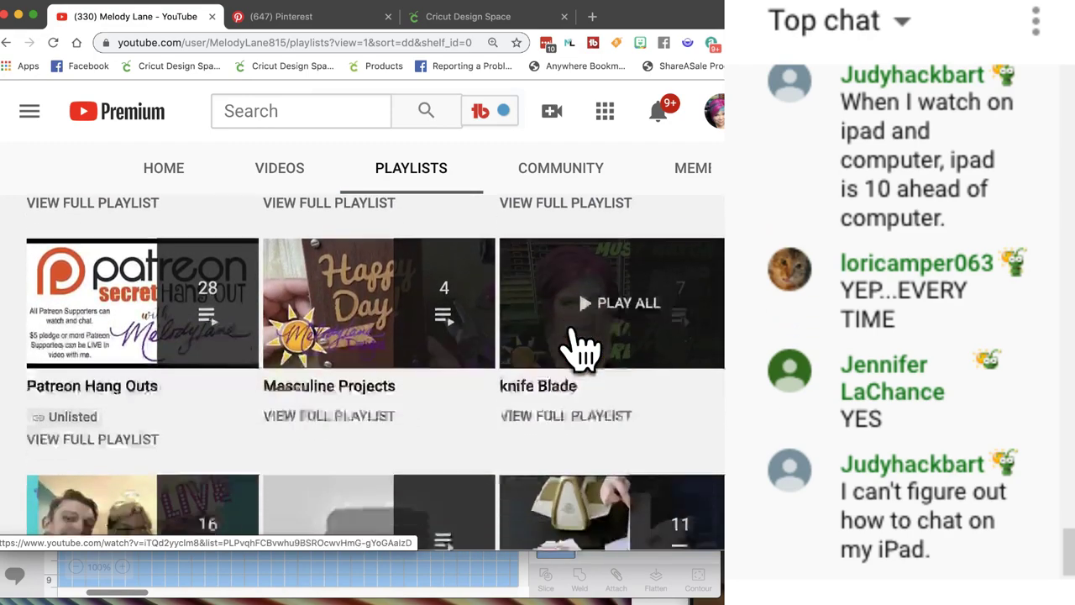
pyautogui.scroll(-6, 579, 346)
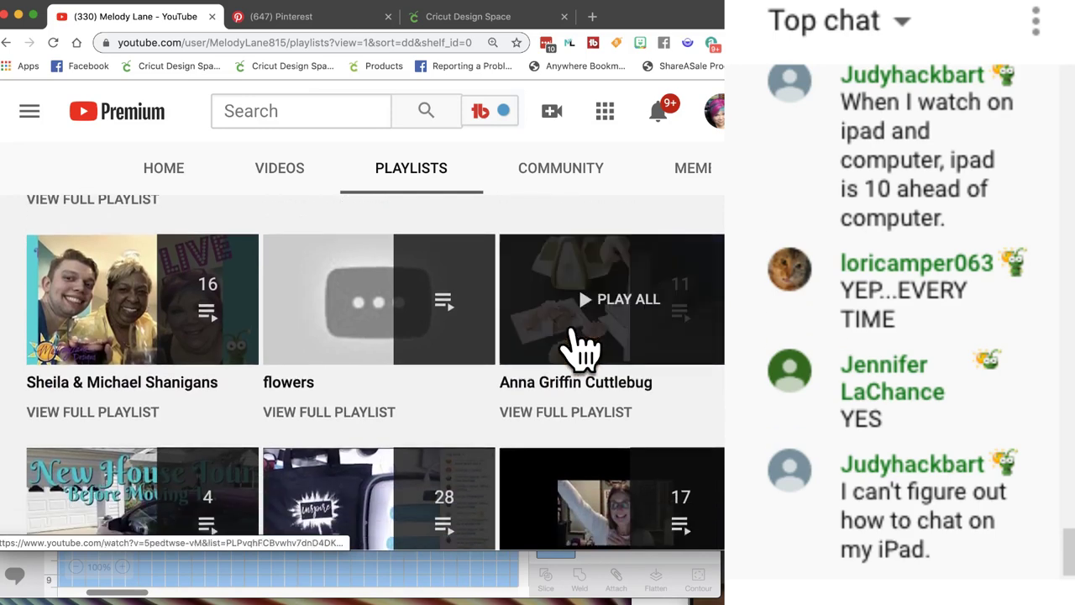
pyautogui.scroll(-7, 580, 346)
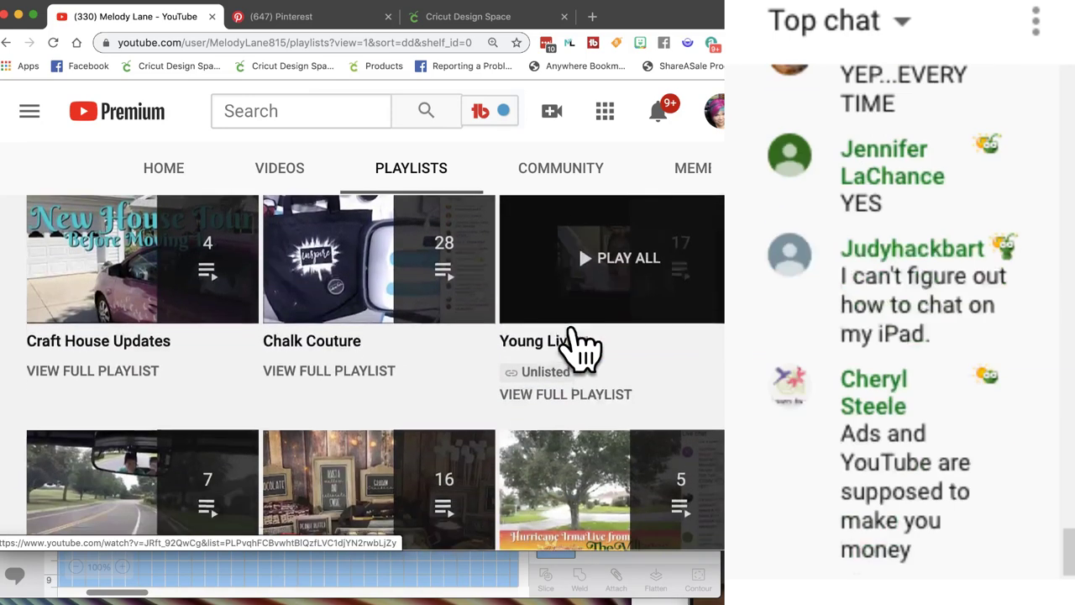
pyautogui.scroll(-6, 579, 346)
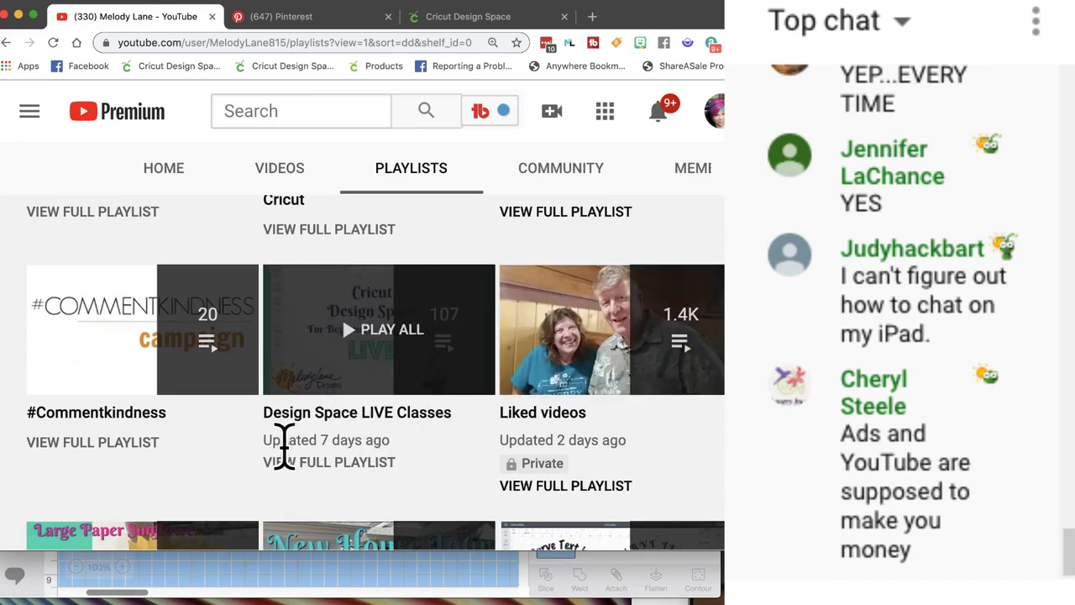
pyautogui.click(330, 420)
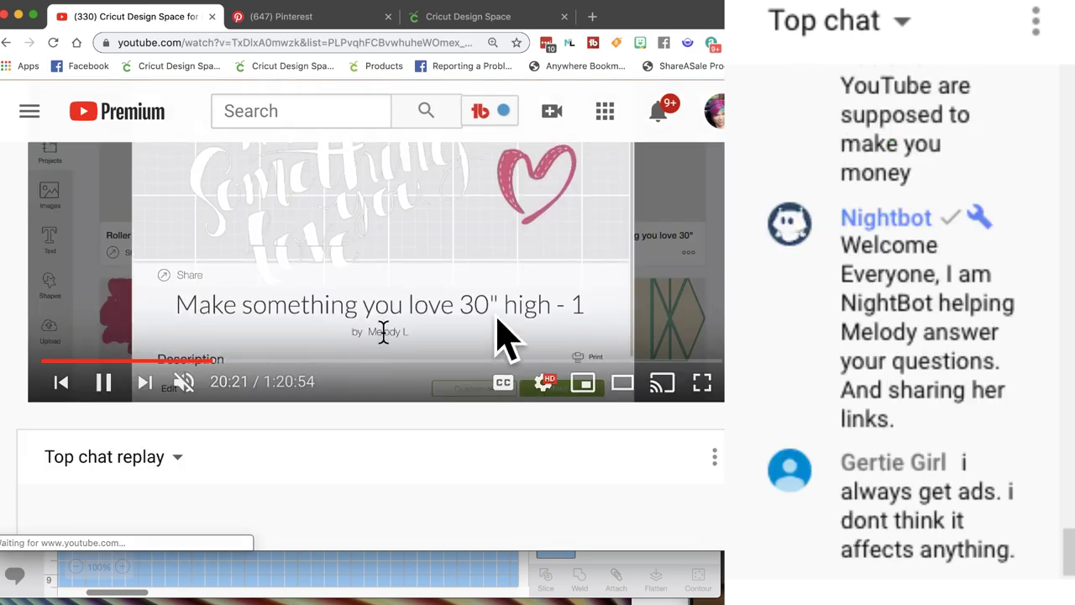
# - Look through the class videos listed in the playlist below the video and its chat replay, returning to the first entry
pyautogui.scroll(-5, 355, 415)
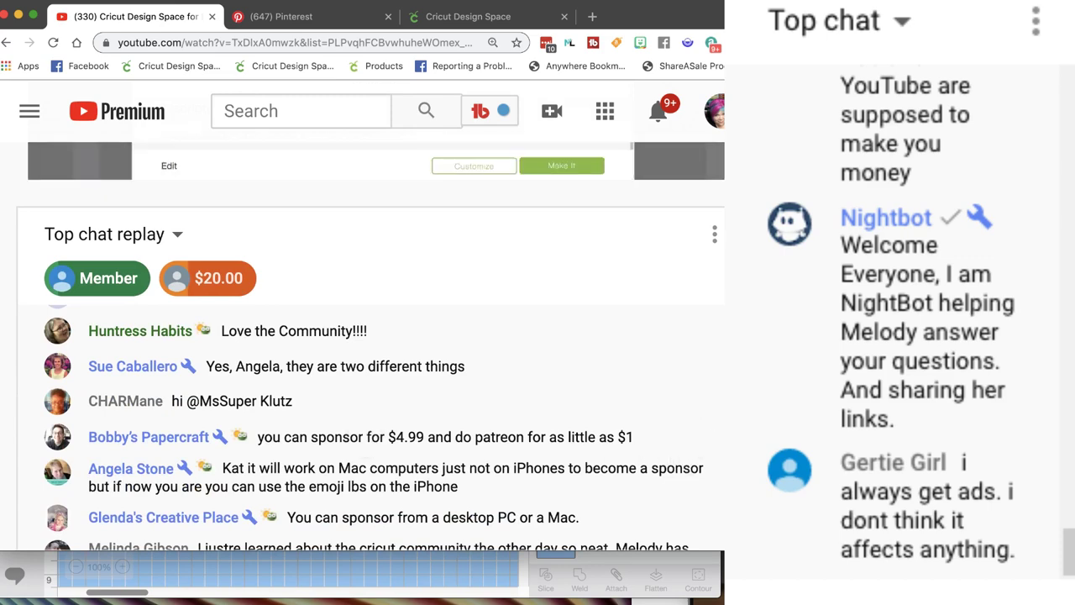
pyautogui.scroll(-10, 370, 378)
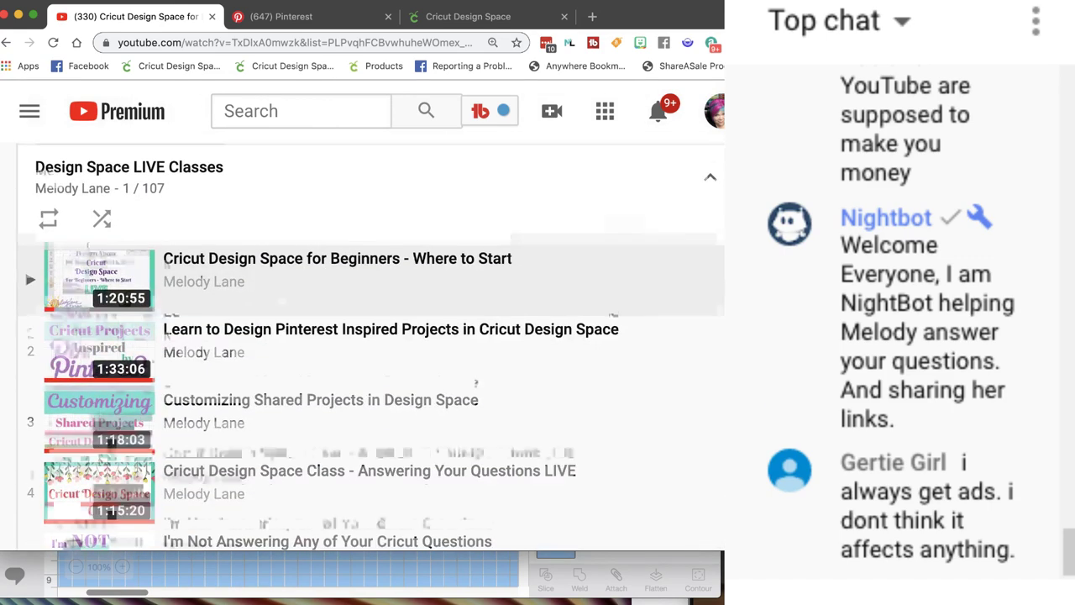
pyautogui.scroll(-2, 370, 378)
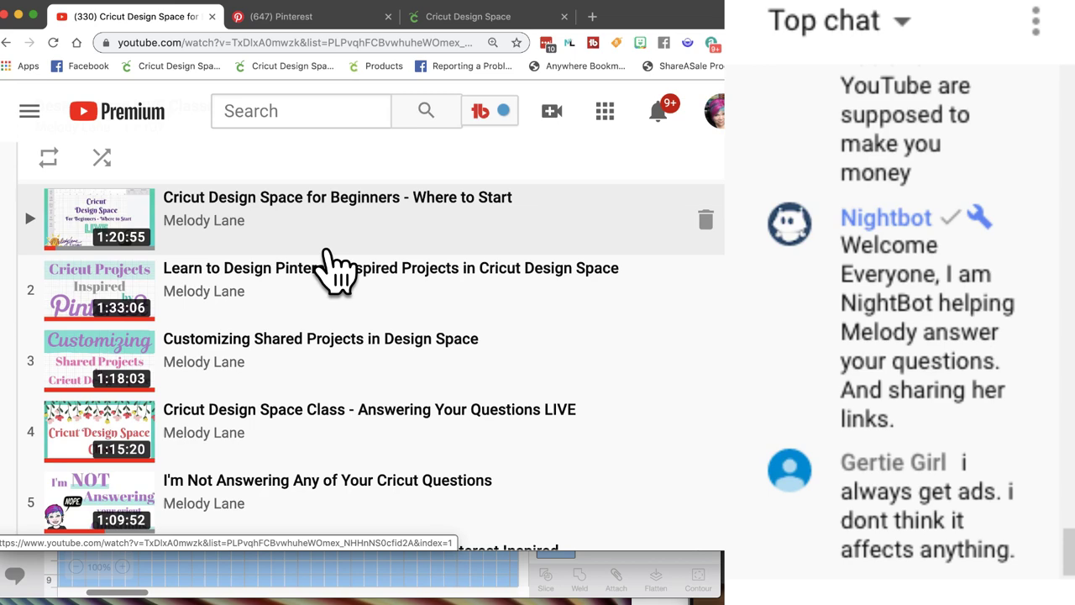
pyautogui.scroll(-6, 335, 269)
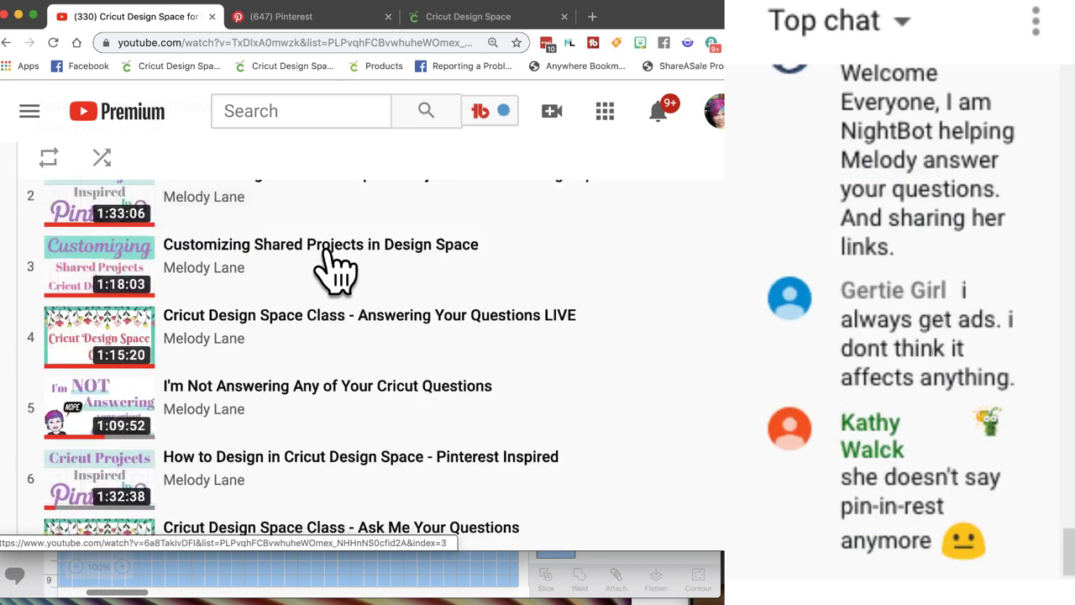
pyautogui.scroll(-2, 335, 267)
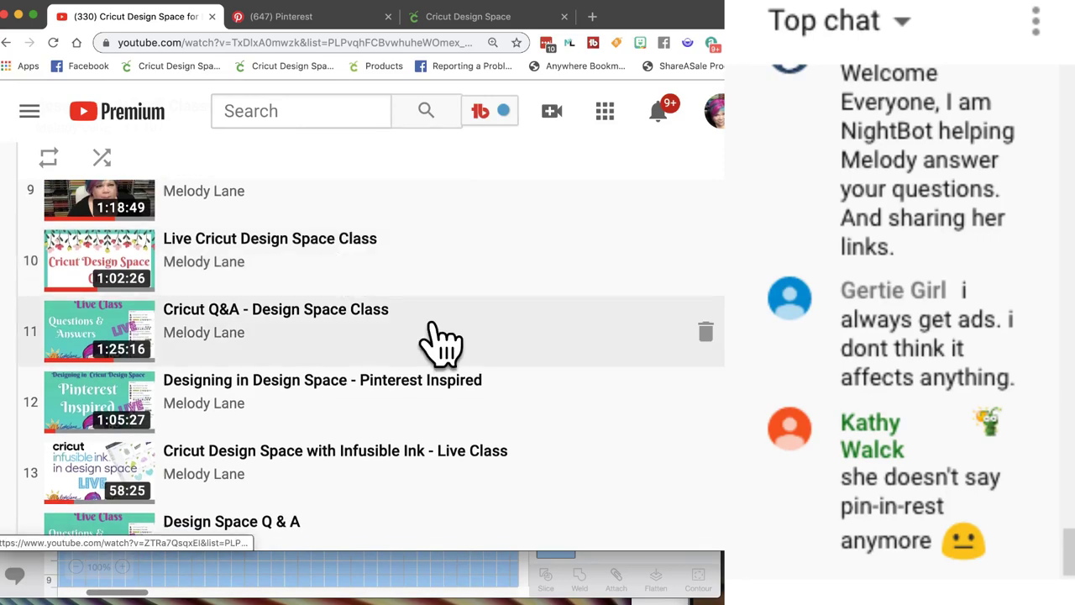
pyautogui.scroll(-3, 391, 344)
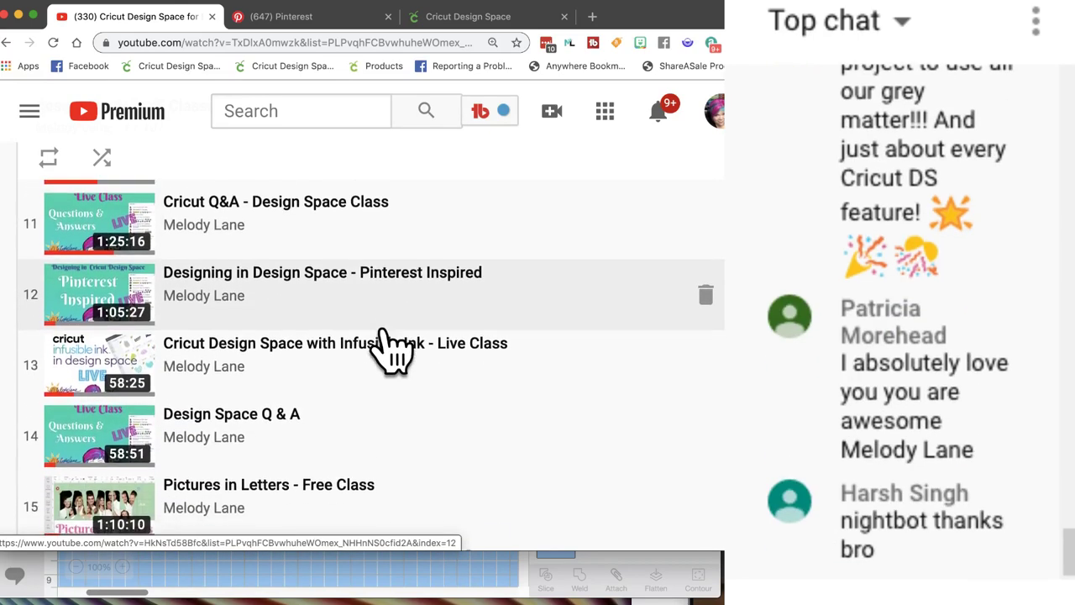
pyautogui.scroll(-5, 391, 344)
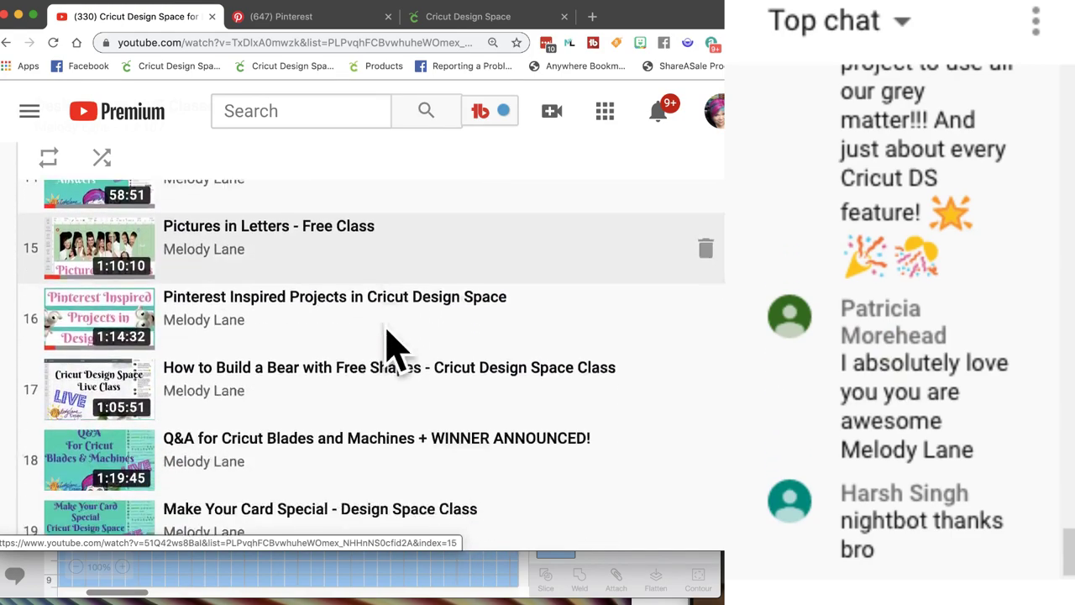
pyautogui.scroll(-8, 391, 348)
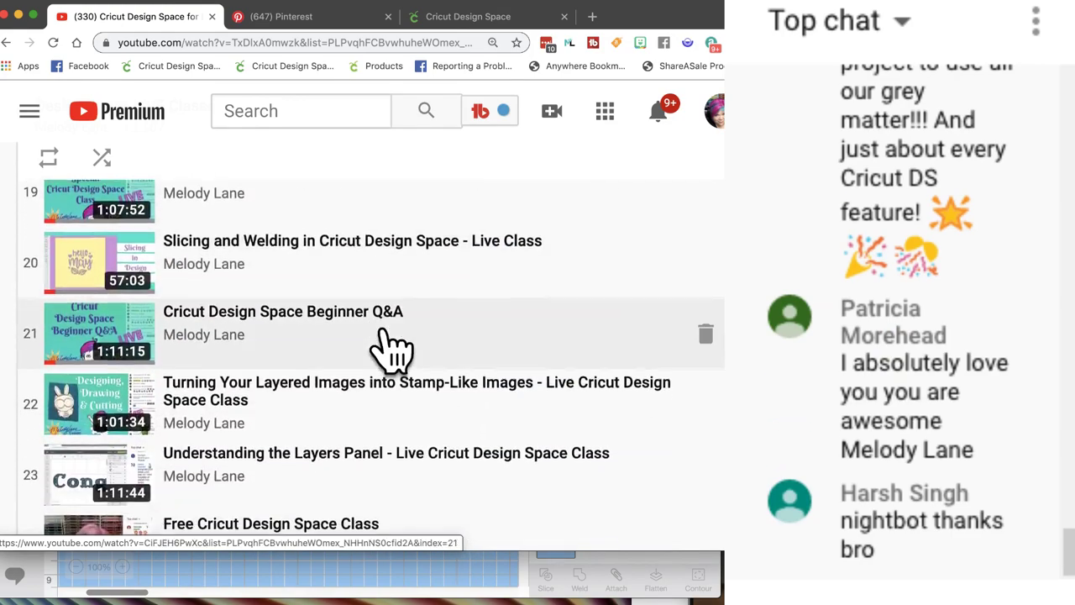
pyautogui.scroll(-15, 391, 348)
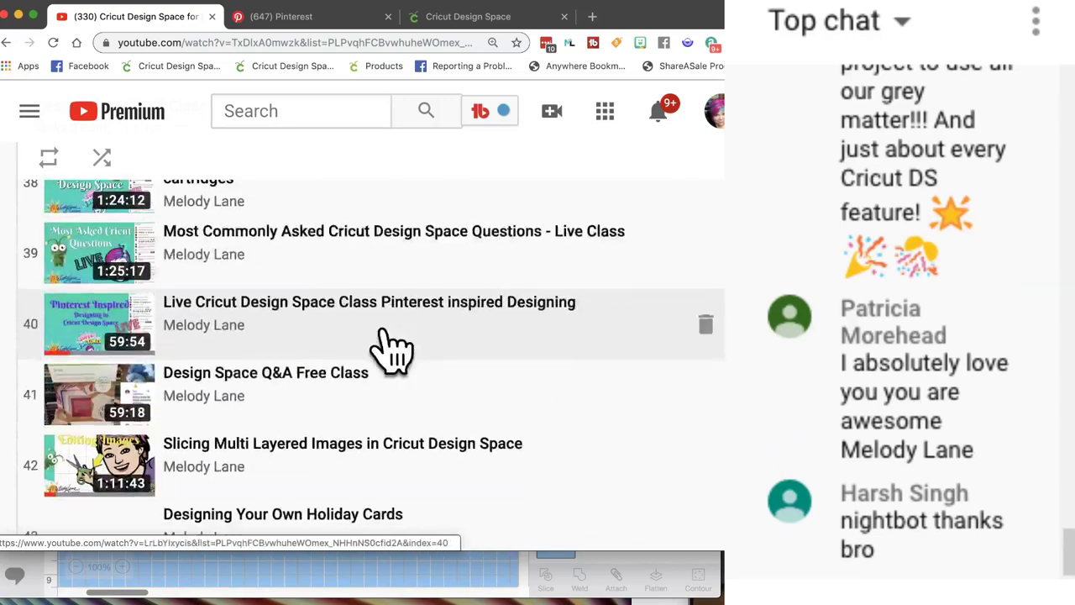
pyautogui.scroll(20, 387, 336)
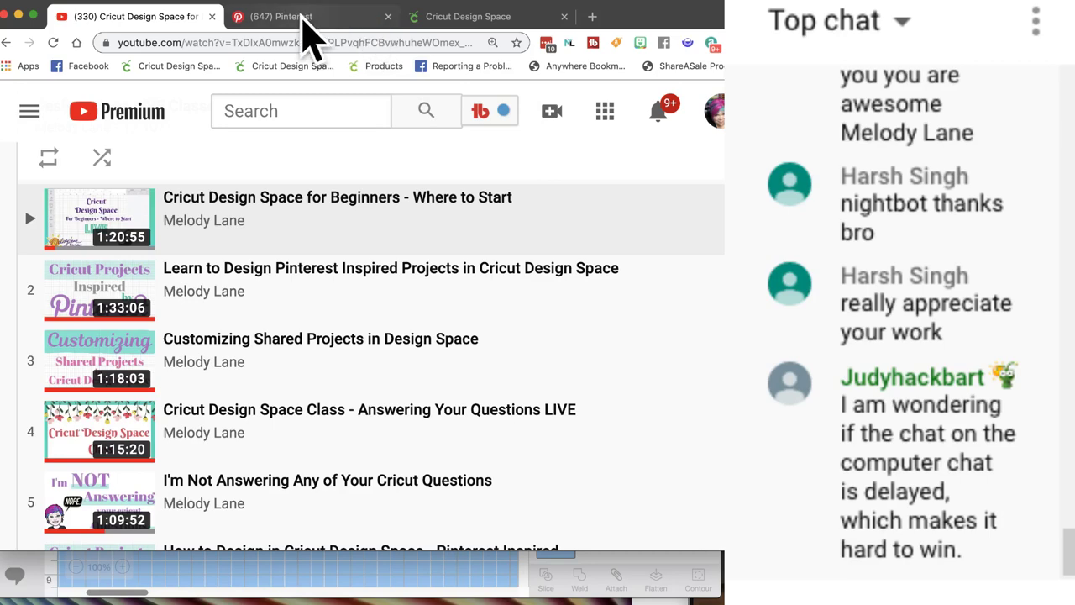
# - Switch to the open Pinterest page and search for "halloween card"
pyautogui.click(305, 18)
pyautogui.click(413, 102)
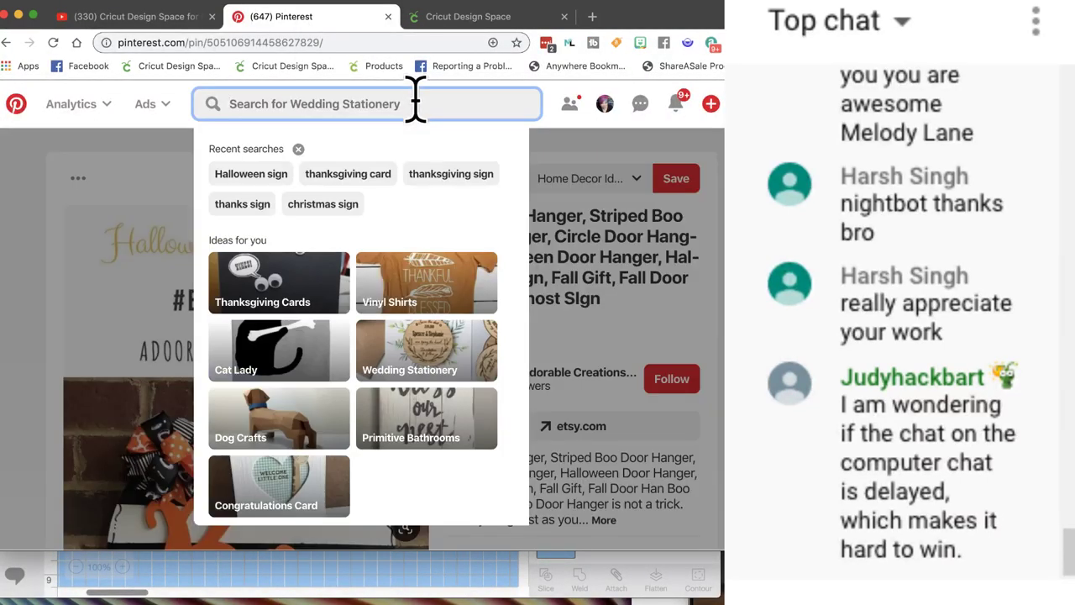
pyautogui.write('hallo')
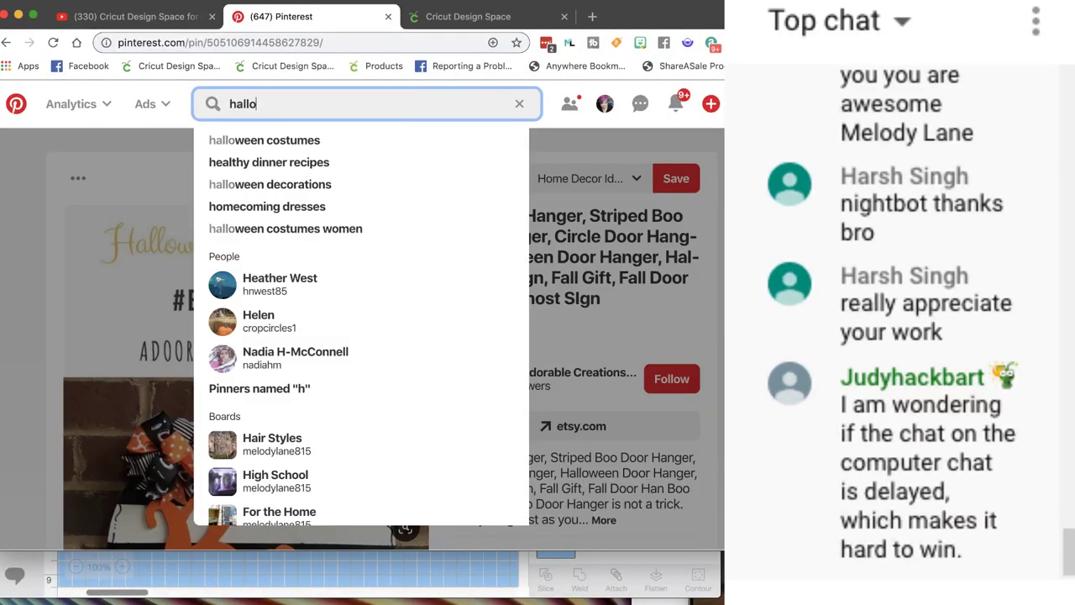
pyautogui.write('ween card')
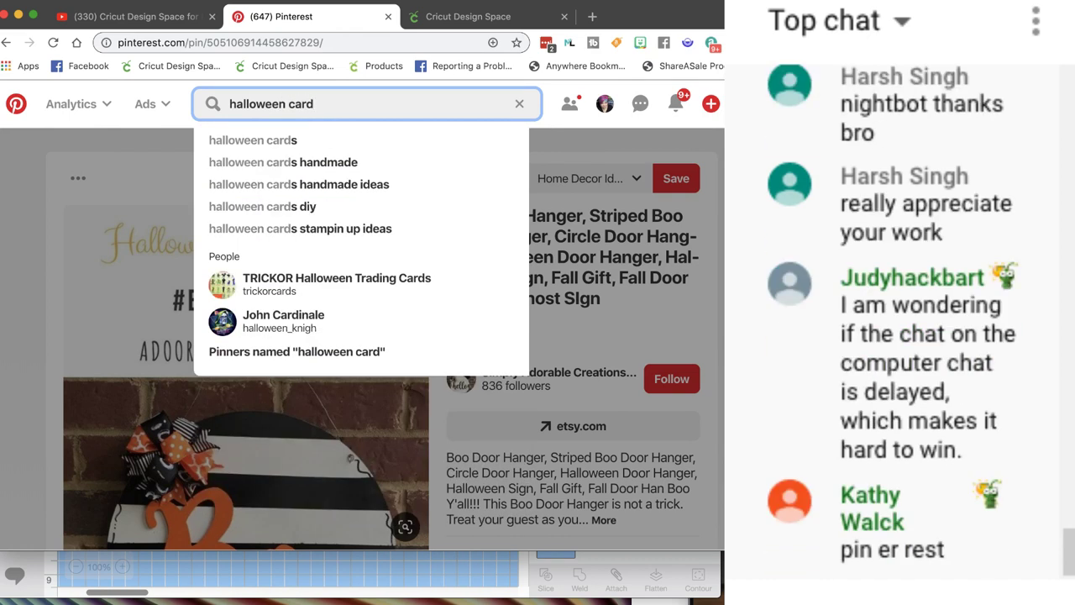
pyautogui.press('Return')
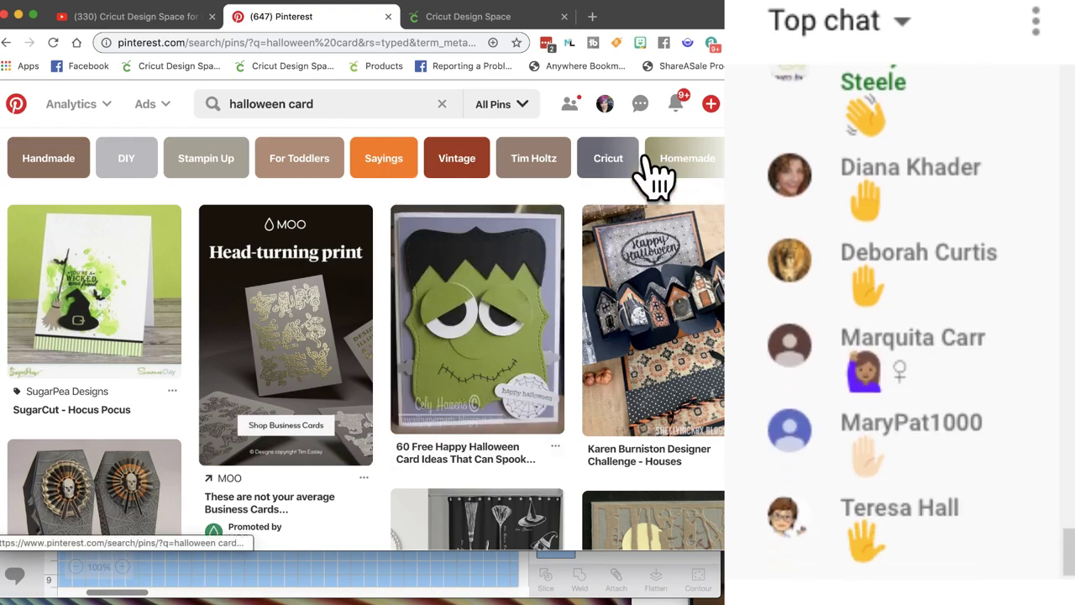
# - Browse the Halloween card pins for a design idea, returning to the card with two black cats and "boo!"
pyautogui.scroll(-3, 653, 175)
pyautogui.scroll(-10, 654, 175)
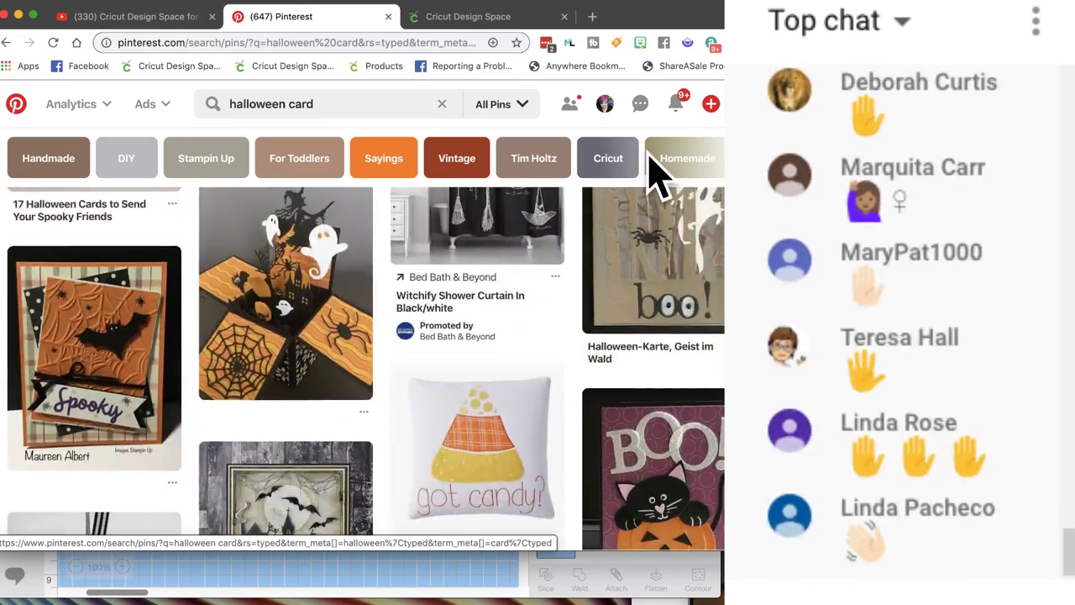
pyautogui.scroll(-2, 647, 180)
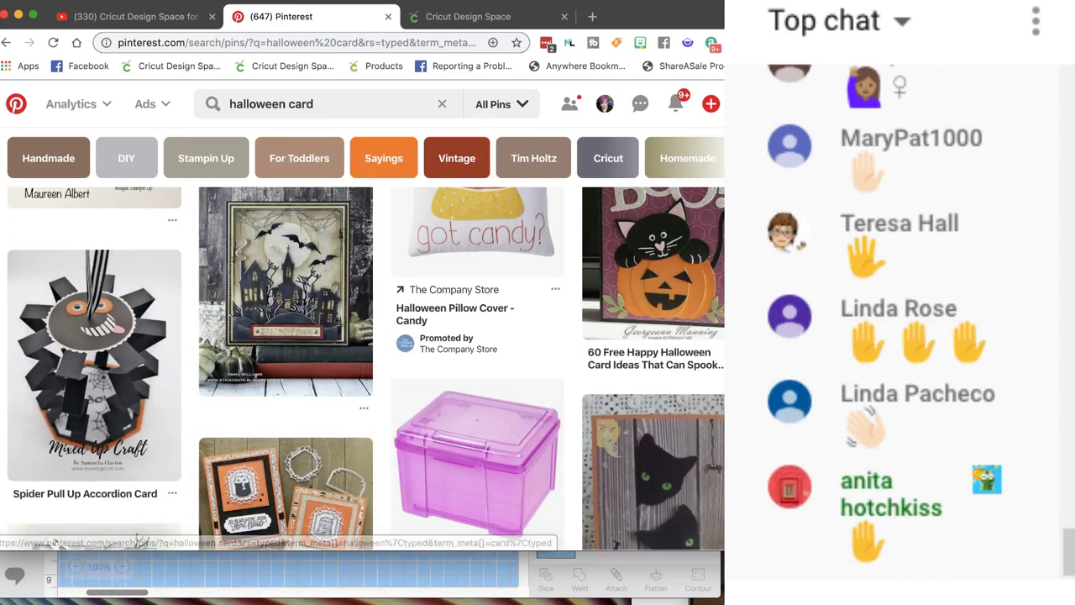
pyautogui.scroll(-4, 551, 371)
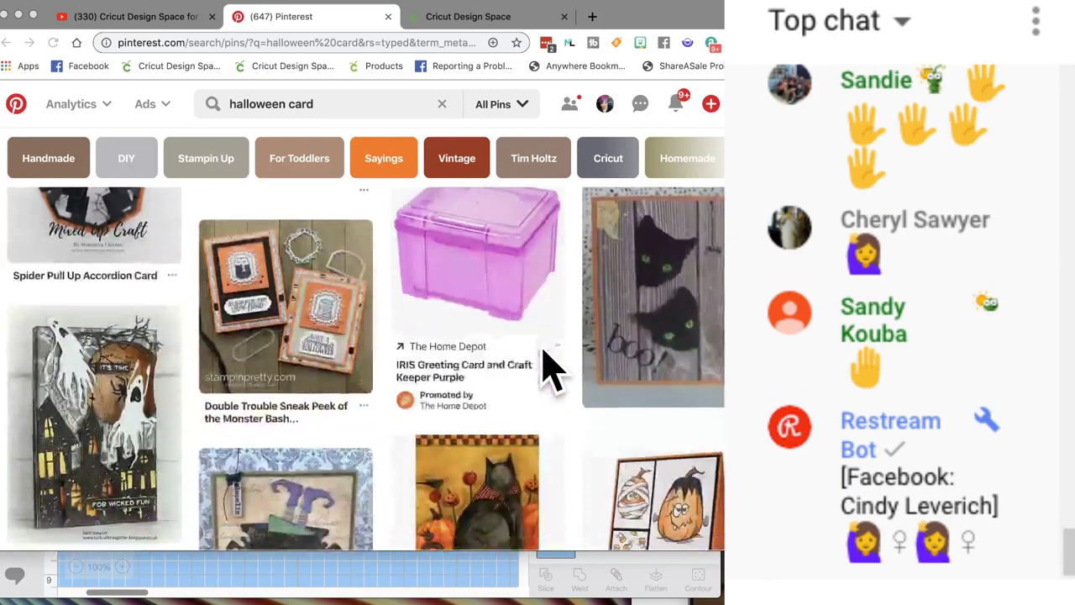
pyautogui.scroll(-2, 552, 371)
pyautogui.scroll(3, 552, 371)
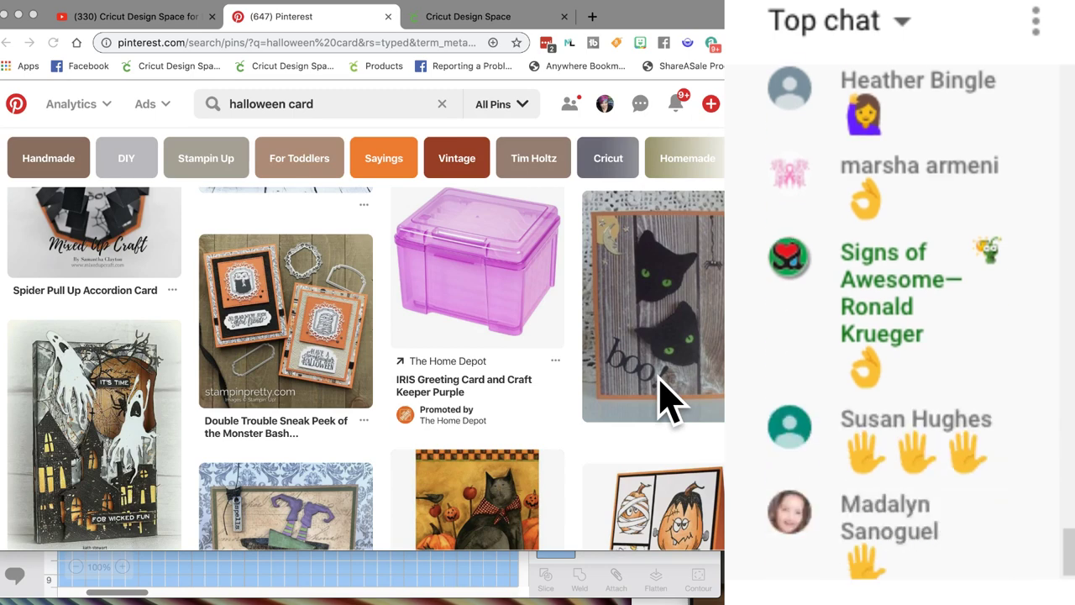
pyautogui.scroll(-3, 664, 395)
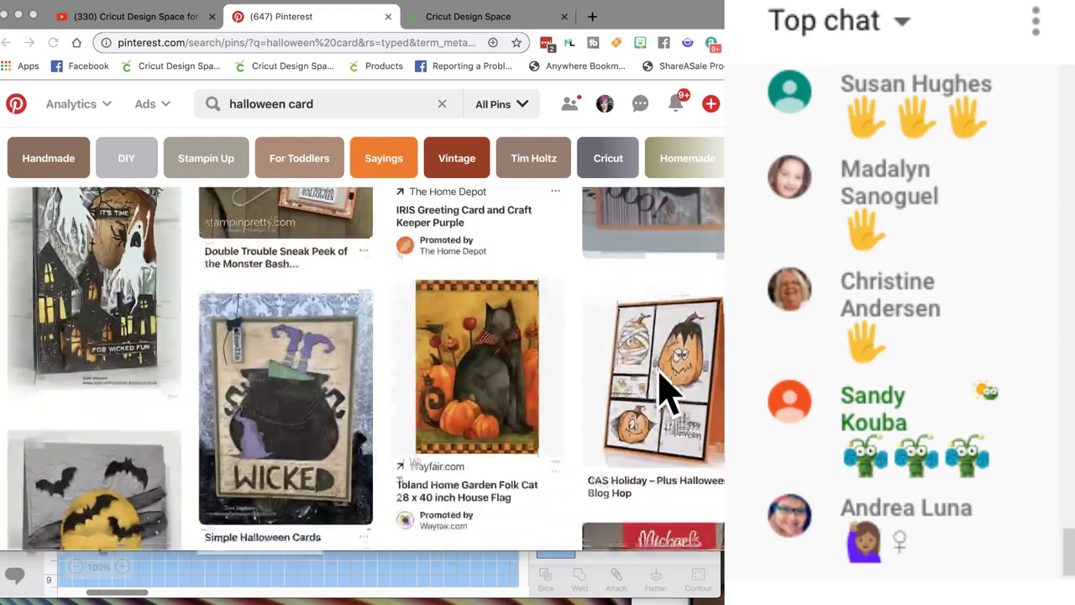
pyautogui.scroll(-4, 664, 395)
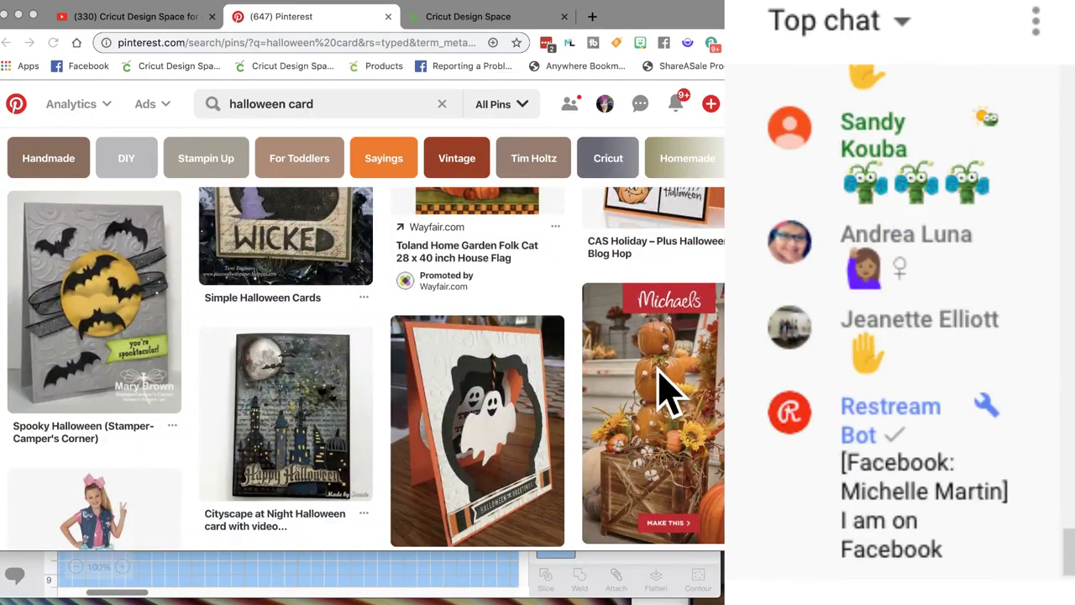
pyautogui.scroll(-3, 664, 391)
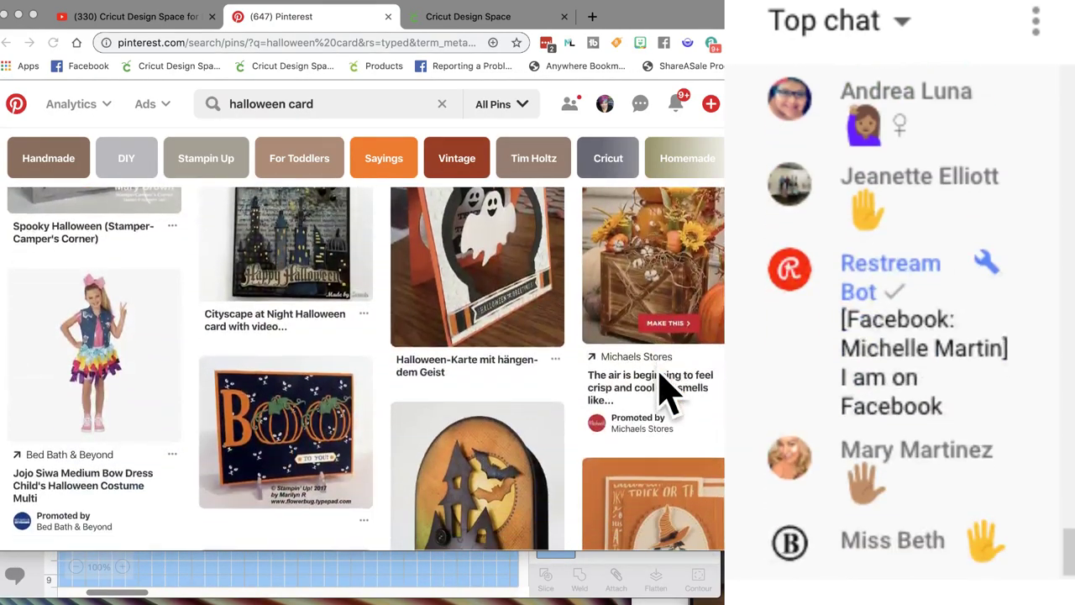
pyautogui.scroll(-3, 663, 390)
pyautogui.scroll(4, 663, 391)
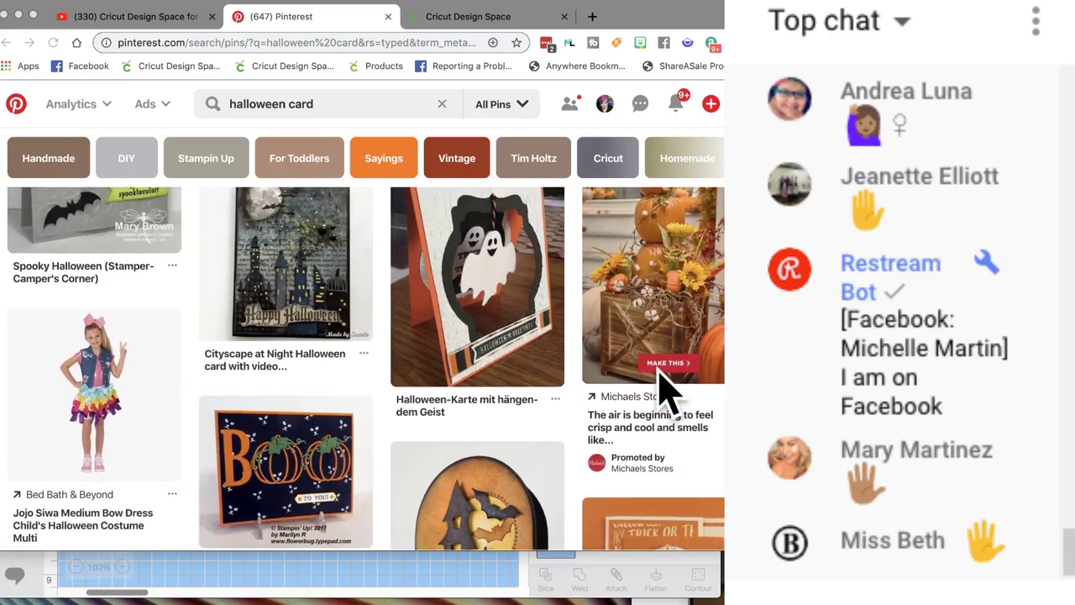
pyautogui.scroll(-10, 664, 390)
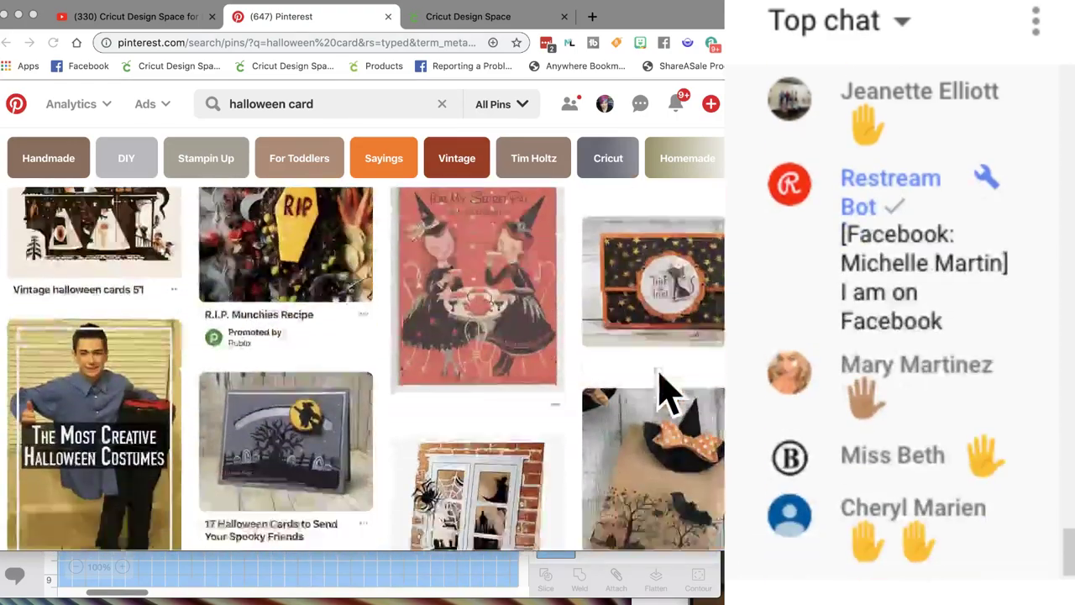
pyautogui.scroll(-3, 663, 390)
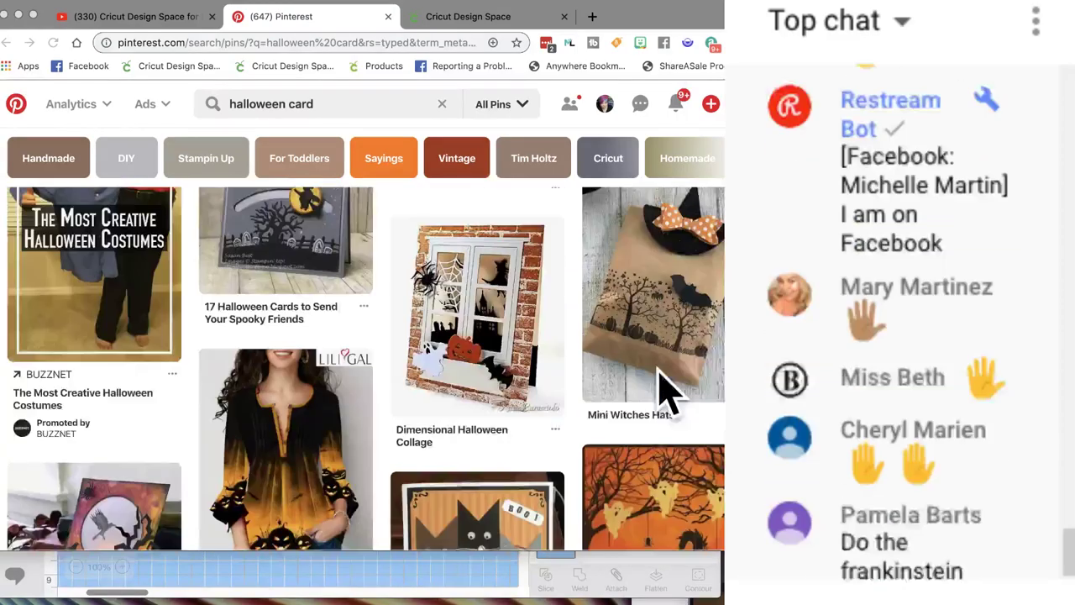
pyautogui.scroll(-1, 663, 390)
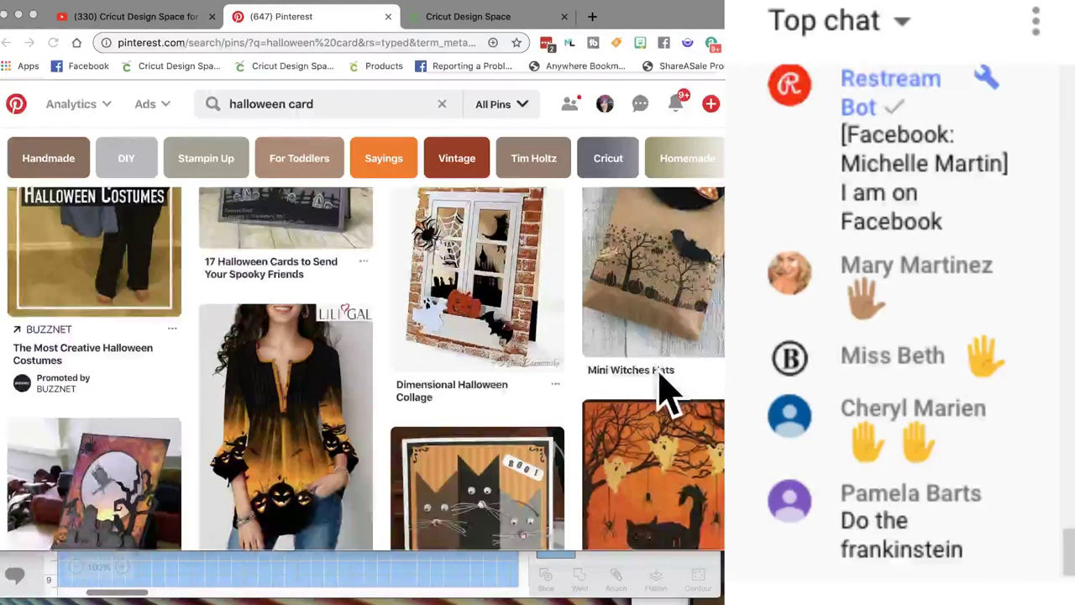
pyautogui.scroll(10, 664, 390)
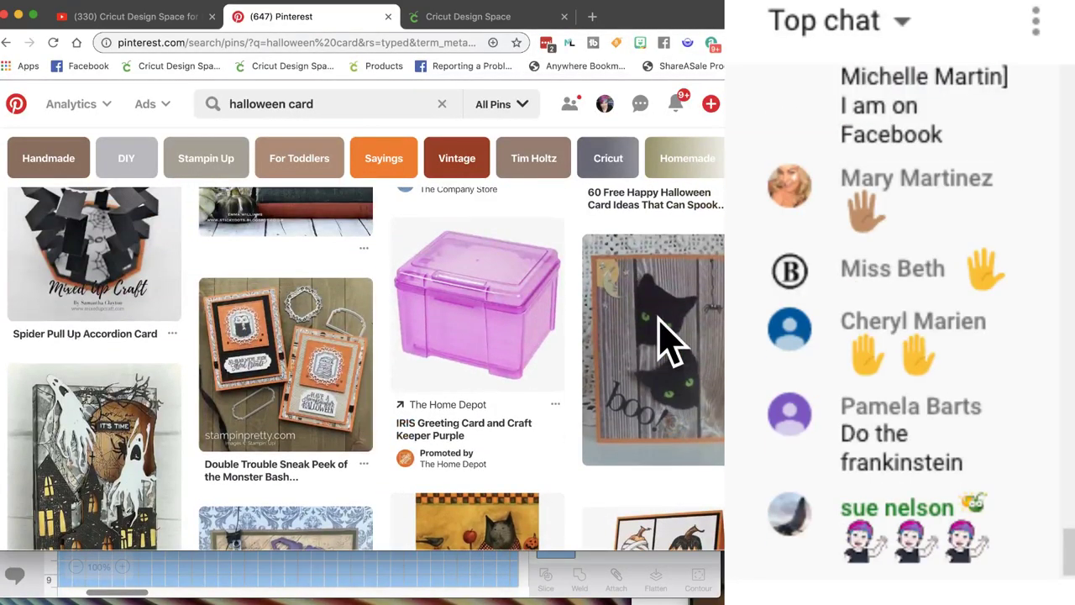
pyautogui.moveTo(653, 324)
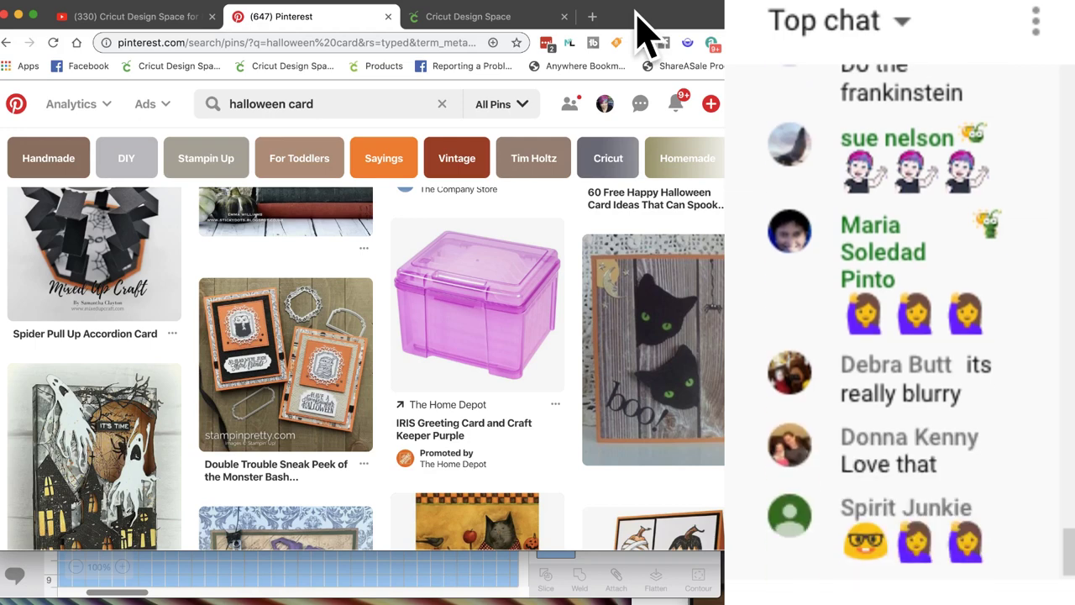
# - Switch to Cricut Design Space, save the Boo project and start a new blank project
pyautogui.press('super+Tab')
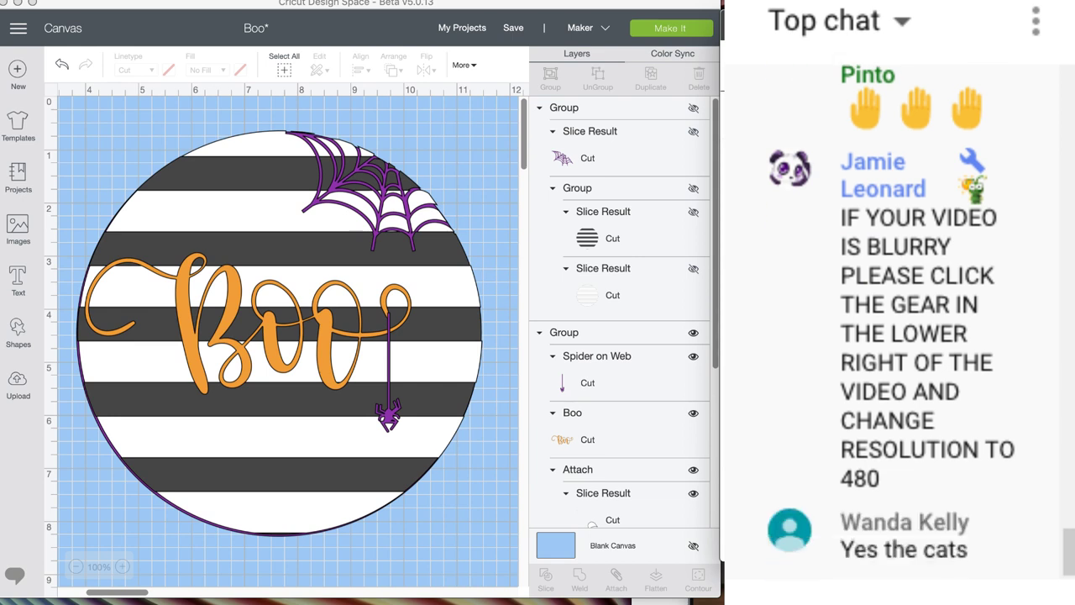
pyautogui.hscroll(-1, 360, 288)
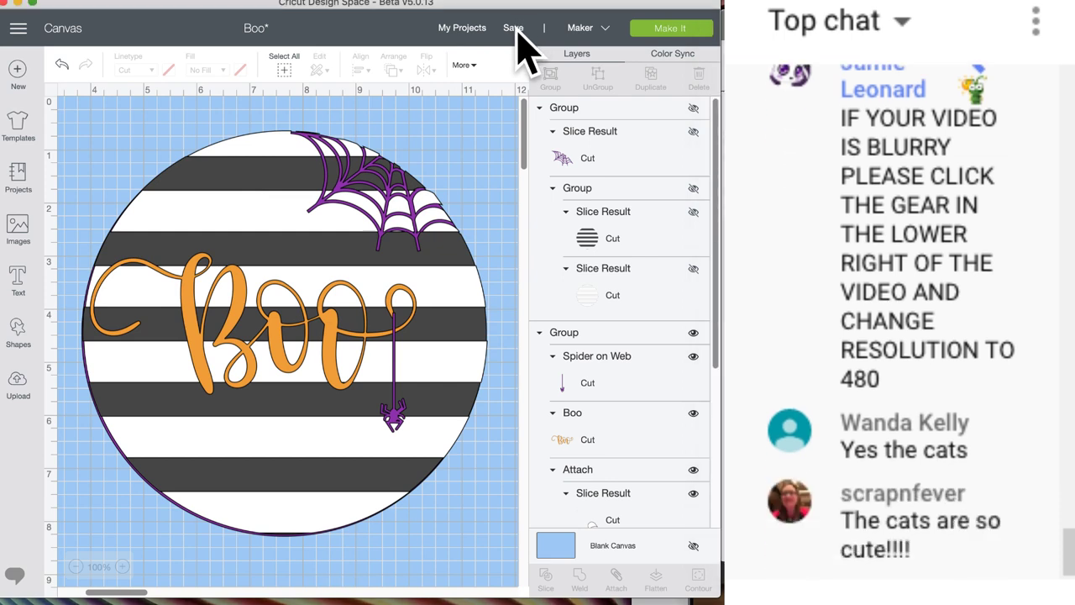
pyautogui.click(510, 30)
pyautogui.click(517, 47)
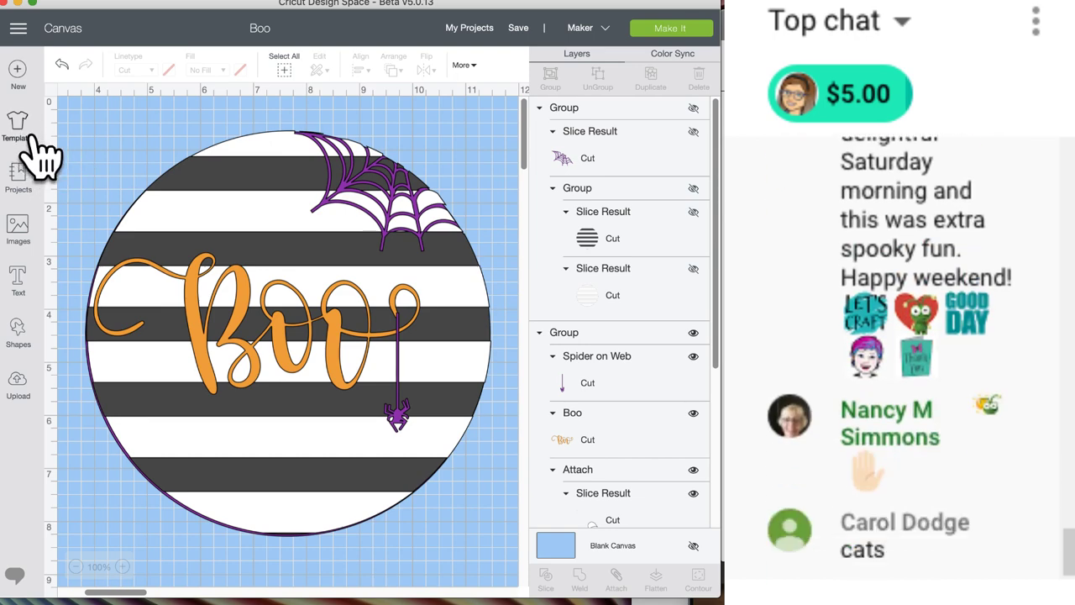
pyautogui.click(17, 70)
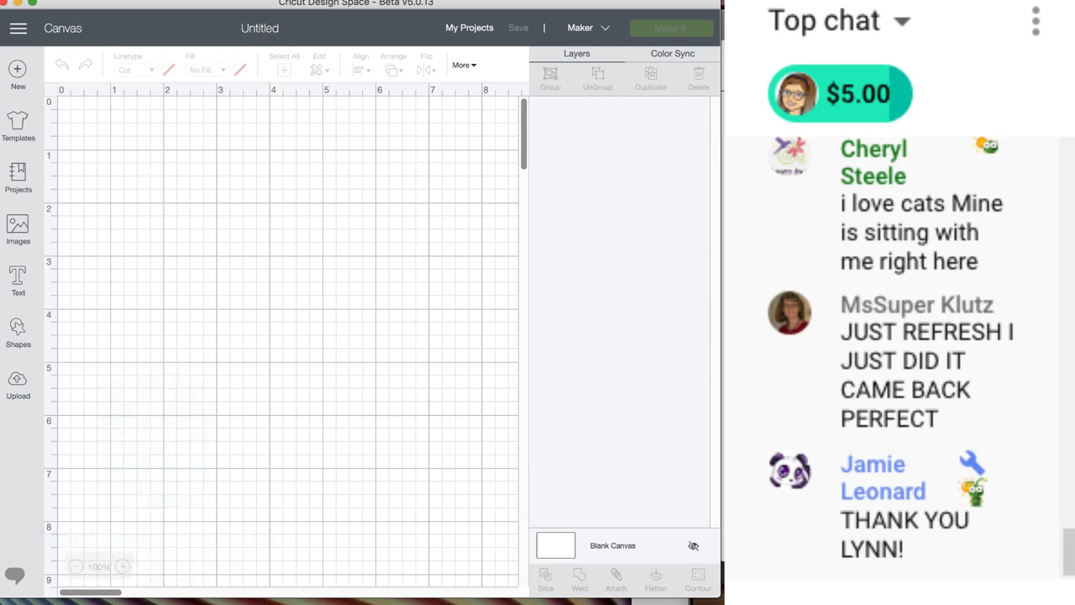
# - Bring the Pinterest window into view to check the black cat card, and move it aside to uncover the blank canvas
pyautogui.moveTo(720, 34); pyautogui.dragTo(5, 2)
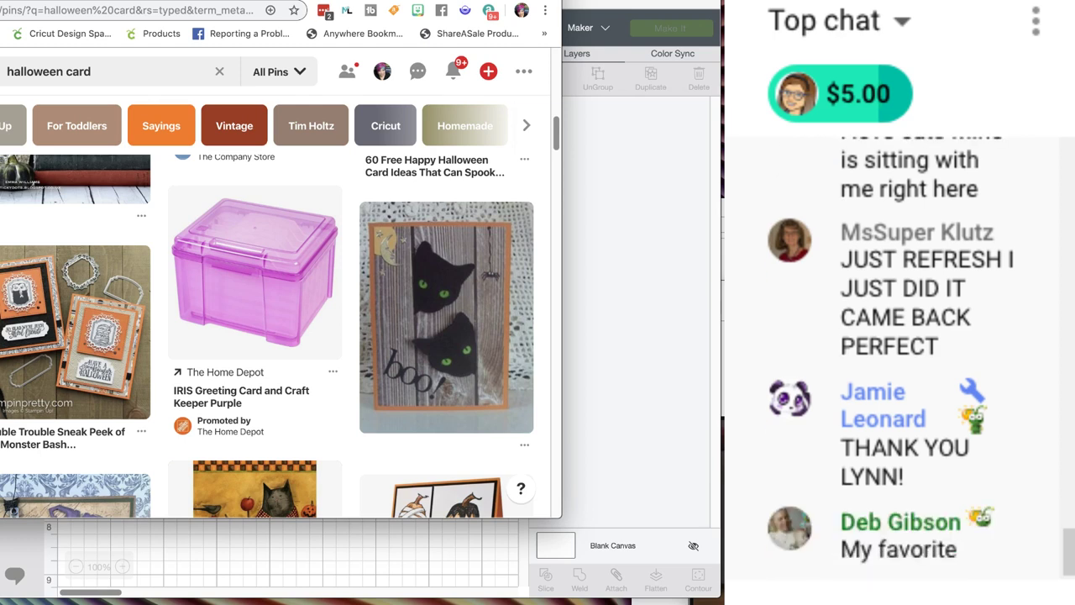
pyautogui.moveTo(0, 8); pyautogui.dragTo(4, 5)
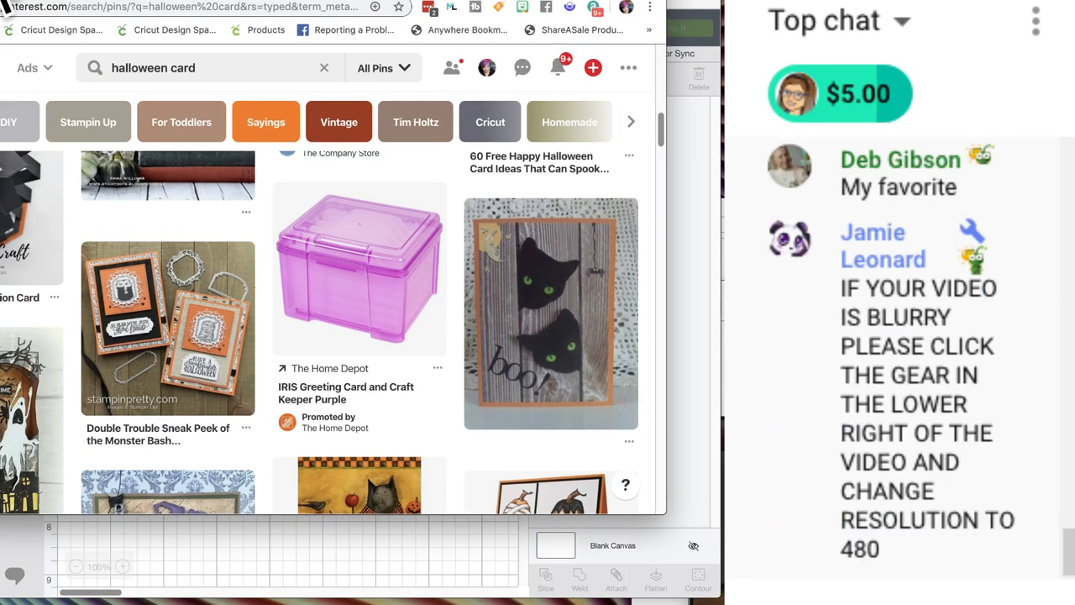
pyautogui.moveTo(3, 5); pyautogui.dragTo(807, 5)
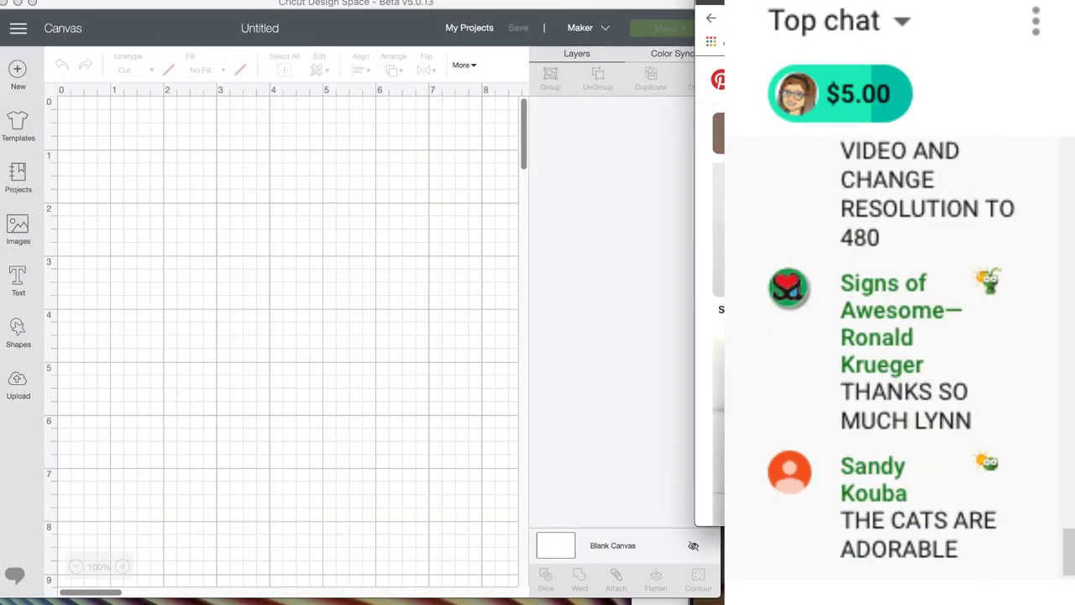
pyautogui.moveTo(864, 3); pyautogui.dragTo(456, 24)
pyautogui.doubleClick(456, 24)
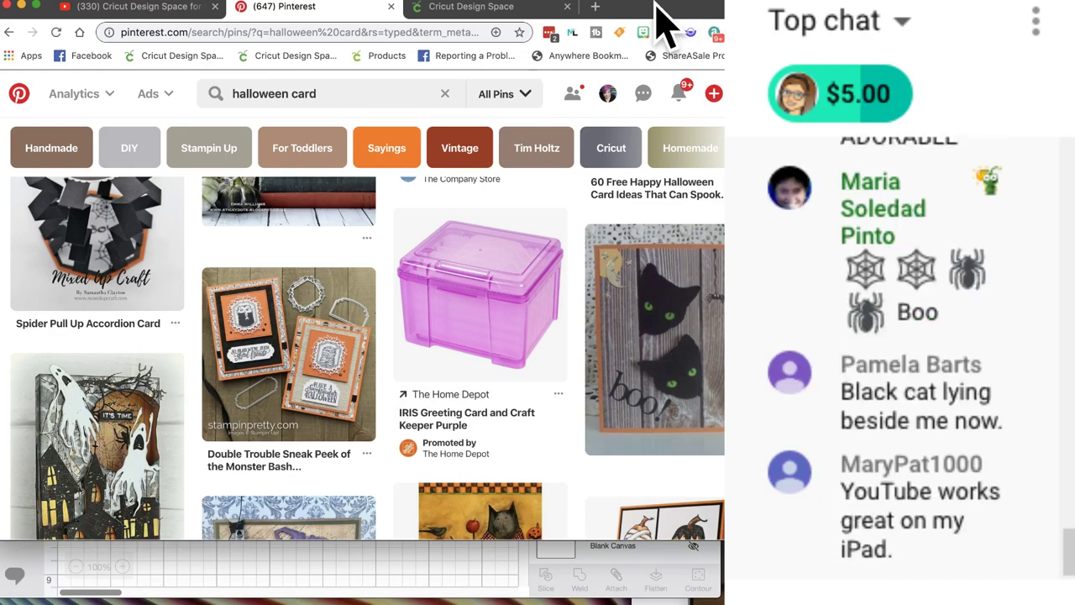
pyautogui.moveTo(661, 23); pyautogui.dragTo(1074, 49)
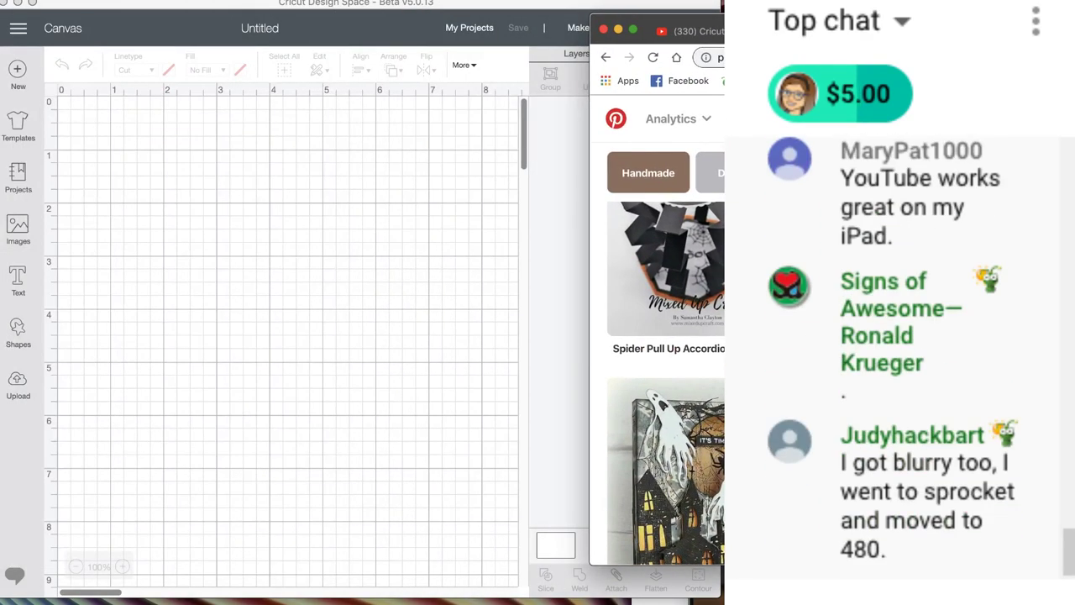
pyautogui.moveTo(840, 31); pyautogui.dragTo(955, 31)
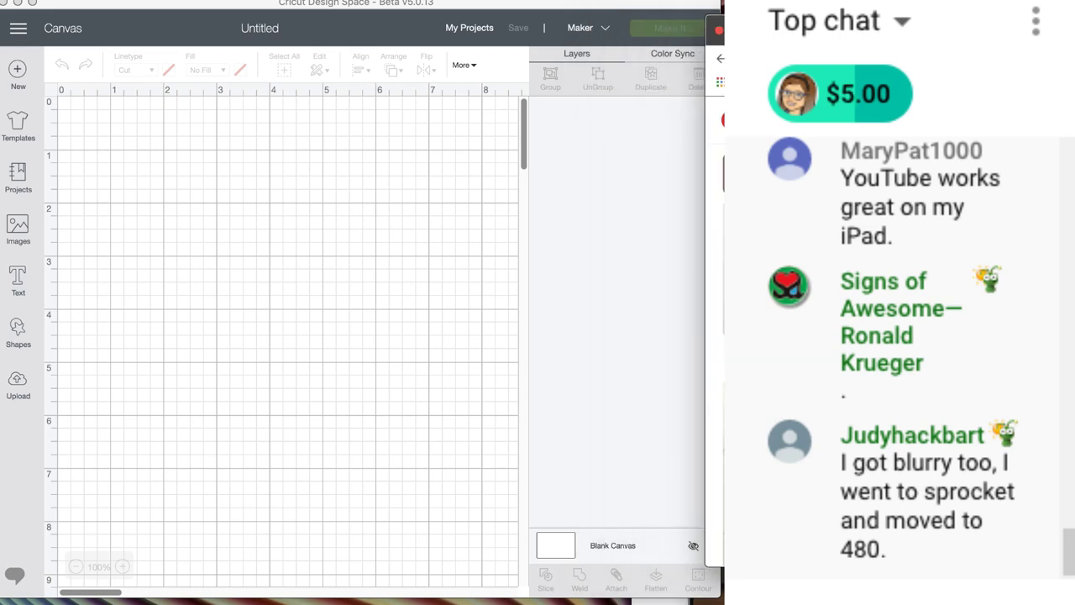
# - Open the image library and search it for "cat"
pyautogui.click(25, 242)
pyautogui.click(20, 228)
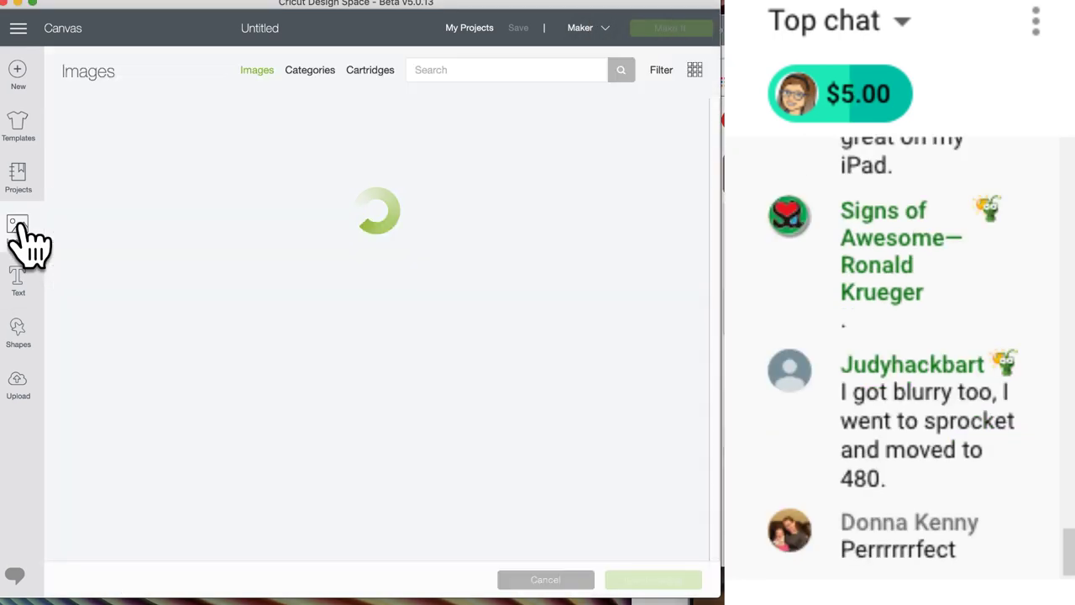
pyautogui.click(449, 73)
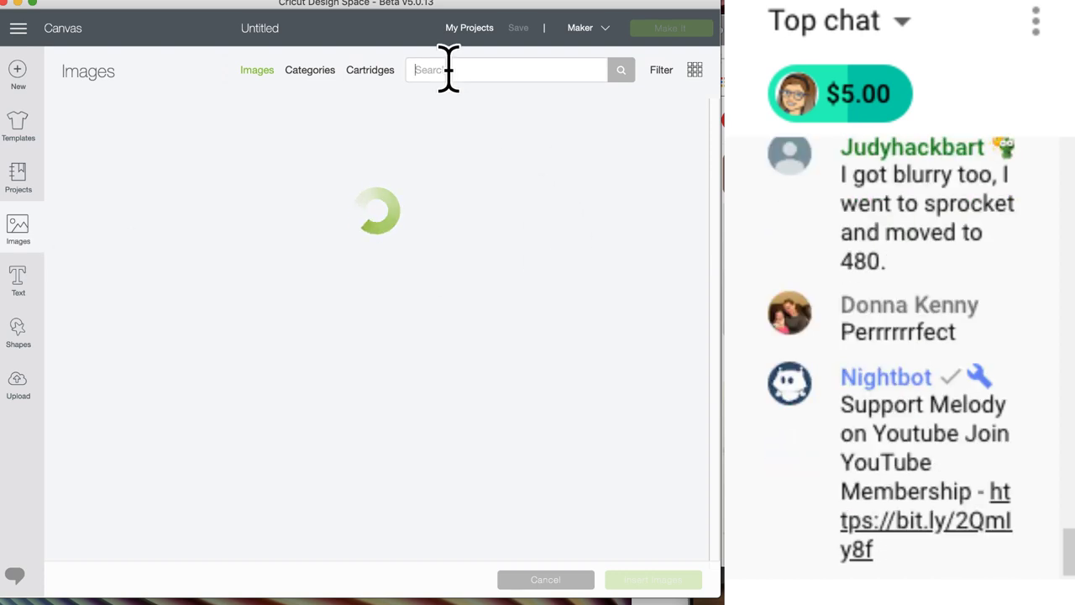
pyautogui.write('cats')
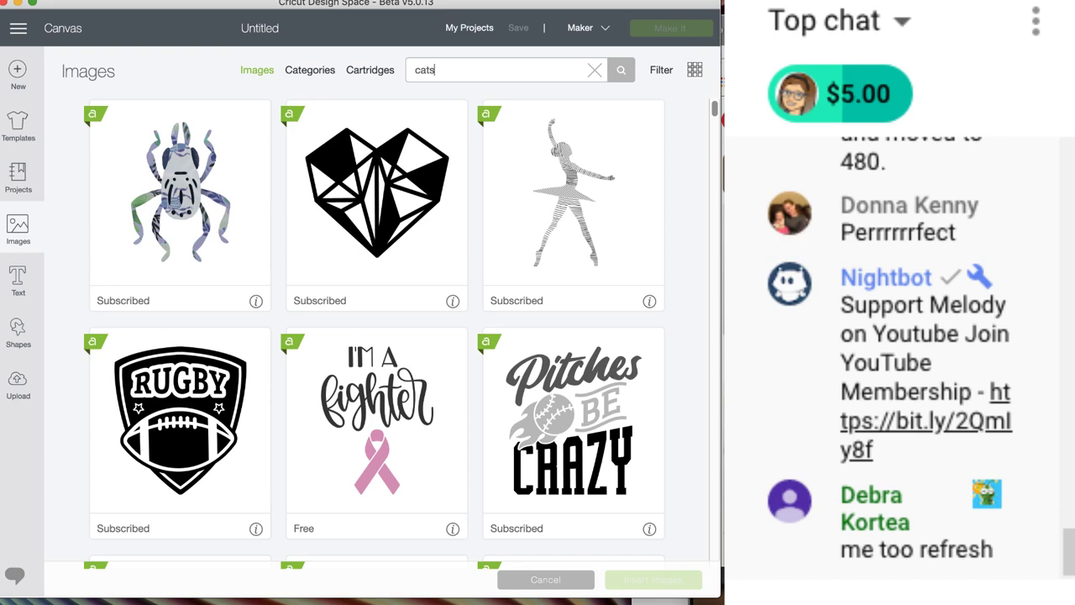
pyautogui.press('BackSpace')
pyautogui.press('Return')
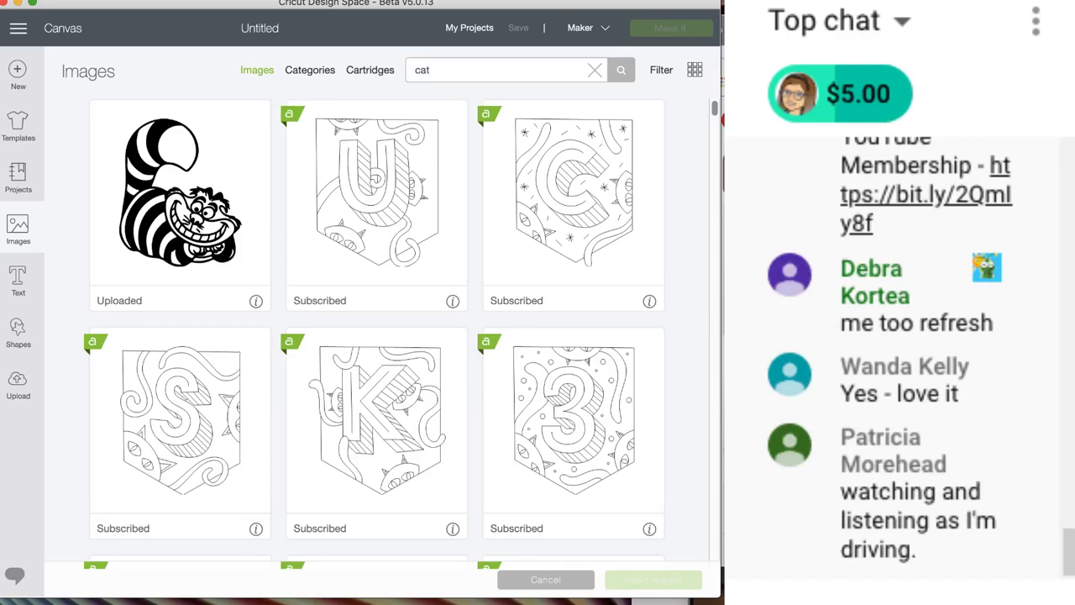
# - Find the "Happy Haunting" image with the sitting black cat among the cat results and select it
pyautogui.scroll(-10, 444, 395)
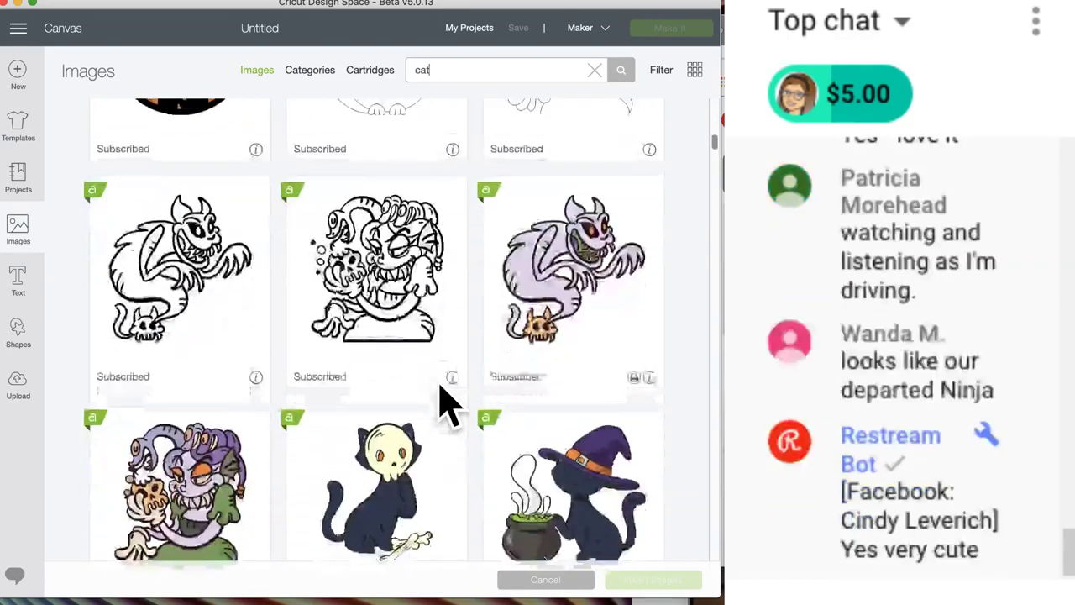
pyautogui.scroll(-10, 443, 401)
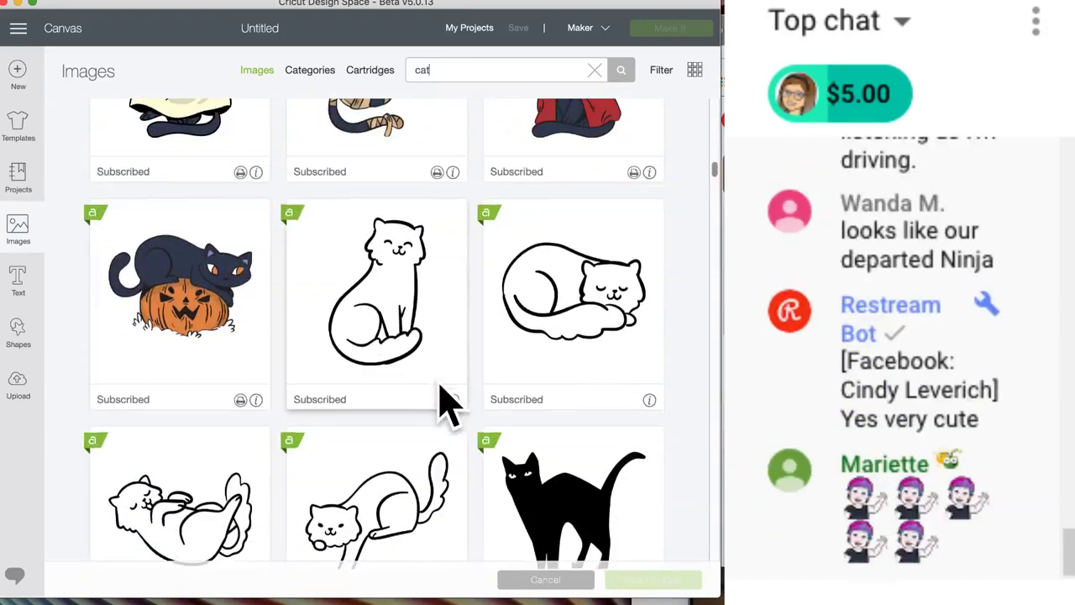
pyautogui.scroll(-3, 444, 402)
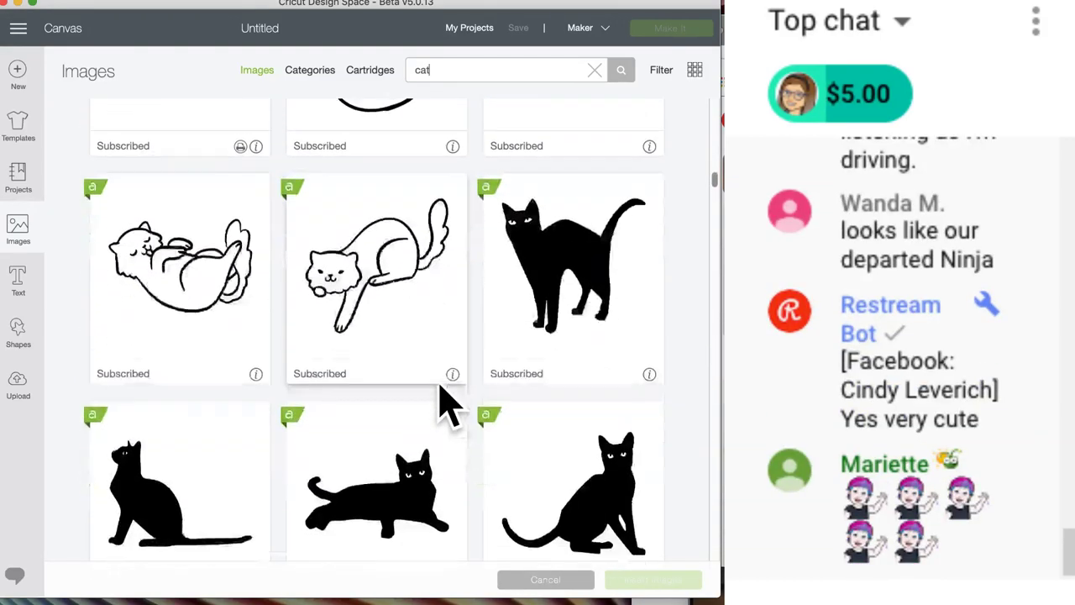
pyautogui.scroll(-3, 445, 403)
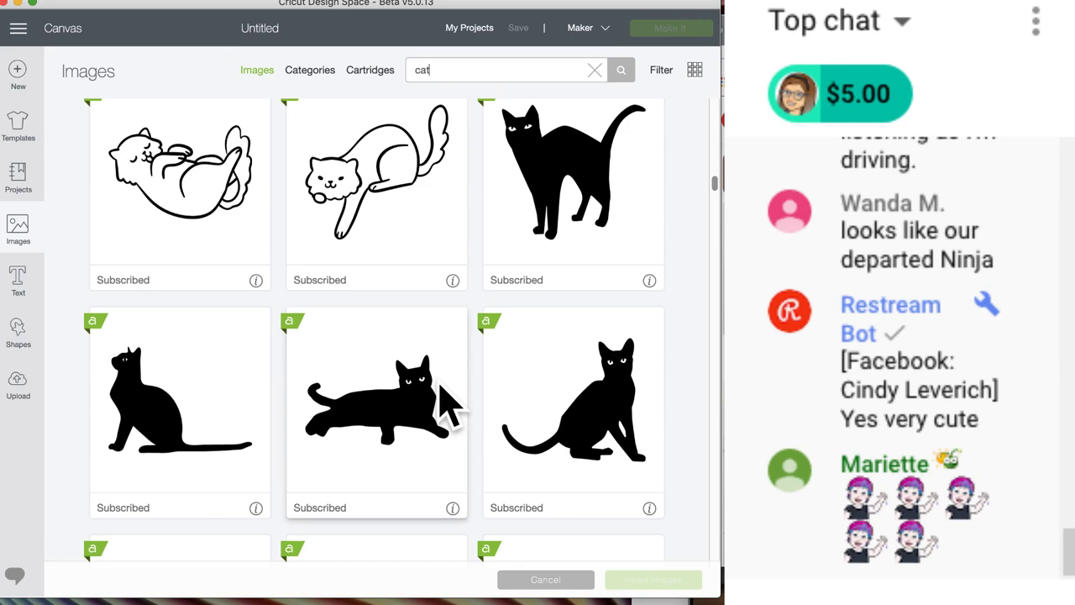
pyautogui.scroll(-8, 446, 403)
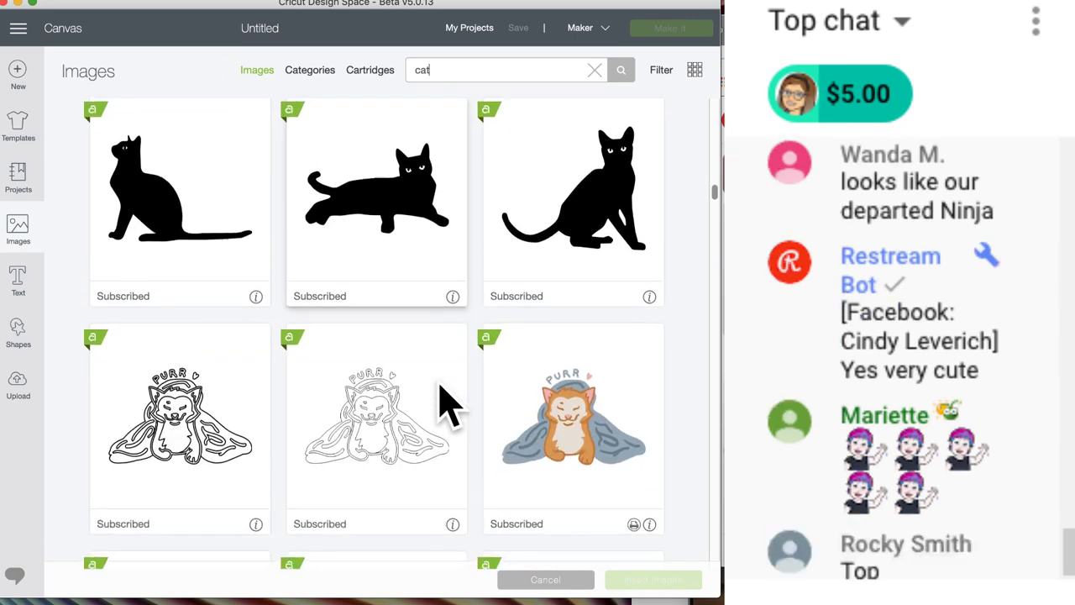
pyautogui.scroll(-6, 445, 403)
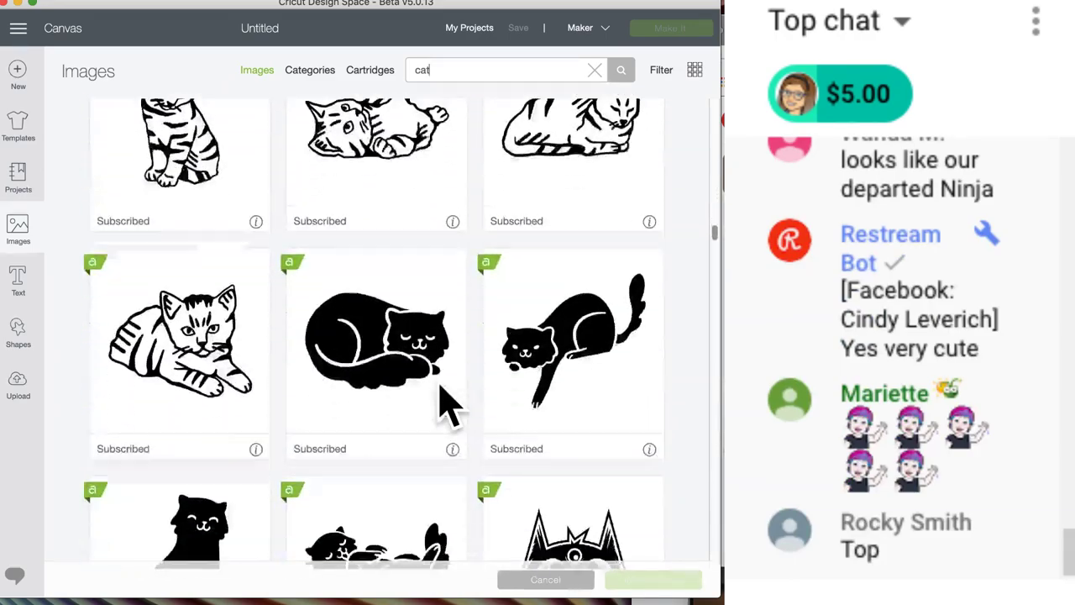
pyautogui.scroll(-15, 446, 404)
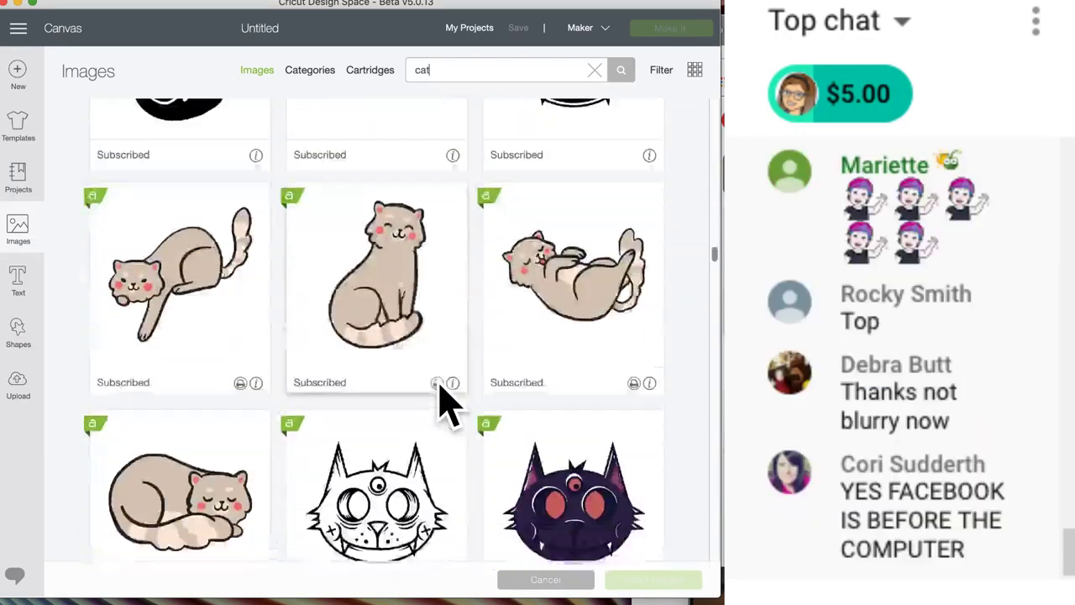
pyautogui.scroll(-15, 445, 403)
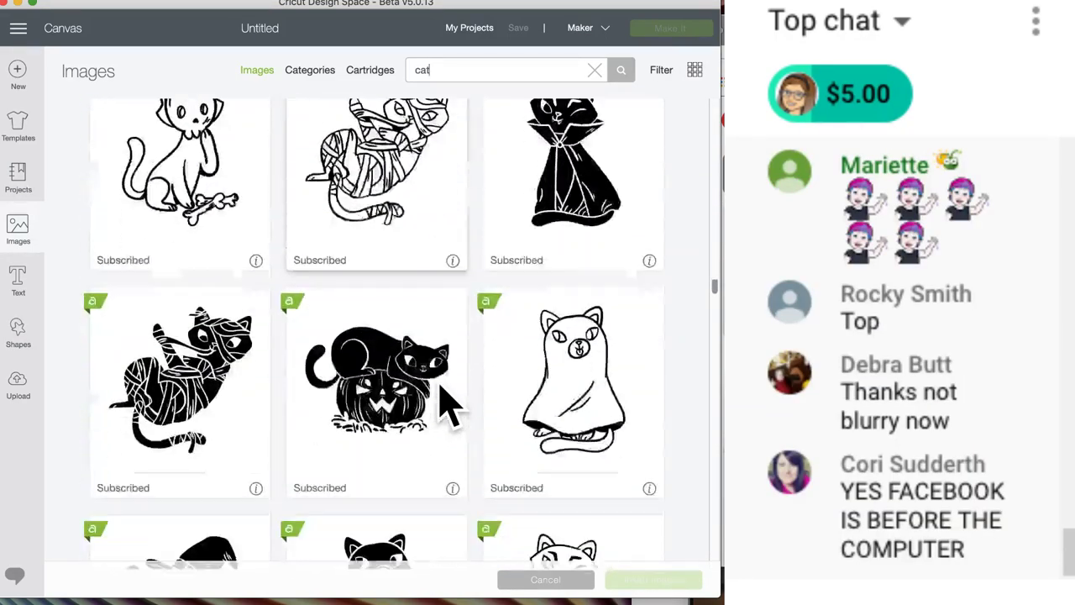
pyautogui.scroll(-15, 445, 403)
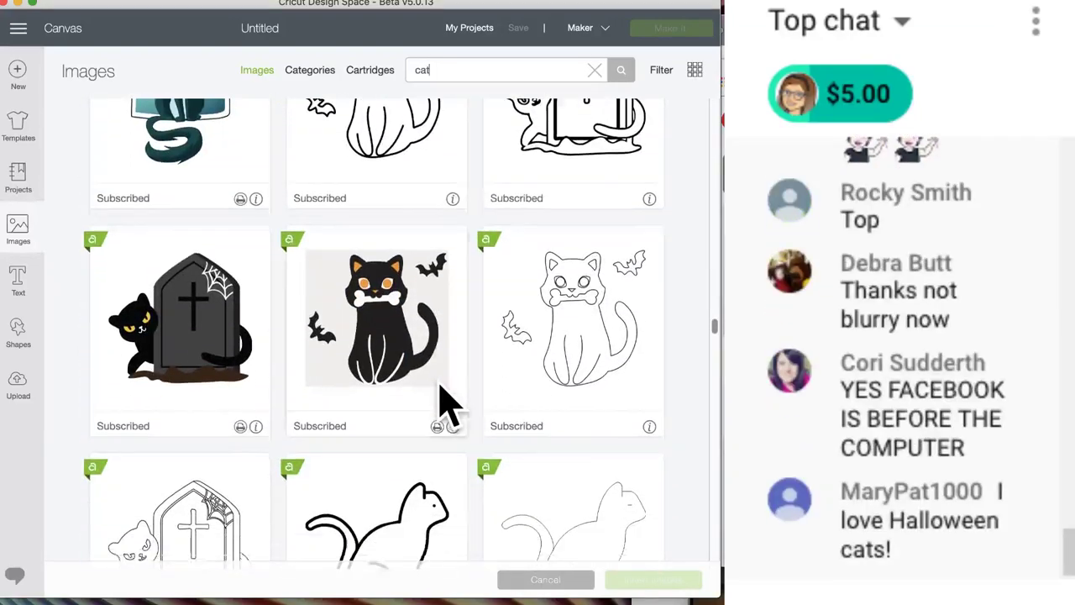
pyautogui.scroll(-15, 445, 403)
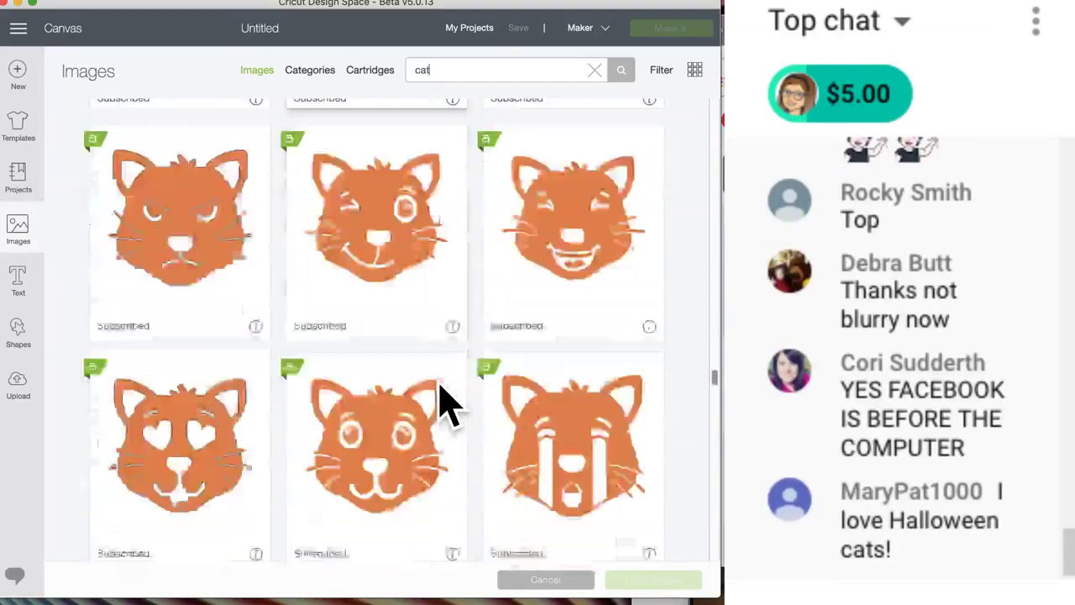
pyautogui.scroll(-10, 445, 403)
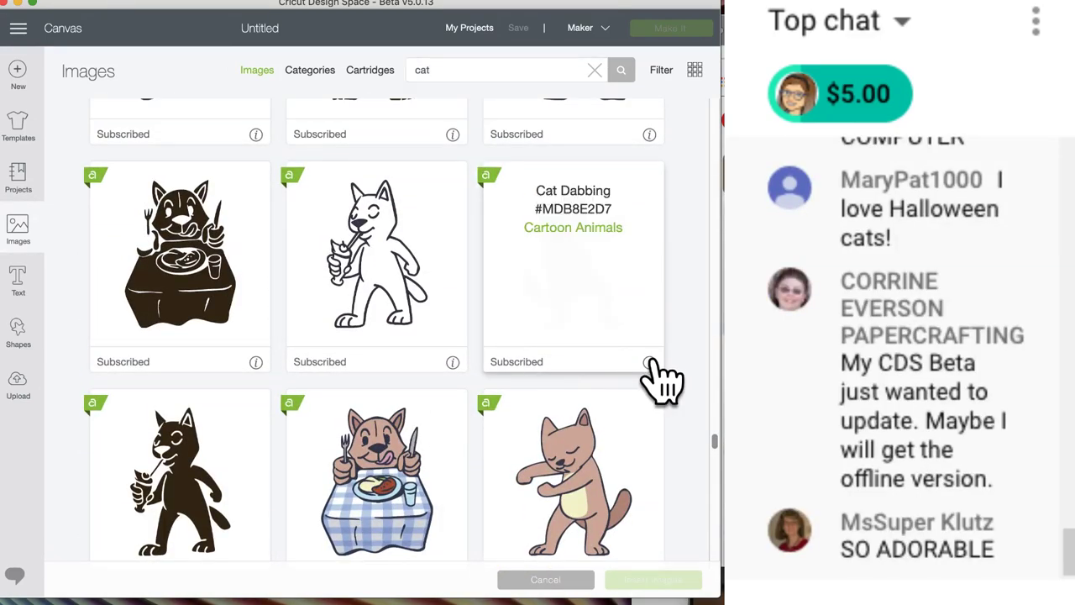
pyautogui.scroll(3, 463, 365)
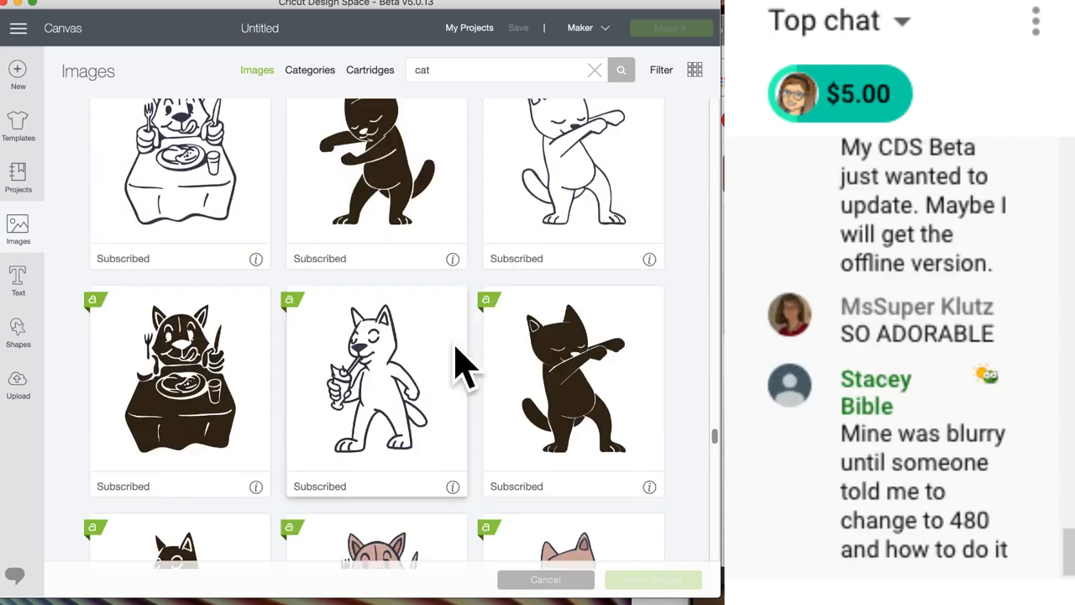
pyautogui.scroll(-10, 463, 366)
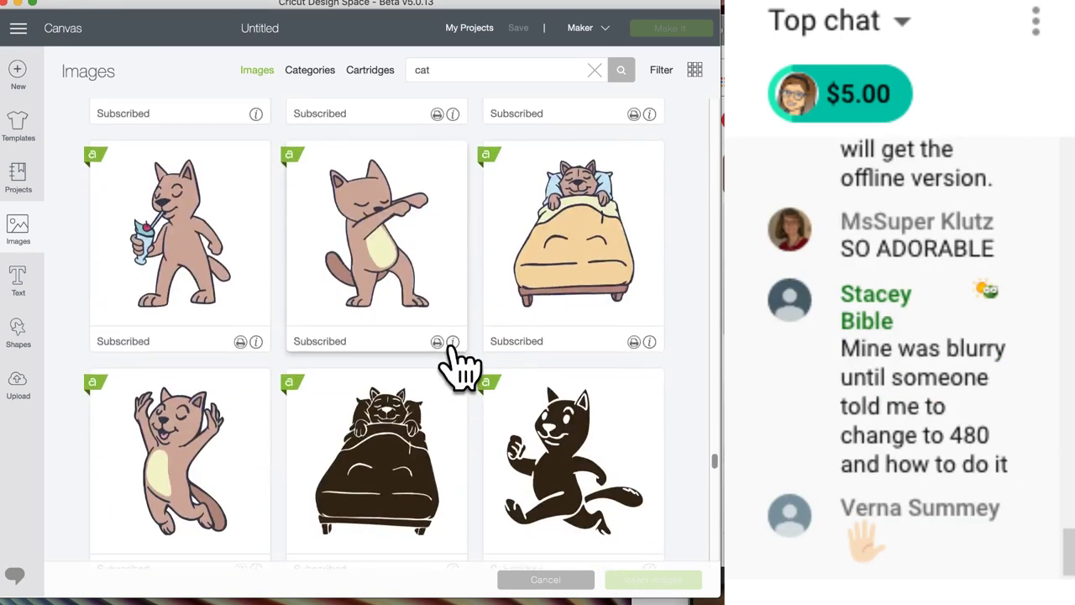
pyautogui.scroll(-7, 463, 366)
pyautogui.scroll(4, 464, 366)
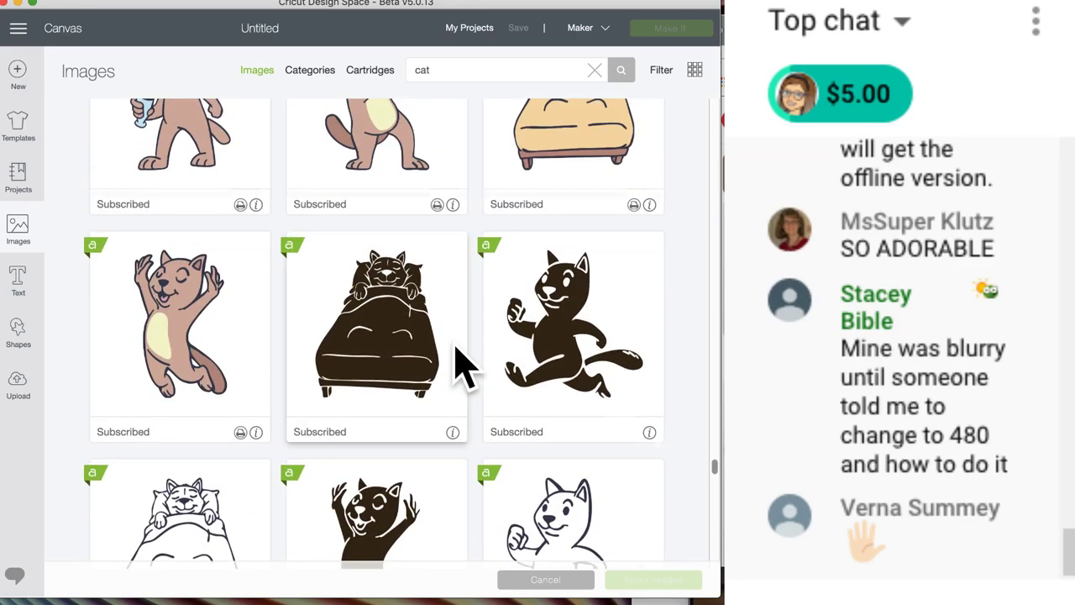
pyautogui.scroll(-10, 463, 365)
pyautogui.scroll(-12, 464, 366)
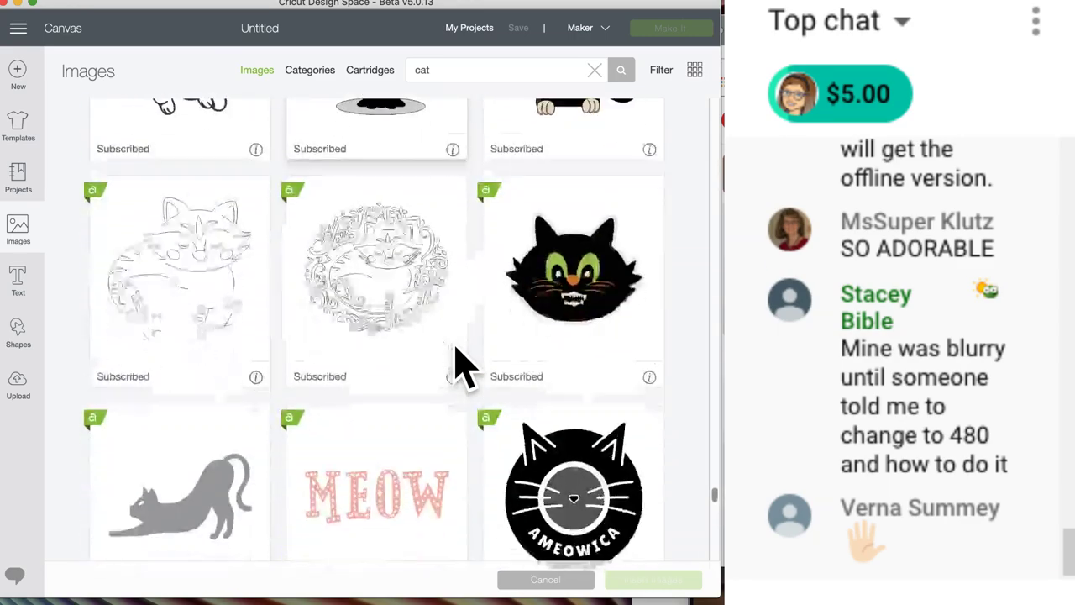
pyautogui.scroll(-14, 464, 365)
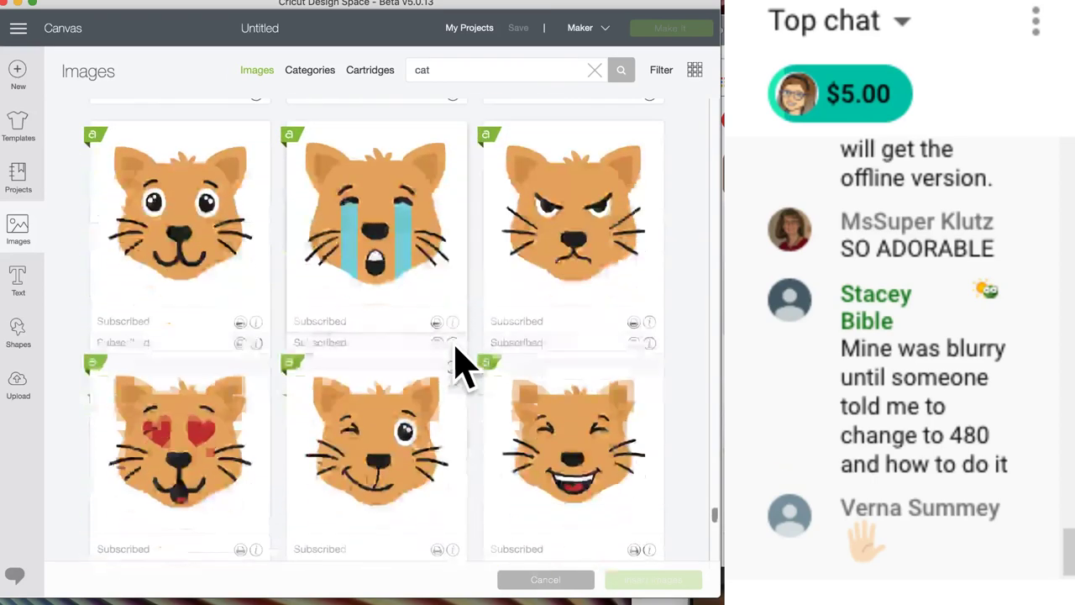
pyautogui.scroll(-6, 463, 366)
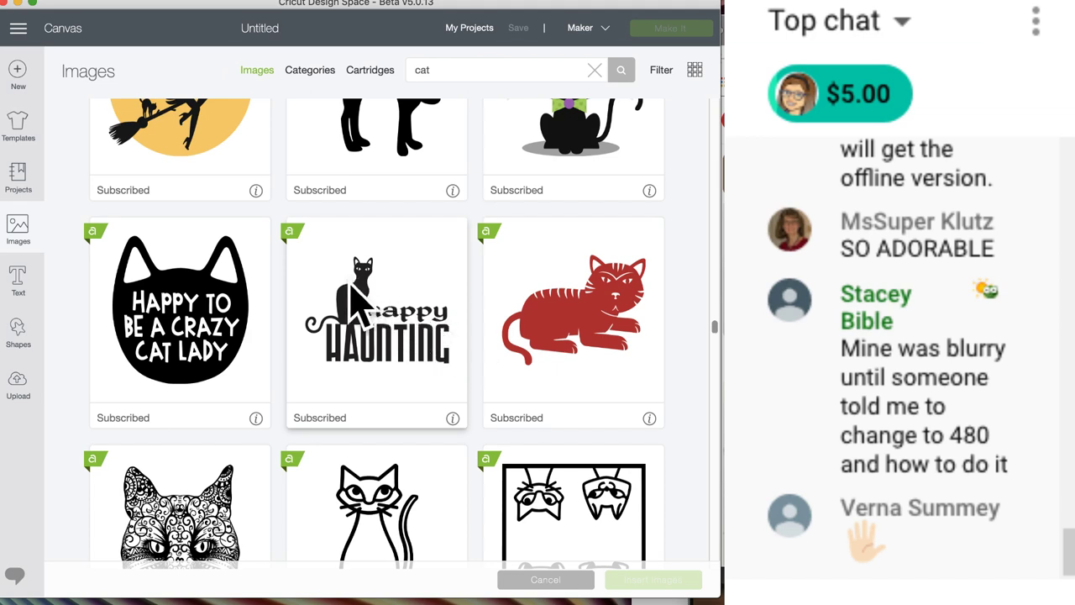
pyautogui.click(380, 326)
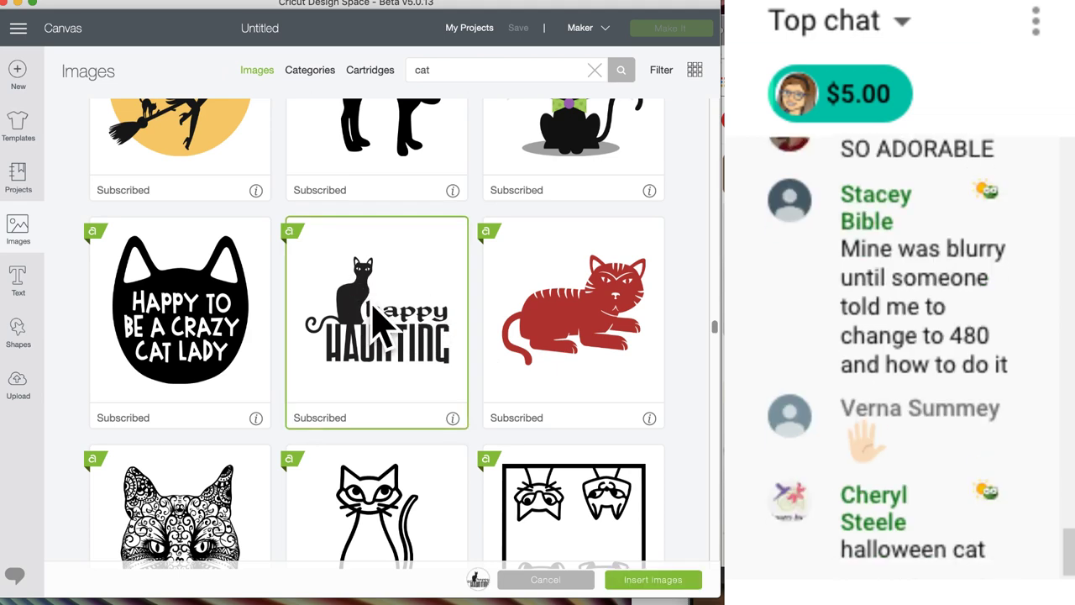
# - Examine the further cat search results for black cat silhouettes that suit the card
pyautogui.scroll(-5, 404, 382)
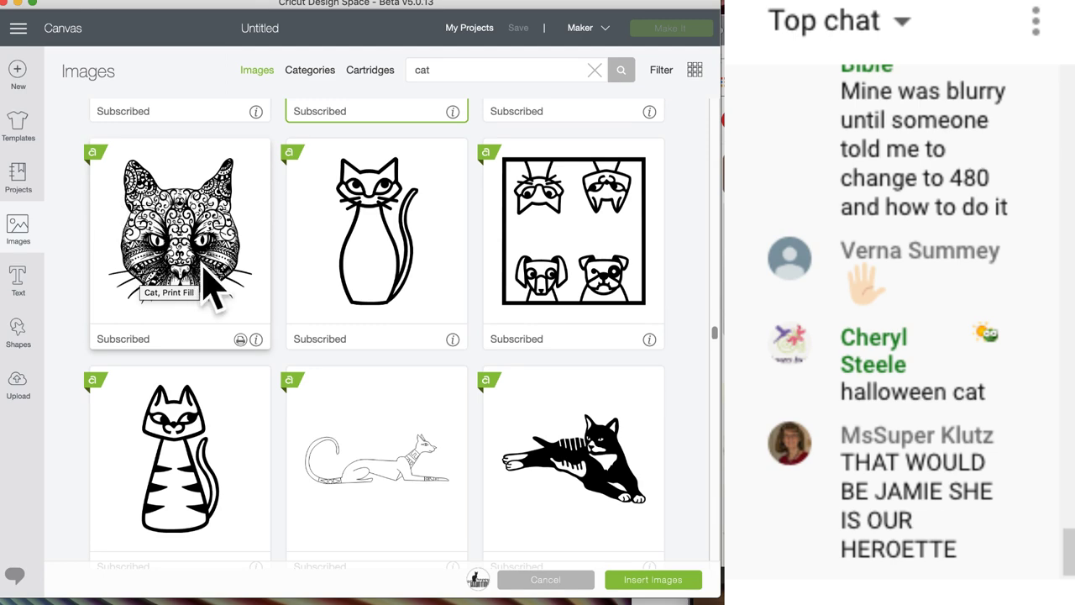
pyautogui.scroll(-6, 504, 456)
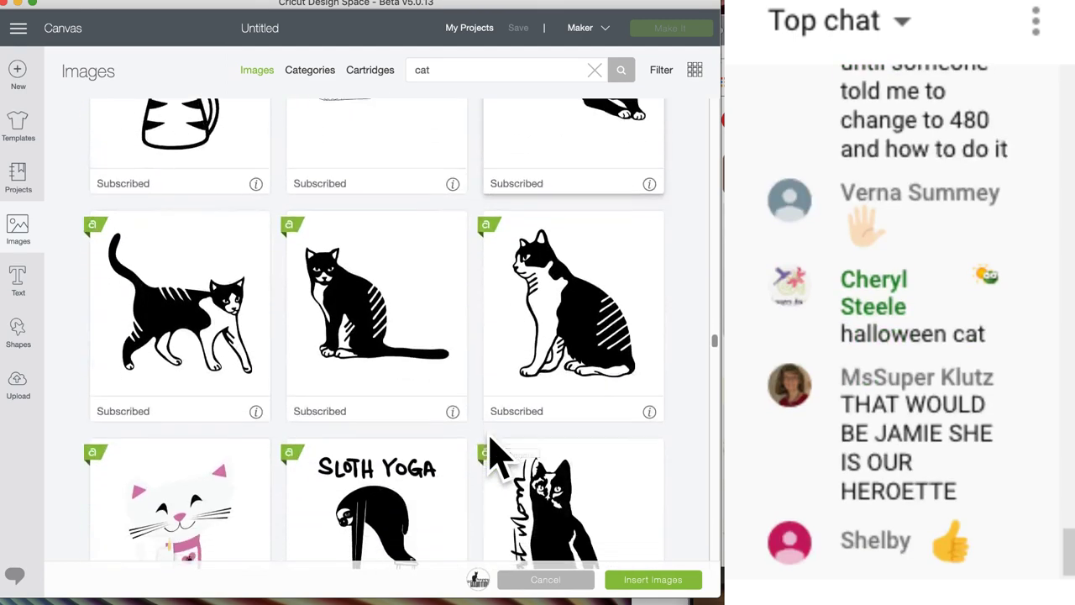
pyautogui.scroll(-8, 500, 457)
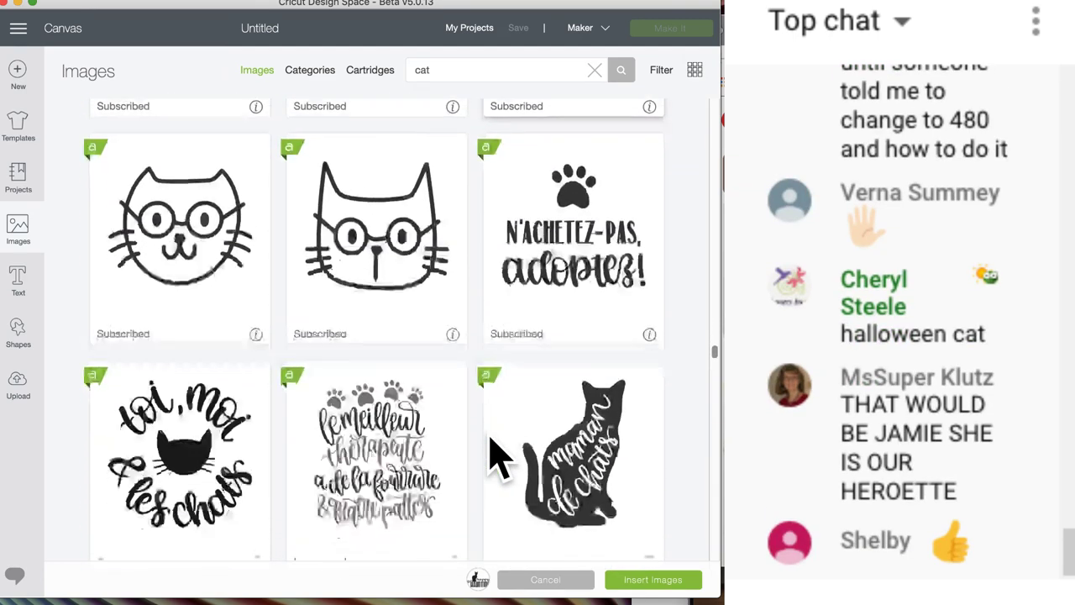
pyautogui.scroll(-5, 496, 458)
pyautogui.scroll(2, 496, 458)
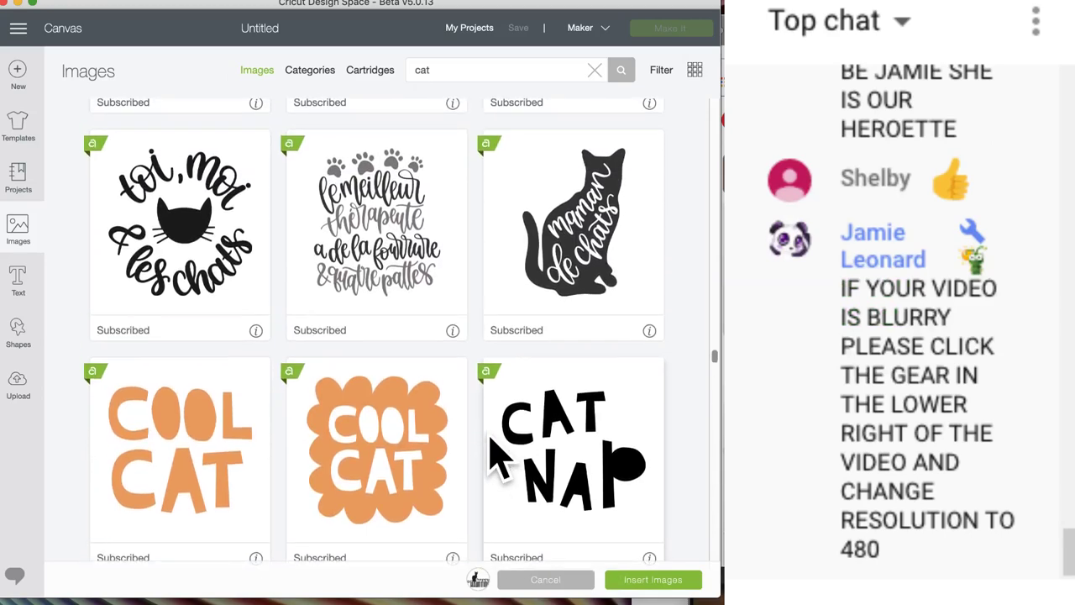
pyautogui.scroll(-9, 496, 458)
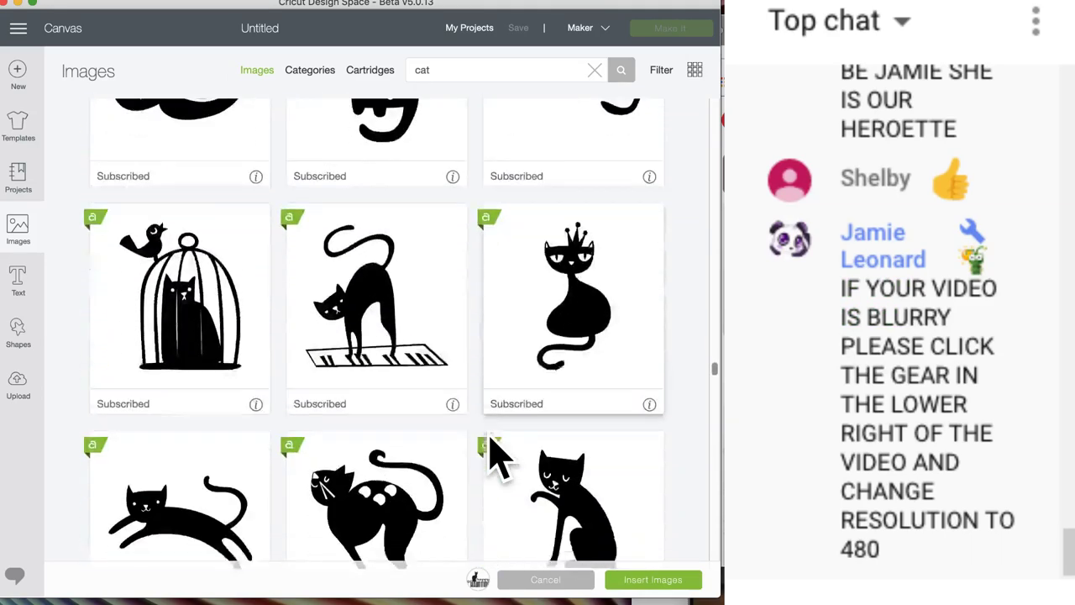
pyautogui.scroll(-2, 495, 458)
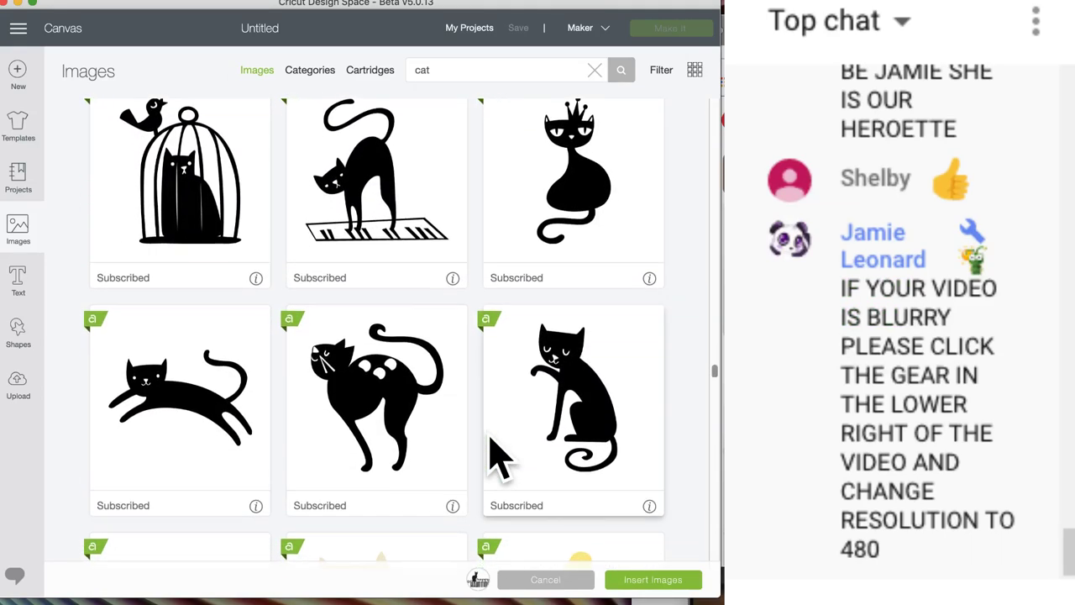
pyautogui.scroll(-10, 495, 458)
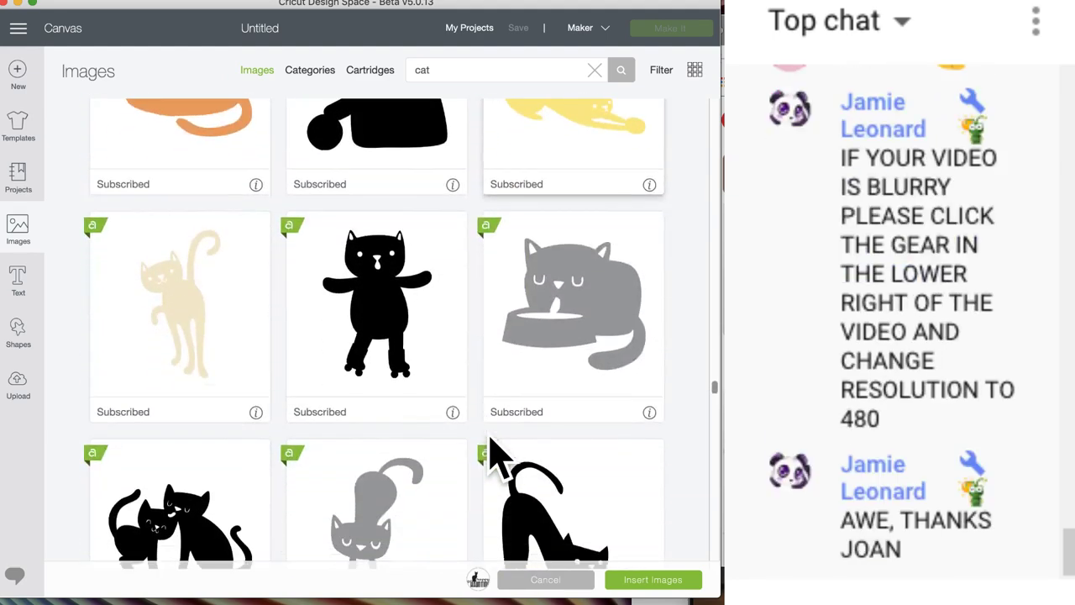
pyautogui.scroll(-8, 496, 457)
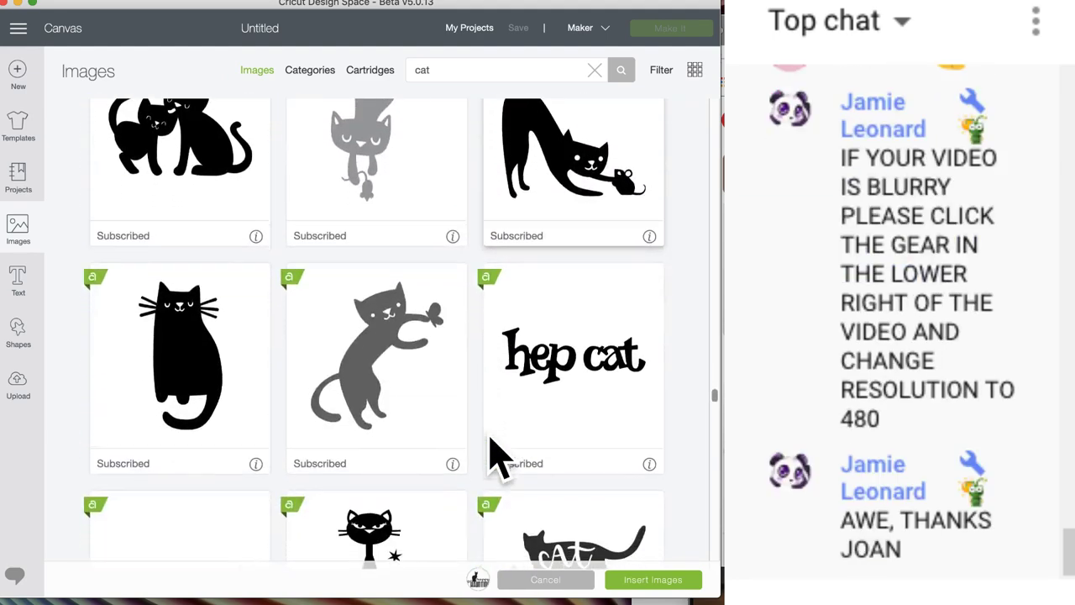
pyautogui.scroll(-2, 496, 457)
pyautogui.scroll(-5, 500, 458)
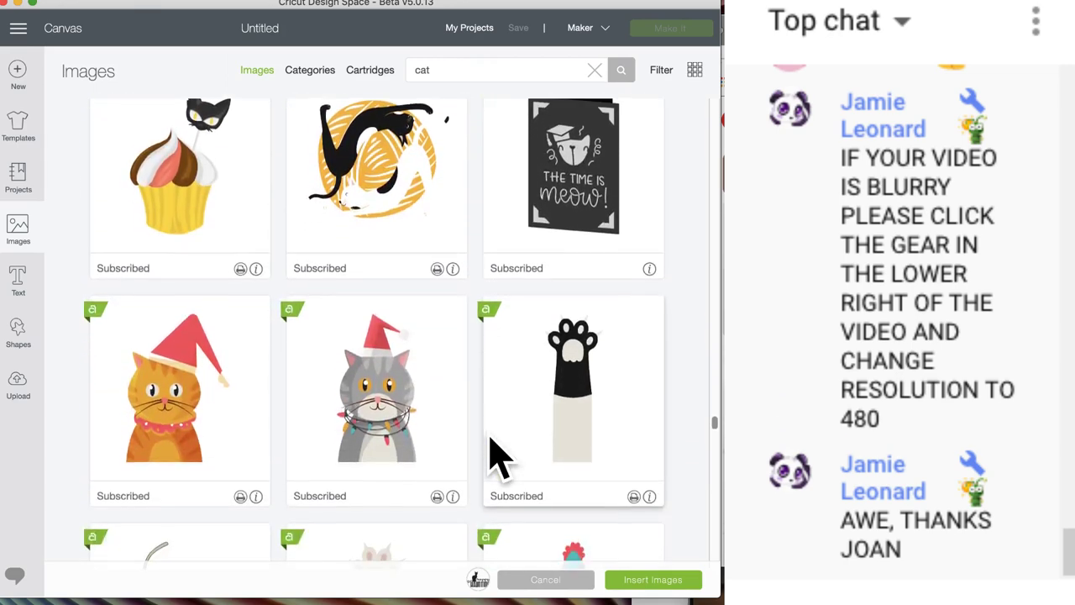
pyautogui.scroll(-2, 498, 458)
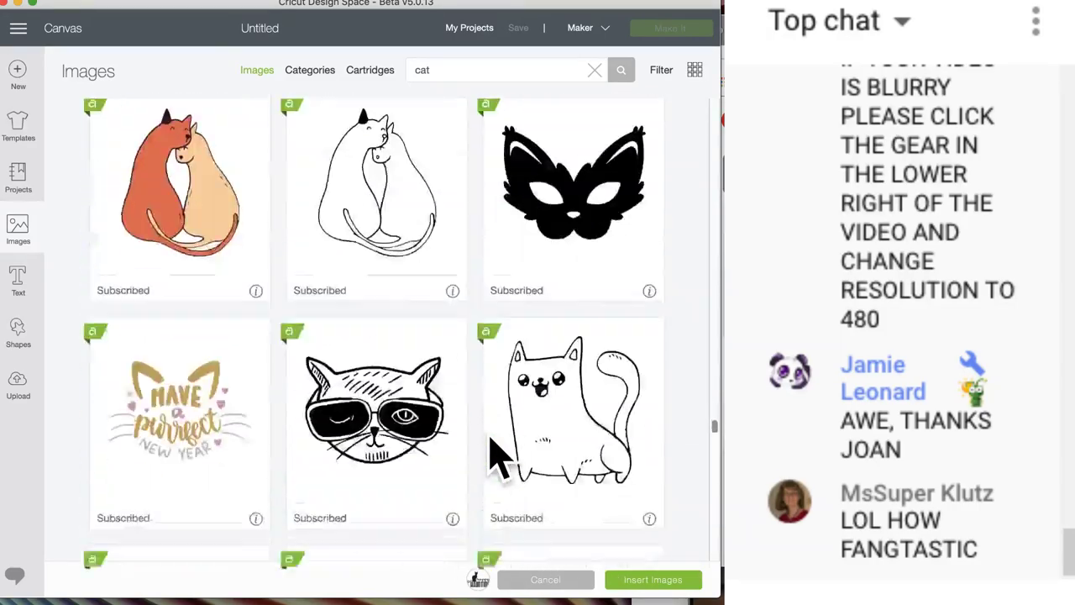
# - Open the More Animal Silhouettes cartridge from the sitting black cat image and select that cat silhouette within it
pyautogui.scroll(2, 498, 456)
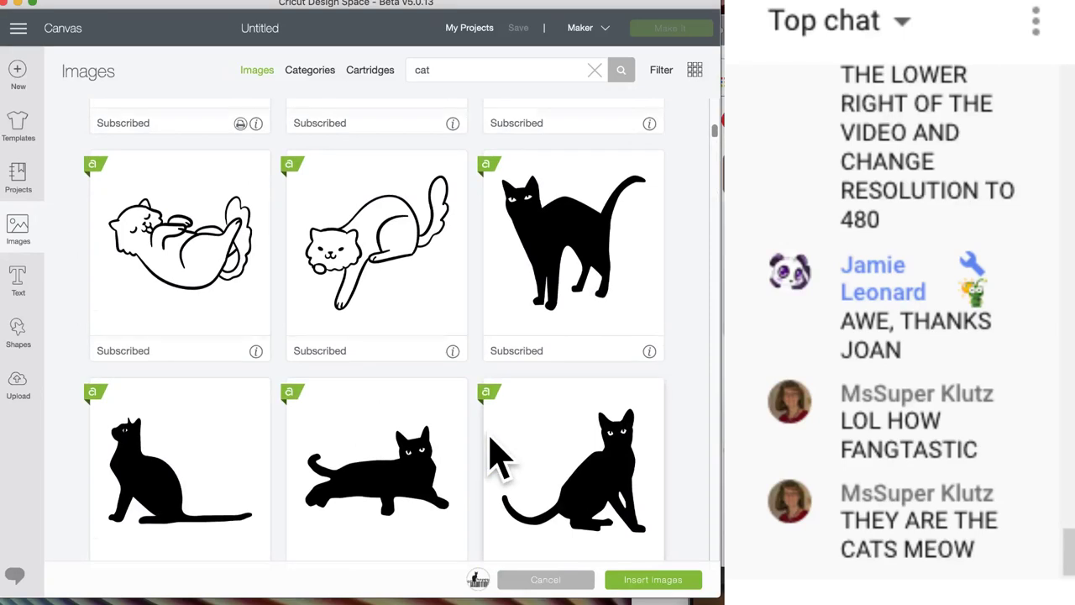
pyautogui.click(648, 499)
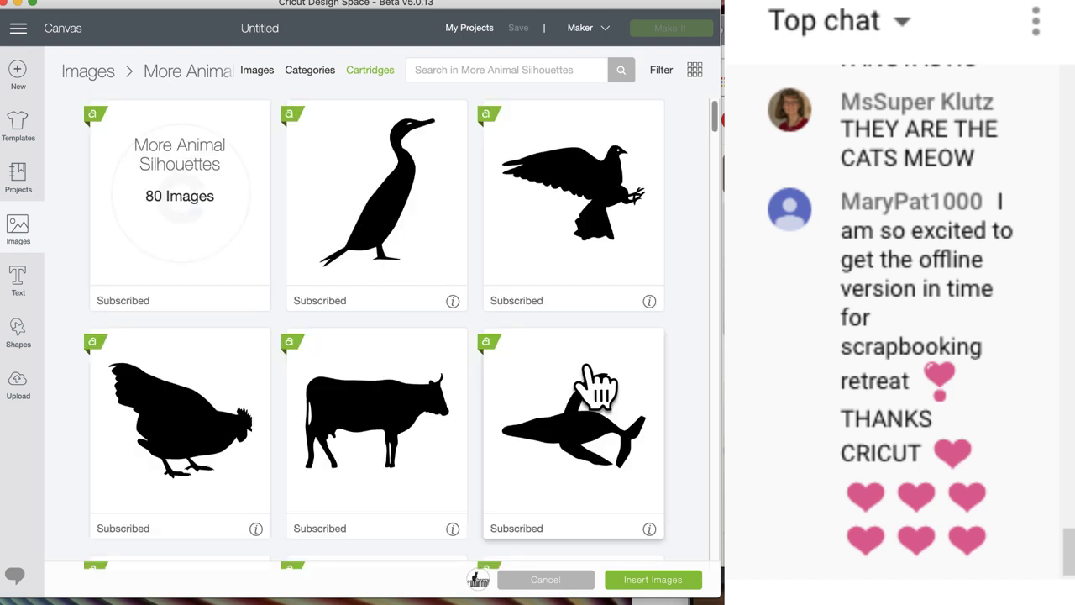
pyautogui.scroll(-15, 473, 441)
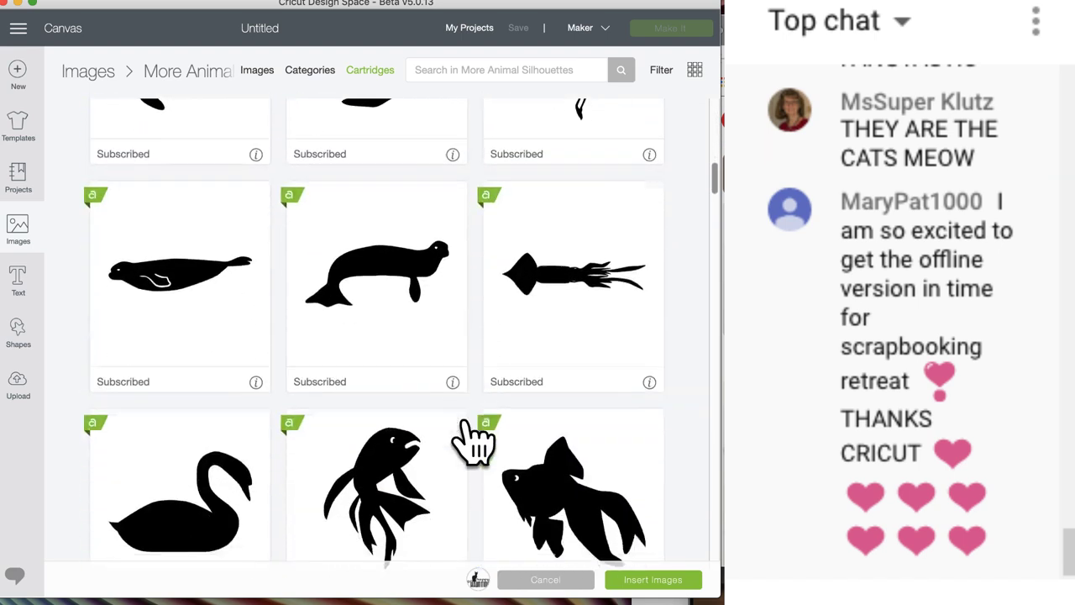
pyautogui.scroll(-2, 473, 441)
pyautogui.scroll(-9, 473, 441)
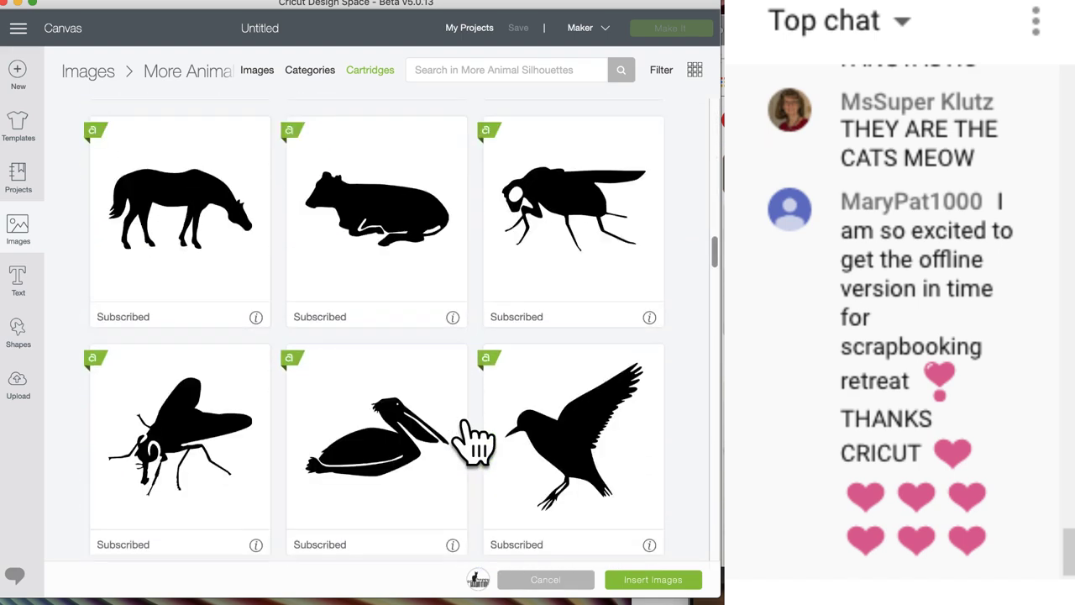
pyautogui.scroll(-15, 473, 441)
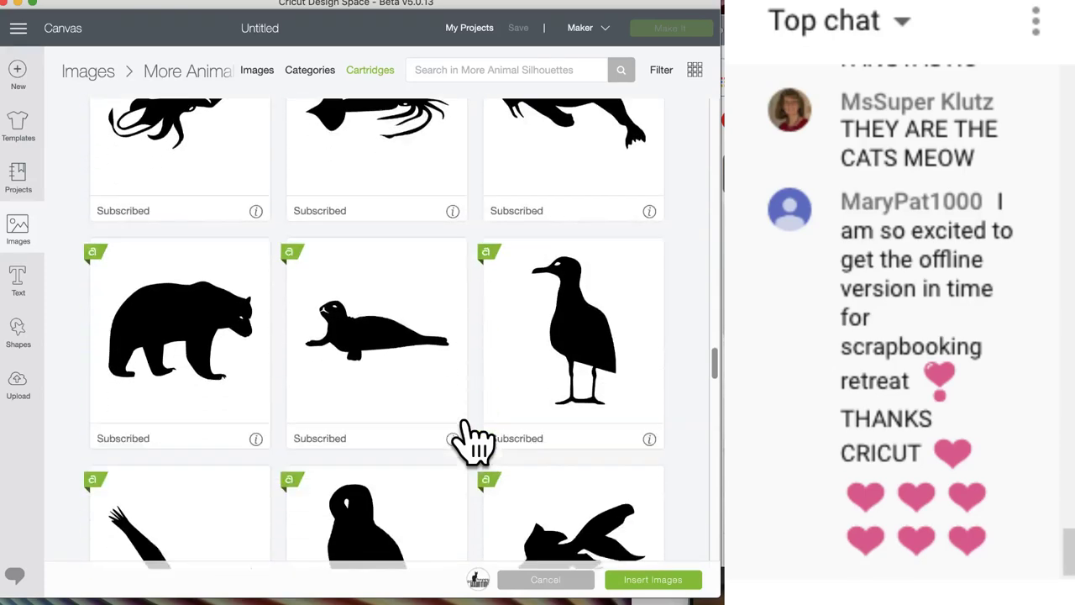
pyautogui.scroll(-20, 472, 441)
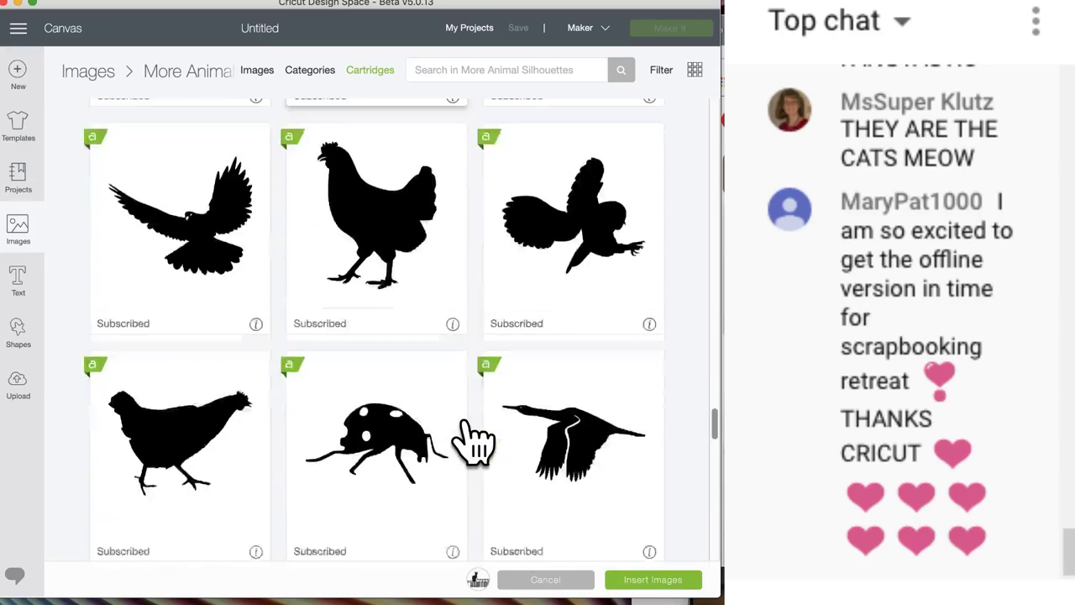
pyautogui.scroll(-2, 472, 441)
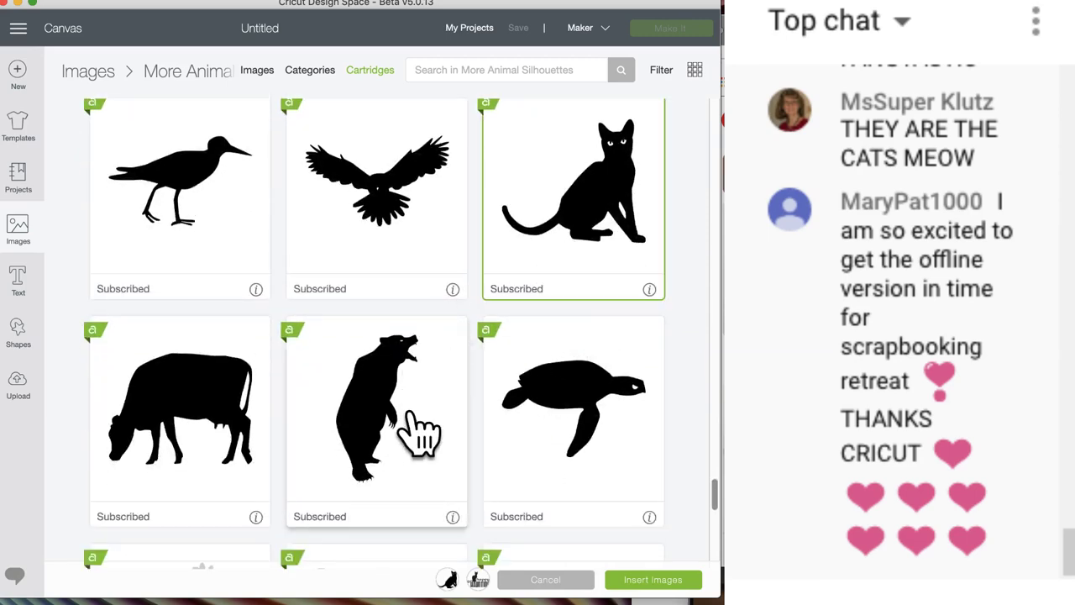
# - Browse the remaining animal silhouettes in the cartridge, and insert the two selected cat images onto the canvas
pyautogui.scroll(-5, 420, 433)
pyautogui.scroll(-5, 420, 432)
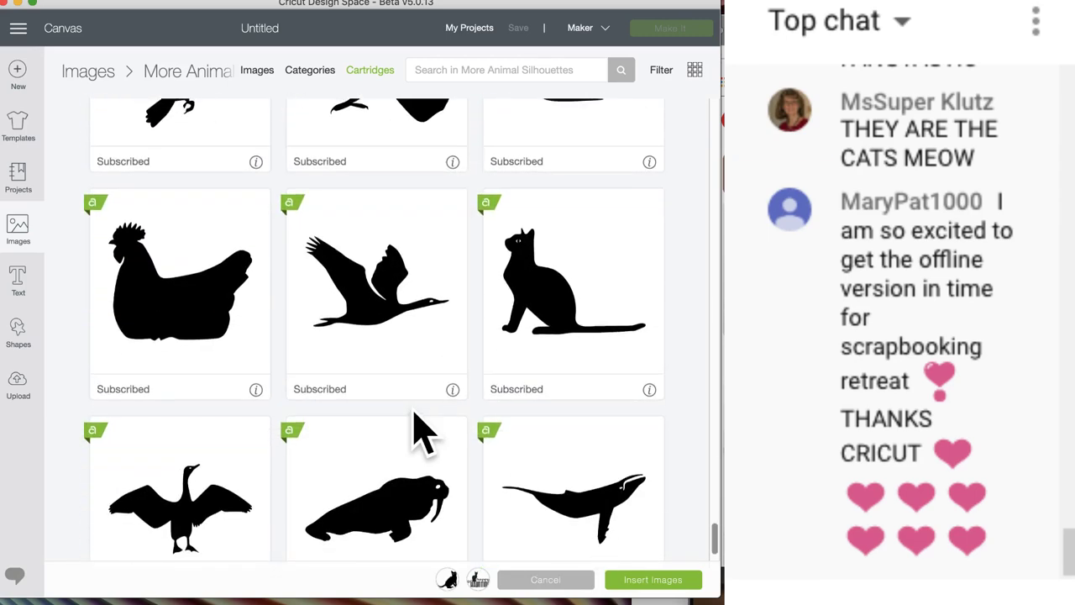
pyautogui.scroll(-3, 420, 433)
pyautogui.click(651, 582)
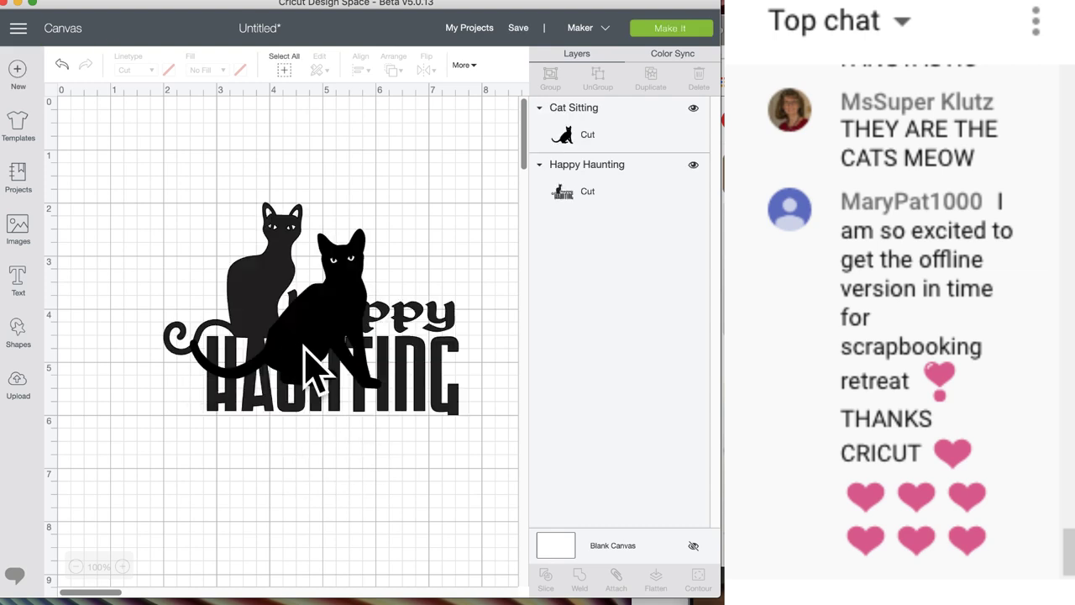
# - Move the sitting cat and the Happy Haunting image apart on the canvas to compare the two cats
pyautogui.moveTo(336, 346); pyautogui.dragTo(394, 331)
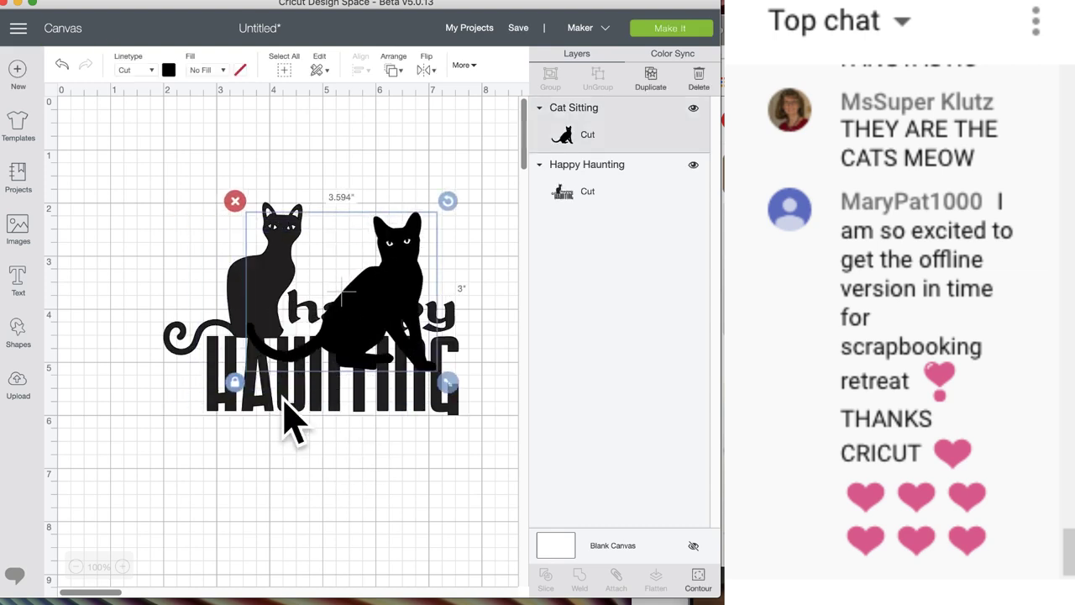
pyautogui.click(122, 566)
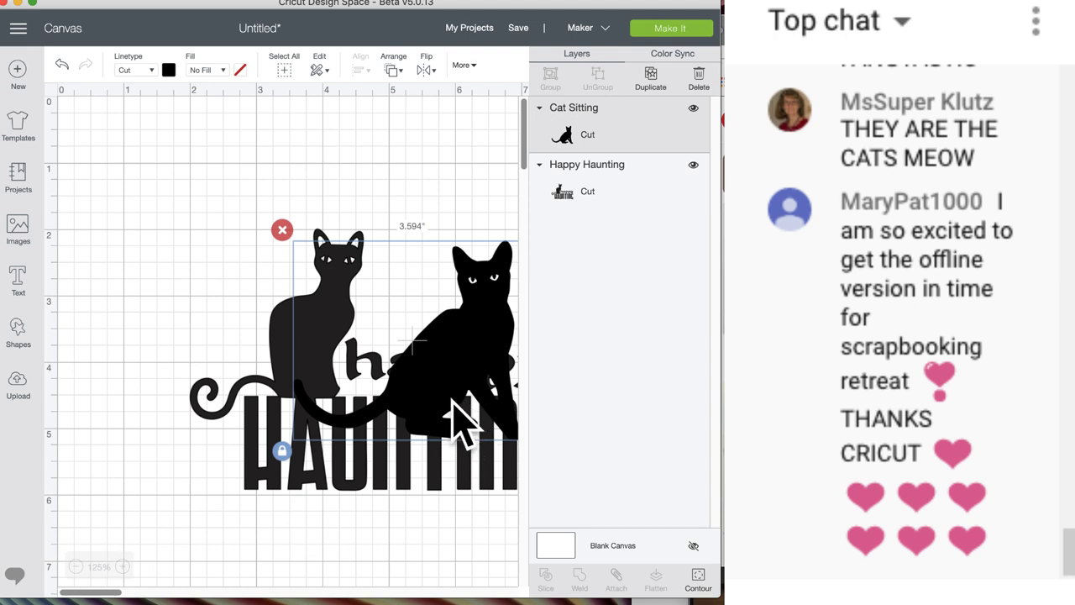
pyautogui.moveTo(484, 325); pyautogui.dragTo(538, 310)
pyautogui.moveTo(278, 317); pyautogui.dragTo(193, 354)
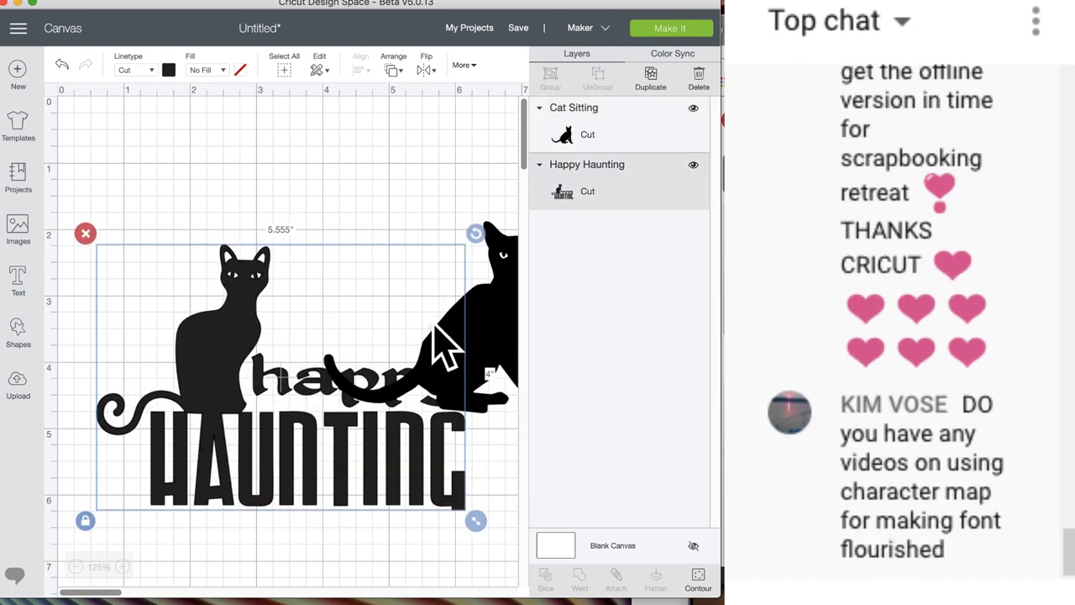
pyautogui.moveTo(487, 328); pyautogui.dragTo(377, 277)
pyautogui.moveTo(187, 341); pyautogui.dragTo(199, 427)
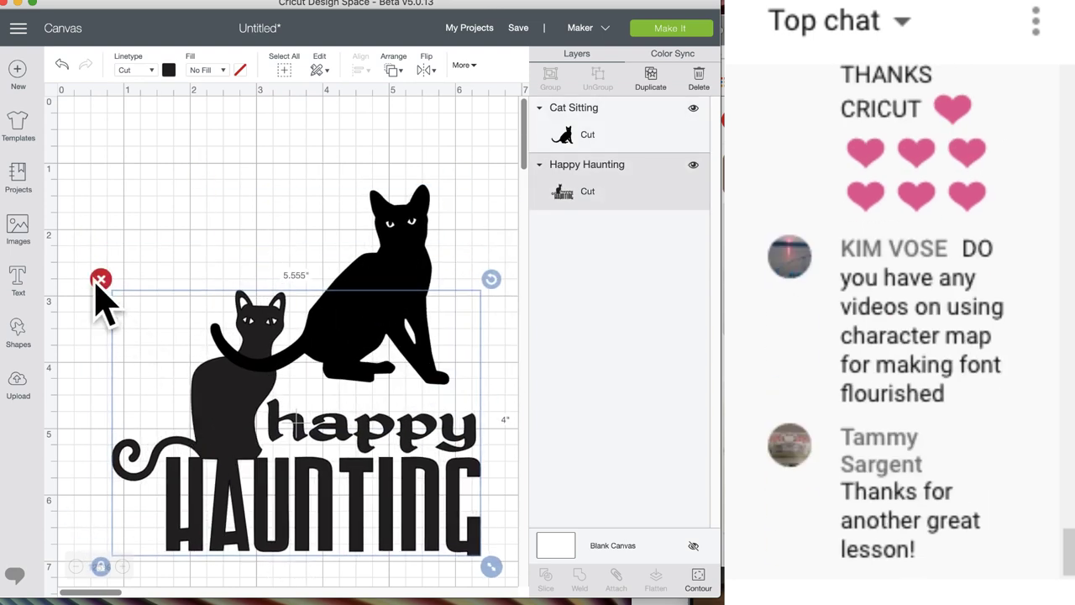
# - Delete the Happy Haunting image, and center the sitting cat and rotate it clockwise so its body leans forward
pyautogui.click(100, 280)
pyautogui.moveTo(307, 299); pyautogui.dragTo(339, 336)
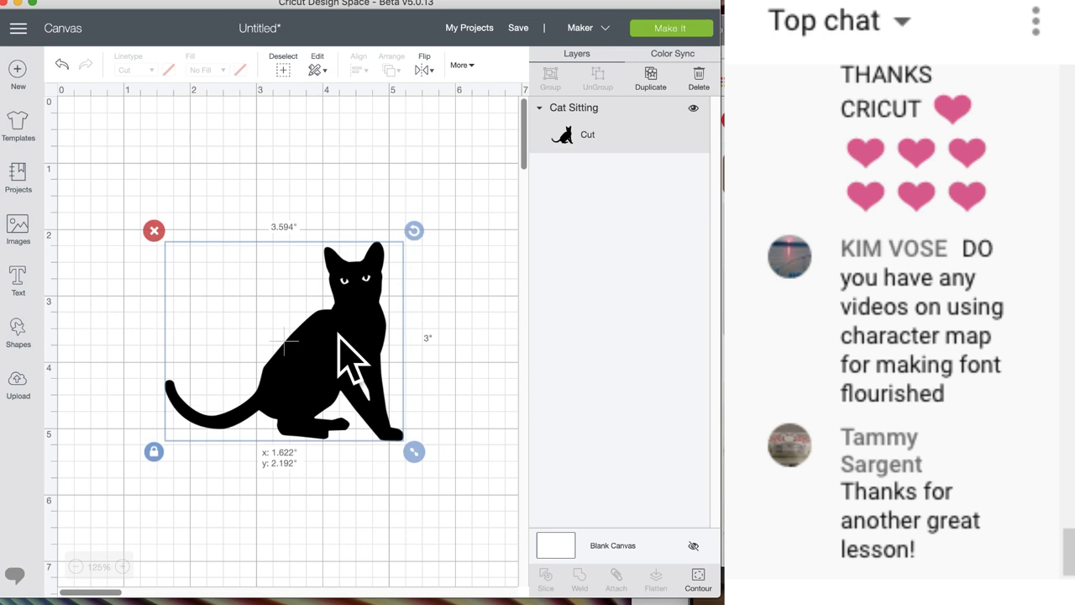
pyautogui.moveTo(414, 230); pyautogui.dragTo(458, 318)
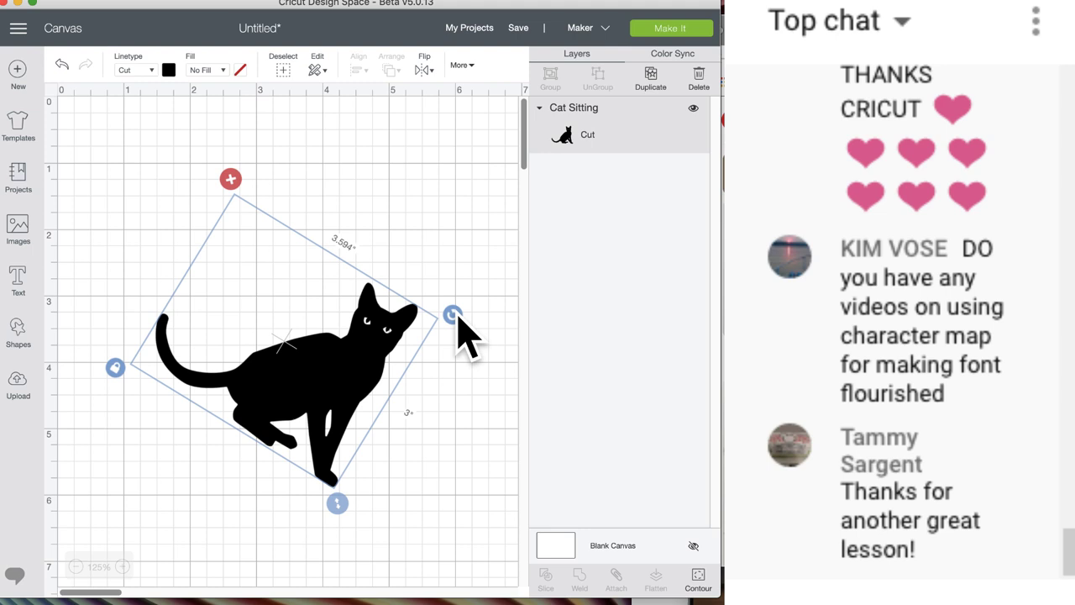
pyautogui.press('super+z')
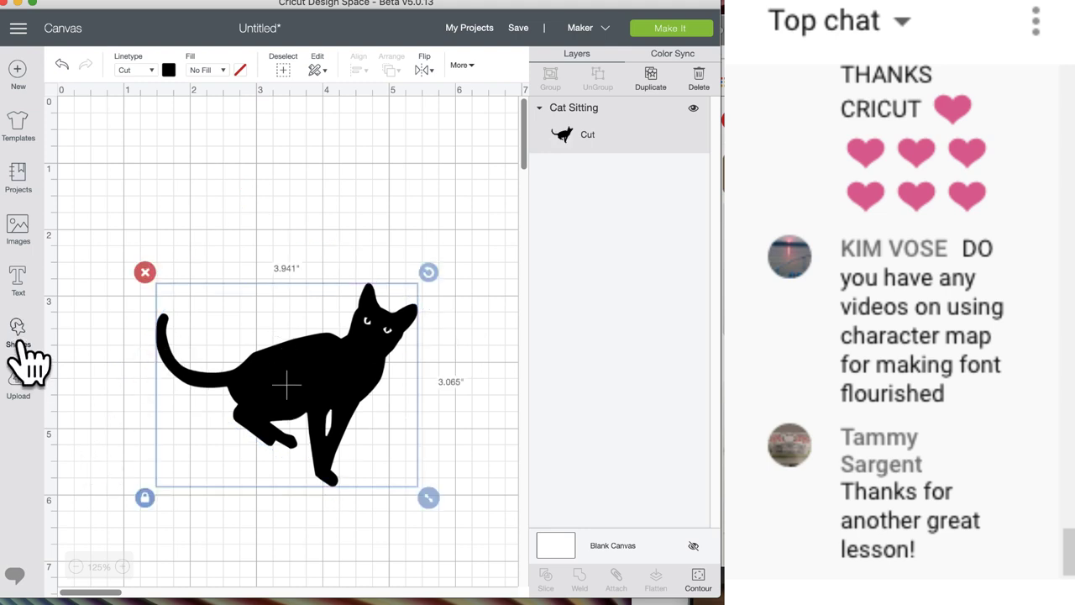
# - Add a circle covering the cat's head and slice it with the cat silhouette
pyautogui.click(18, 334)
pyautogui.click(131, 231)
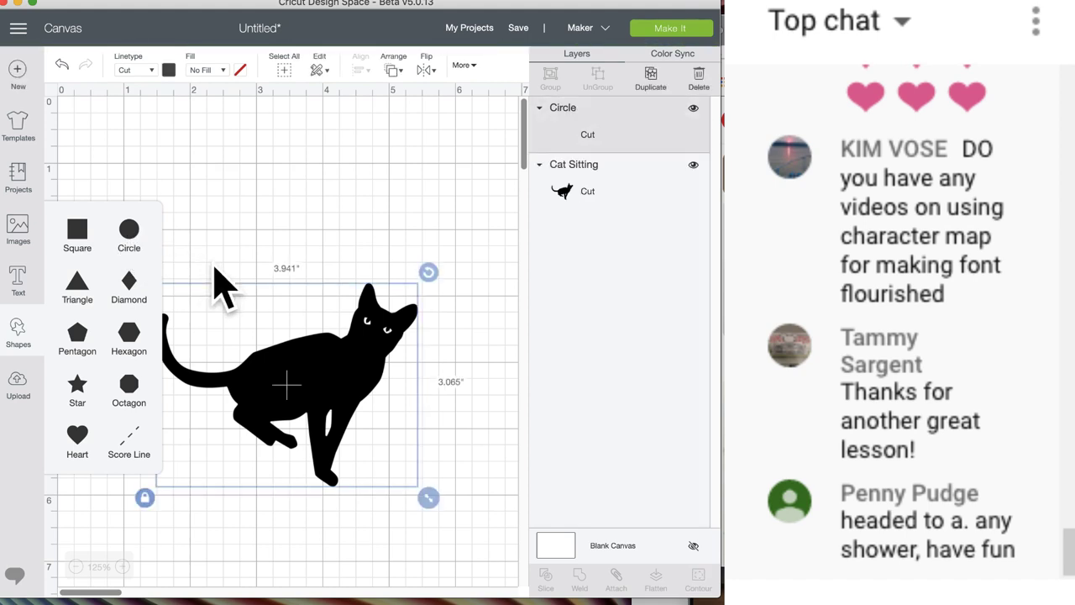
pyautogui.moveTo(398, 405); pyautogui.dragTo(431, 257)
pyautogui.hscroll(5, 431, 257)
pyautogui.moveTo(305, 493); pyautogui.dragTo(125, 252)
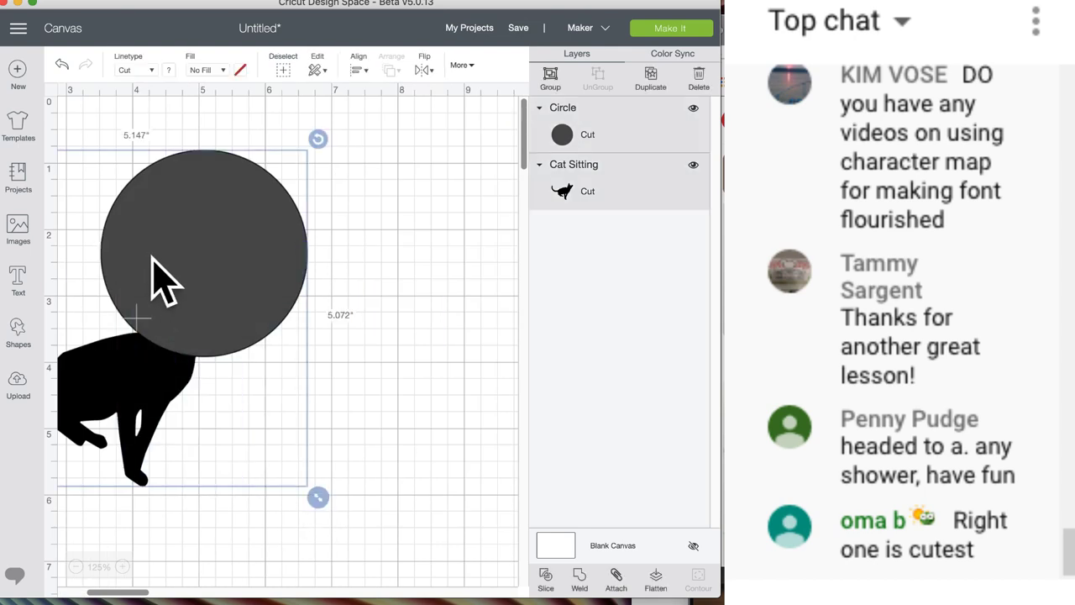
pyautogui.click(544, 578)
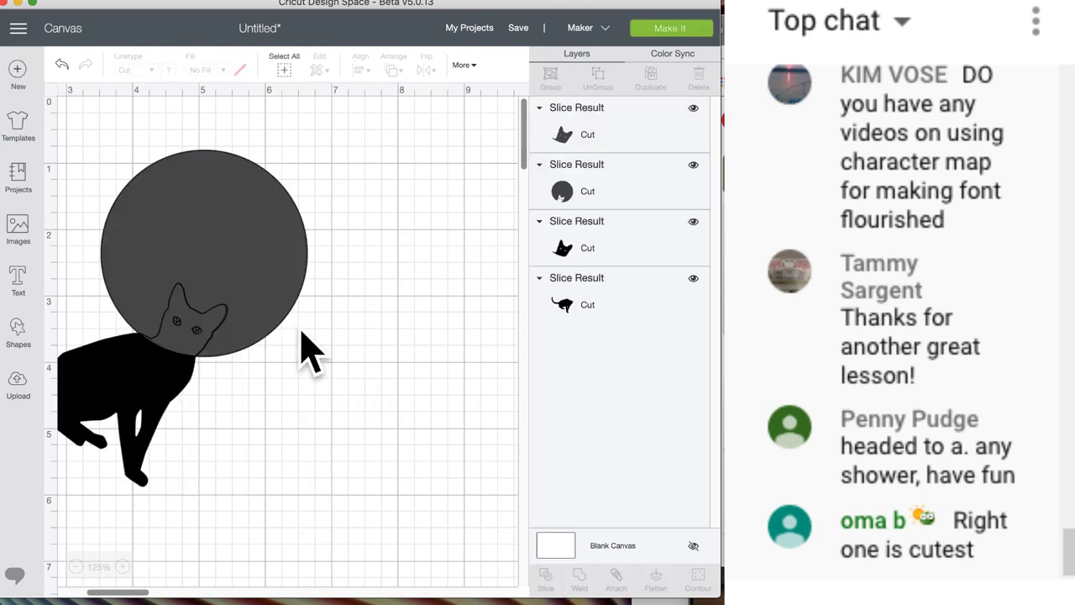
# - Move the sliced circle and the gray head piece clear of the cat silhouette
pyautogui.moveTo(189, 235); pyautogui.dragTo(416, 210)
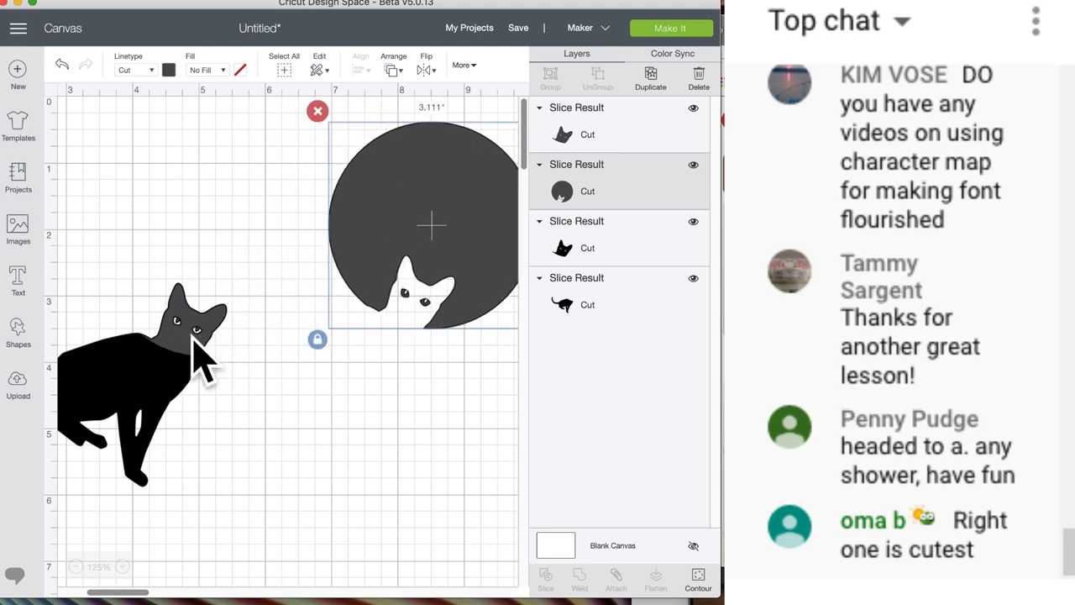
pyautogui.moveTo(197, 341); pyautogui.dragTo(342, 445)
pyautogui.moveTo(415, 202); pyautogui.dragTo(357, 195)
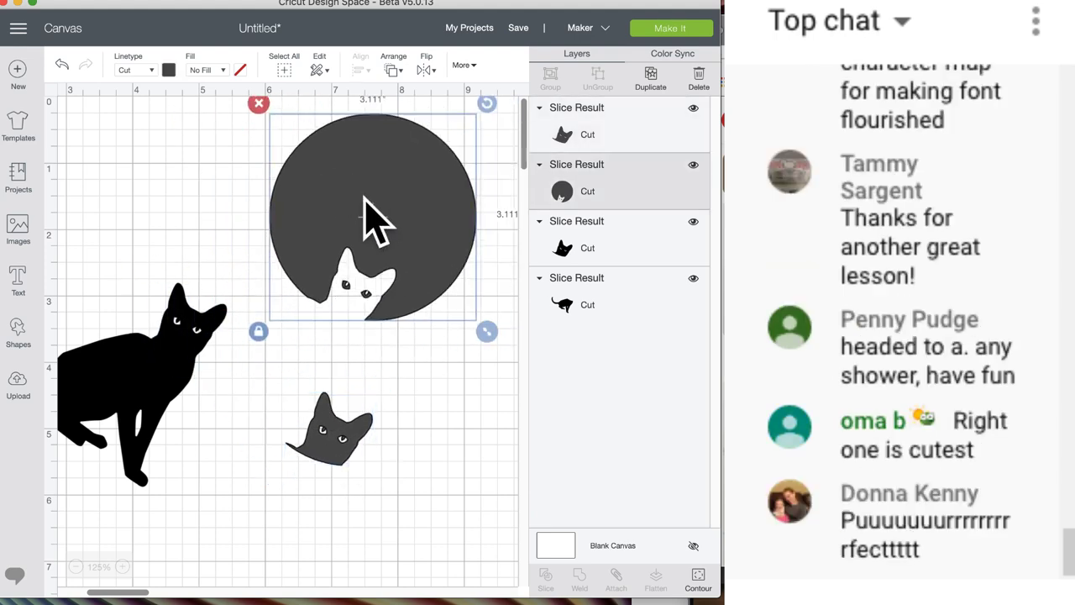
# - Hide the large circle contour of the sliced circle, keeping only the two eye contours
pyautogui.click(698, 576)
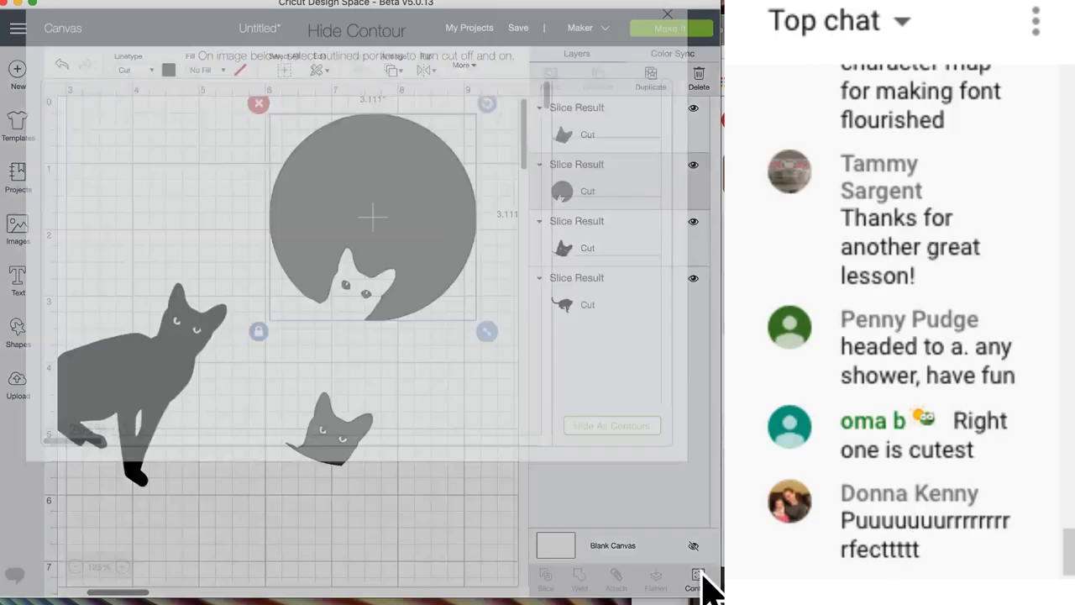
pyautogui.click(606, 467)
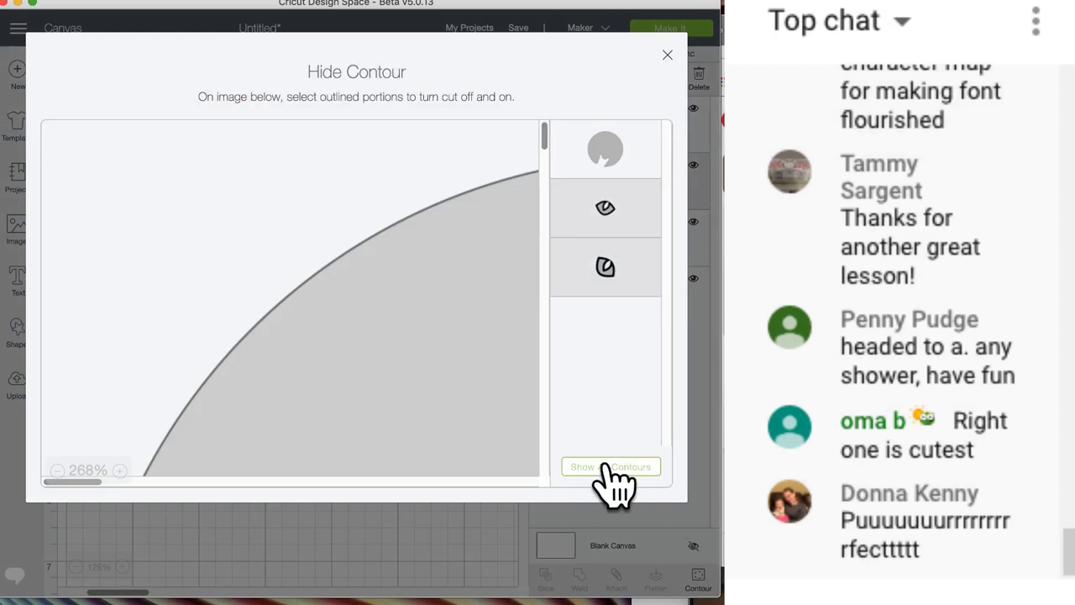
pyautogui.scroll(-5, 343, 389)
pyautogui.scroll(-5, 343, 412)
pyautogui.hscroll(5, 349, 411)
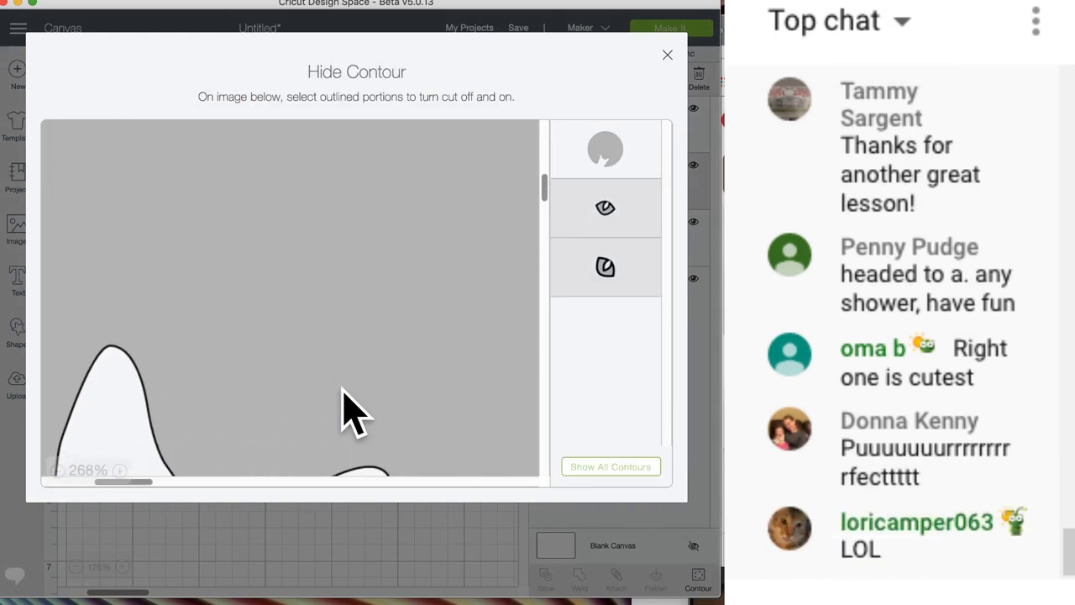
pyautogui.click(613, 267)
pyautogui.click(611, 161)
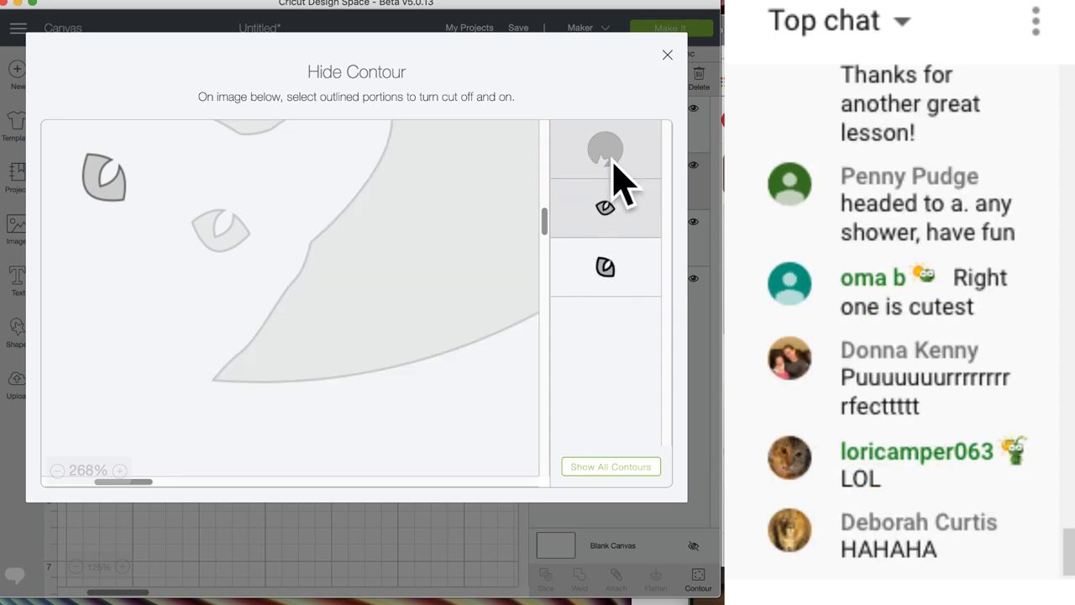
pyautogui.click(608, 208)
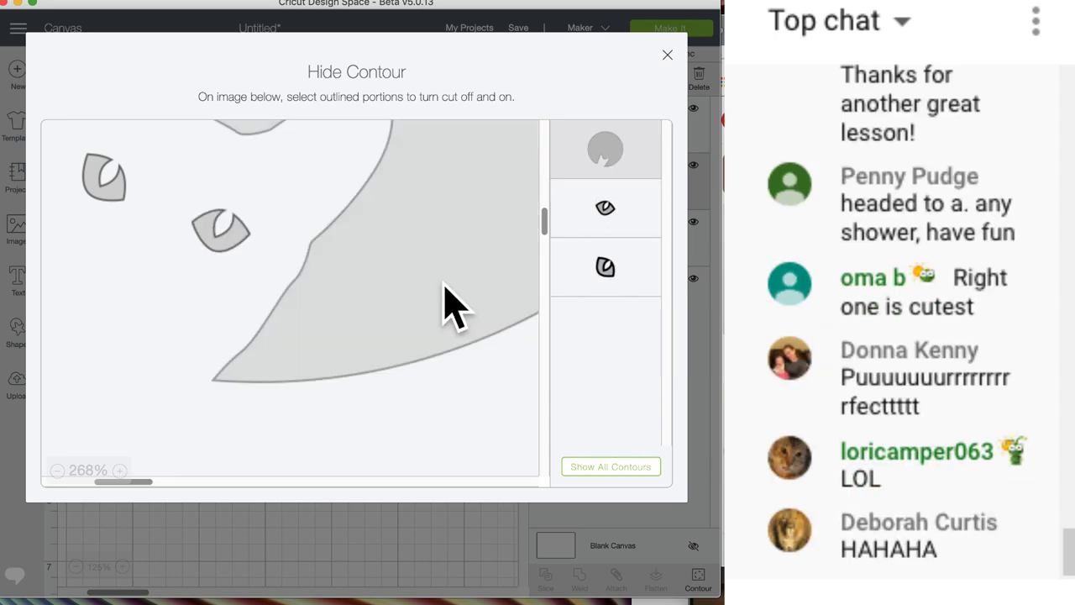
pyautogui.click(263, 561)
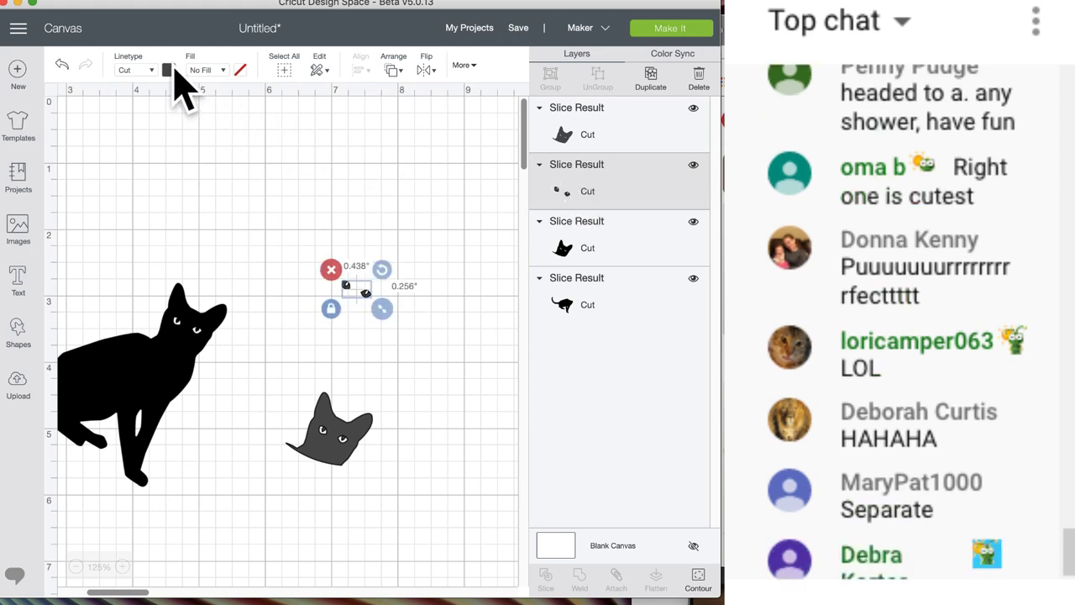
# - Recolor the eye pieces to a bright yellow-green using a custom material color
pyautogui.click(171, 72)
pyautogui.click(258, 166)
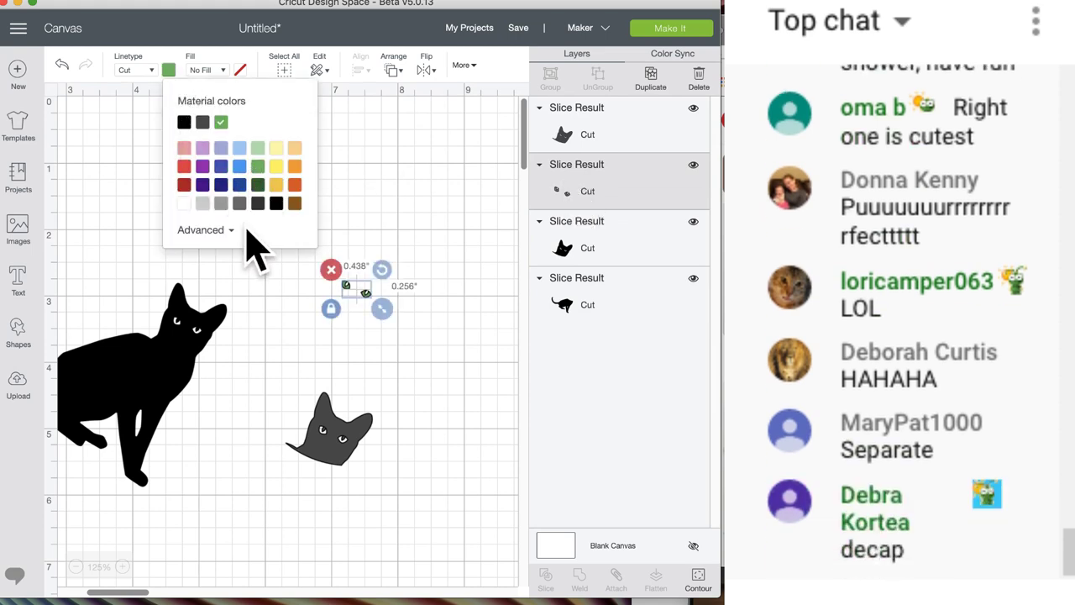
pyautogui.click(207, 234)
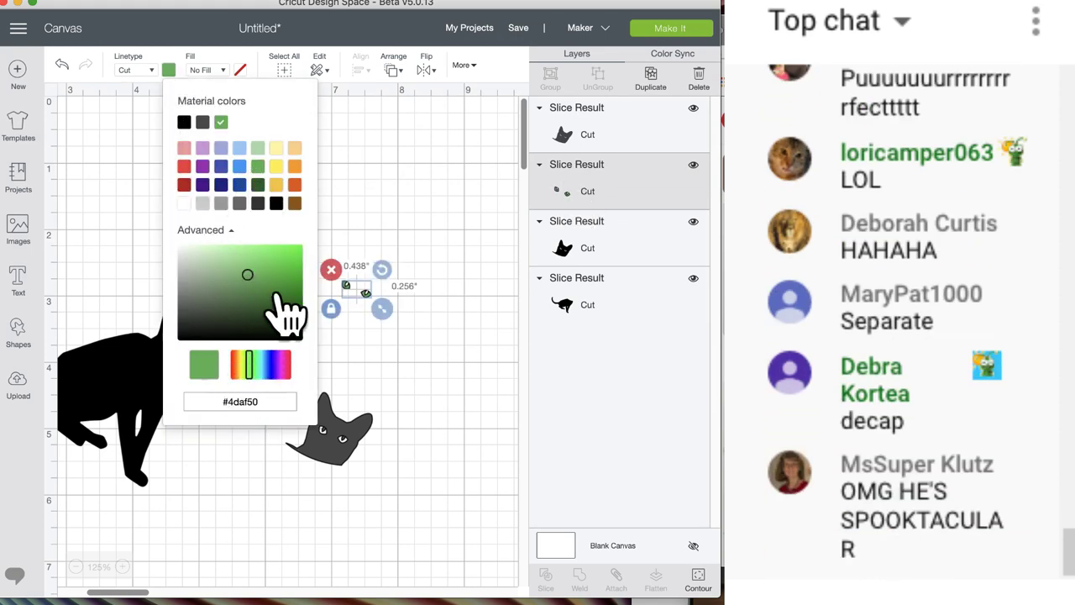
pyautogui.click(265, 259)
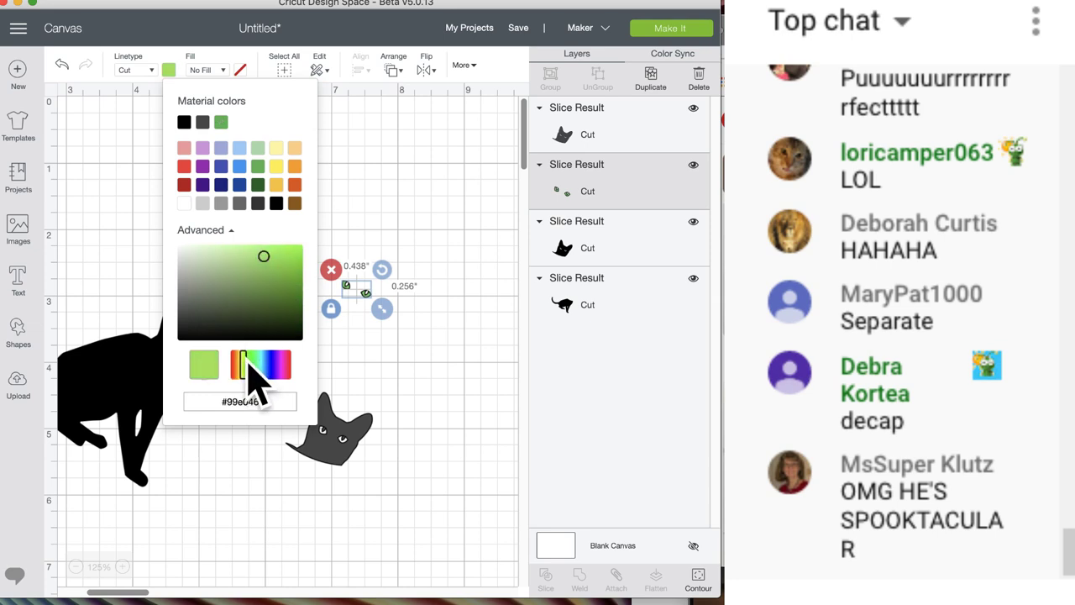
pyautogui.click(480, 324)
# - Move the gray cat head into open space and place the green eyes over its eye openings
pyautogui.click(123, 567)
pyautogui.click(123, 567)
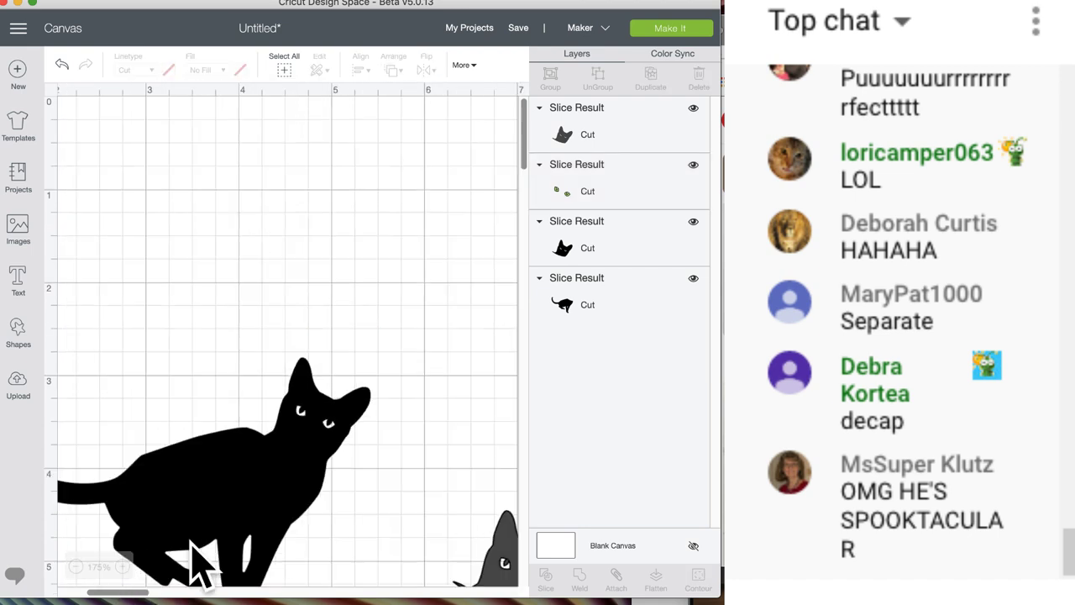
pyautogui.hscroll(3, 336, 492)
pyautogui.scroll(-5, 336, 492)
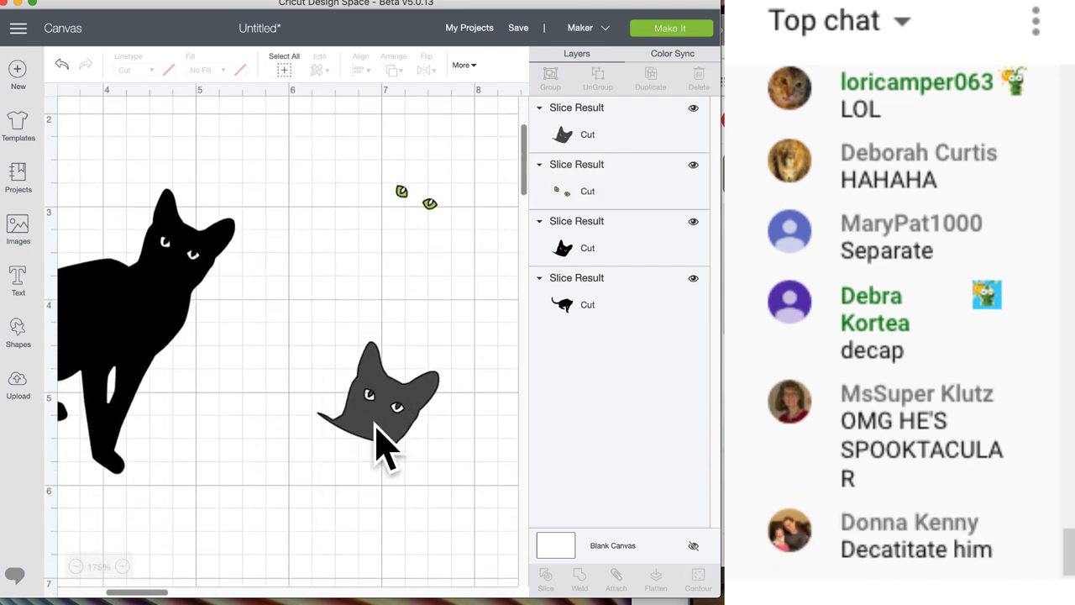
pyautogui.moveTo(373, 416); pyautogui.dragTo(350, 340)
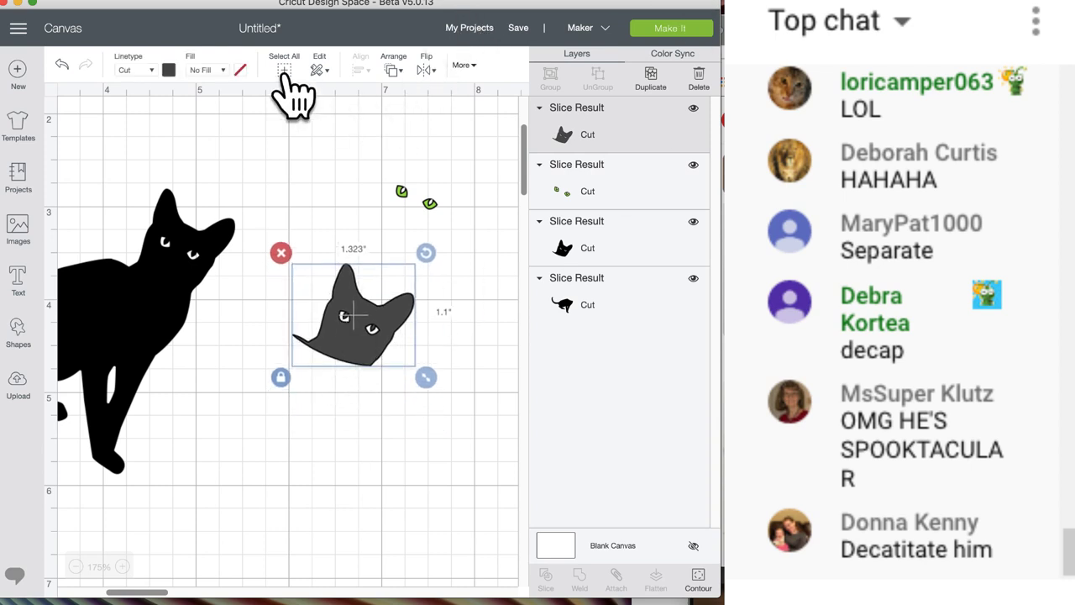
pyautogui.click(406, 195)
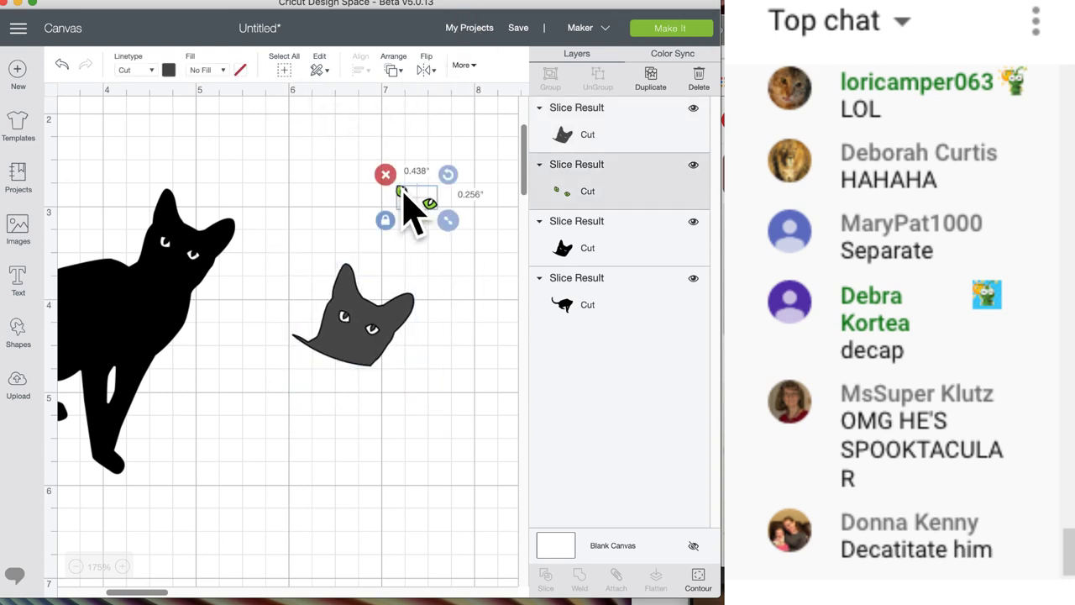
pyautogui.moveTo(404, 193); pyautogui.dragTo(345, 317)
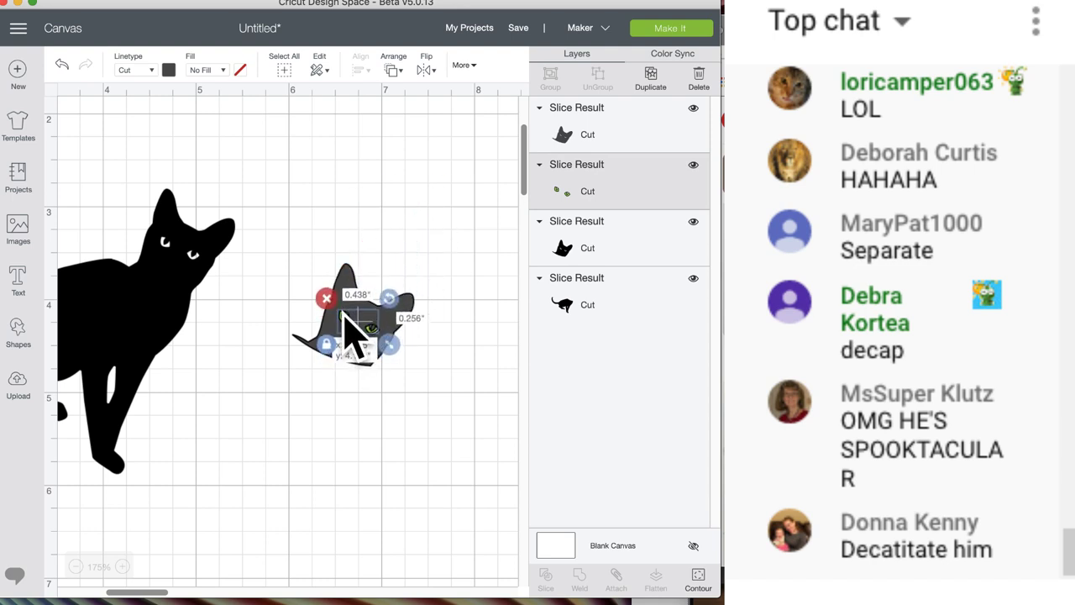
pyautogui.click(412, 217)
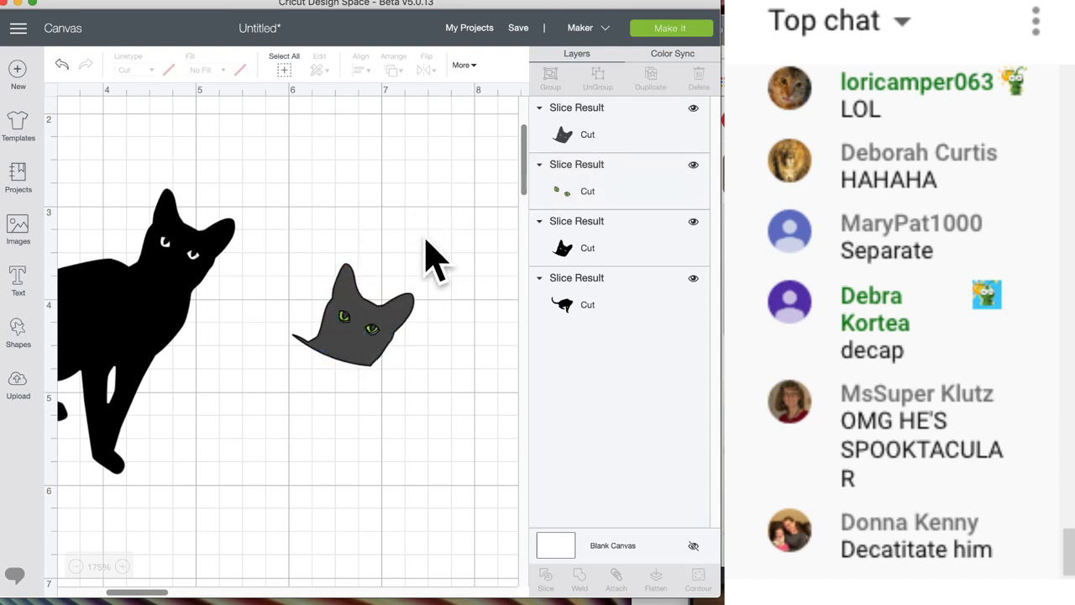
# - Select the gray cat head together with its green eyes and group them
pyautogui.click(406, 308)
pyautogui.click(365, 218)
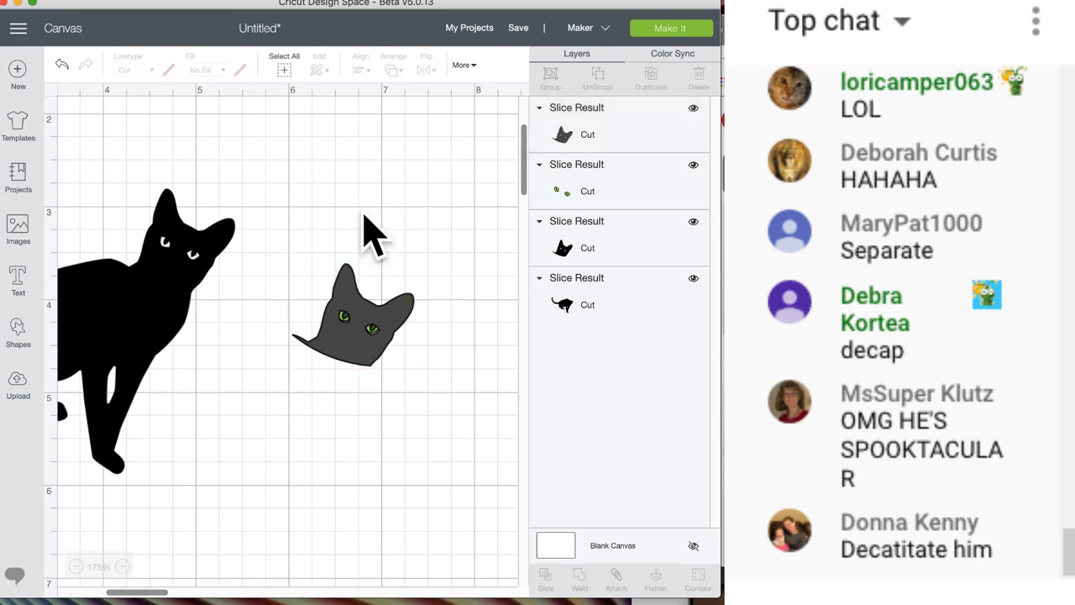
pyautogui.moveTo(310, 199); pyautogui.dragTo(420, 432)
pyautogui.click(558, 80)
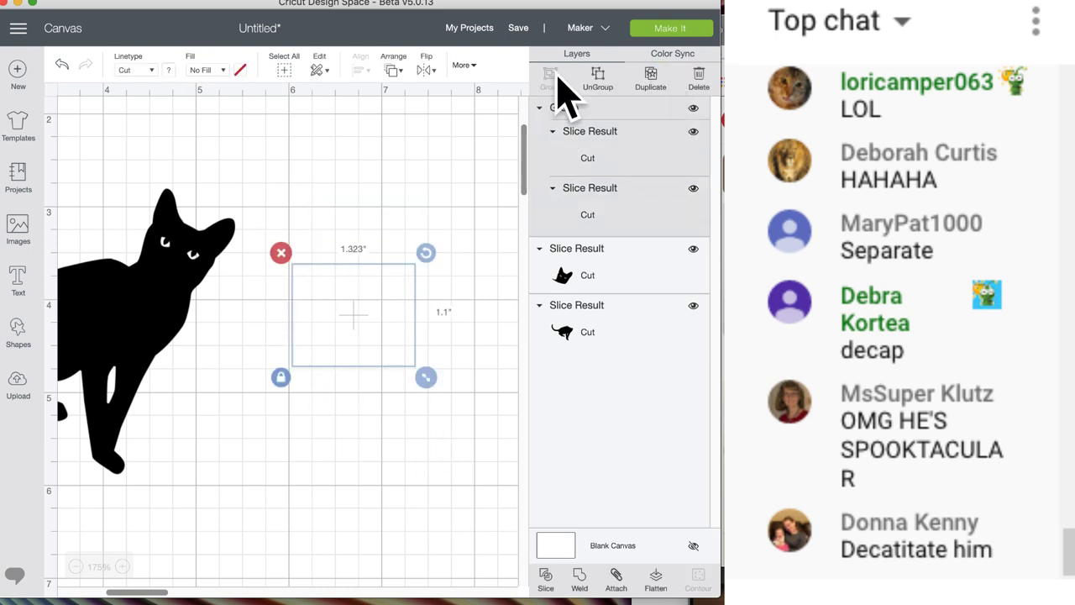
# - Duplicate the grouped cat head, flip the copy horizontally and move it beside the original
pyautogui.click(656, 84)
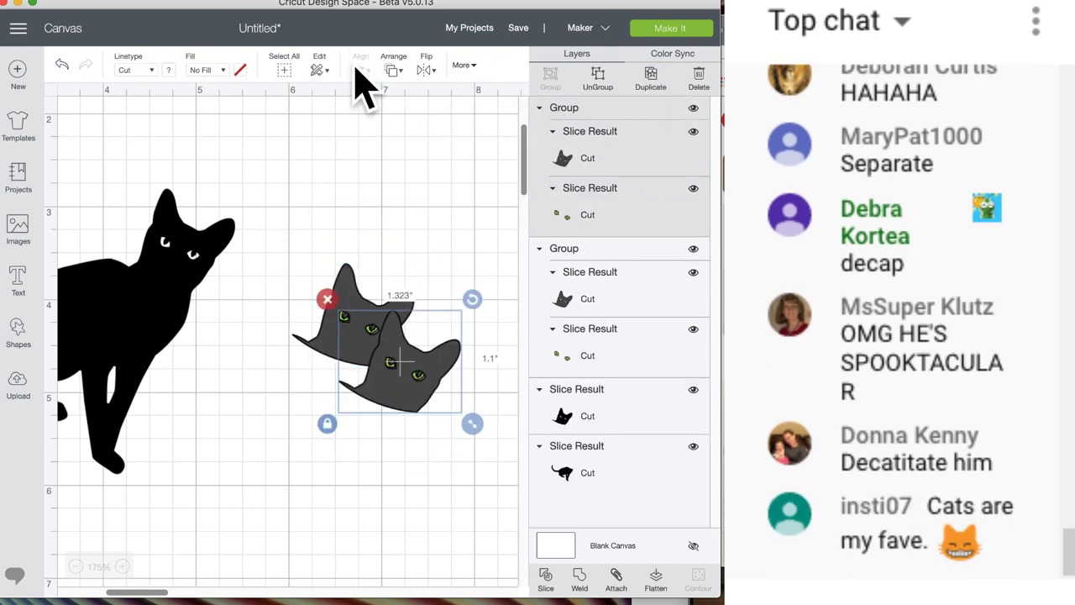
pyautogui.click(432, 72)
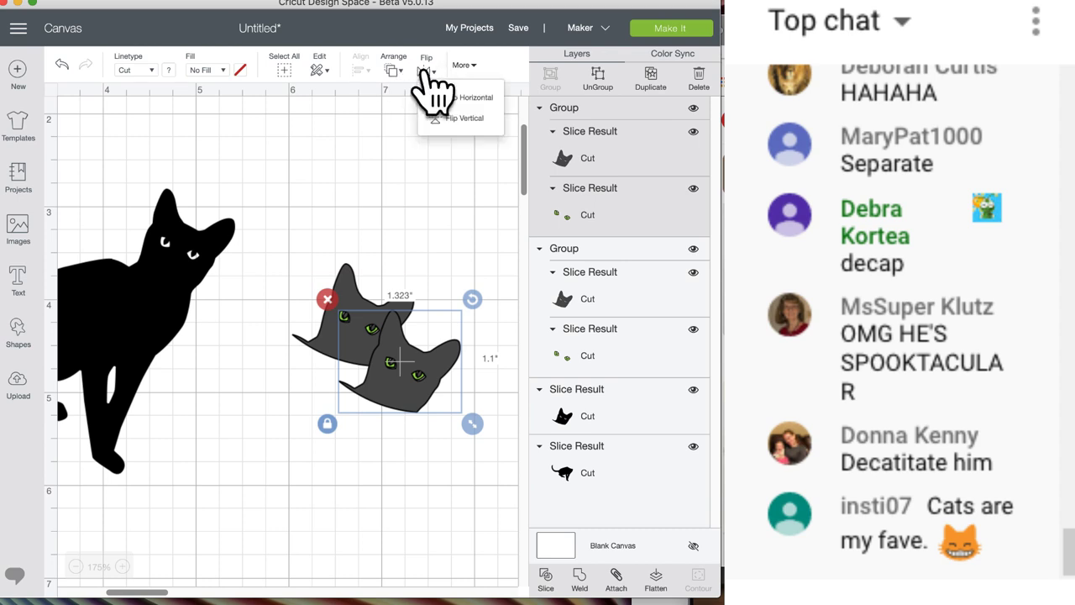
pyautogui.click(447, 109)
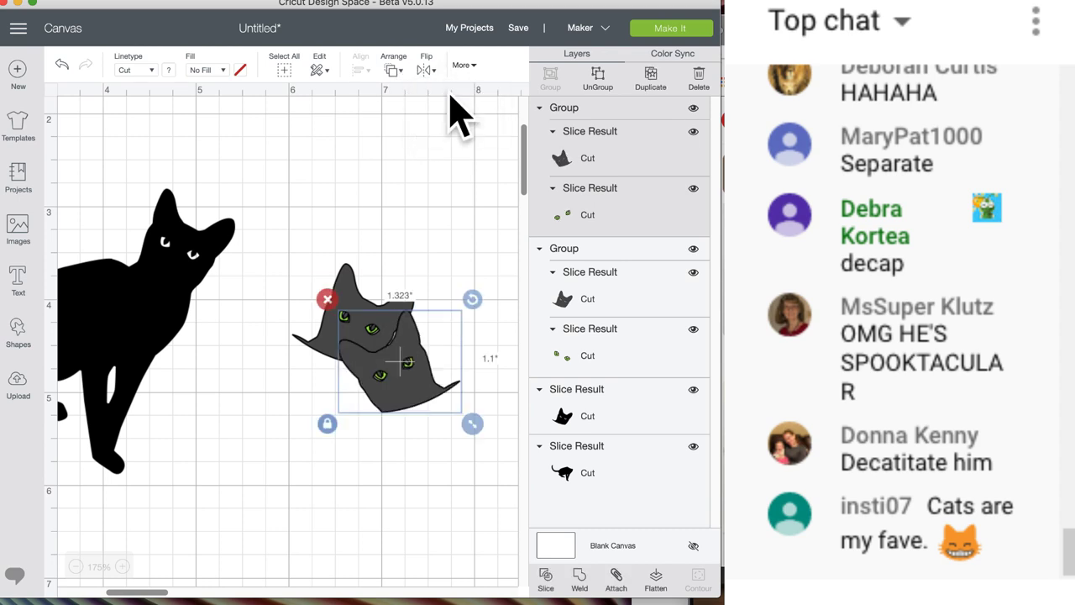
pyautogui.click(445, 235)
pyautogui.moveTo(408, 395); pyautogui.dragTo(453, 404)
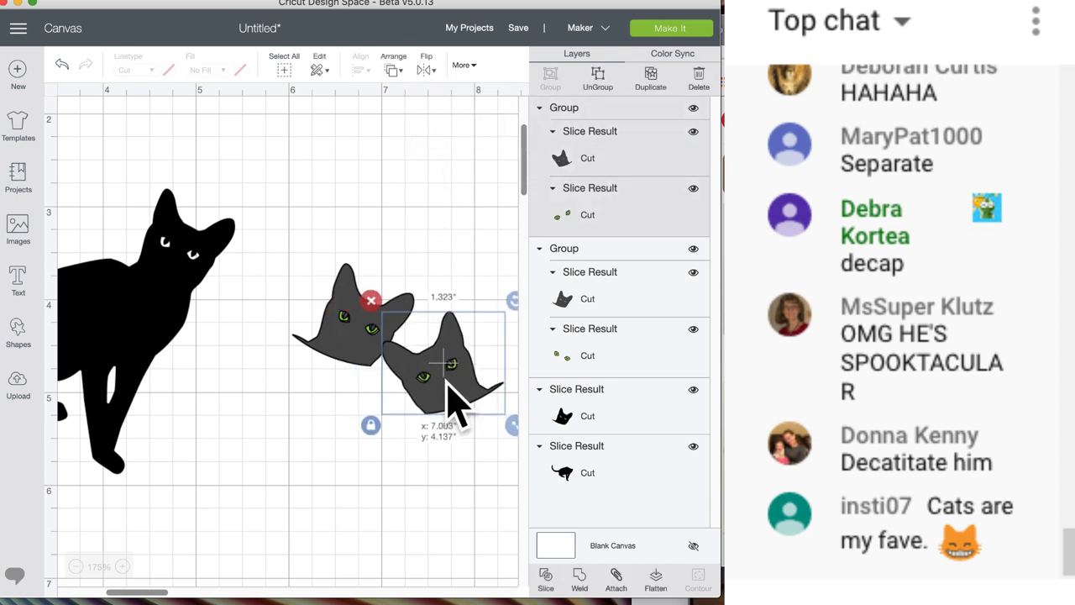
# - Tilt the flipped gray cat head counterclockwise and move the original gray head up, clear of it
pyautogui.moveTo(512, 300); pyautogui.dragTo(477, 294)
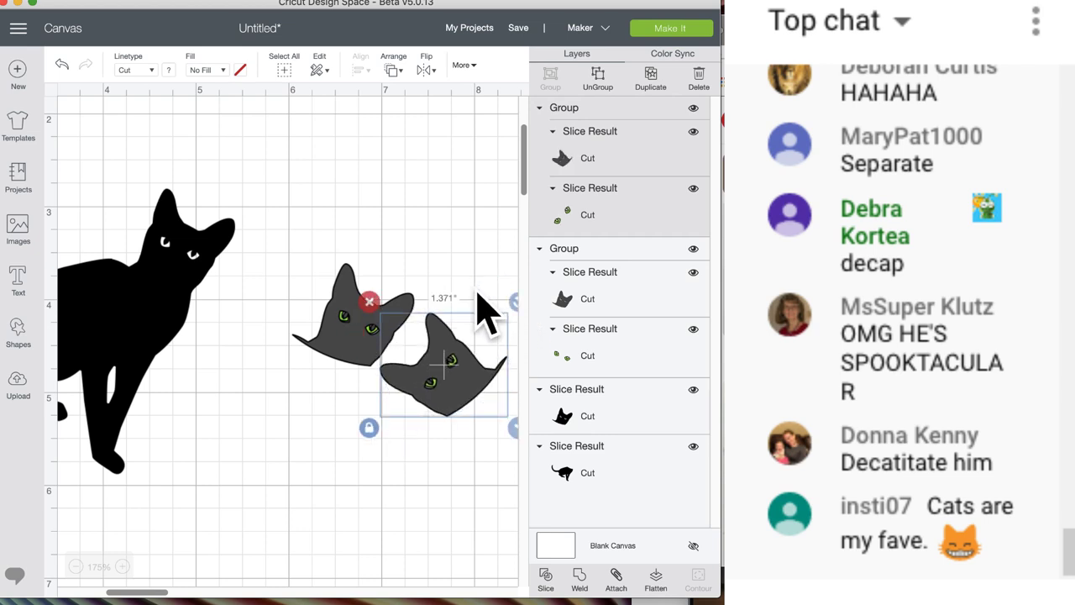
pyautogui.moveTo(344, 336); pyautogui.dragTo(334, 280)
pyautogui.click(323, 374)
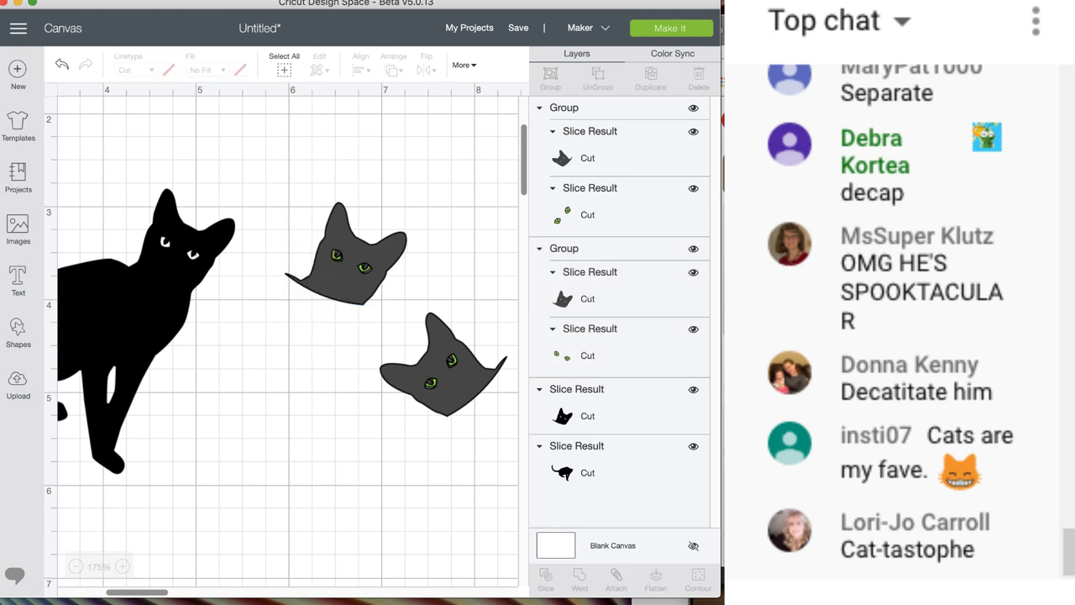
# - Switch to the Pinterest browser window to examine the cat placement on the Halloween card, then return to Cricut Design Space
pyautogui.click(715, 252)
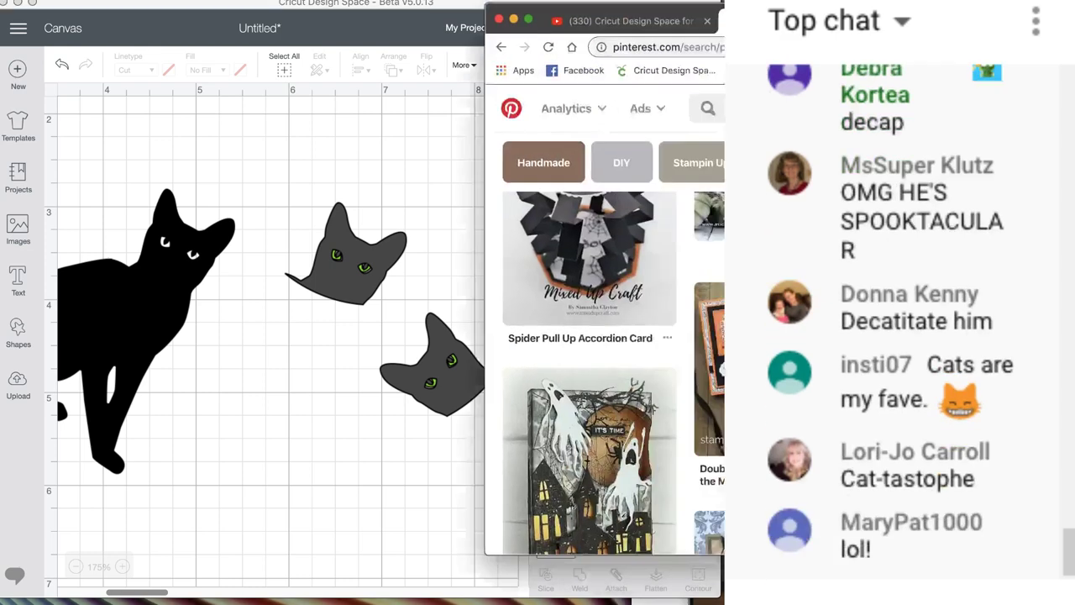
pyautogui.doubleClick(574, 7)
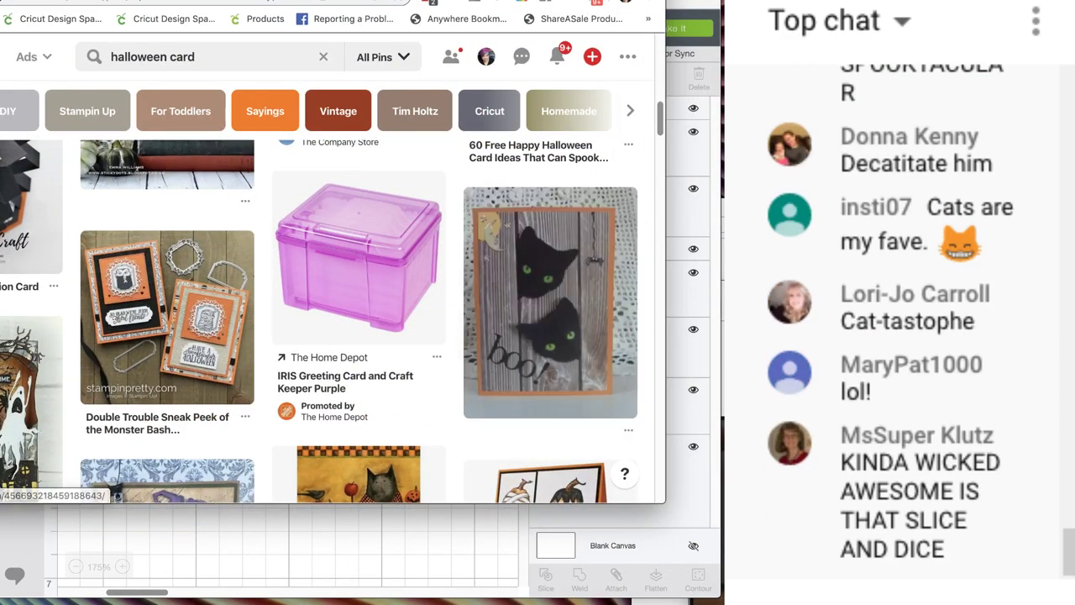
pyautogui.moveTo(566, 264)
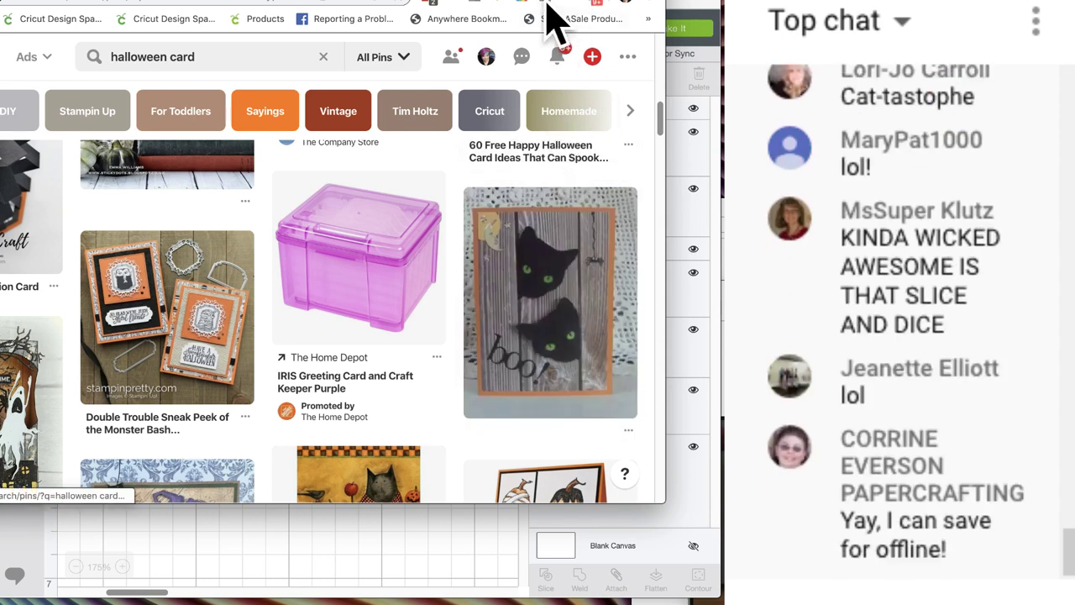
pyautogui.press('super+m')
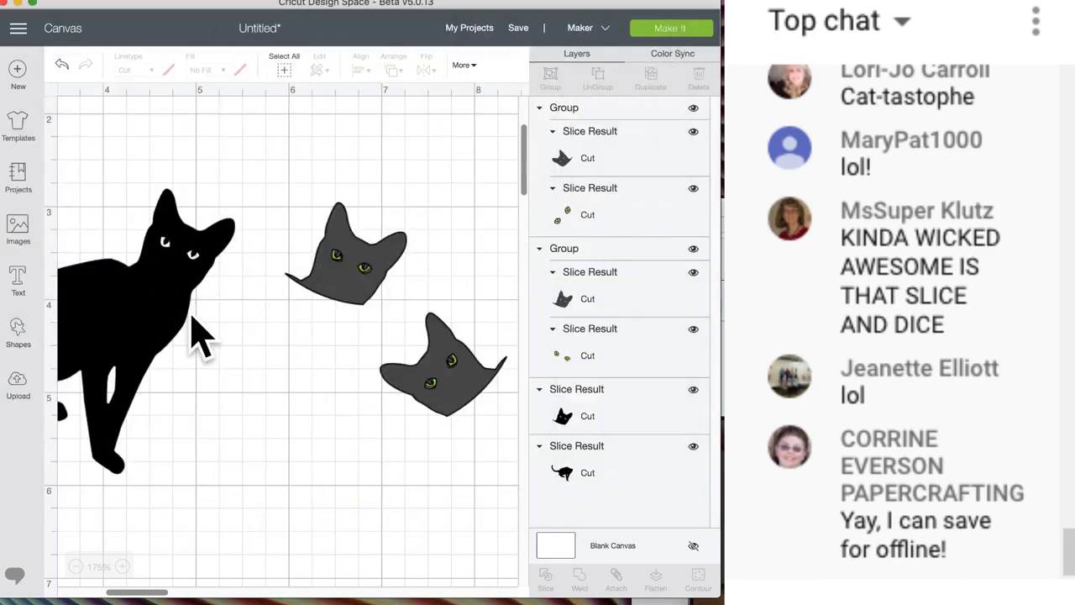
# - Delete the headless black cat body and hide the remaining black cat head
pyautogui.moveTo(194, 332); pyautogui.dragTo(328, 454)
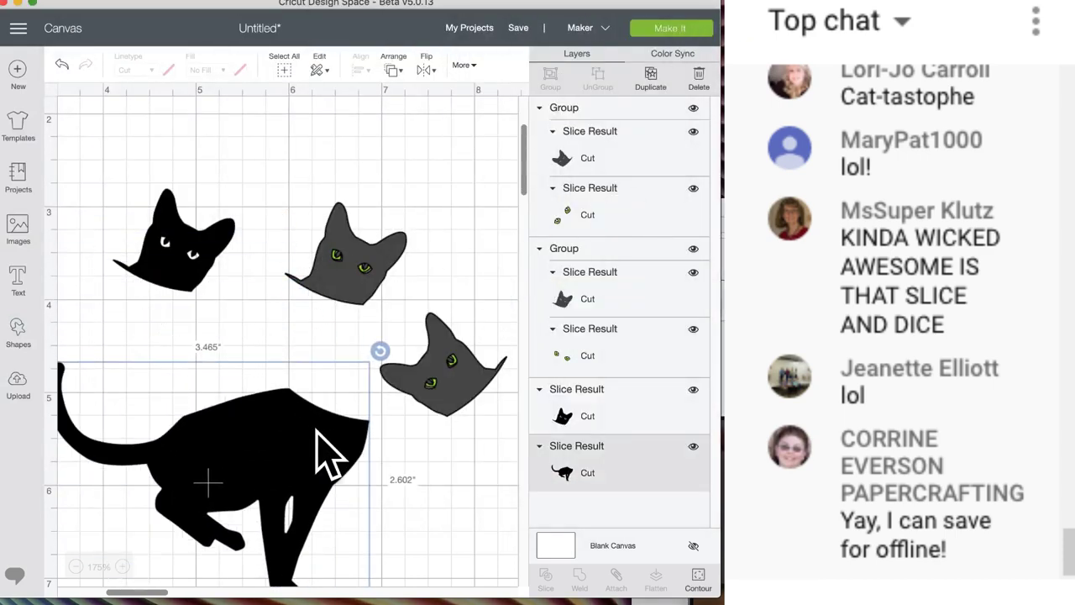
pyautogui.click(67, 365)
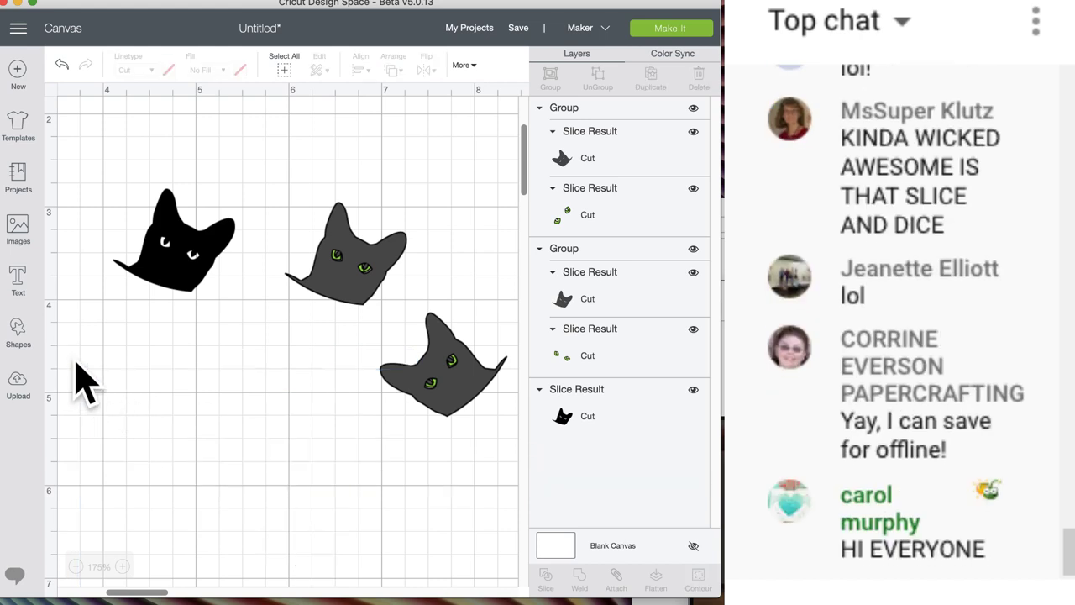
pyautogui.click(164, 273)
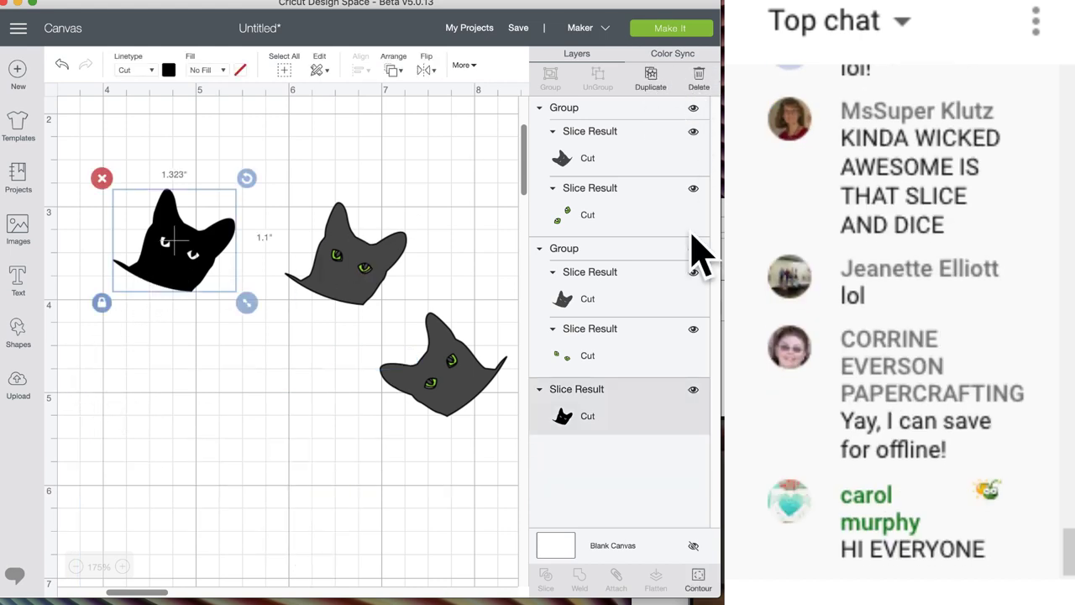
pyautogui.click(693, 389)
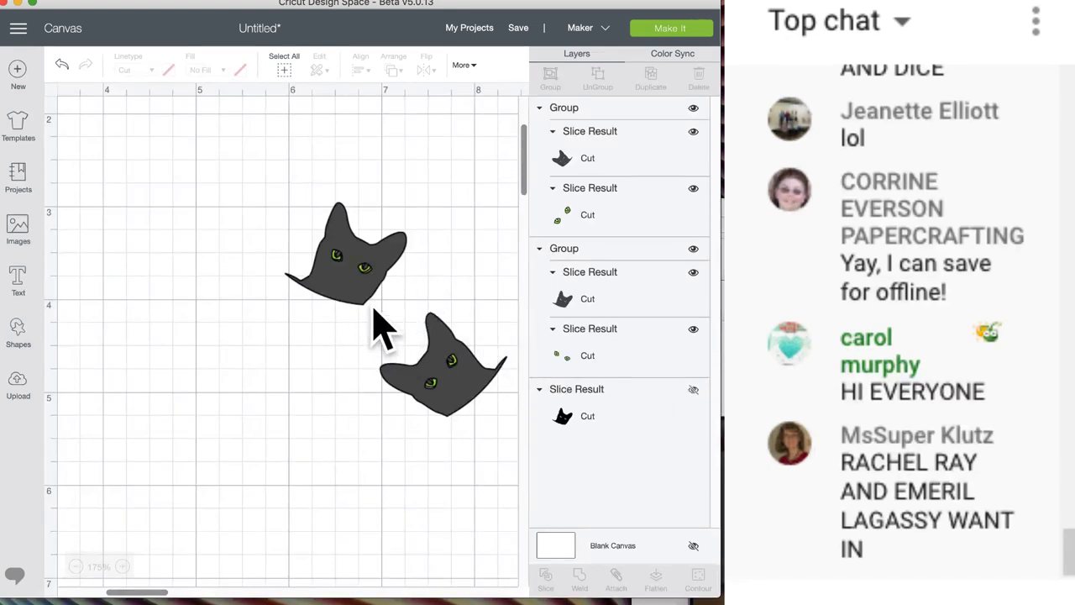
# - Tilt the original gray cat head slightly clockwise and move it down beside the flipped head
pyautogui.click(345, 209)
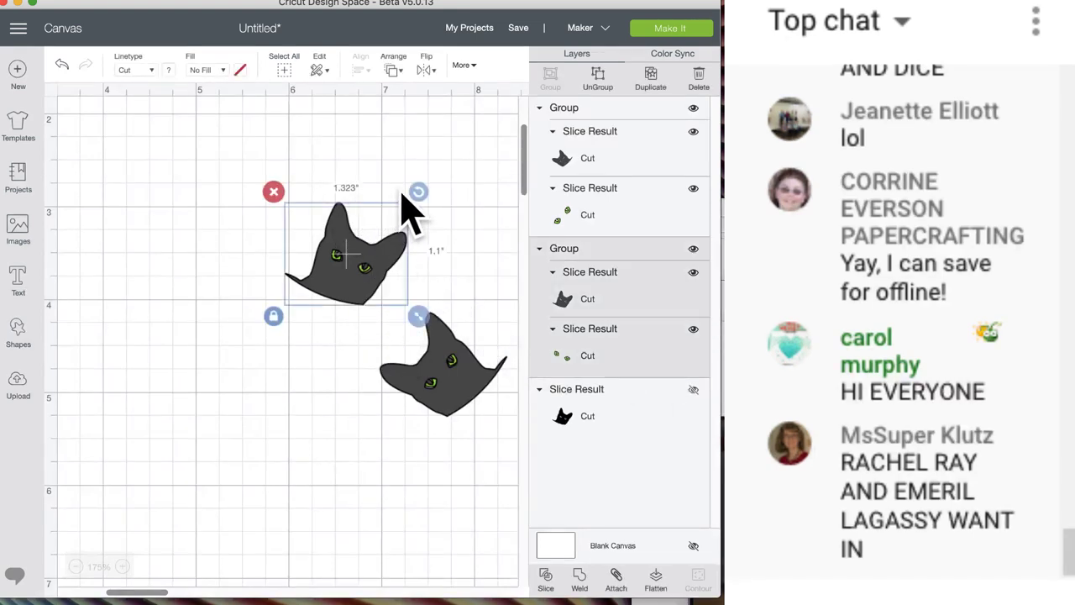
pyautogui.moveTo(405, 206); pyautogui.dragTo(439, 224)
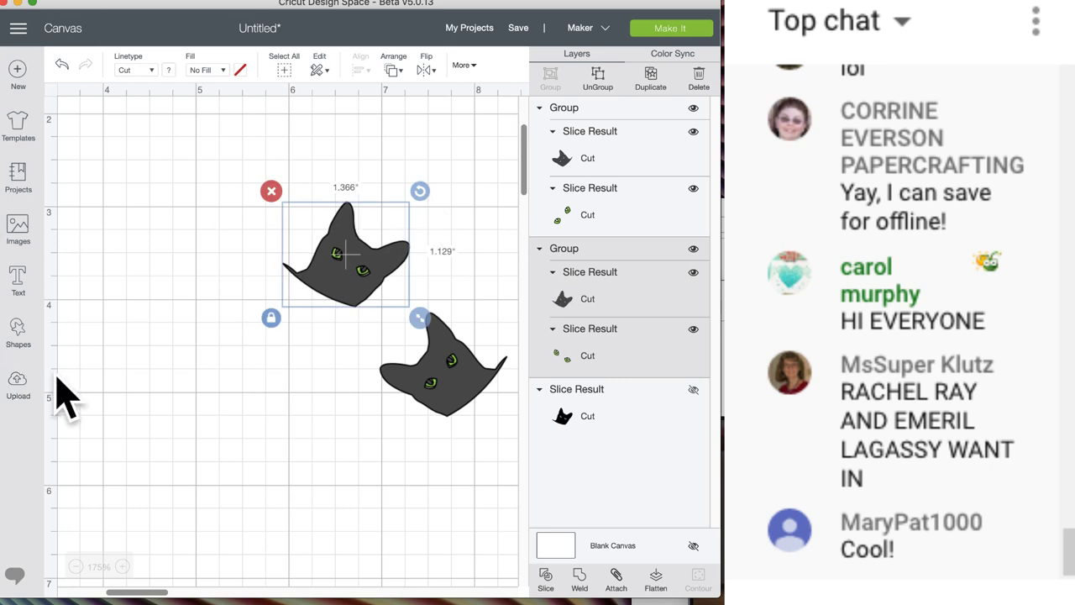
pyautogui.moveTo(345, 286); pyautogui.dragTo(519, 464)
# - Insert a square shape and place it in the empty canvas area away from the cat heads
pyautogui.click(25, 337)
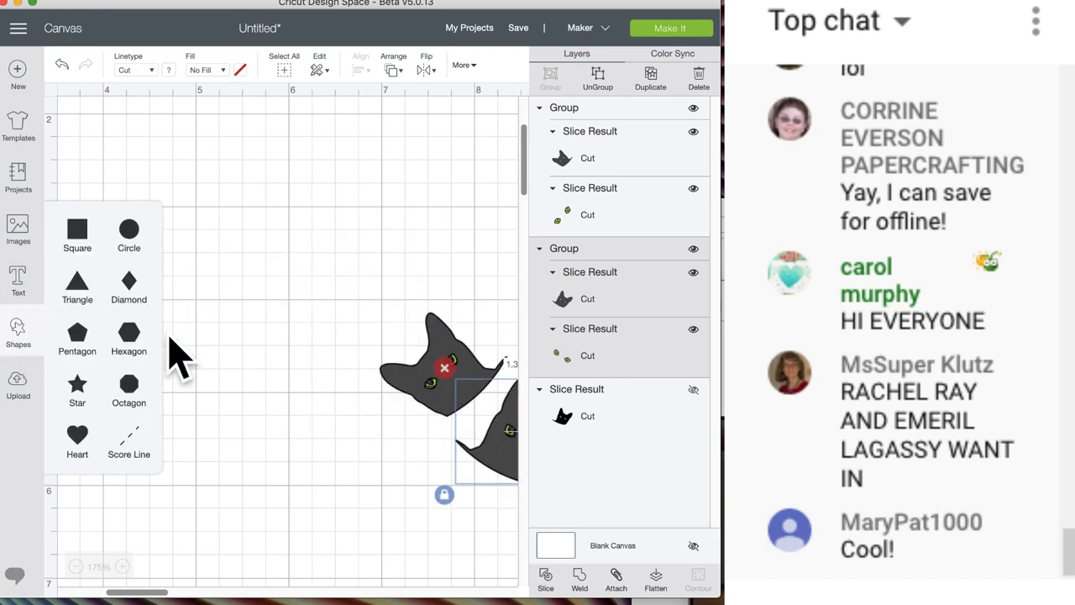
pyautogui.hscroll(-5, 180, 353)
pyautogui.click(84, 239)
pyautogui.hscroll(-2, 227, 279)
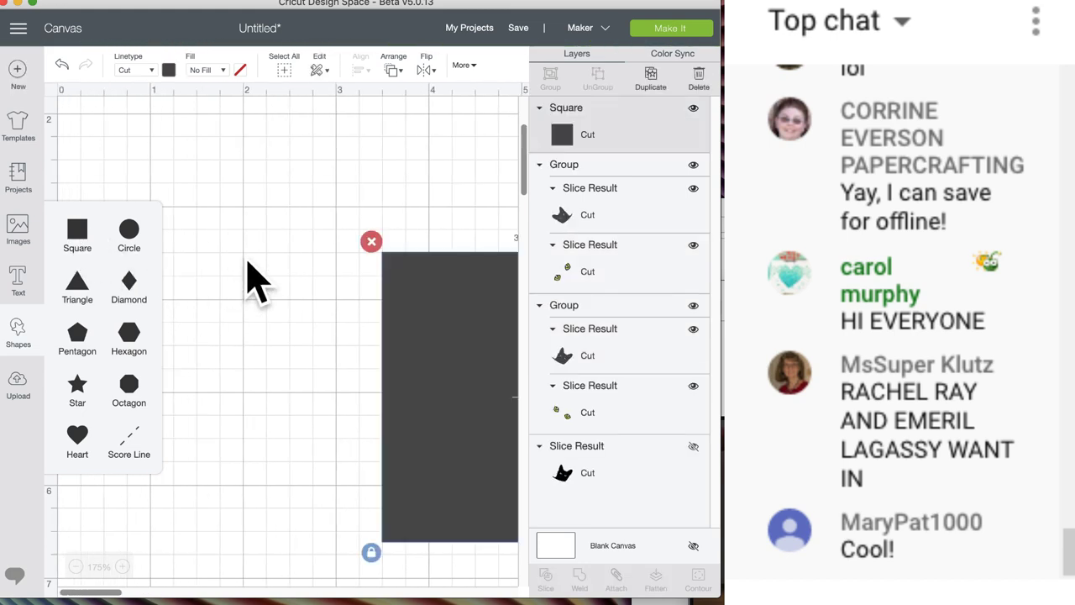
pyautogui.moveTo(484, 386); pyautogui.dragTo(181, 288)
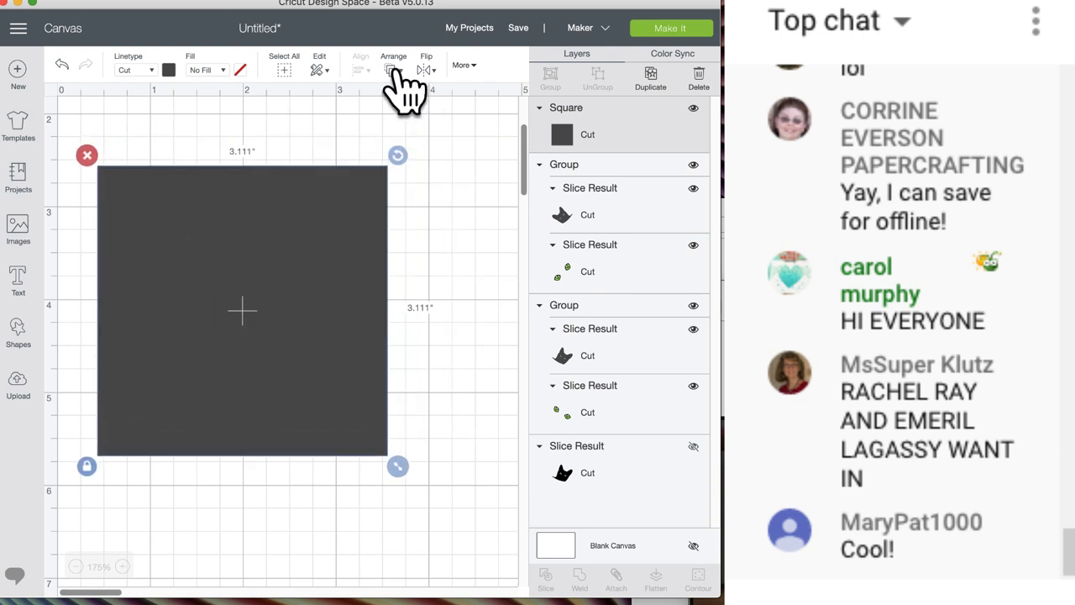
# - Unlock the square's proportions and set its width to 8.5 inches
pyautogui.click(468, 65)
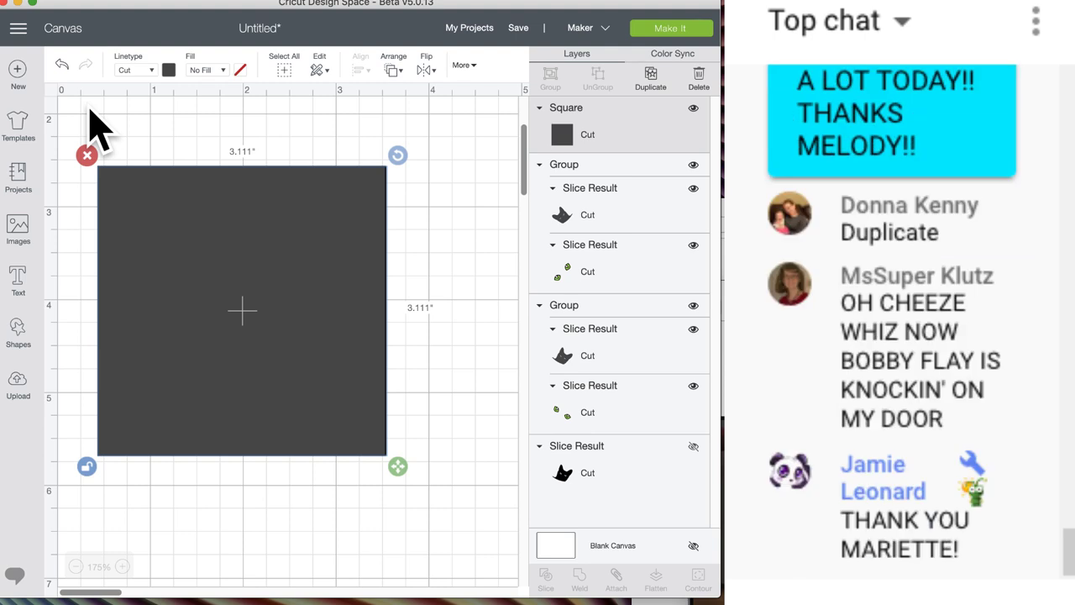
pyautogui.moveTo(477, 67)
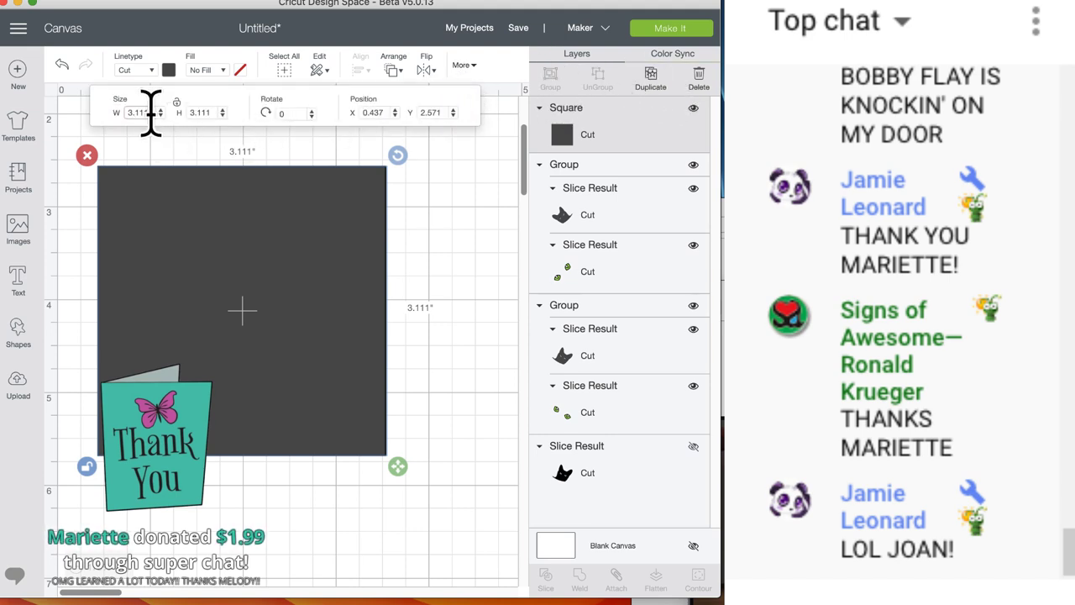
pyautogui.moveTo(151, 112); pyautogui.dragTo(116, 118)
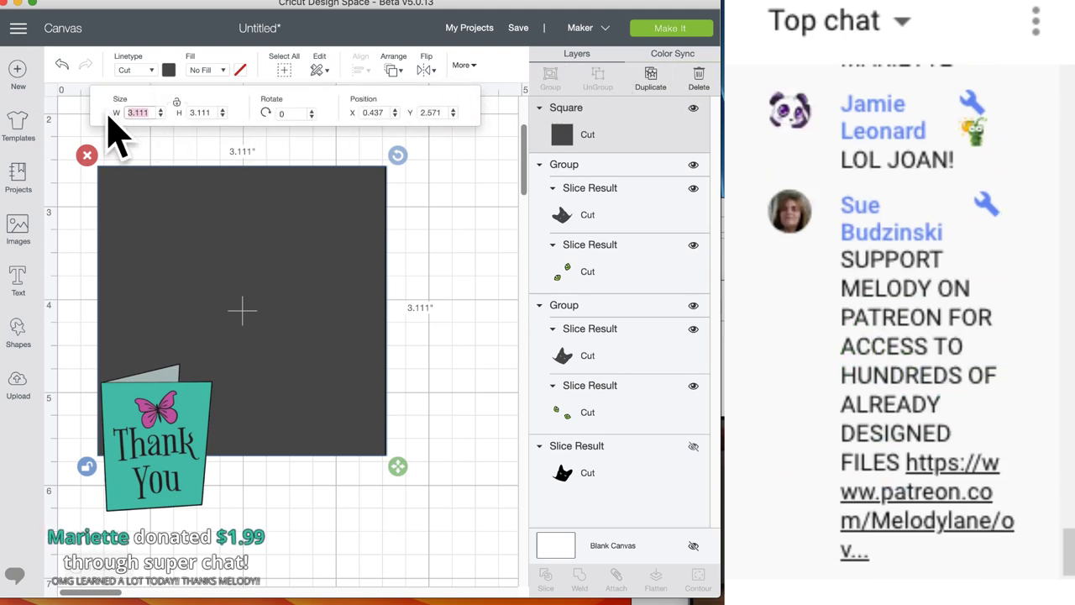
pyautogui.write('8.5')
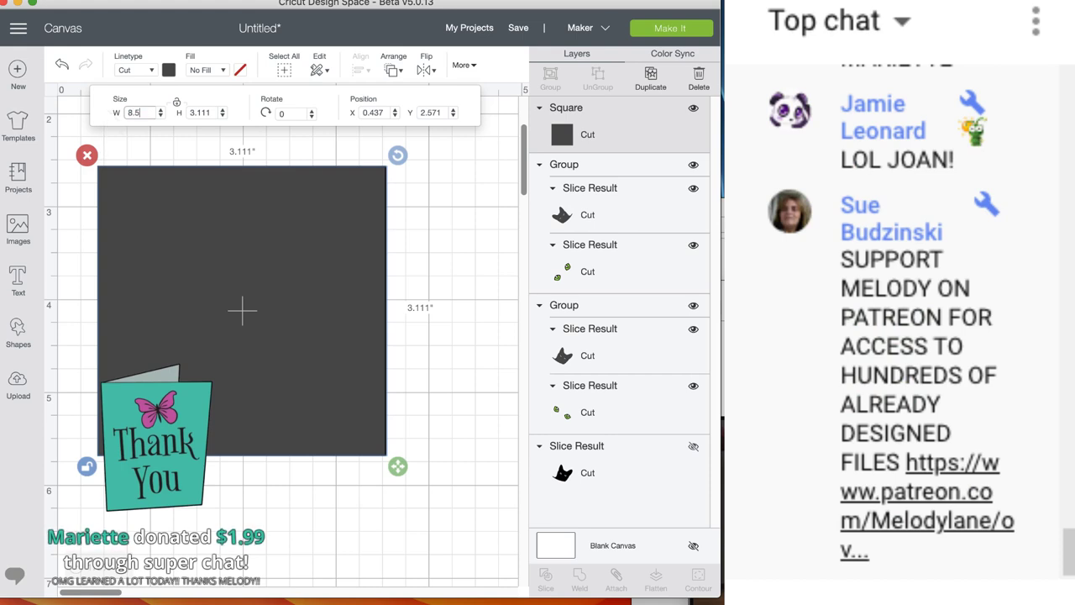